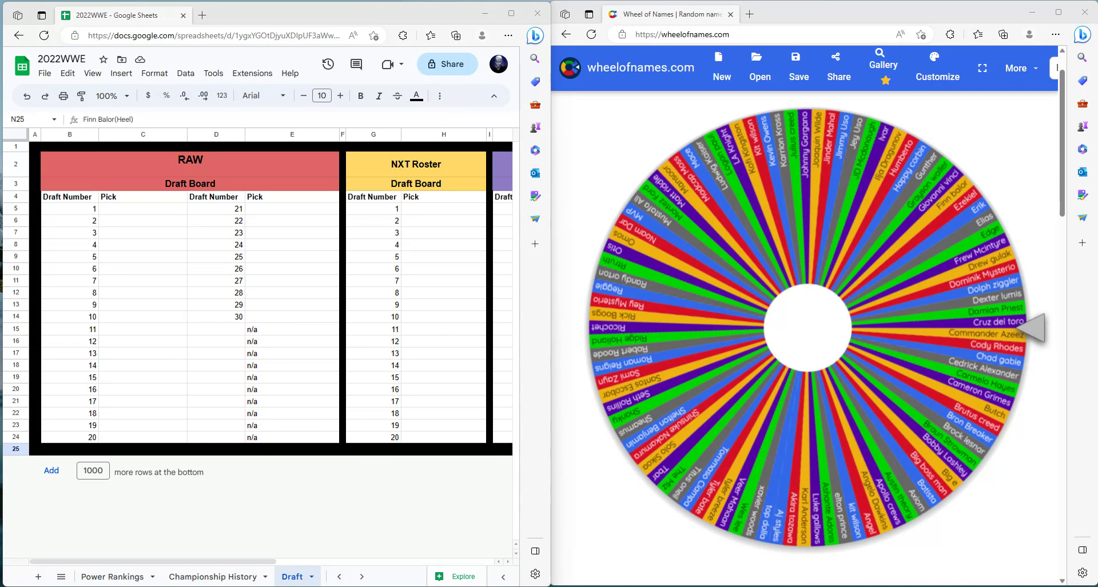
Step: Shuffle the wheel's entries repeatedly to randomise the order of the names
scroll(806, 315, "down", 7)
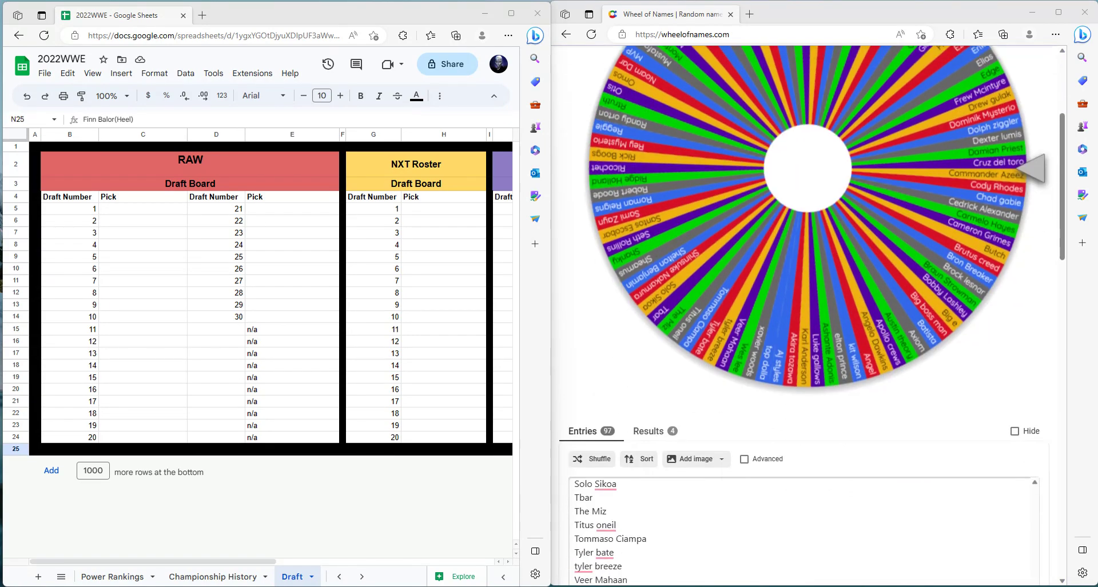
scroll(595, 457, "up", 4)
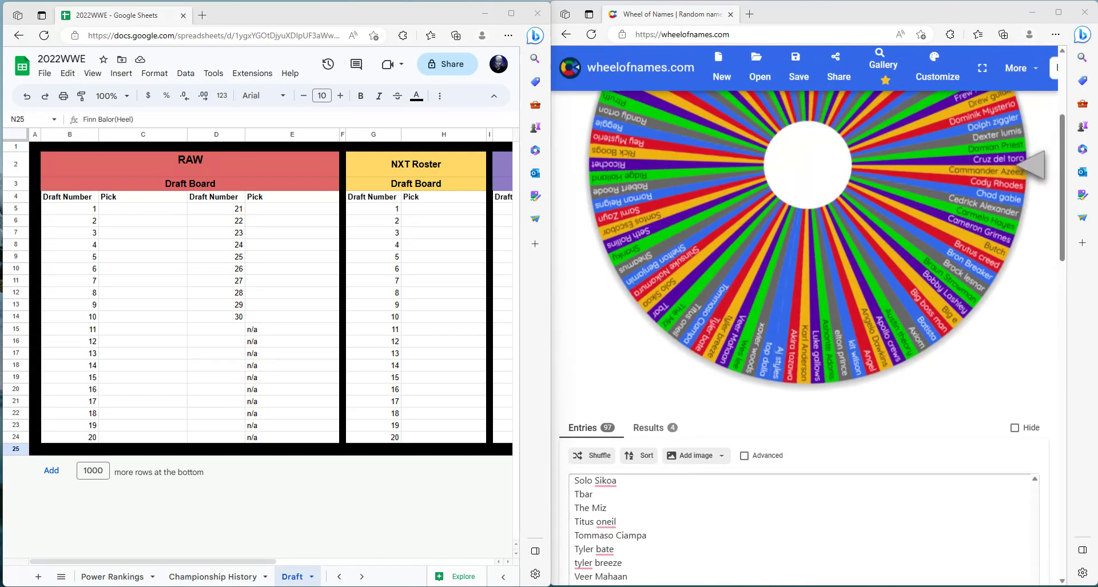
left_click(595, 458)
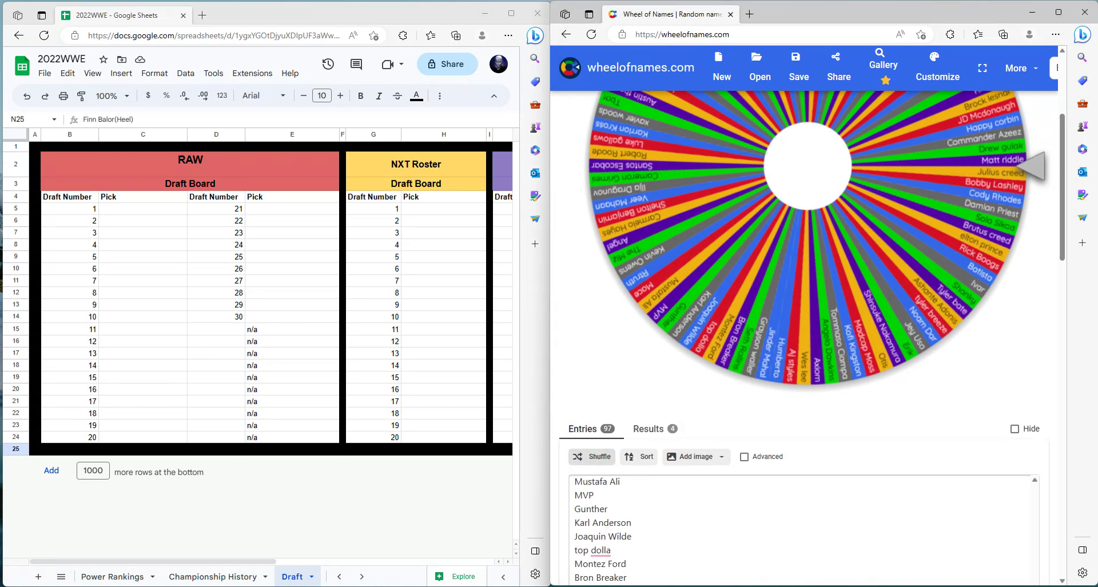
left_click(592, 455)
left_click(592, 456)
left_click(592, 456)
left_click(592, 455)
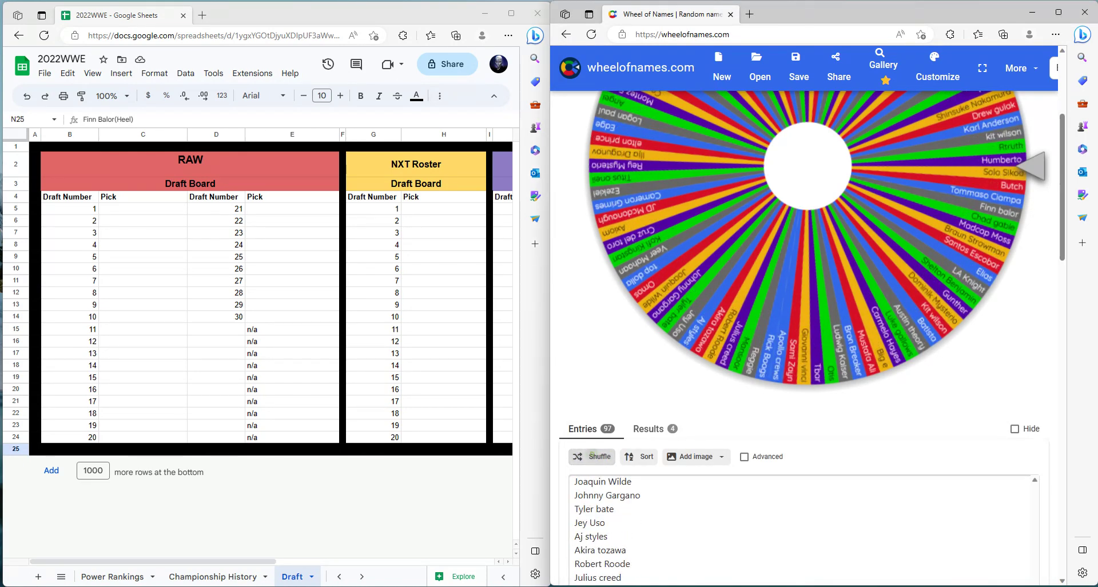
left_click(593, 456)
left_click(592, 456)
left_click(593, 456)
left_click(593, 455)
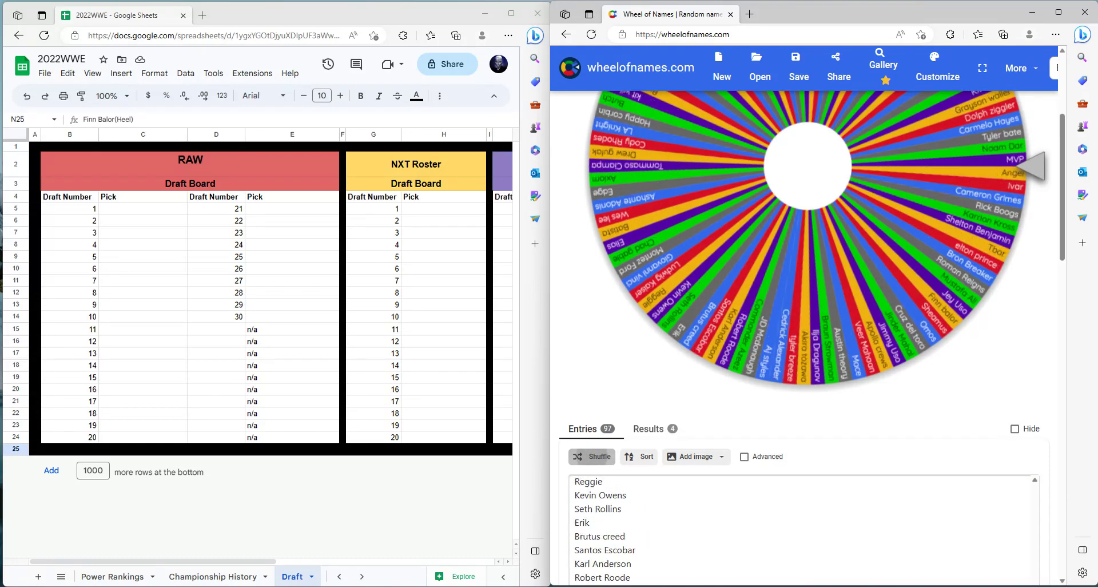
left_click(593, 455)
left_click(592, 456)
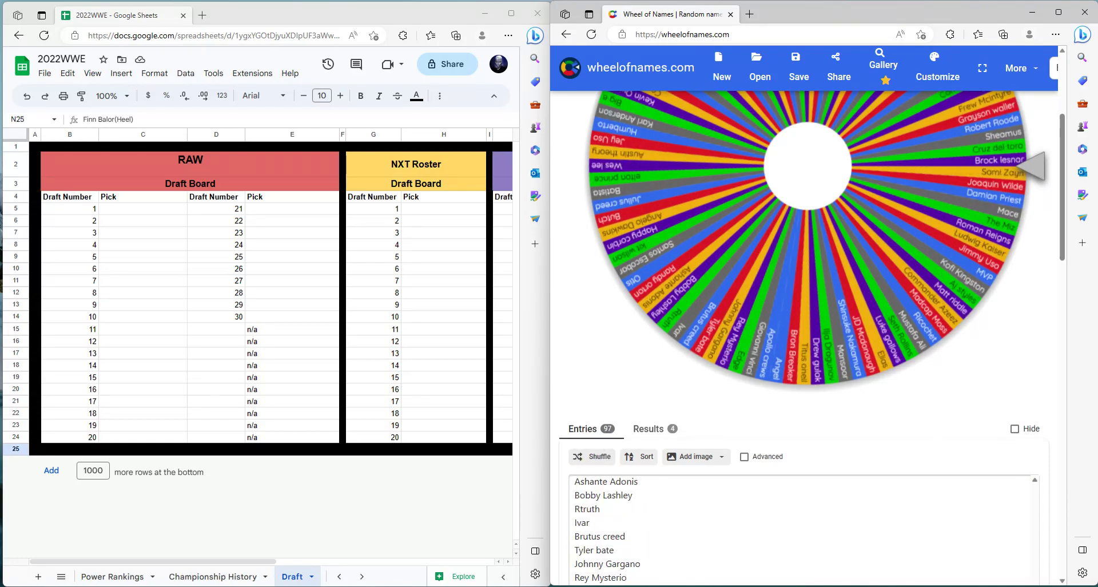
Step: Examine the shuffled wheel and look through its list of entries
scroll(592, 456, "down", 5)
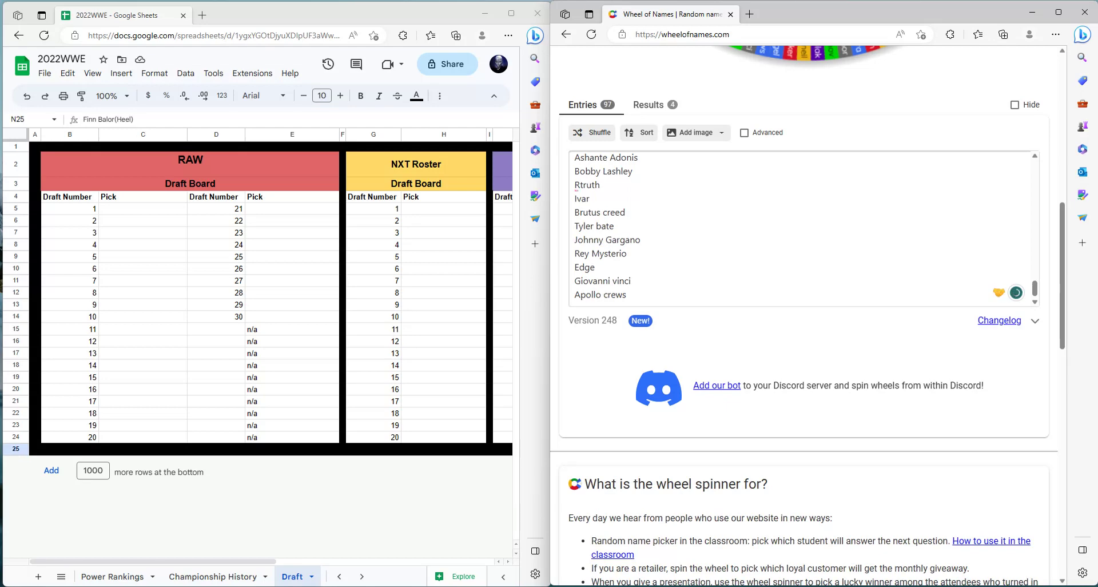
scroll(804, 337, "up", 5)
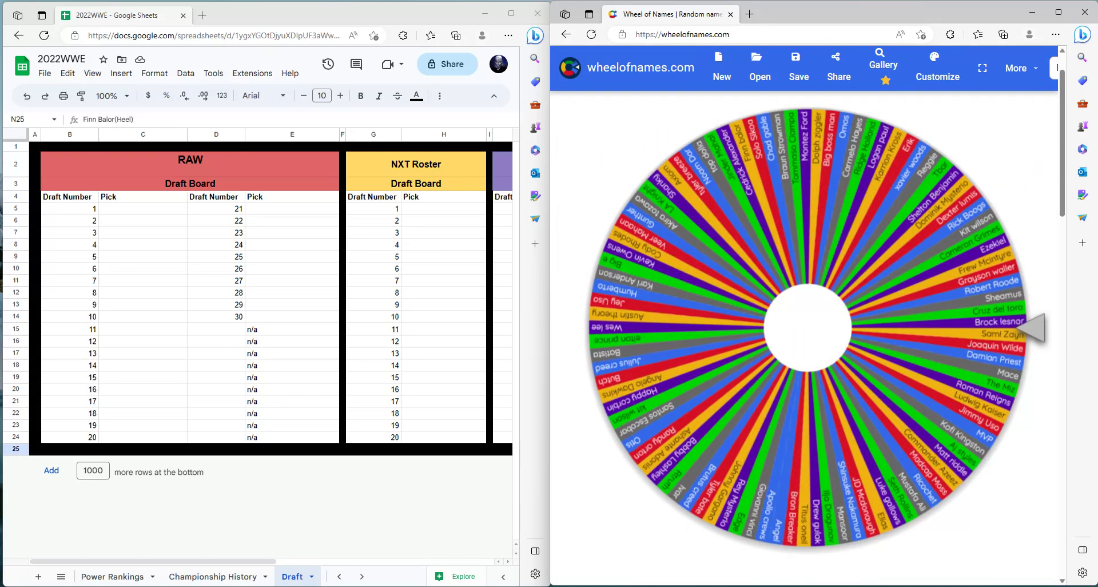
scroll(804, 337, "up", 1)
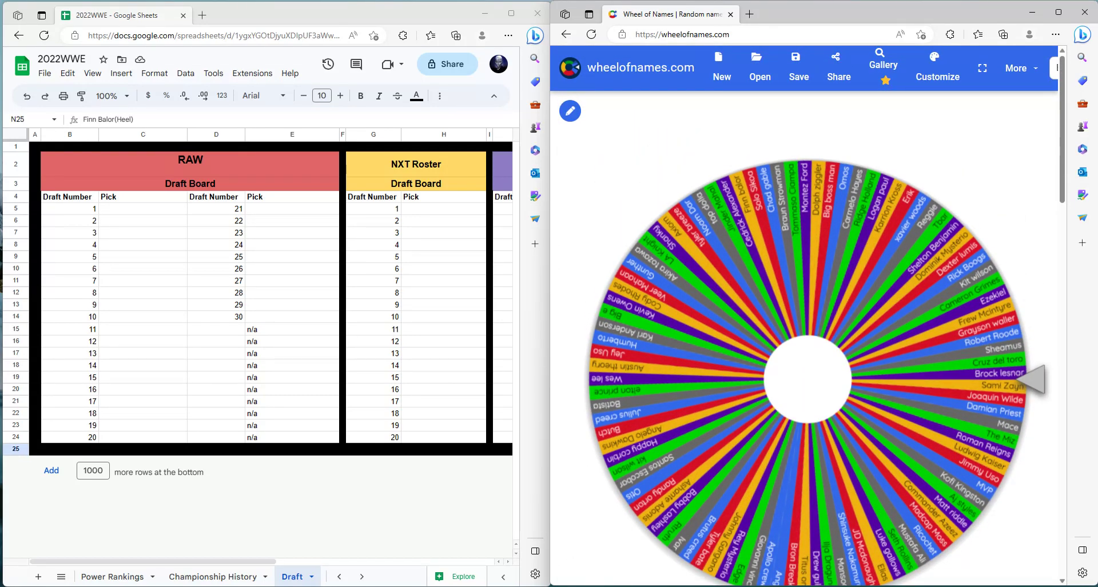
scroll(803, 337, "down", 1)
scroll(804, 338, "down", 2)
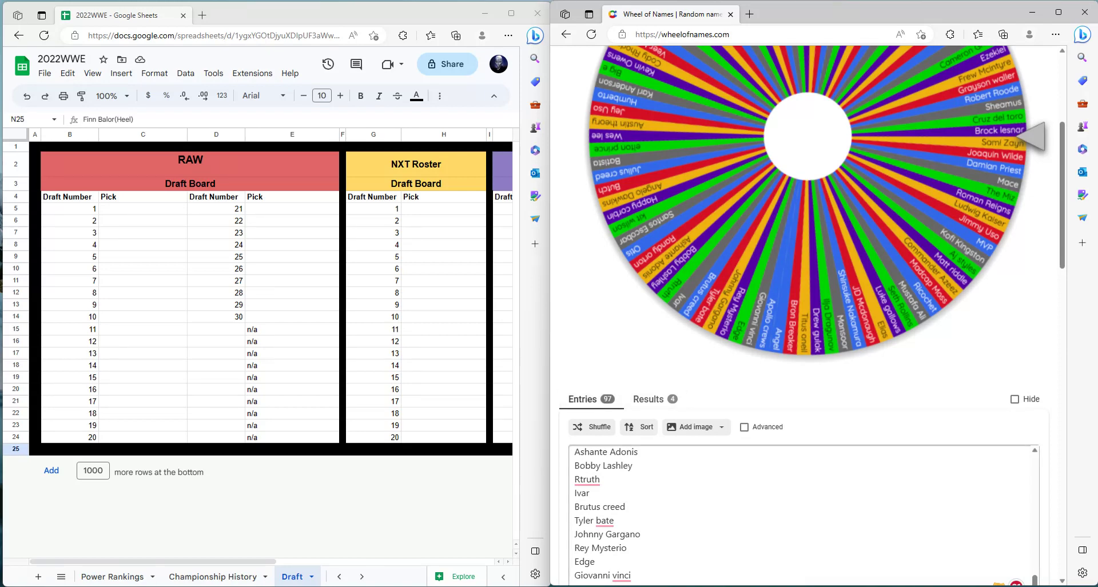
scroll(806, 343, "down", 3)
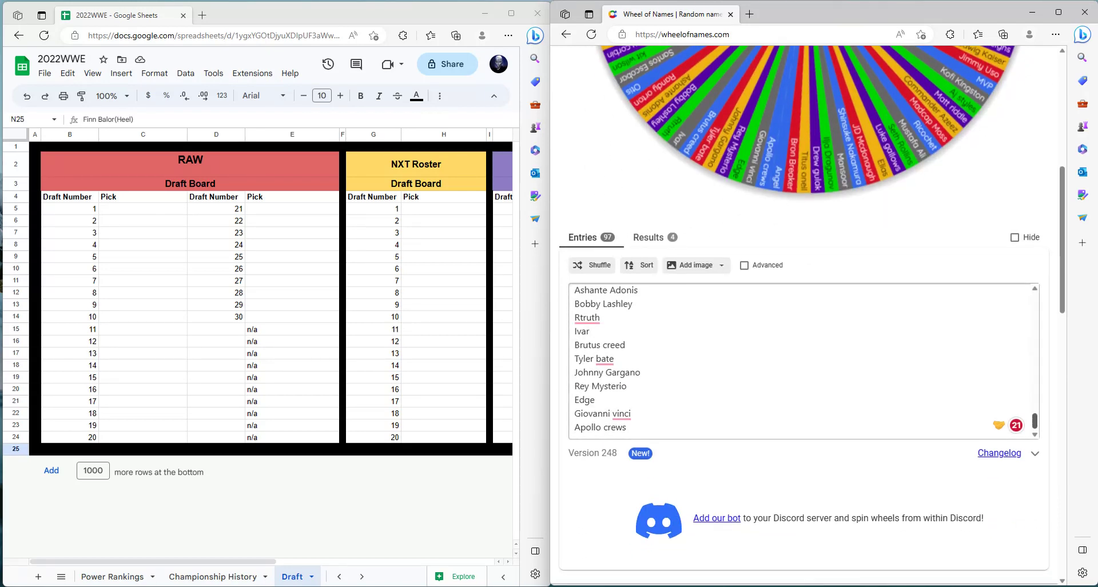
scroll(800, 360, "up", 10)
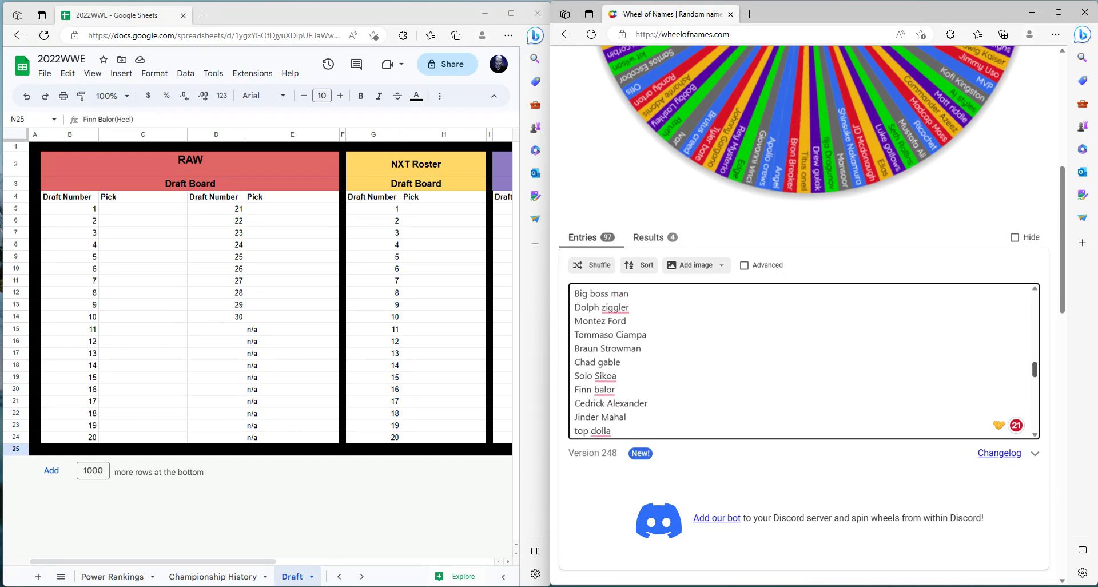
scroll(800, 361, "up", 10)
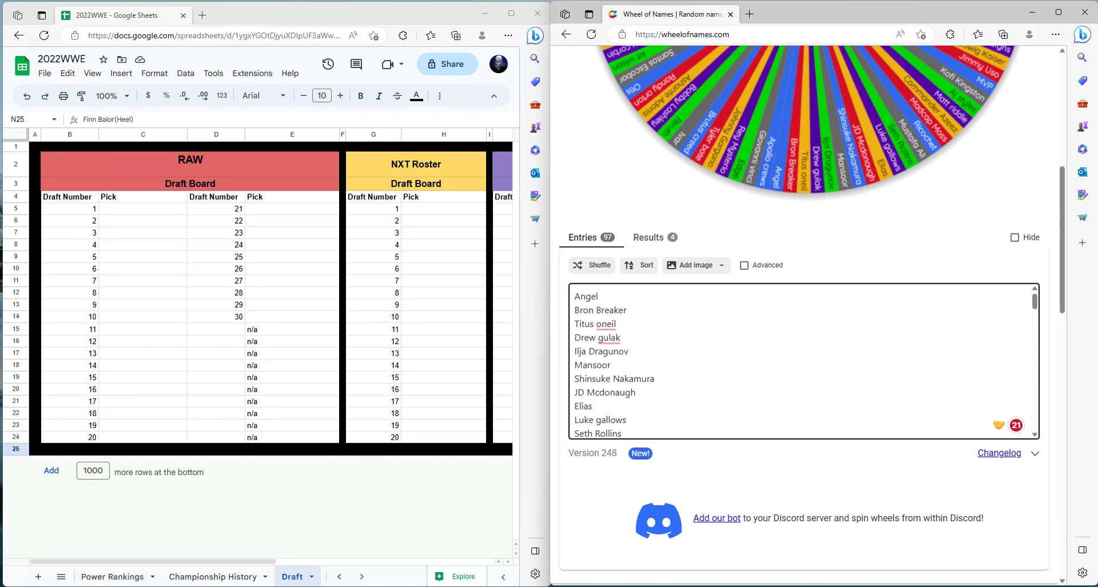
Step: Shuffle the wheel's entries once more and return to the full wheel
left_click(591, 264)
scroll(803, 297, "up", 6)
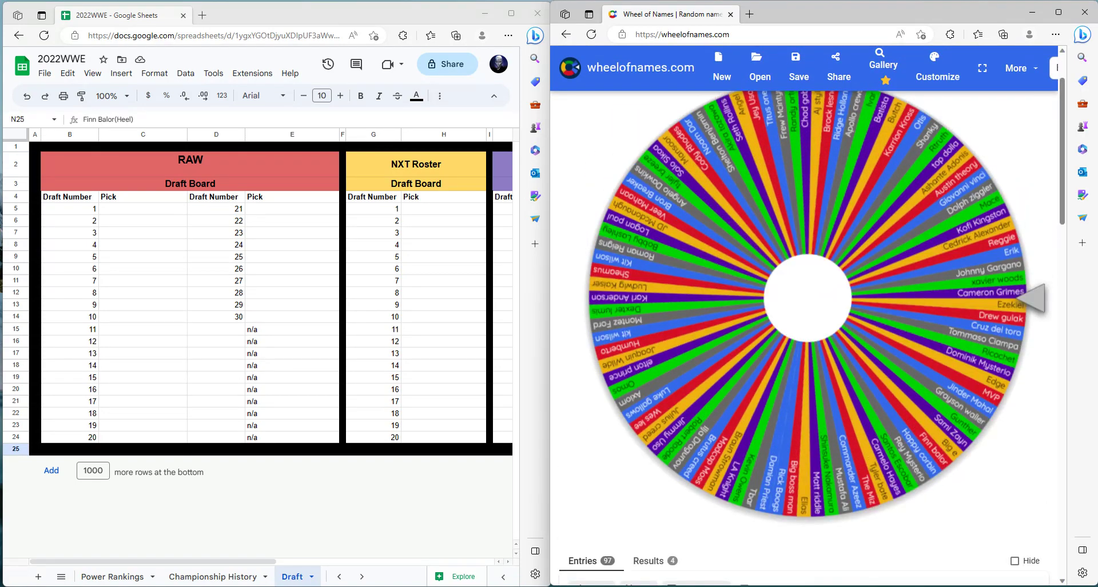
scroll(811, 320, "up", 1)
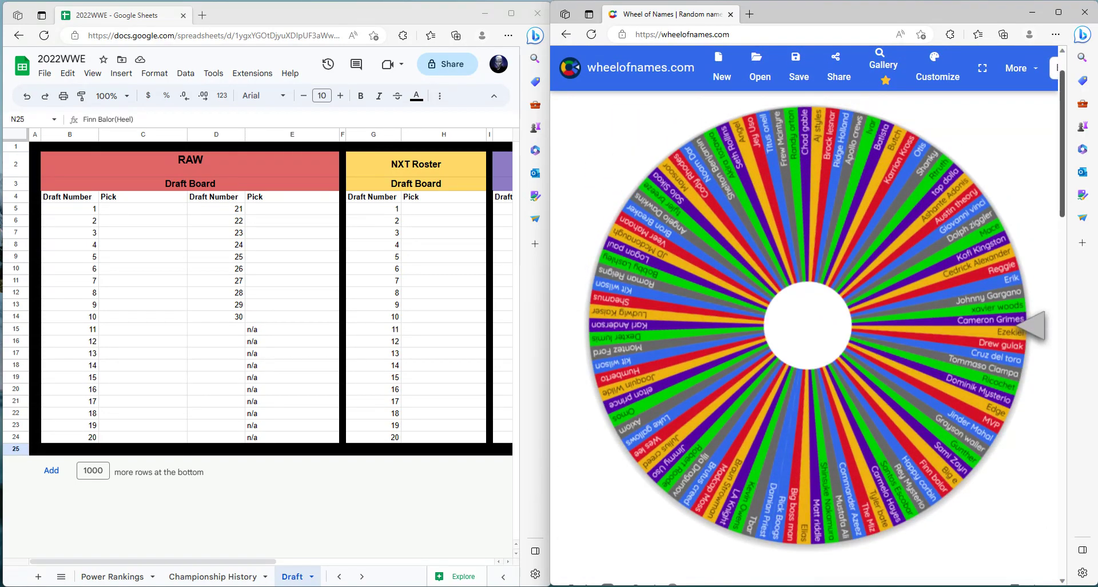
scroll(812, 320, "down", 1)
scroll(812, 320, "up", 1)
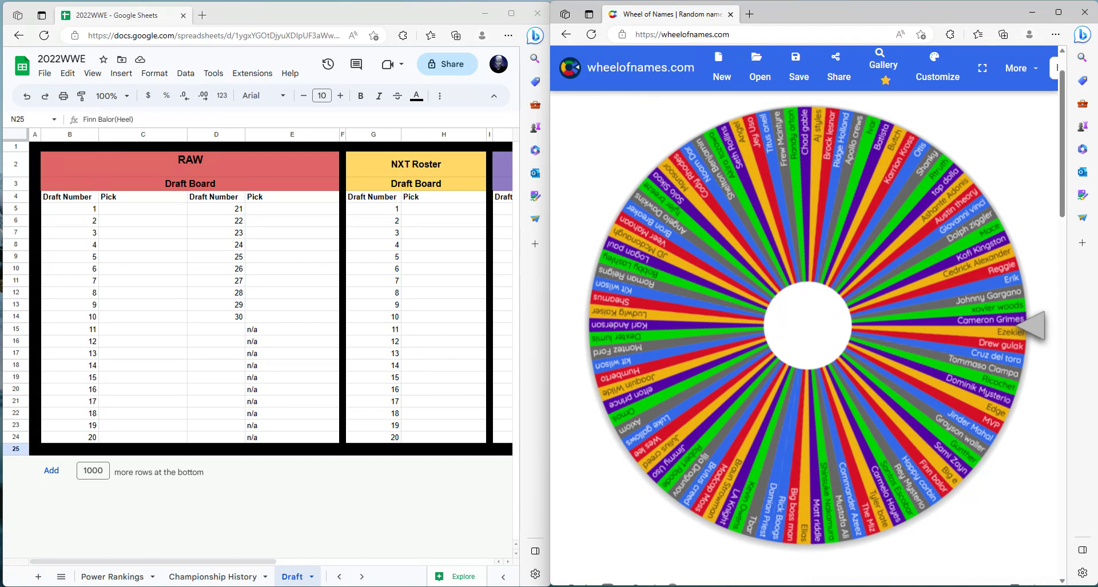
Step: Extend the 205 Live board's draft numbers with 14, 15, 16 and 17 in cells J18 to J21
left_click_drag(150, 561, 363, 561)
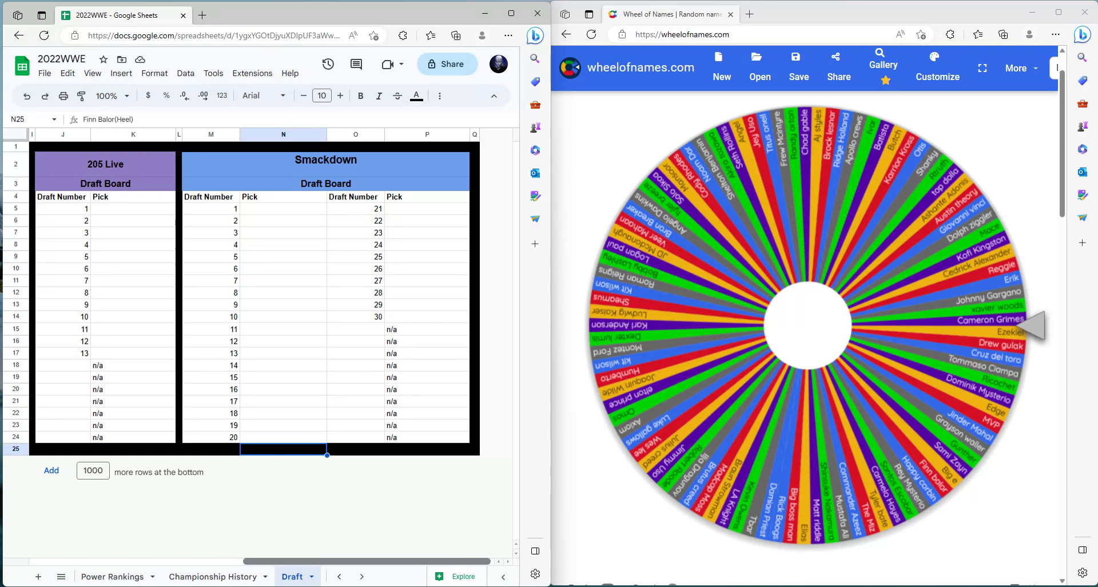
scroll(257, 297, "left", 5)
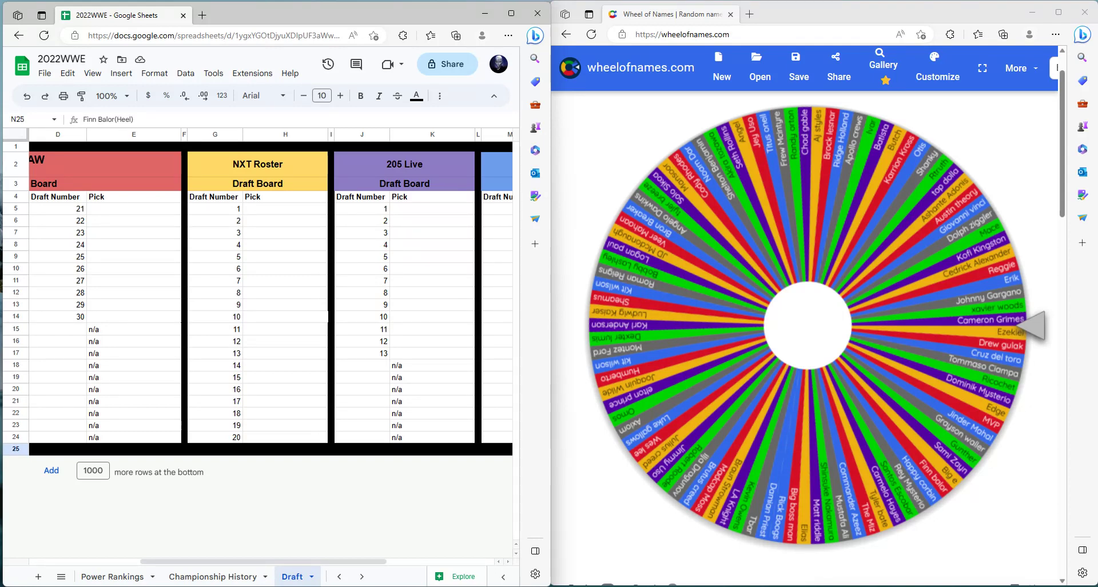
left_click(361, 364)
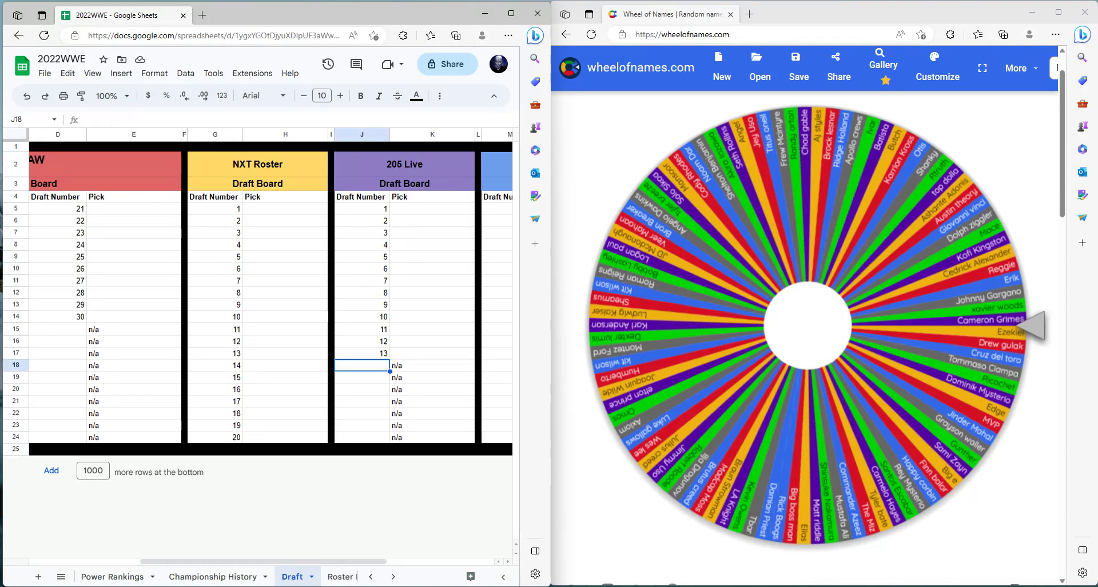
type("14")
key("Return")
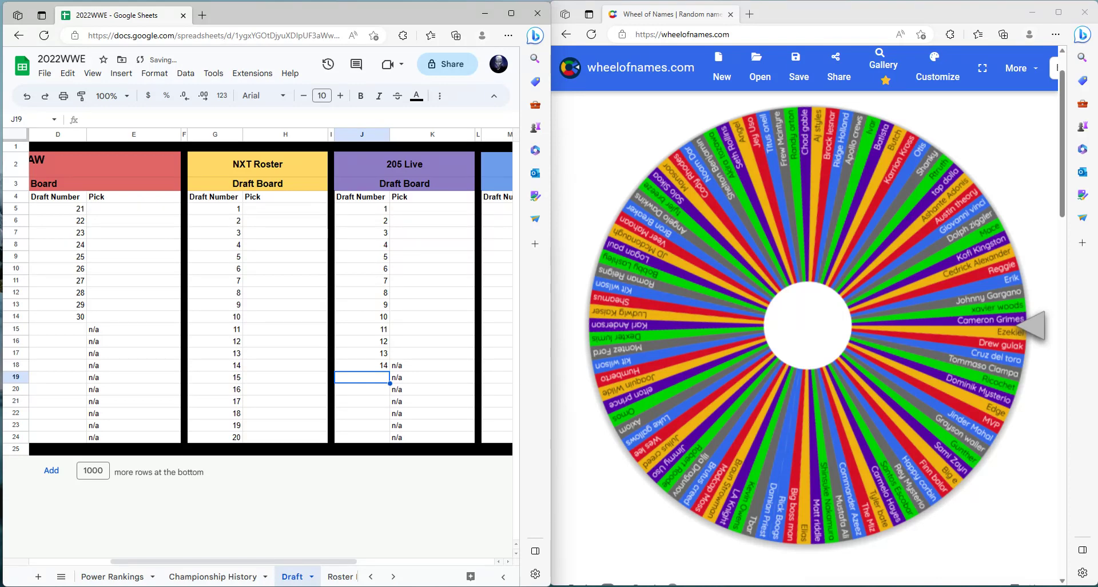
type("14")
key("Return")
key("Up")
type("15")
key("Return")
type("16")
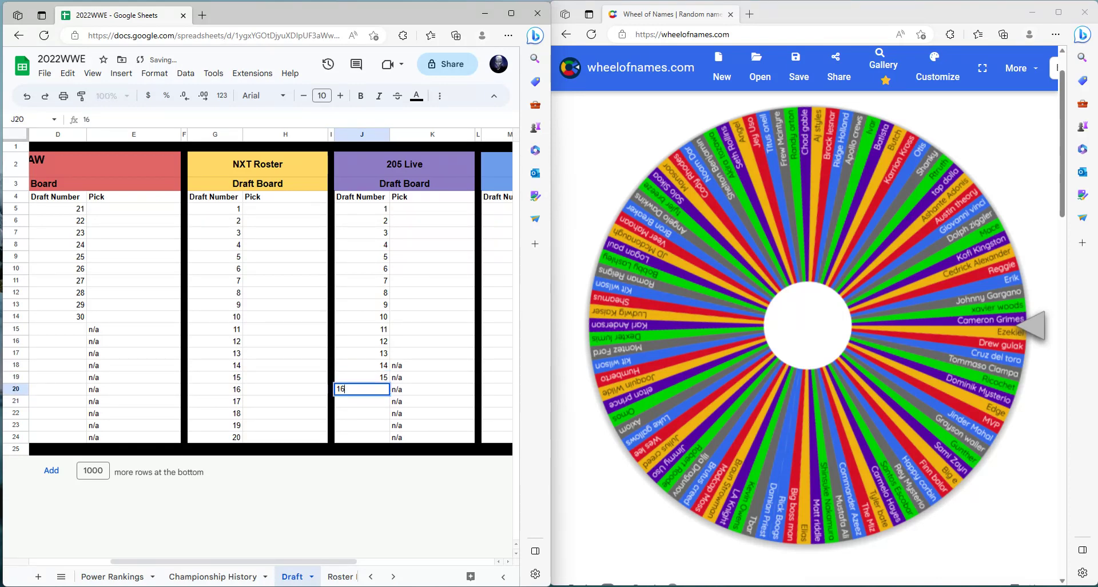
key("Return")
type("17")
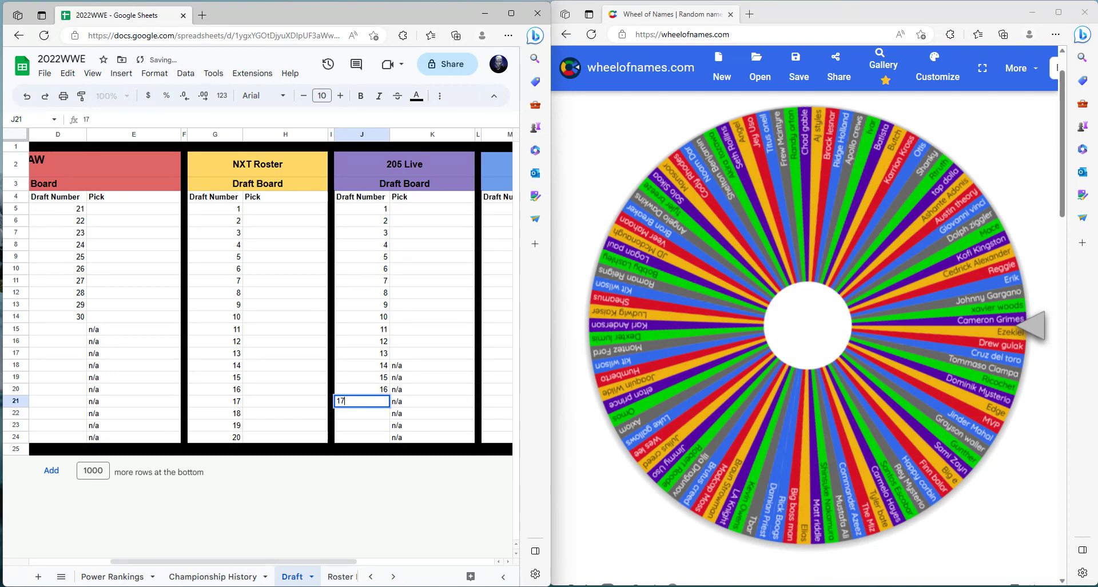
key("Return")
key("Up")
key("Up")
key("Up")
key("Up")
key("Up")
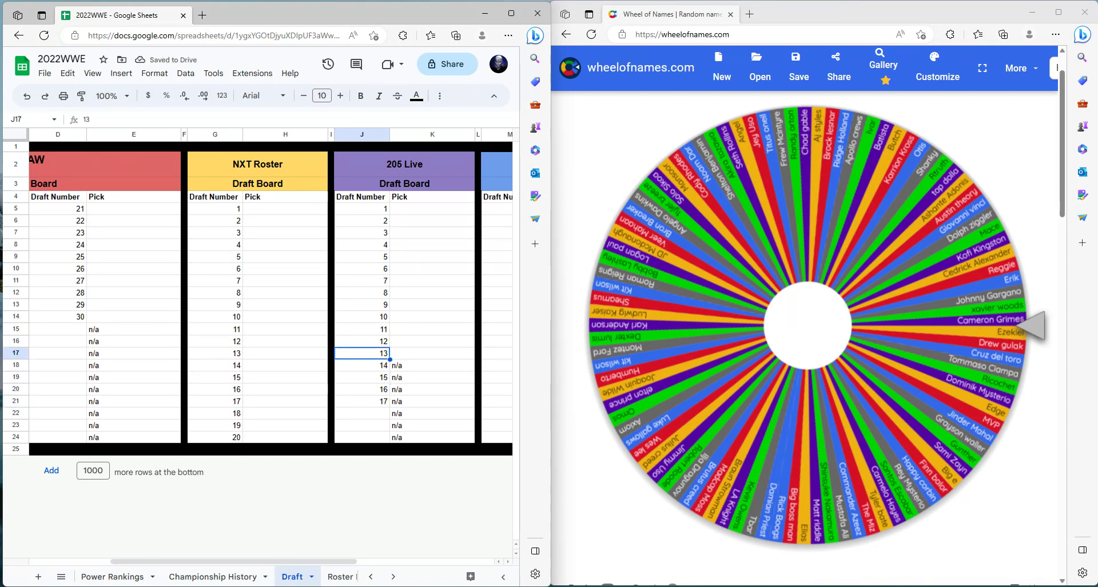
Step: Clear the n/a entries from the 205 Live picks for draft numbers 14 to 17, cells K18 to K21
key("Down")
key("Down")
key("Down")
key("Down")
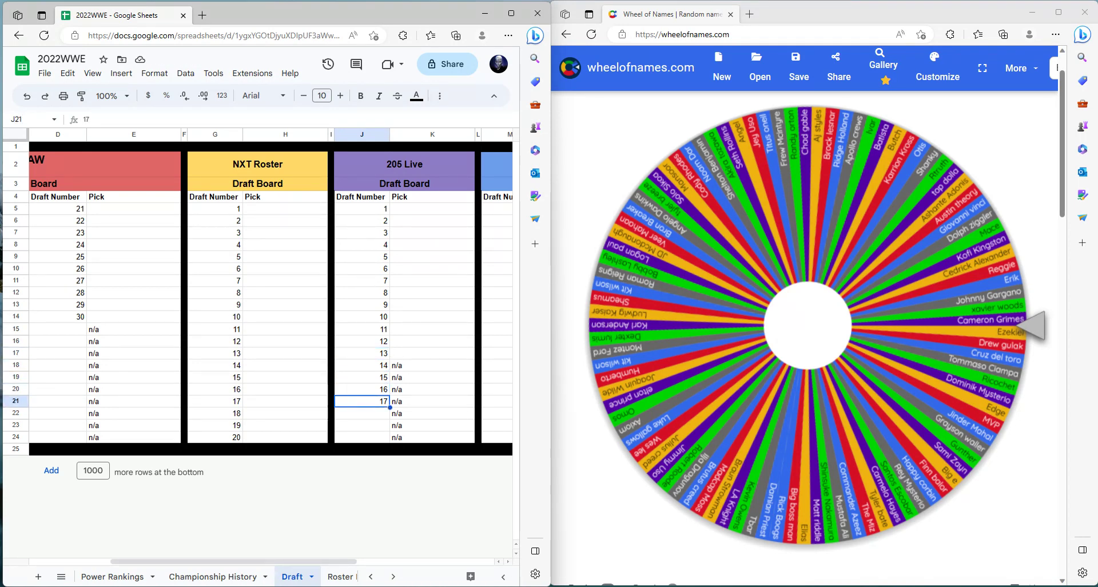
scroll(807, 325, "down", 1)
left_click(414, 363)
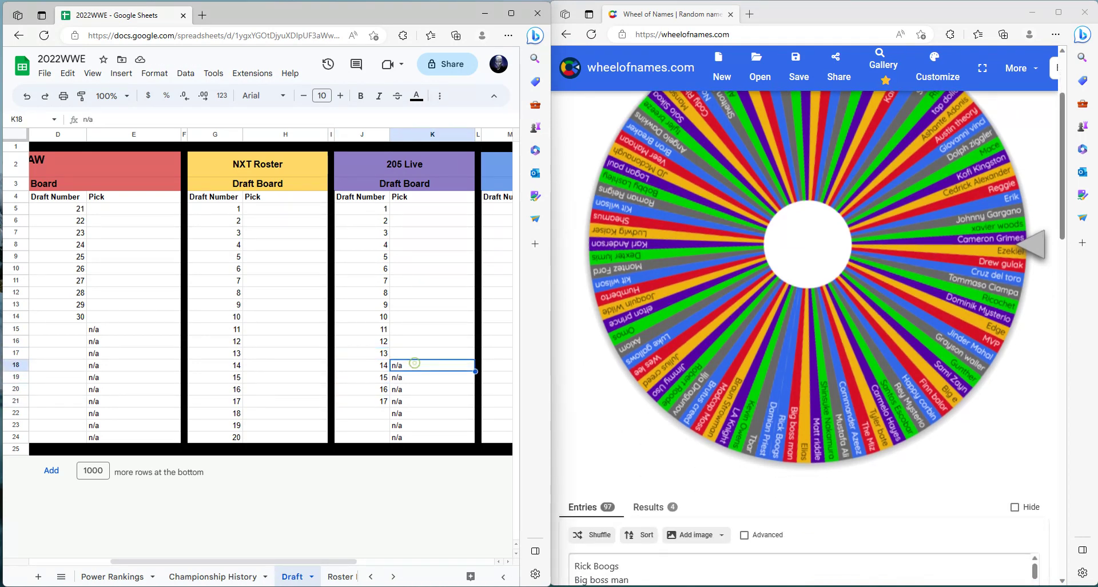
key("Delete")
key("Down")
key("Delete")
key("Down")
key("Delete")
key("Down")
key("Delete")
key("Down")
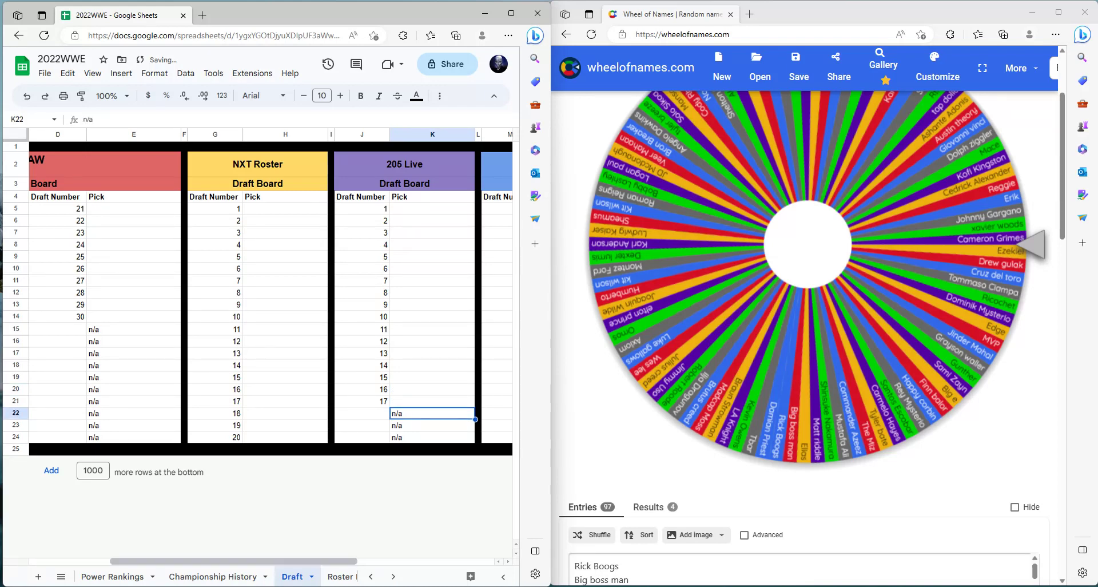
Step: Spin the wheel to draw the first pick for the RAW draft board
scroll(269, 297, "left", 5)
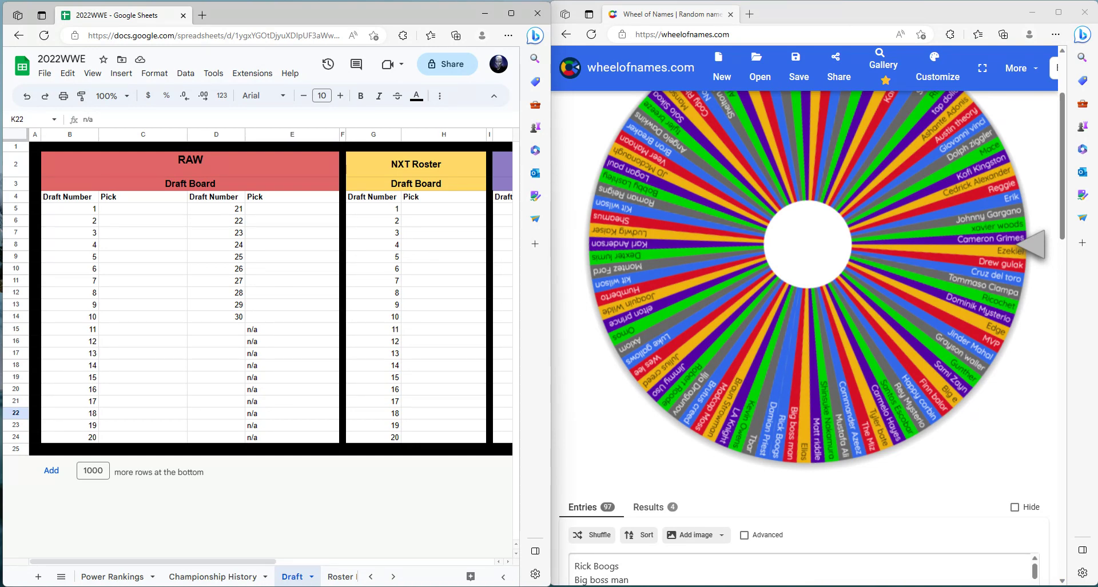
left_click_drag(1062, 166, 1062, 143)
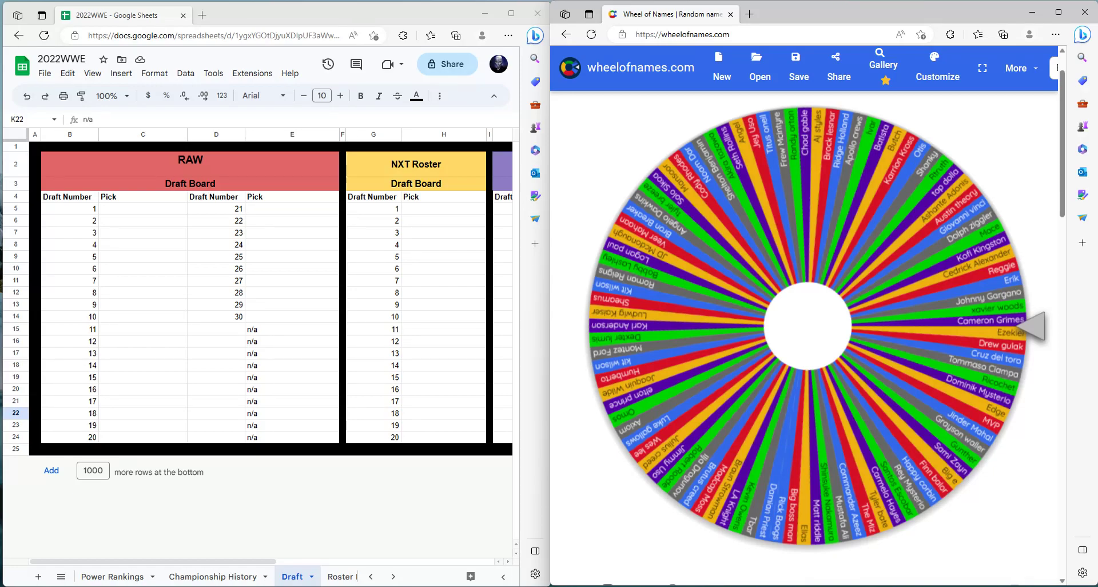
key("ctrl+Return")
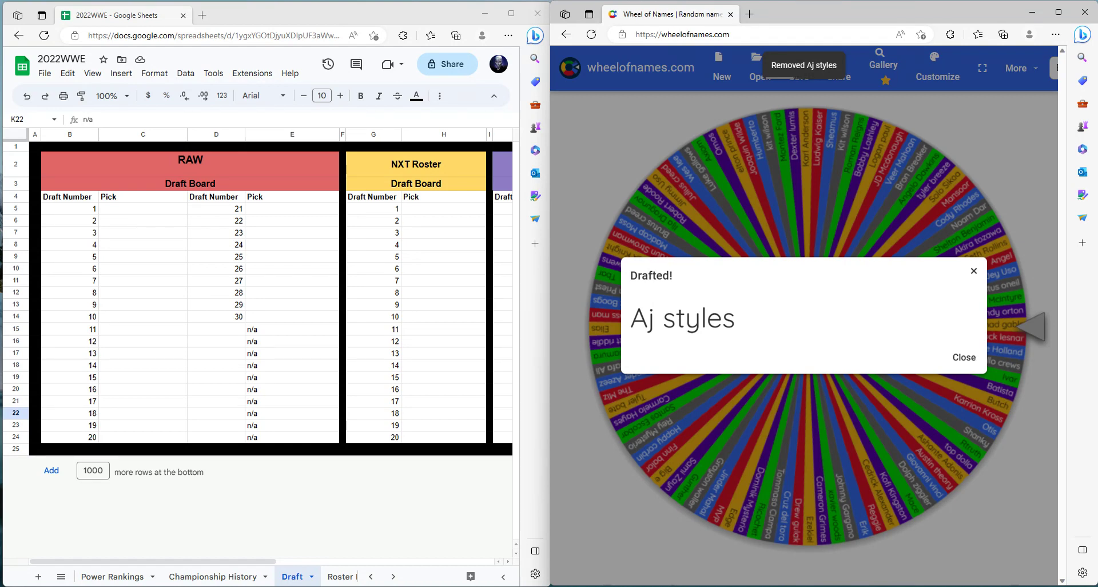
Step: Record AJ Styles as RAW's pick for draft number 1 in cell C5
left_click(123, 208)
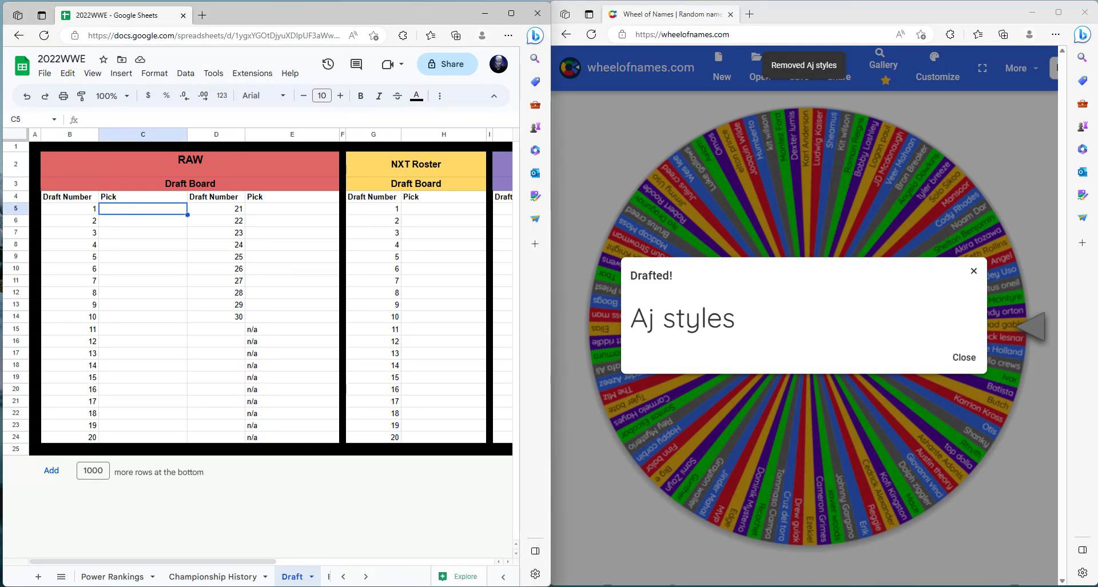
type("AJ")
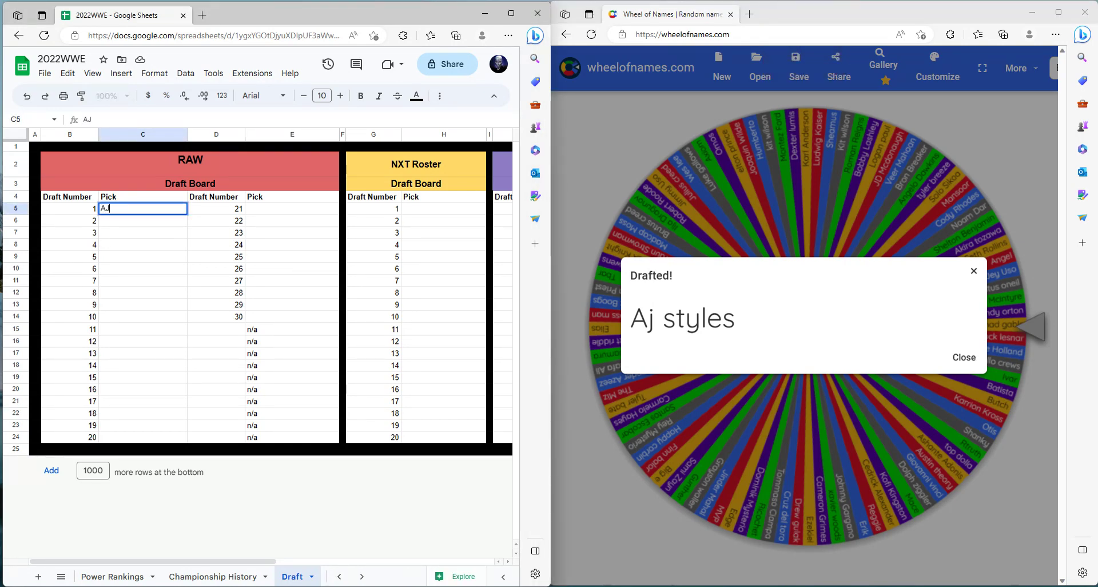
type(" Styles")
key("Return")
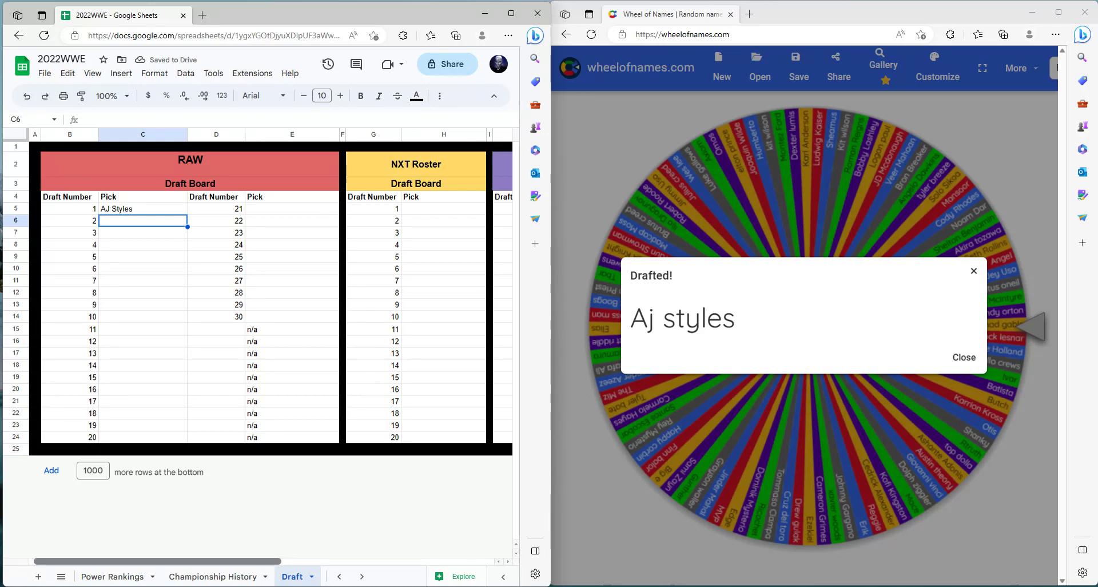
Step: Select the NXT Roster's cell H5 for draft number 1 and spin the wheel to draw its pick
scroll(271, 343, "right", 3)
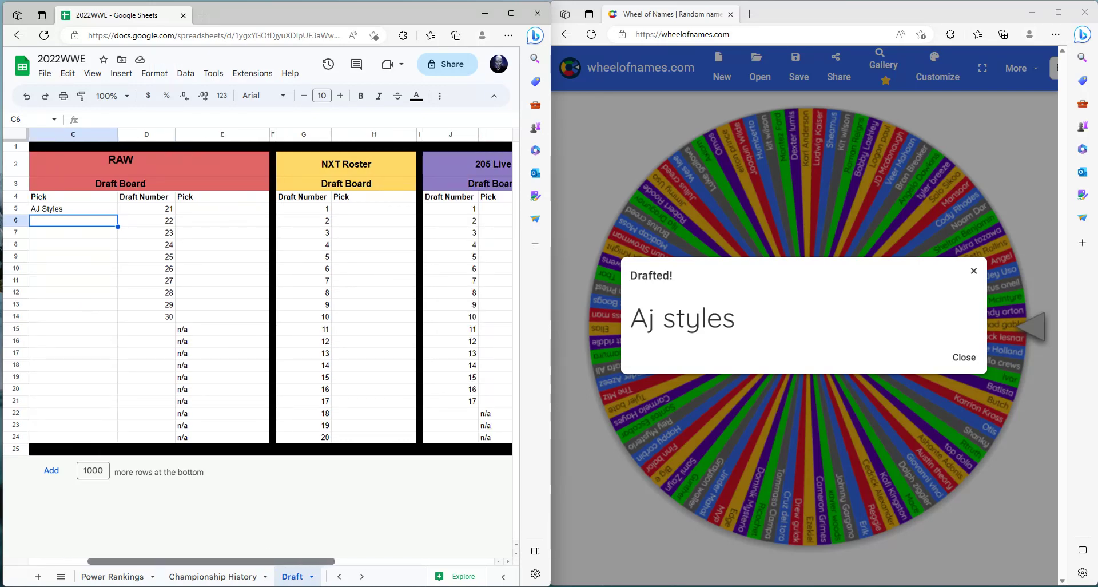
scroll(271, 343, "left", 3)
left_click(298, 449)
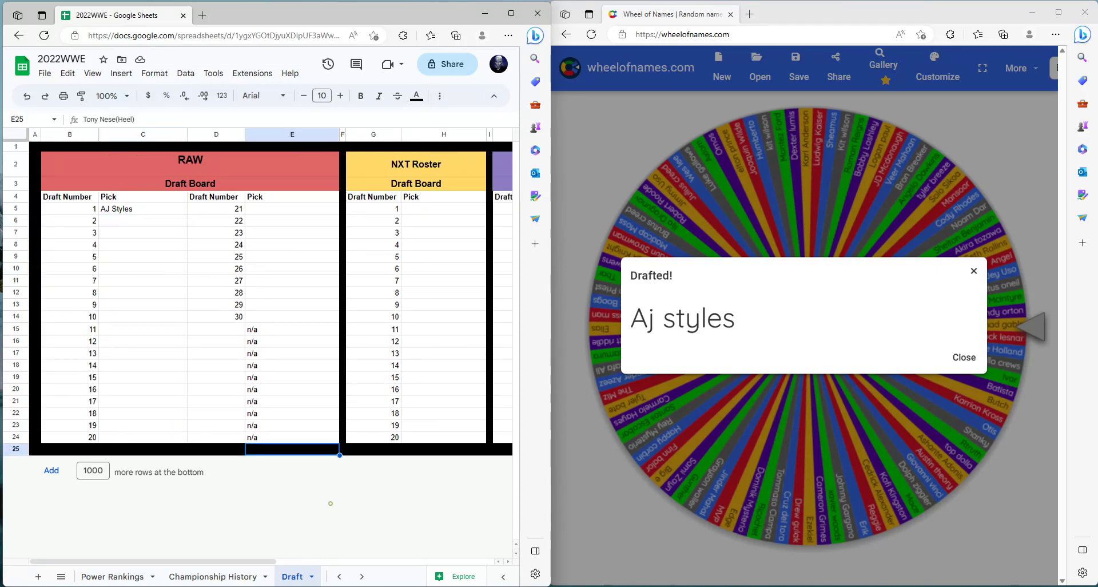
left_click(440, 209)
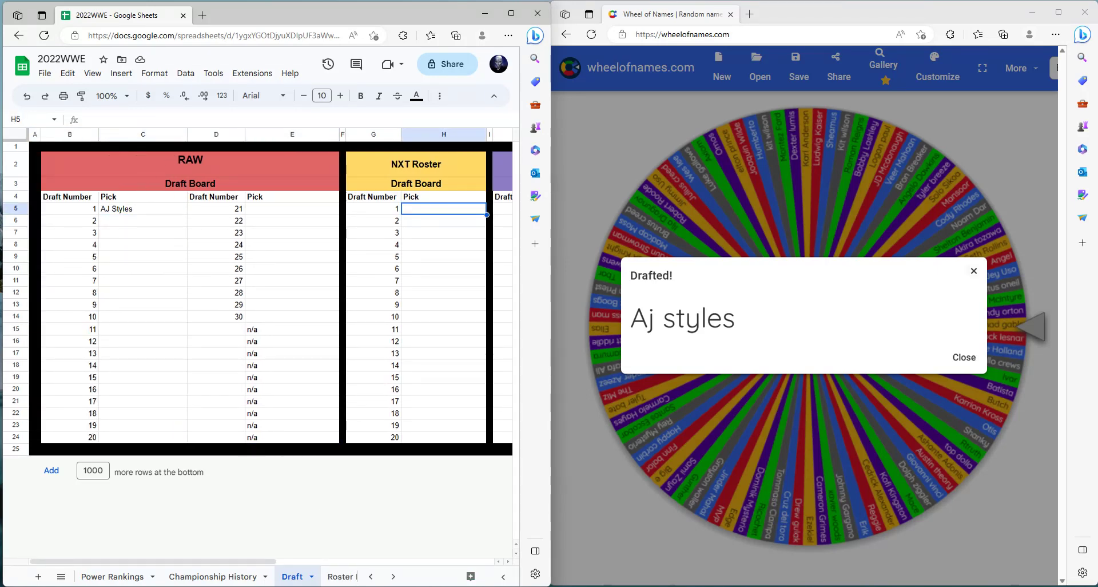
left_click(973, 270)
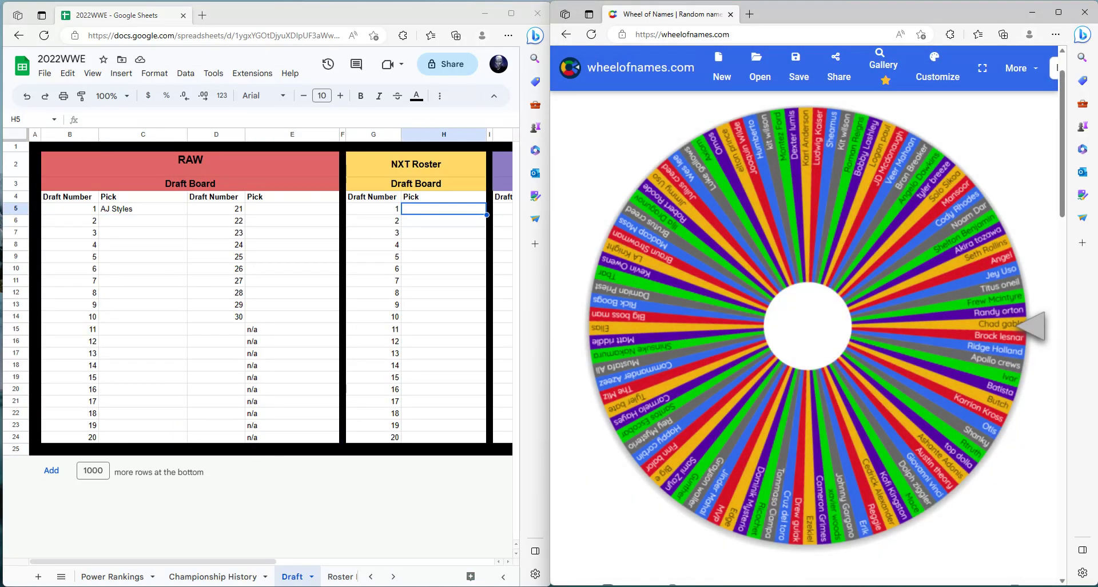
key("ctrl+Return")
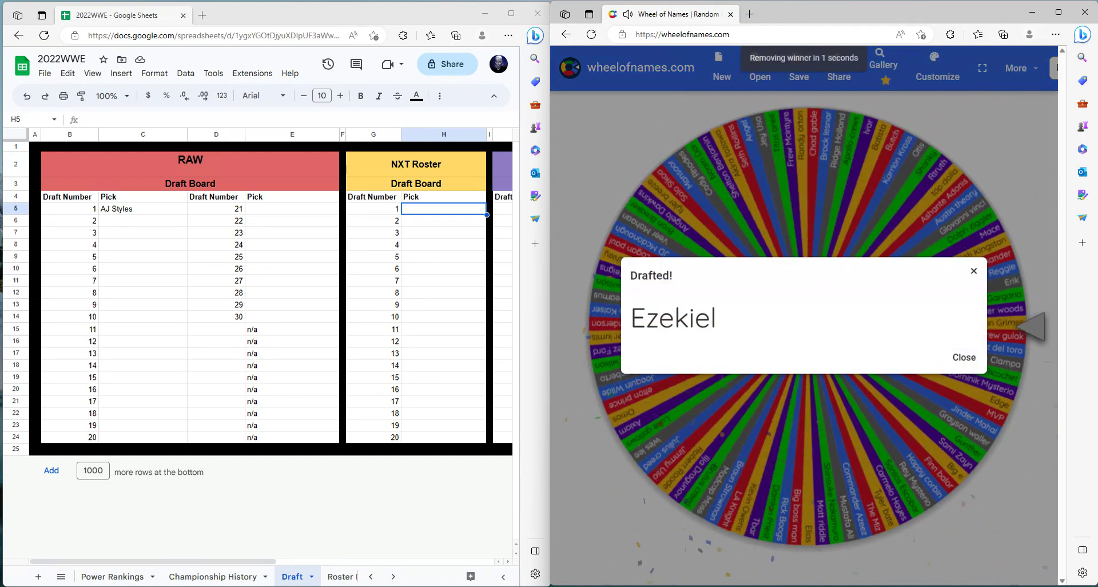
Step: Record Ezekiel as the NXT Roster's pick for draft number 1 in cell H5
key("alt+Tab")
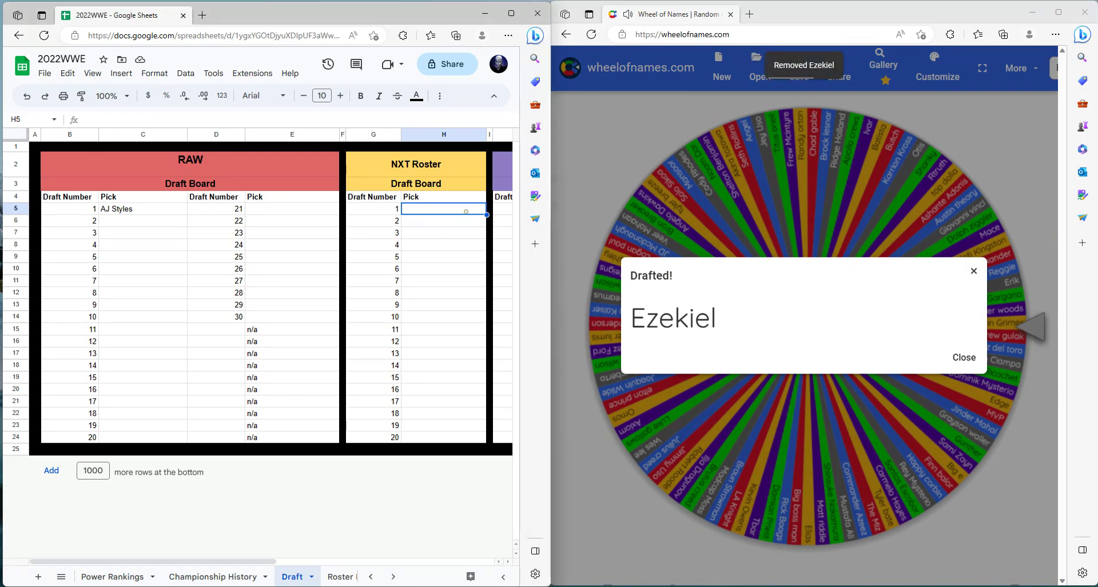
type("Eze")
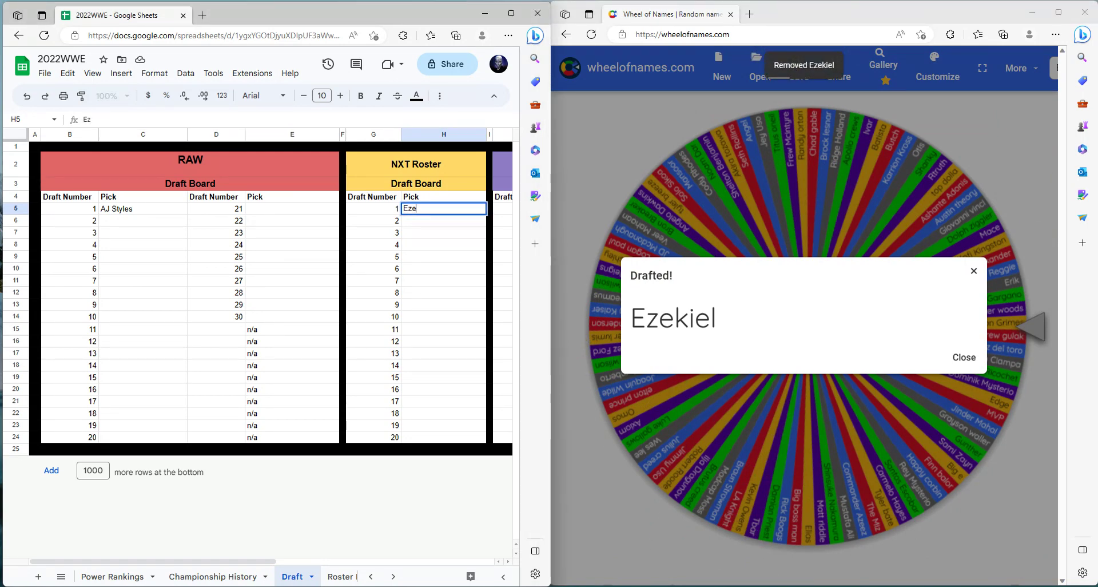
type("kiel")
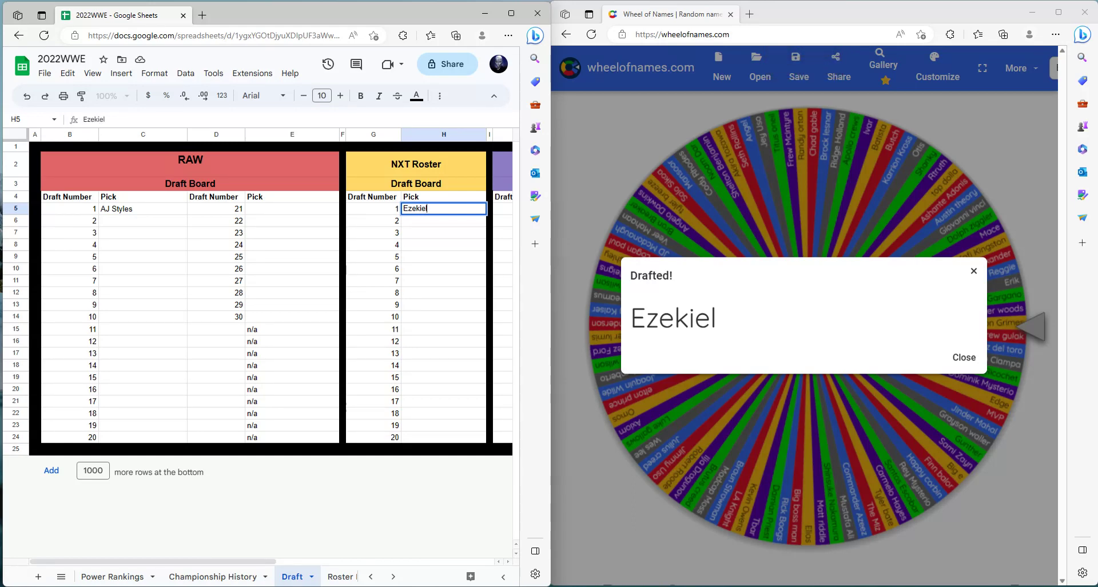
key("Return")
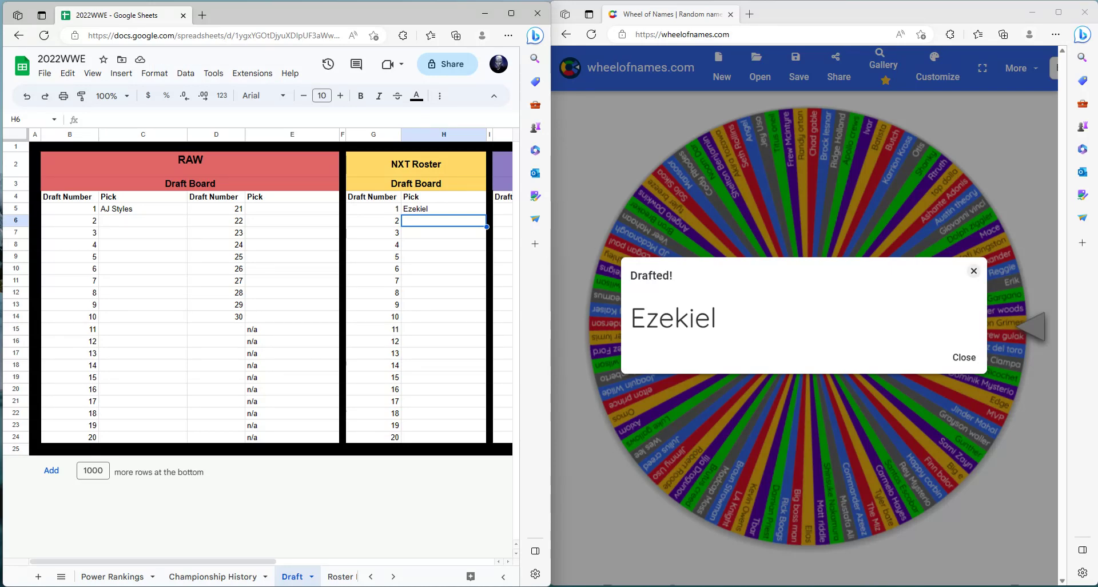
Step: Dismiss the drawn result and set the wheel's during-spin sound volume to 23%
left_click(973, 270)
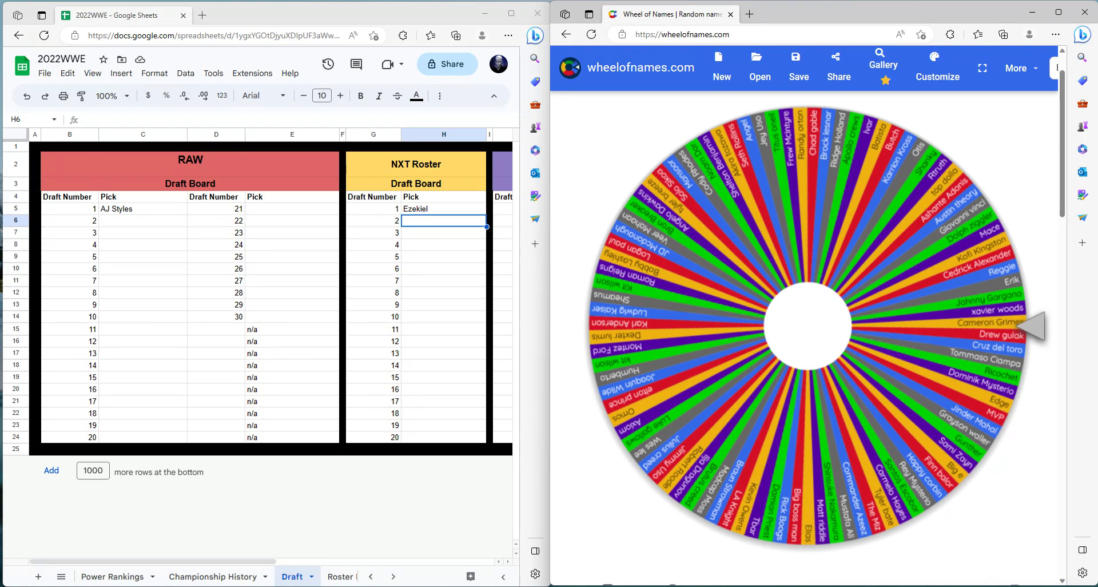
left_click(937, 68)
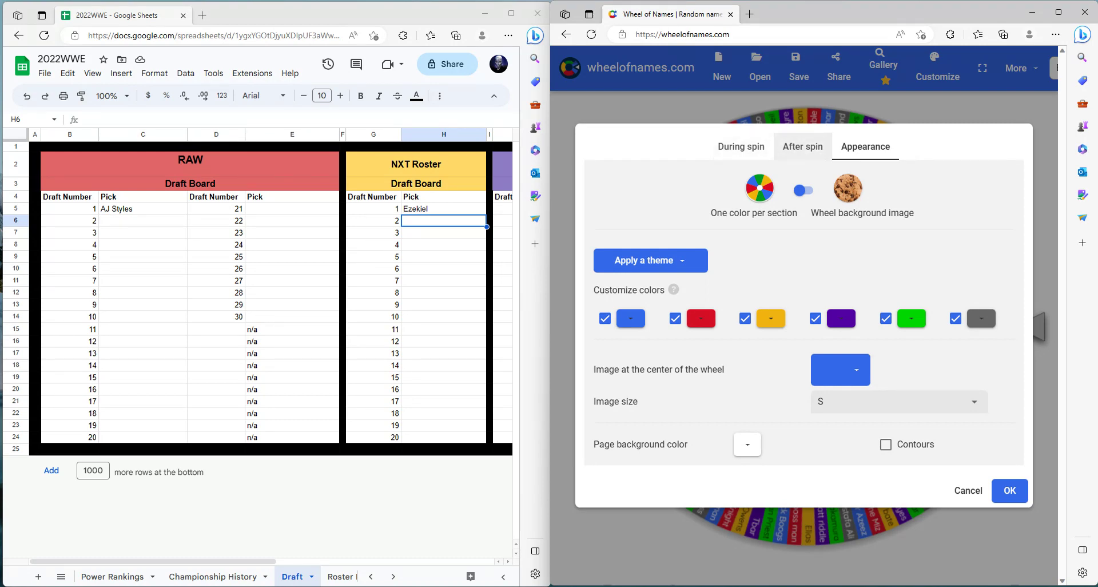
left_click(740, 146)
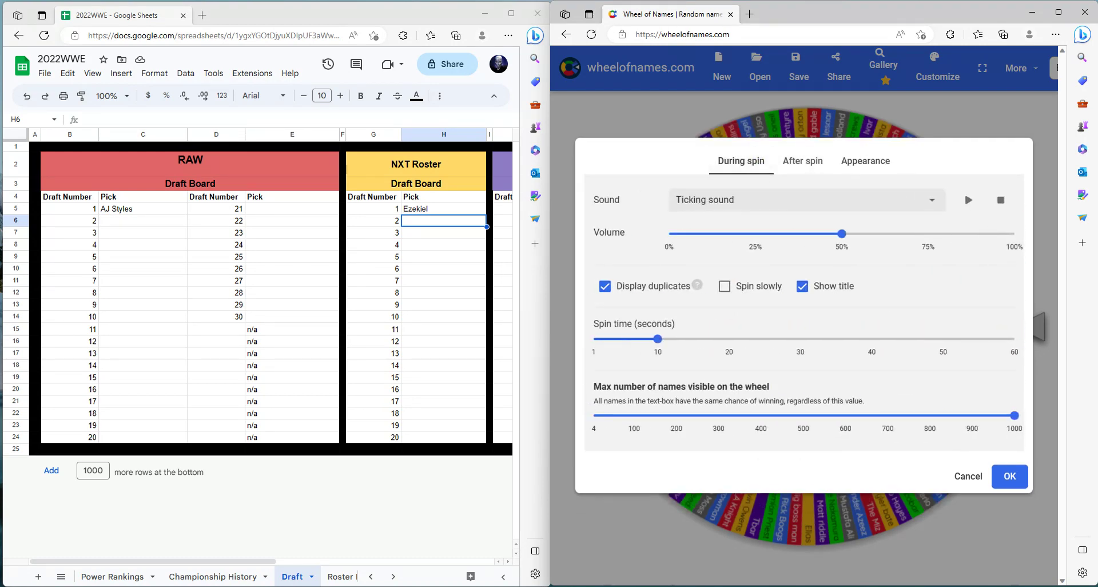
left_click_drag(841, 234, 747, 233)
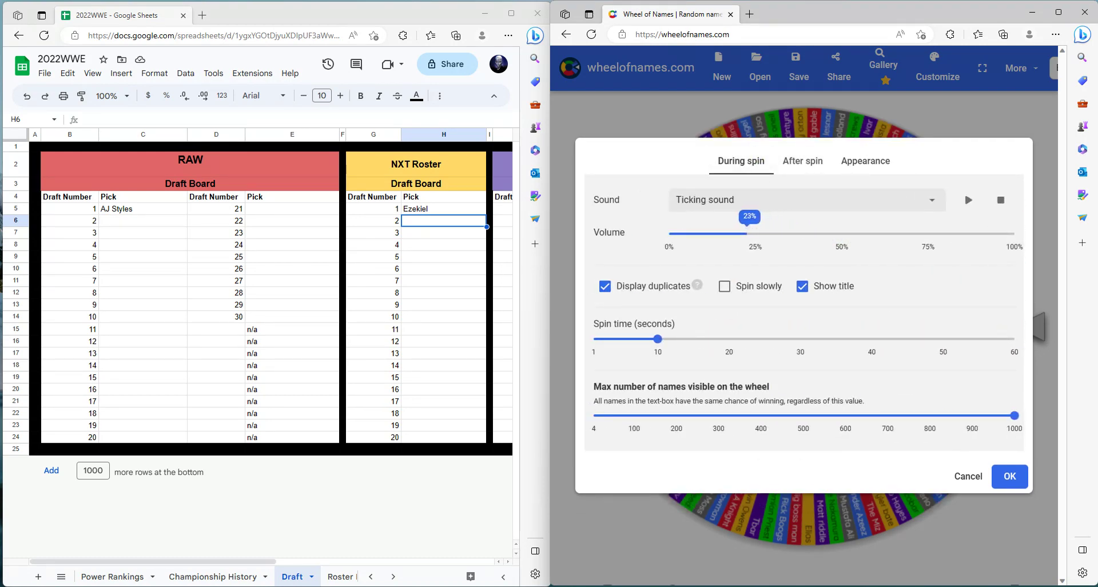
left_click(1008, 476)
Step: Spin the wheel for 205 Live and record Jimmy Uso as its pick for draft number 1 in cell K5
left_click(807, 326)
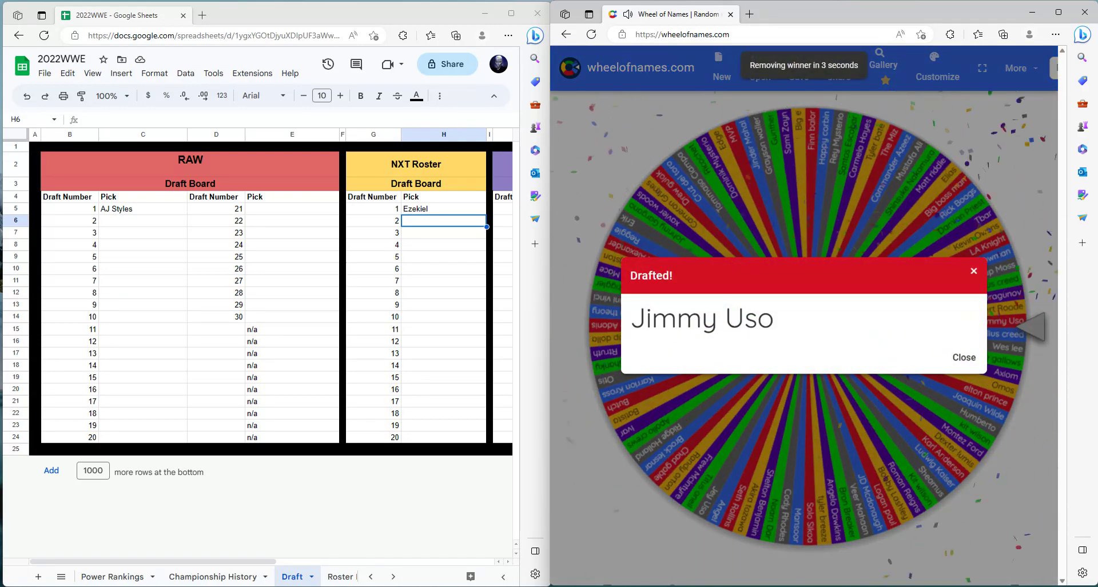
left_click(201, 560)
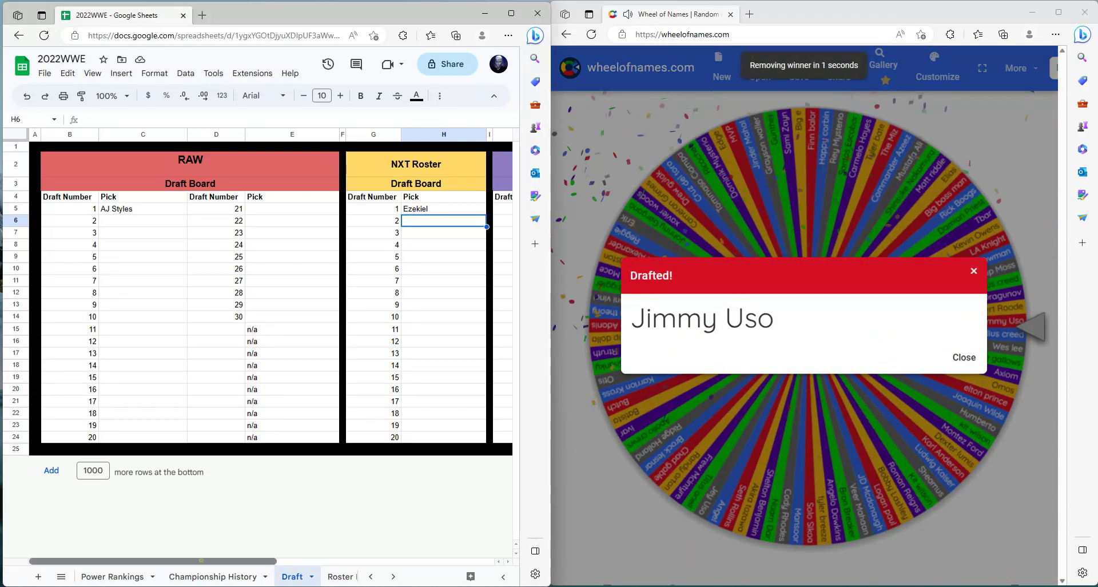
left_click_drag(201, 560, 385, 561)
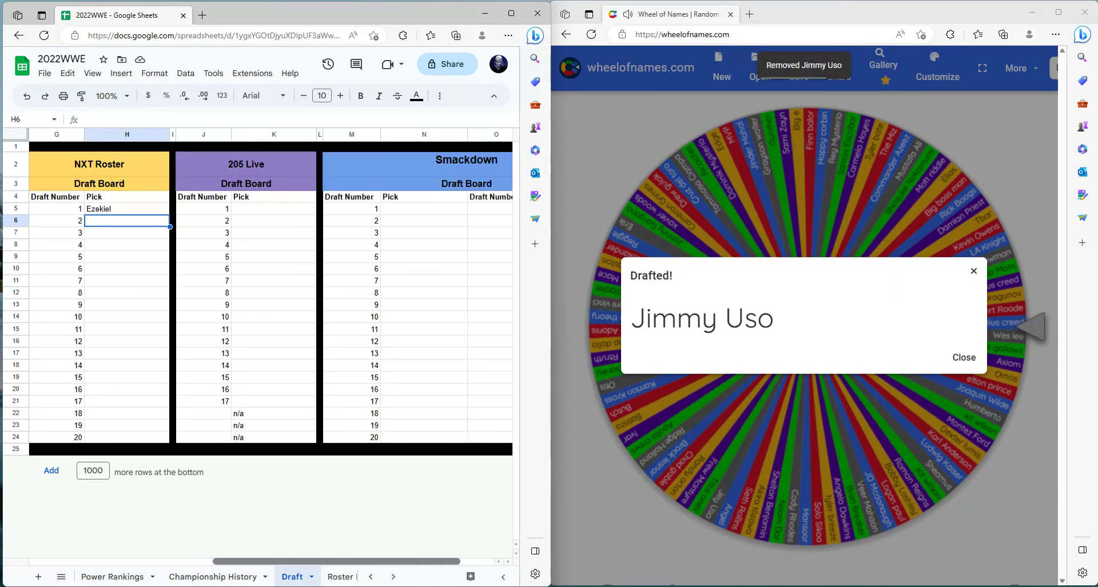
left_click(263, 208)
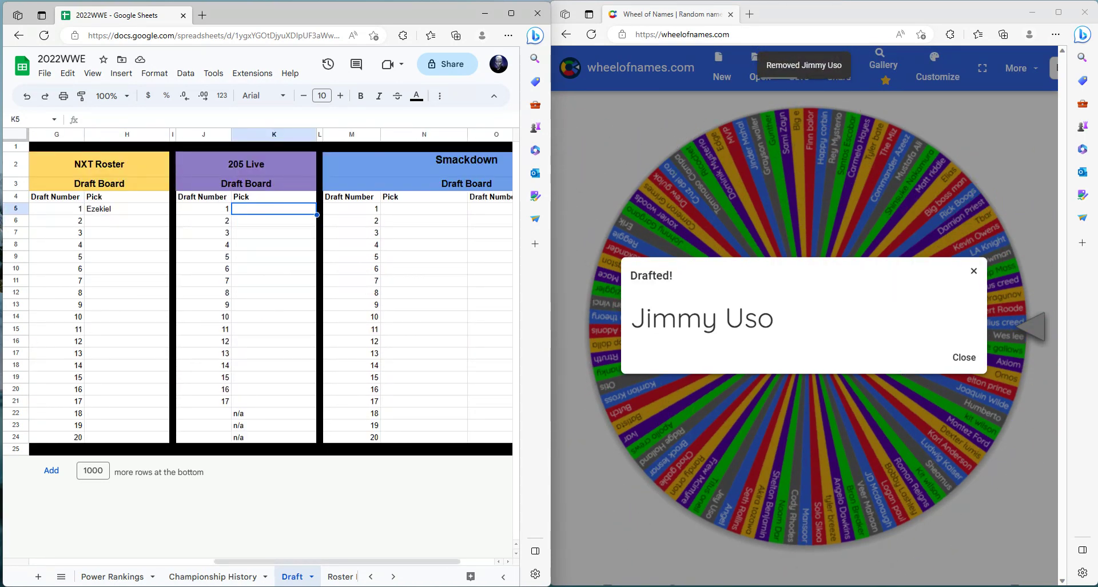
type("Jimmy")
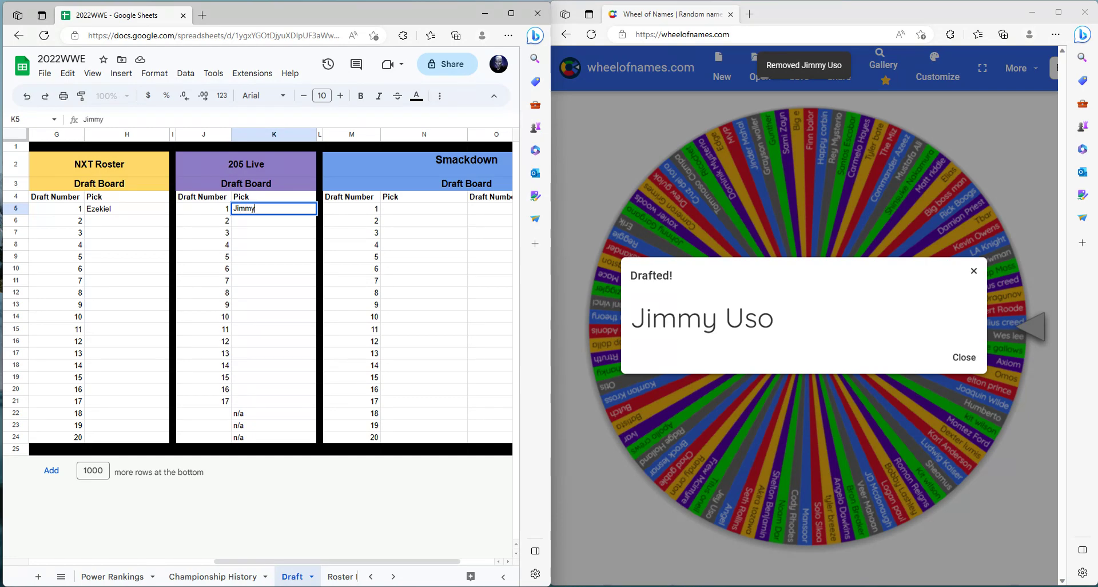
type(" Uso")
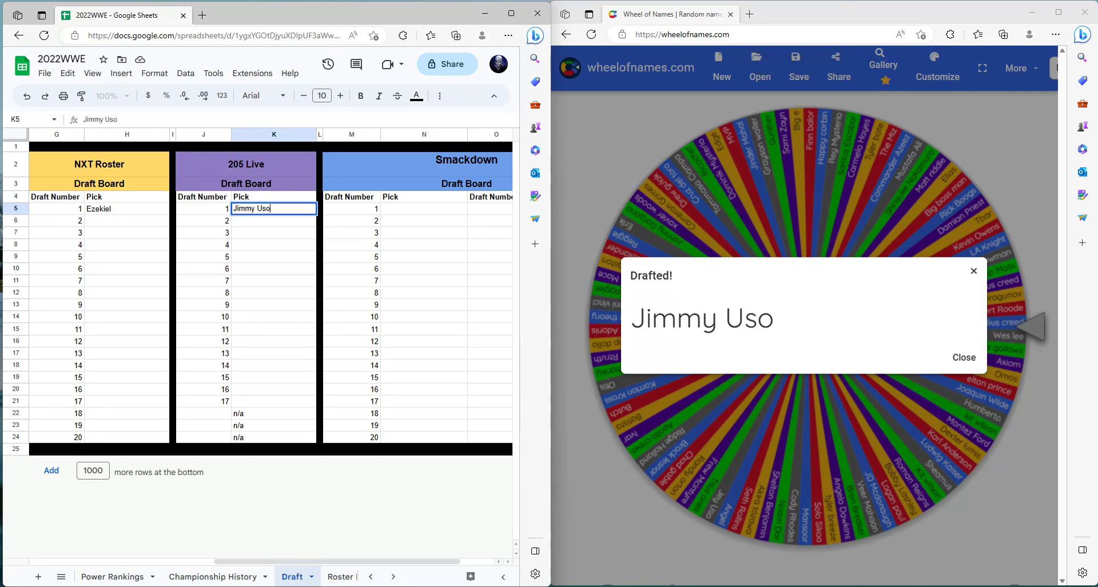
key("Return")
Step: Select Smackdown's cell N5 for draft number 1 and spin the wheel to draw its pick
key("Up")
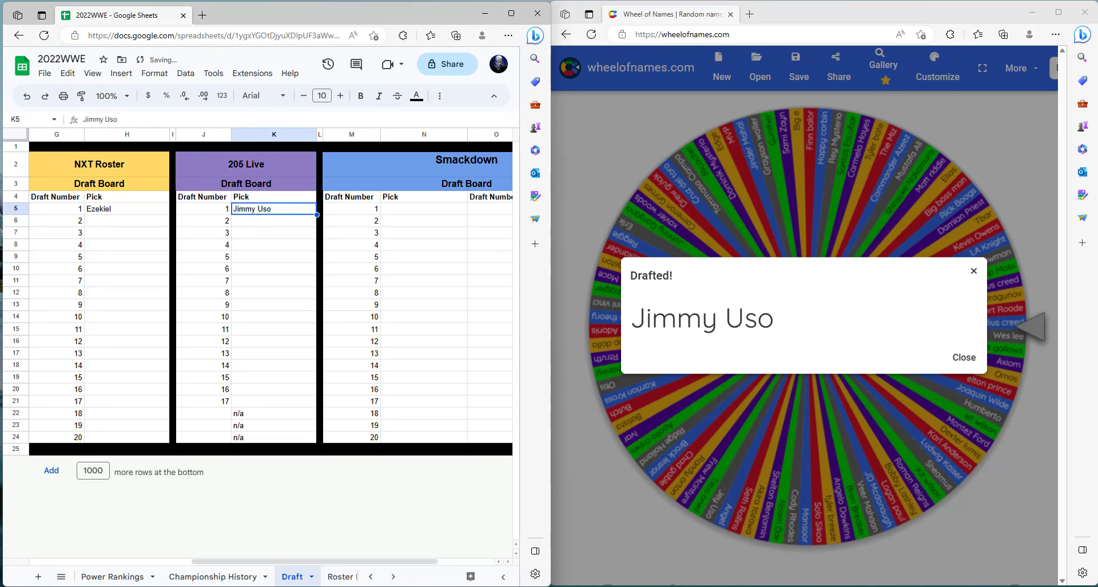
key("Right")
key("Right")
key("Right")
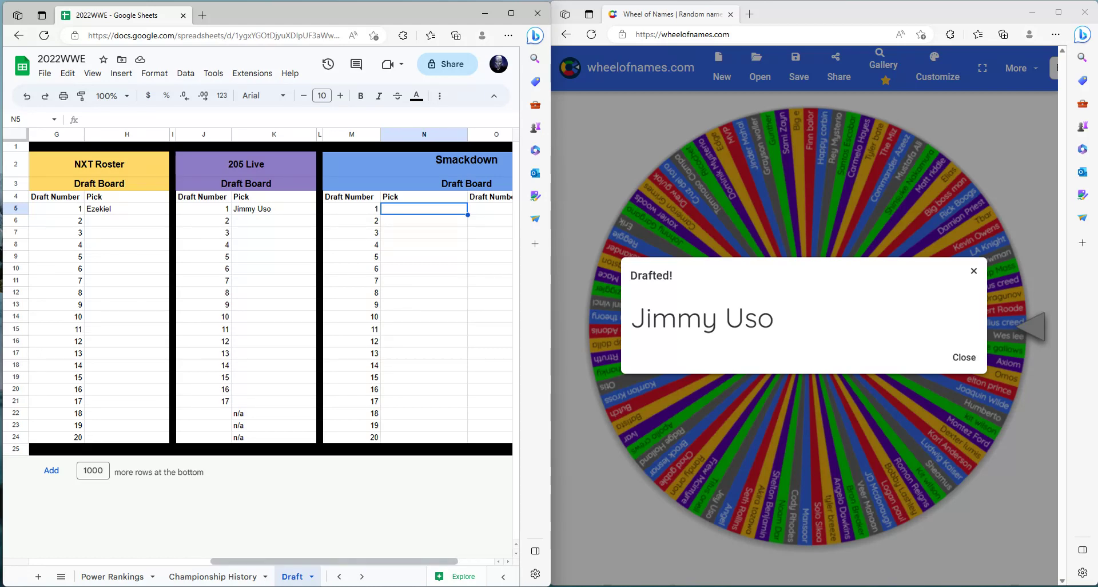
left_click_drag(386, 560, 415, 563)
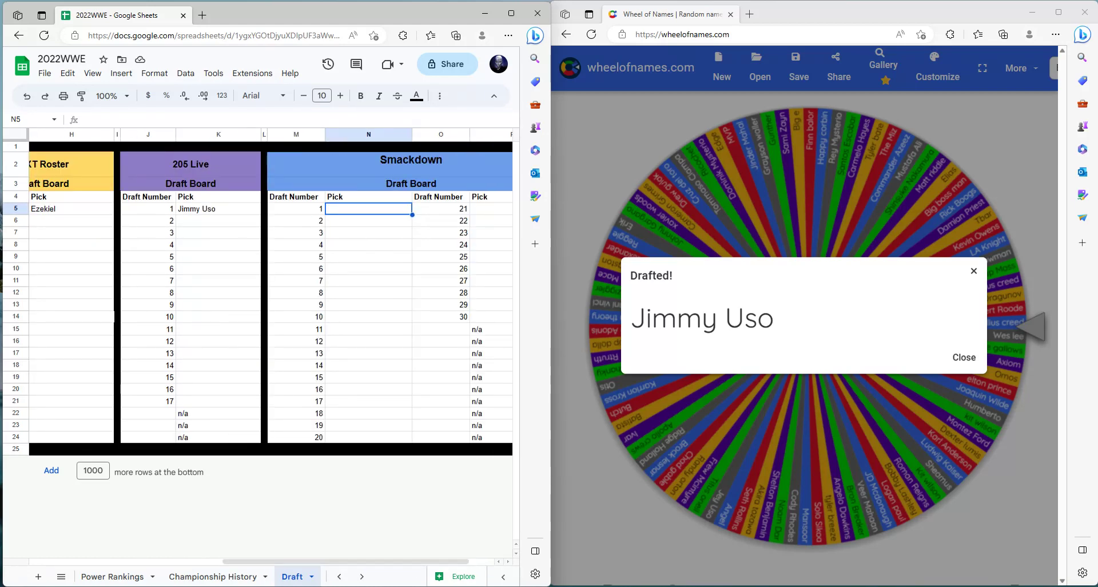
left_click_drag(346, 561, 329, 560)
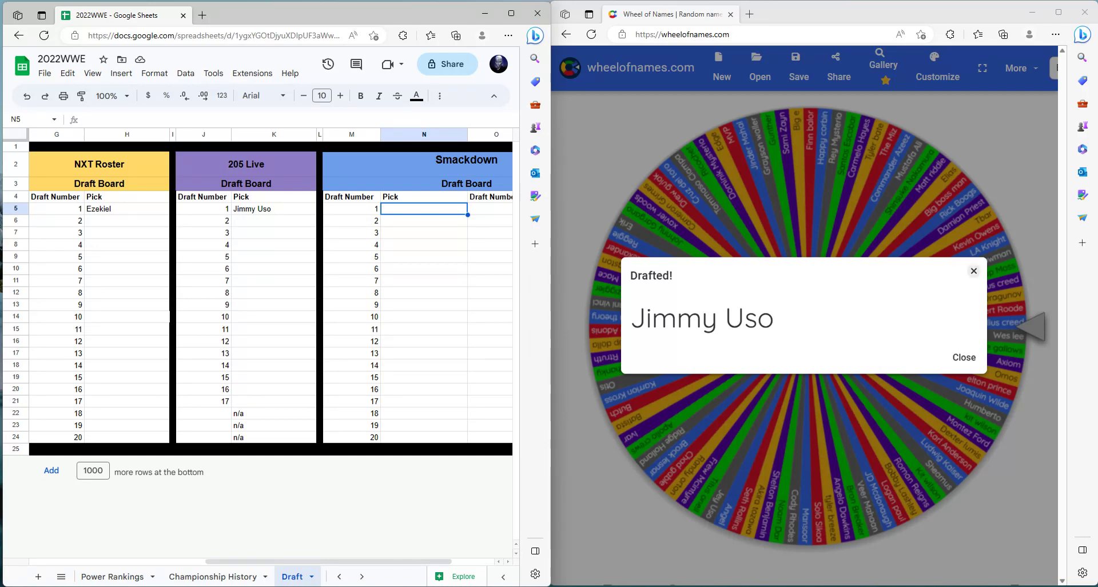
left_click(972, 271)
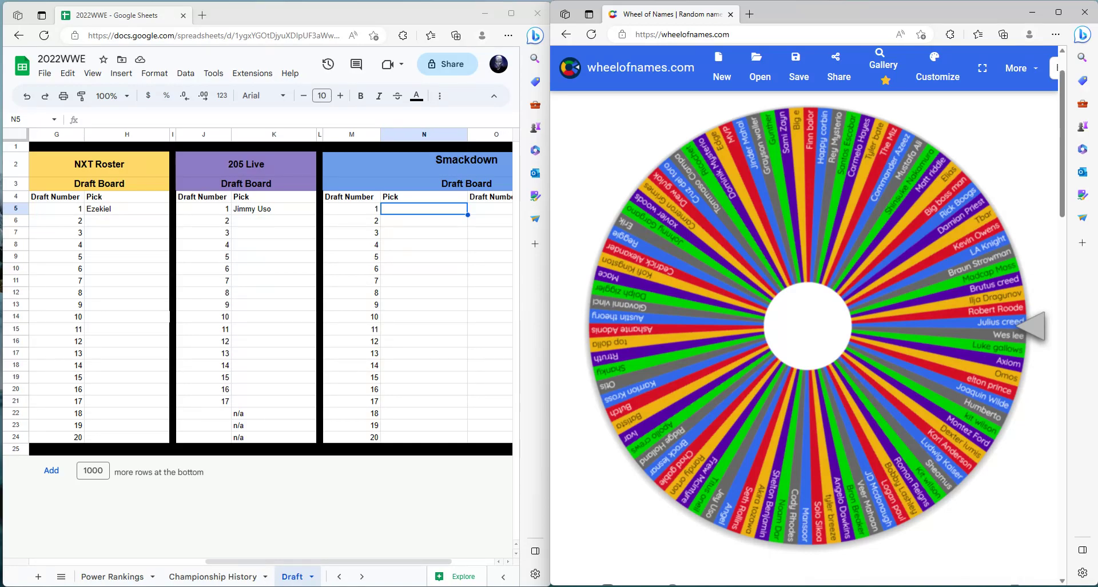
key("ctrl+Return")
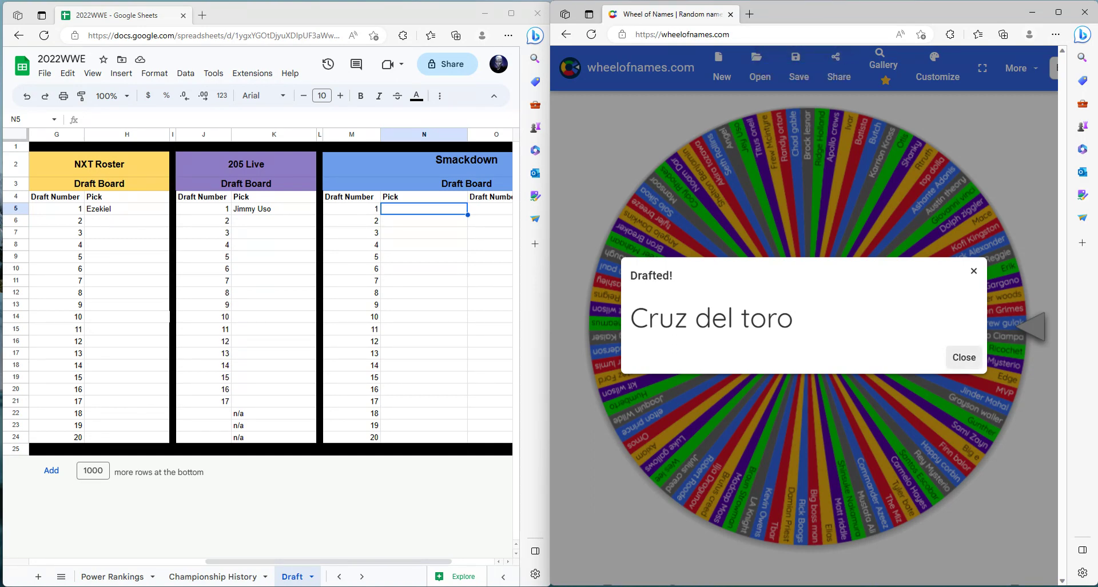
Step: Dismiss the drawn result and record Cruz Del Toro as Smackdown's pick for draft number 1 in cell N5
key("Escape")
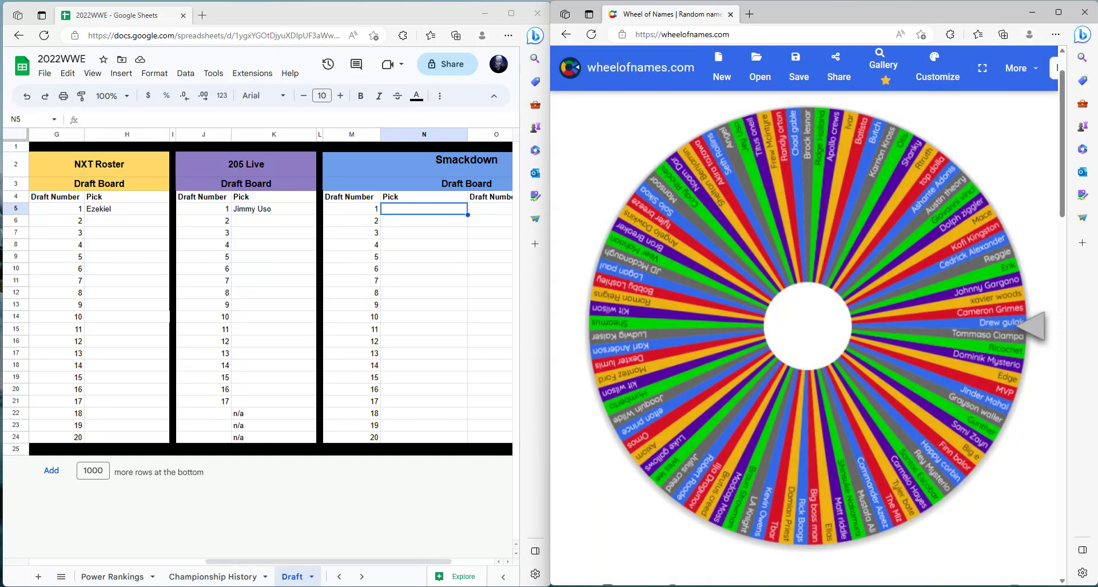
scroll(806, 314, "down", 8)
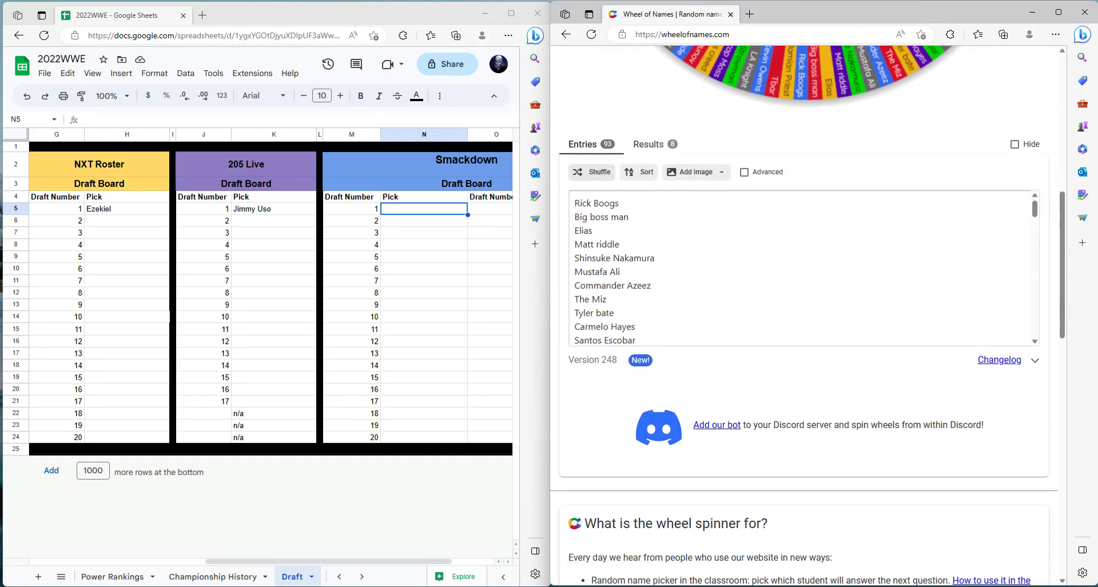
scroll(806, 314, "up", 8)
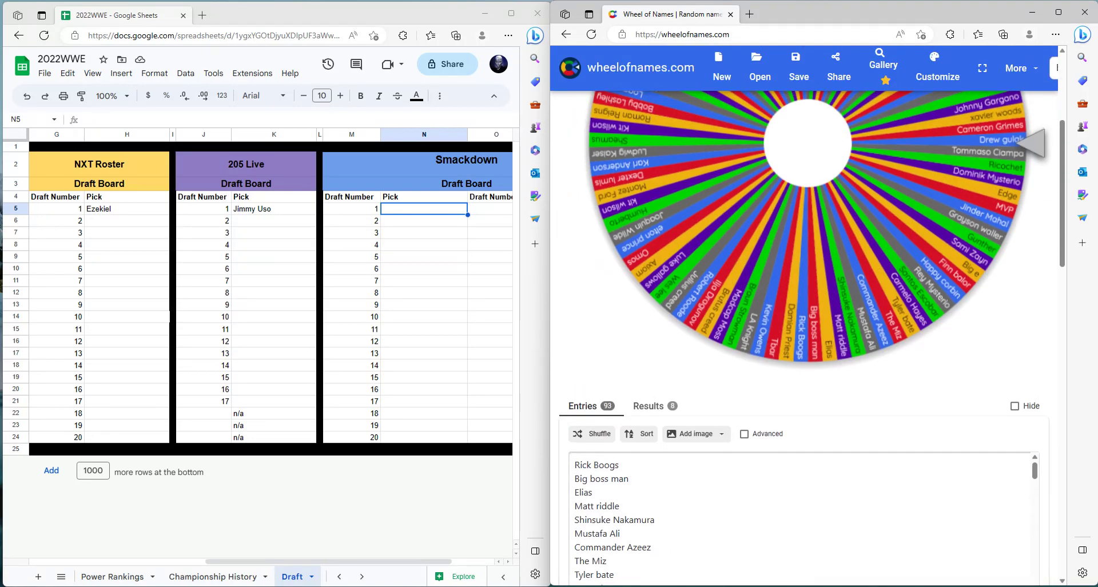
scroll(807, 314, "up", 1)
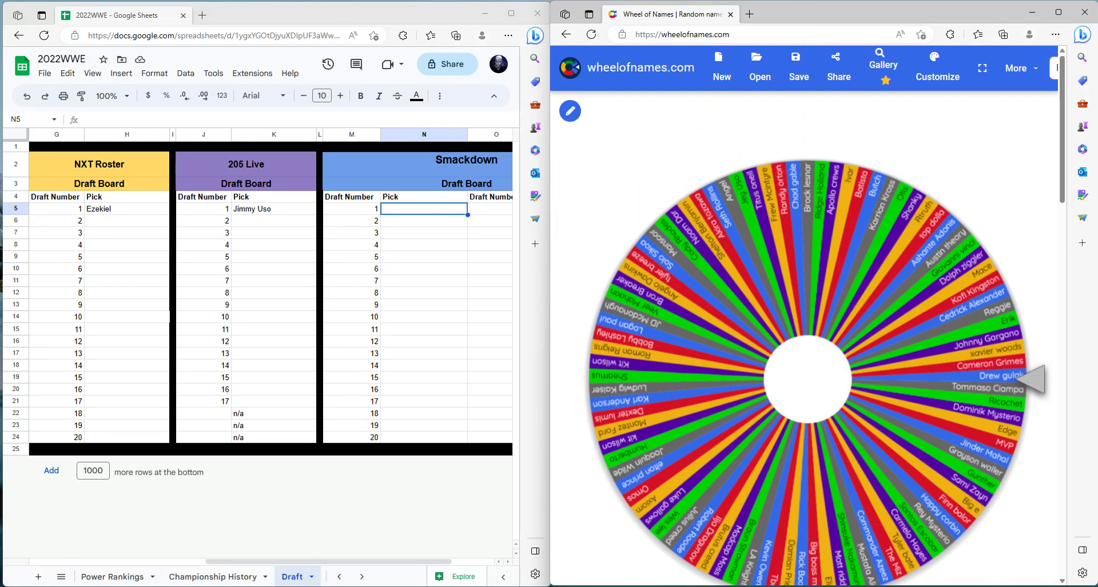
scroll(806, 343, "down", 1)
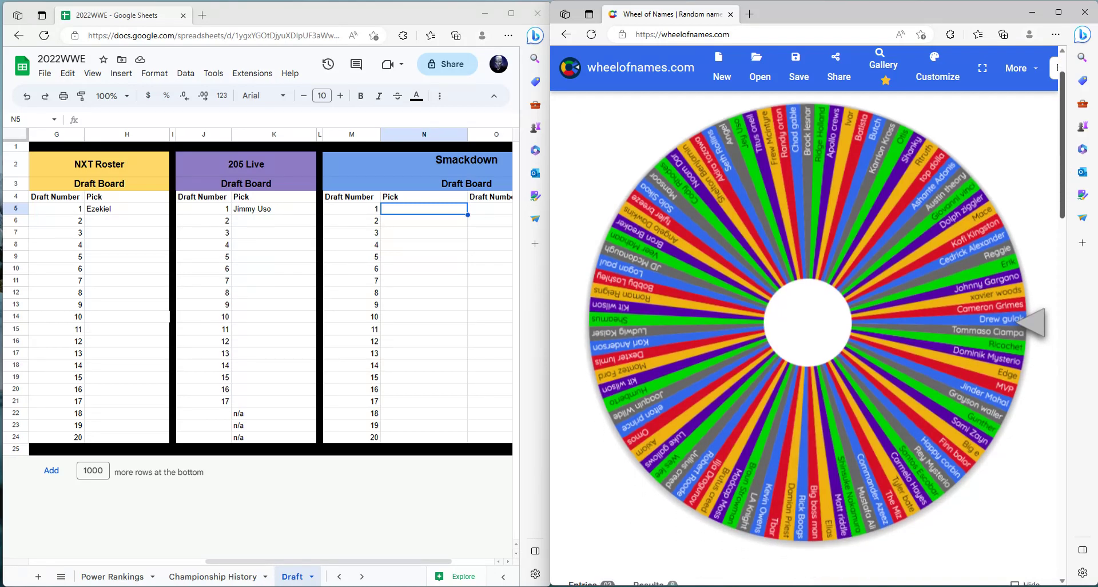
left_click(413, 208)
type("Cruz De")
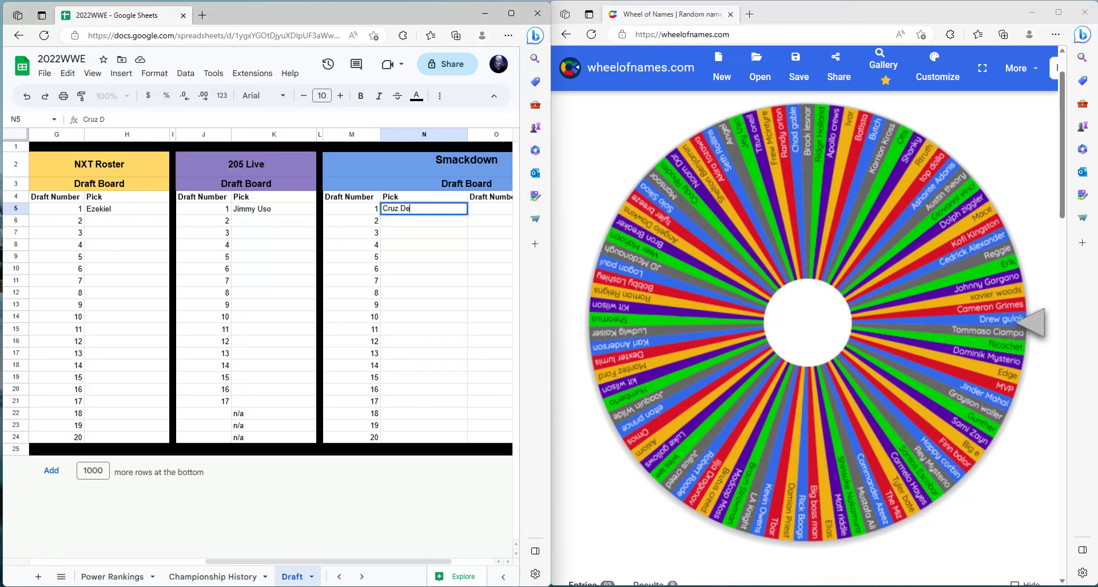
type("l Toro")
left_click_drag(328, 561, 370, 561)
left_click(276, 222)
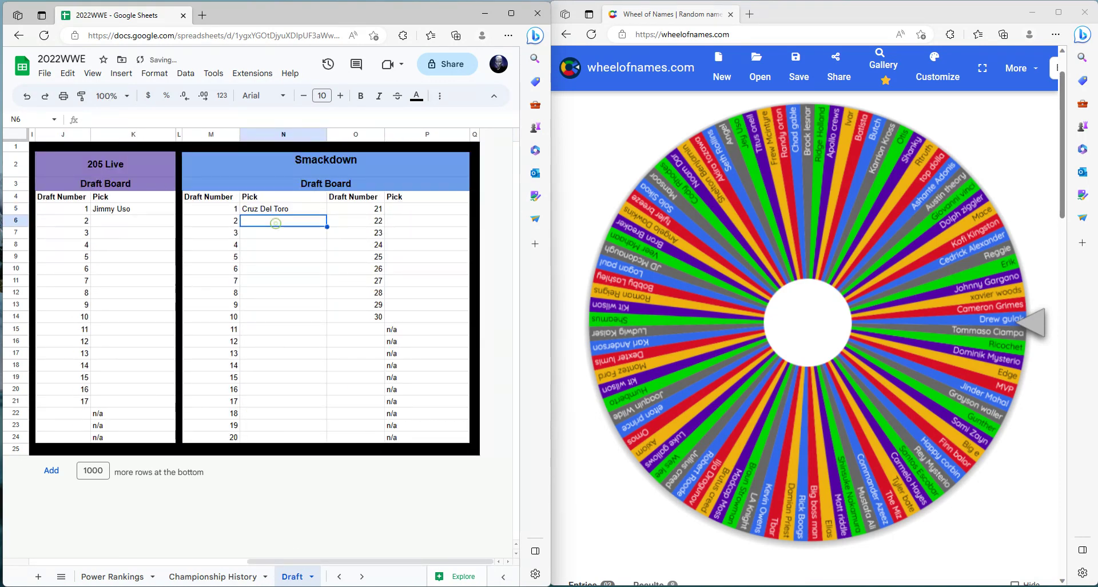
Step: Select RAW's cell C6 for draft number 2 and spin the wheel to draw its pick
scroll(271, 297, "left", 10)
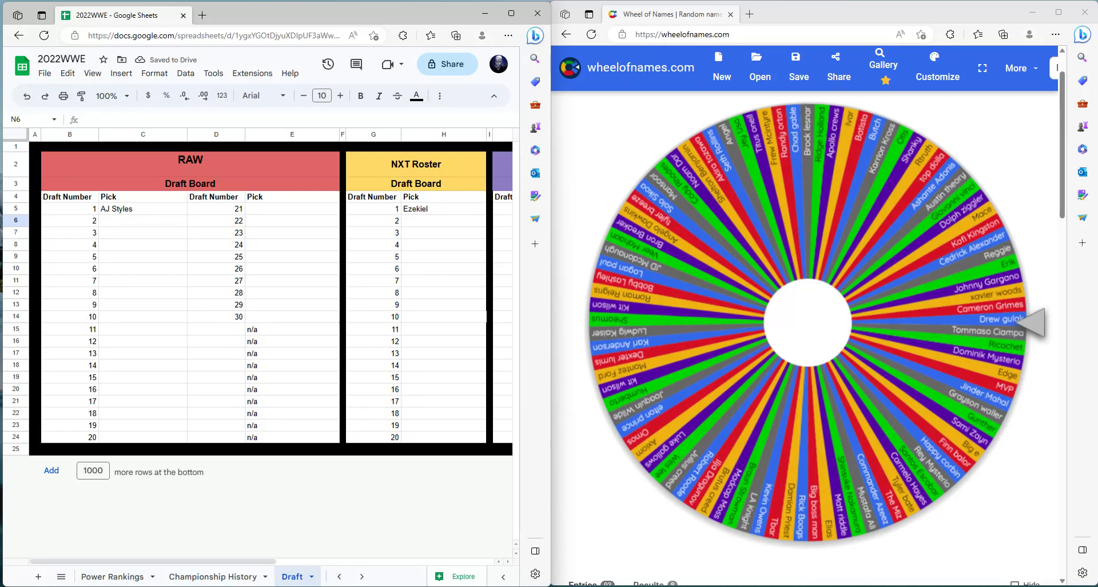
left_click(124, 220)
left_click(807, 322)
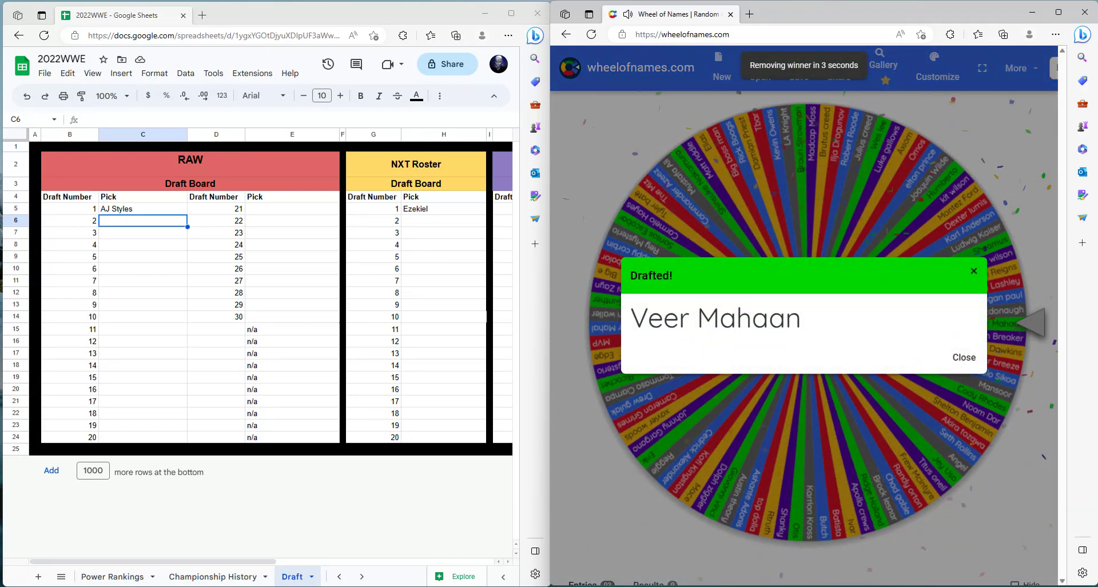
key("alt+Tab")
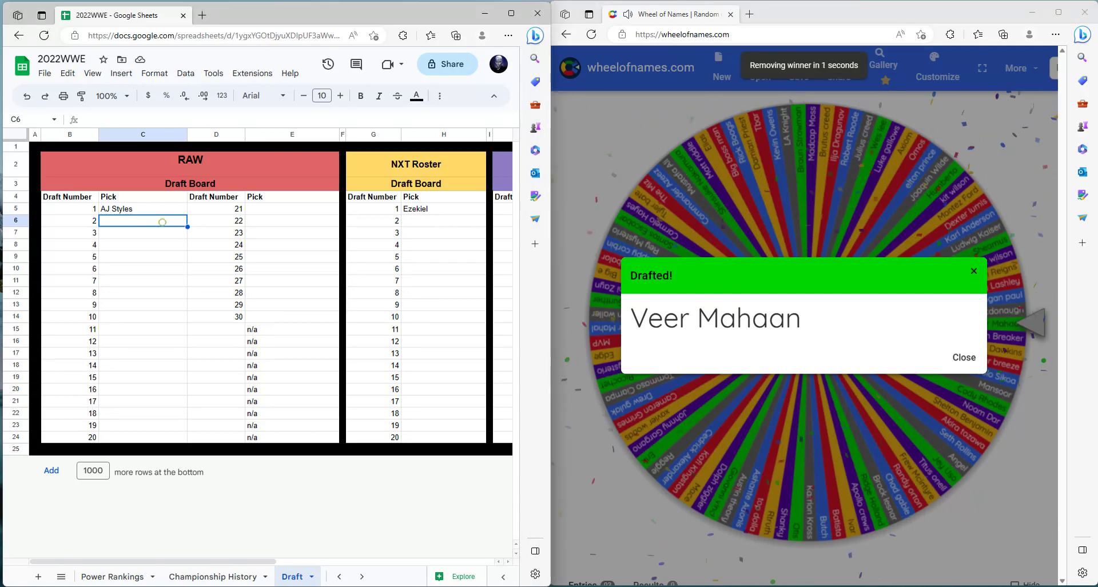
Step: Record Veer Mahaan as RAW's pick for draft number 2 in cell C6
type("Vee")
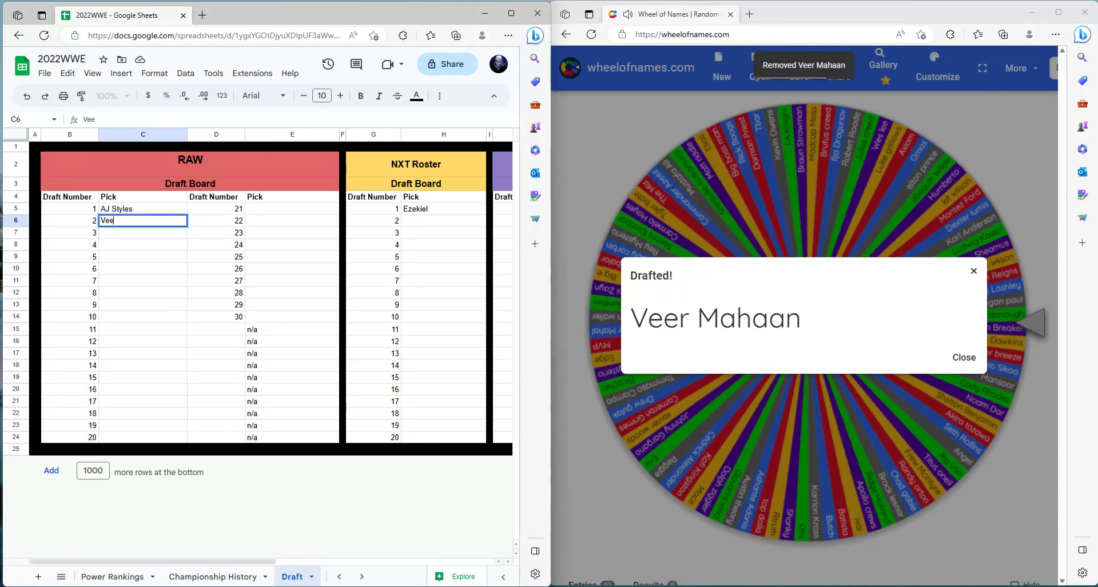
type("r Mahaan")
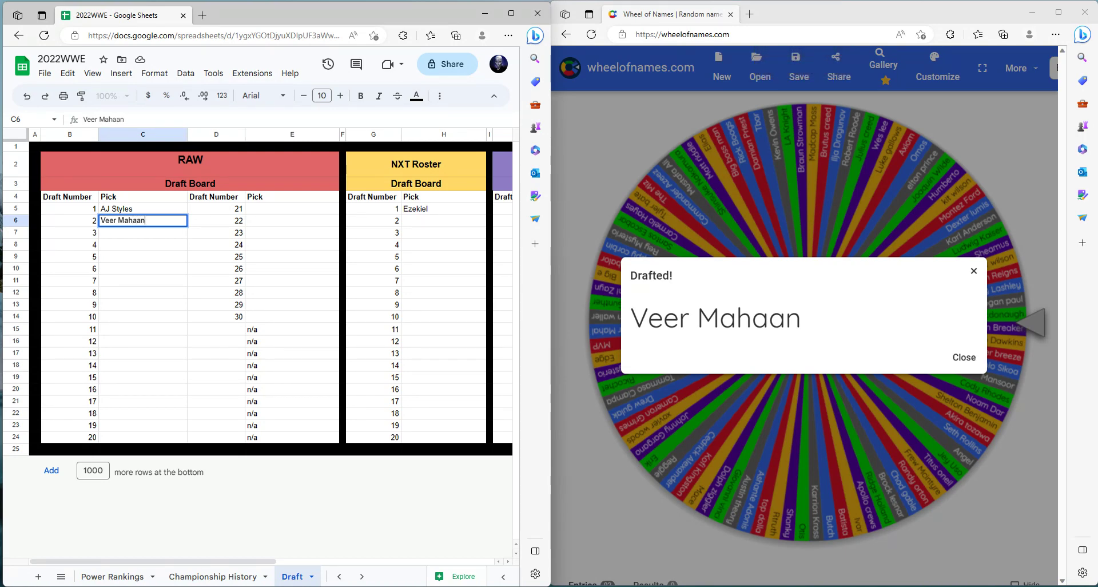
left_click(179, 236)
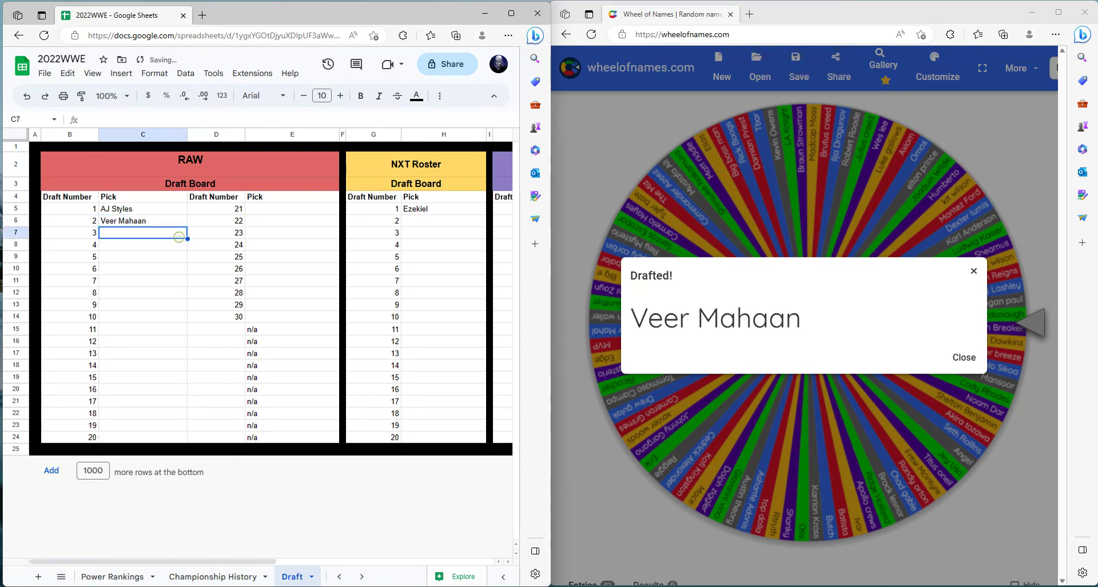
Step: Spin the wheel for NXT and record Austin Theory as its pick for draft number 2 in cell H6
left_click(417, 219)
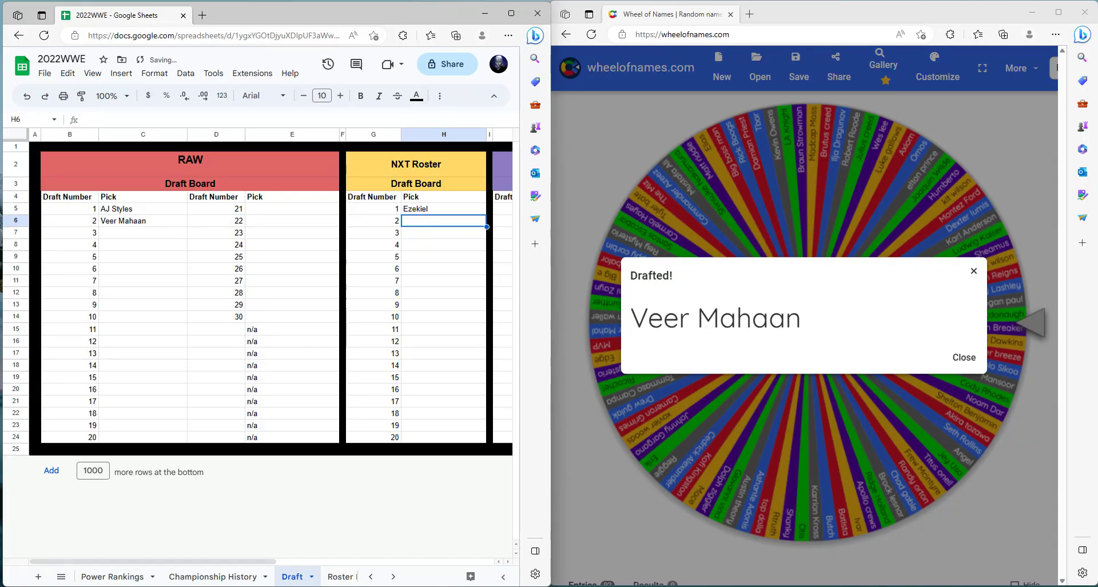
left_click(964, 357)
left_click(800, 299)
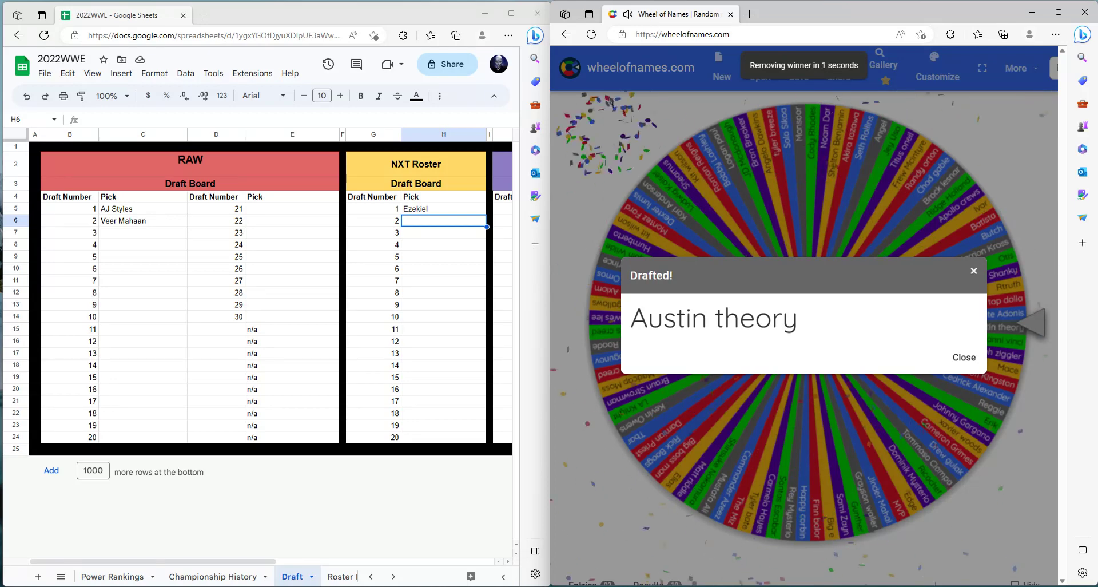
left_click(418, 219)
type("A")
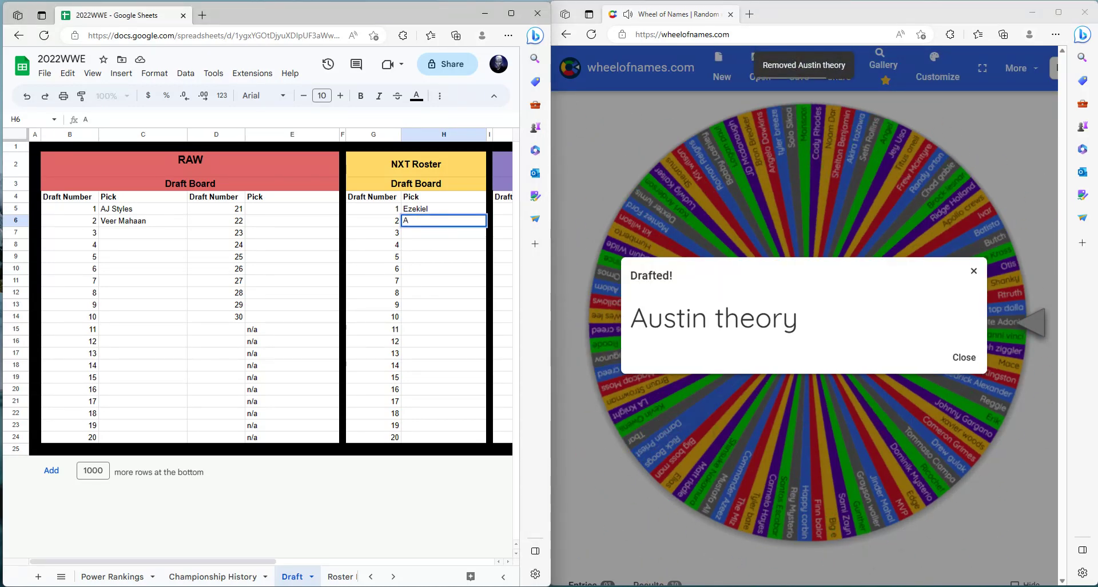
type("ustin ")
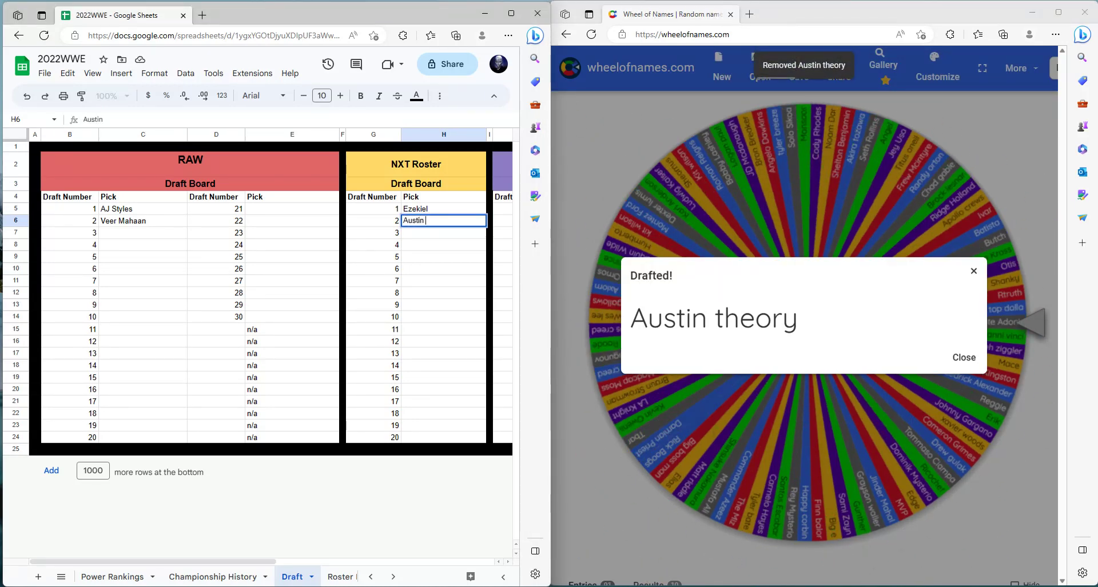
type("Theory")
left_click(443, 235)
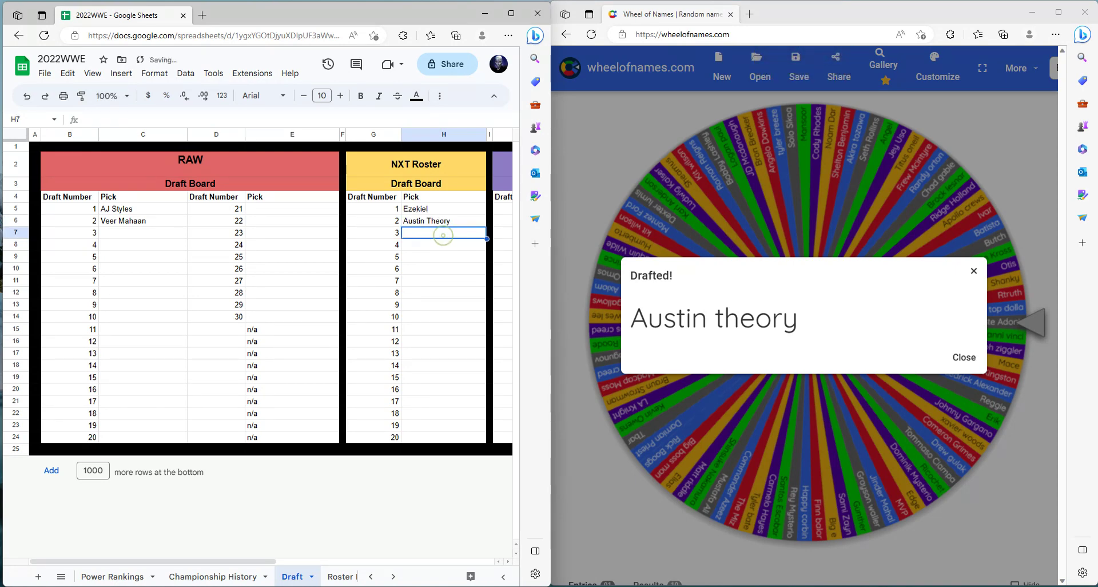
Step: Spin the wheel for 205 Live and record Angel as its pick for draft number 2 in cell K6
scroll(271, 297, "right", 5)
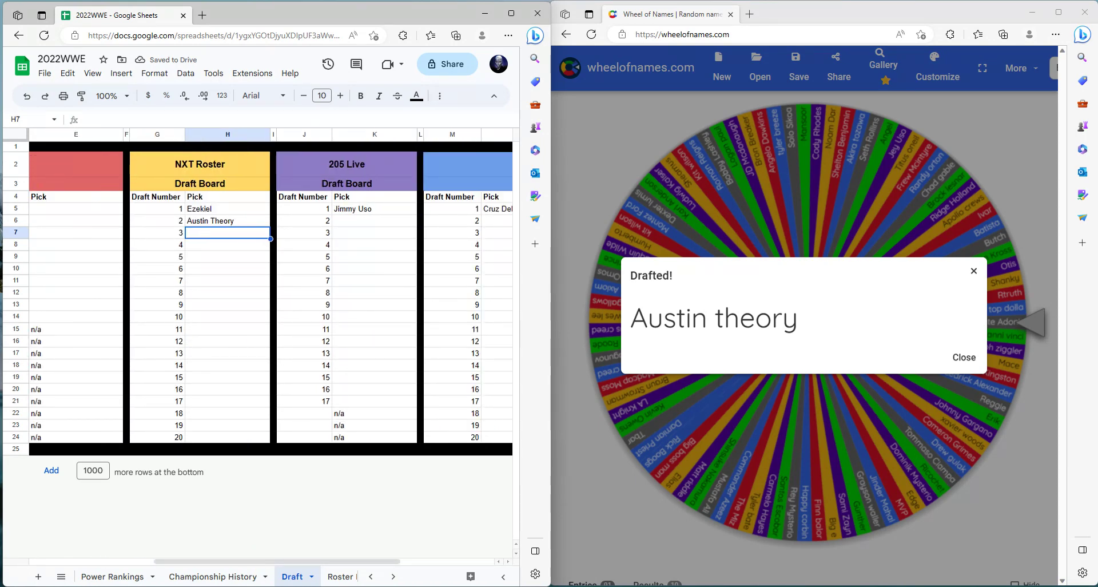
left_click(379, 223)
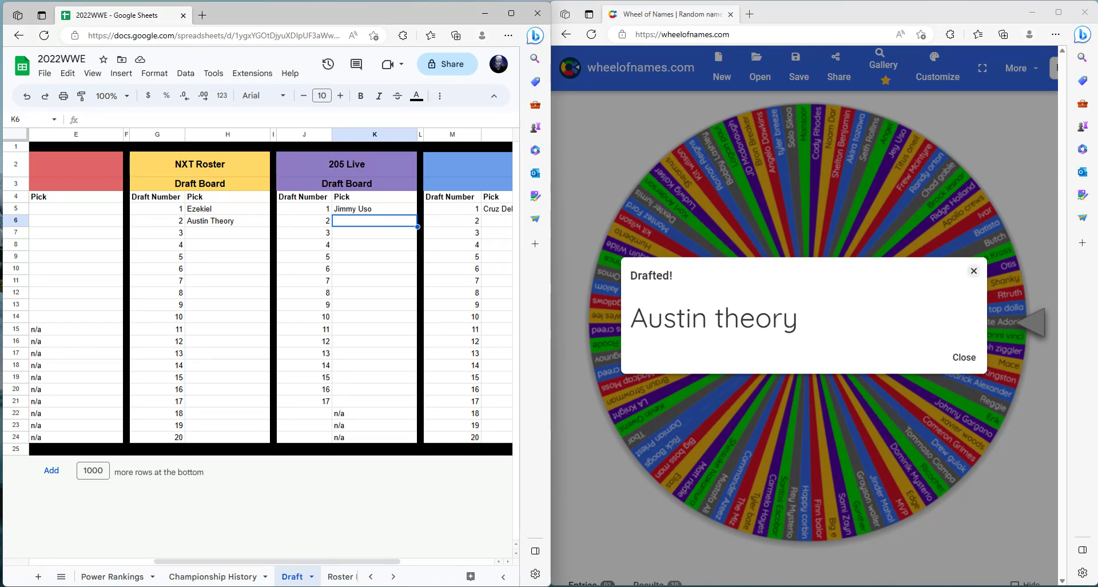
left_click(973, 271)
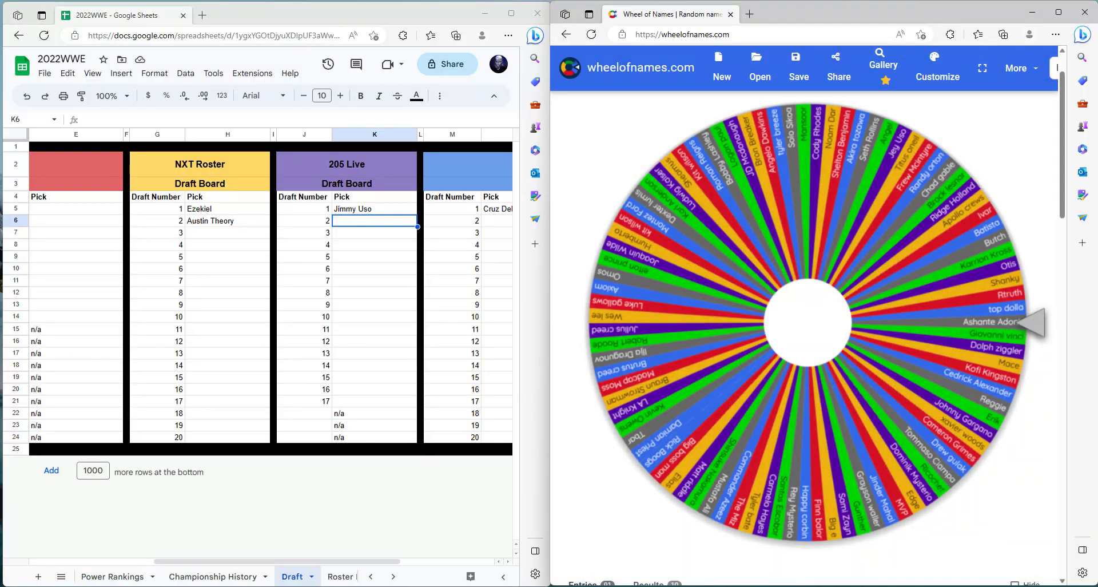
key("ctrl+Return")
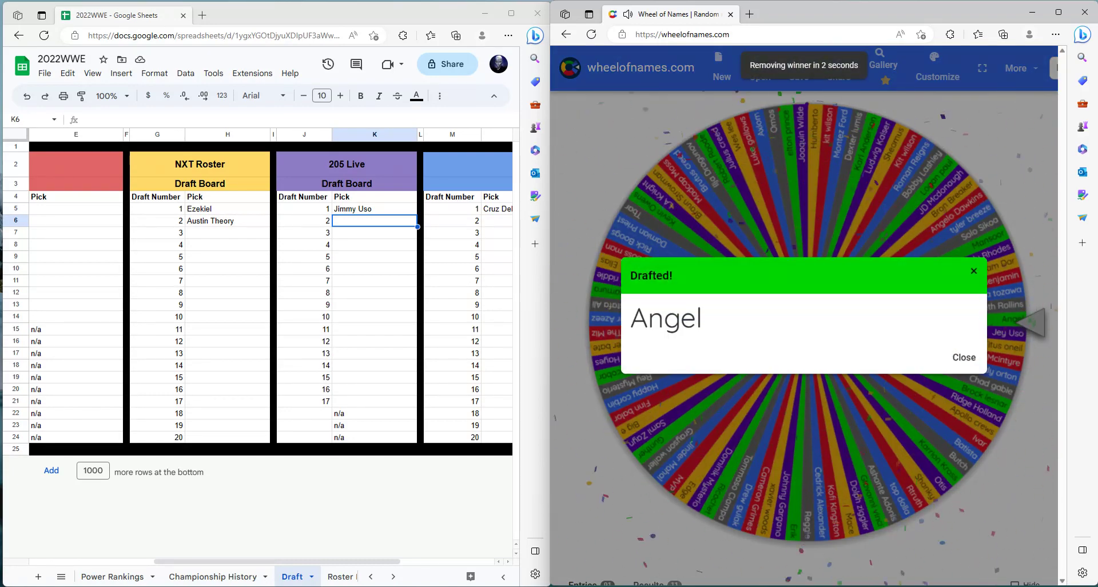
left_click(376, 221)
type("Angel")
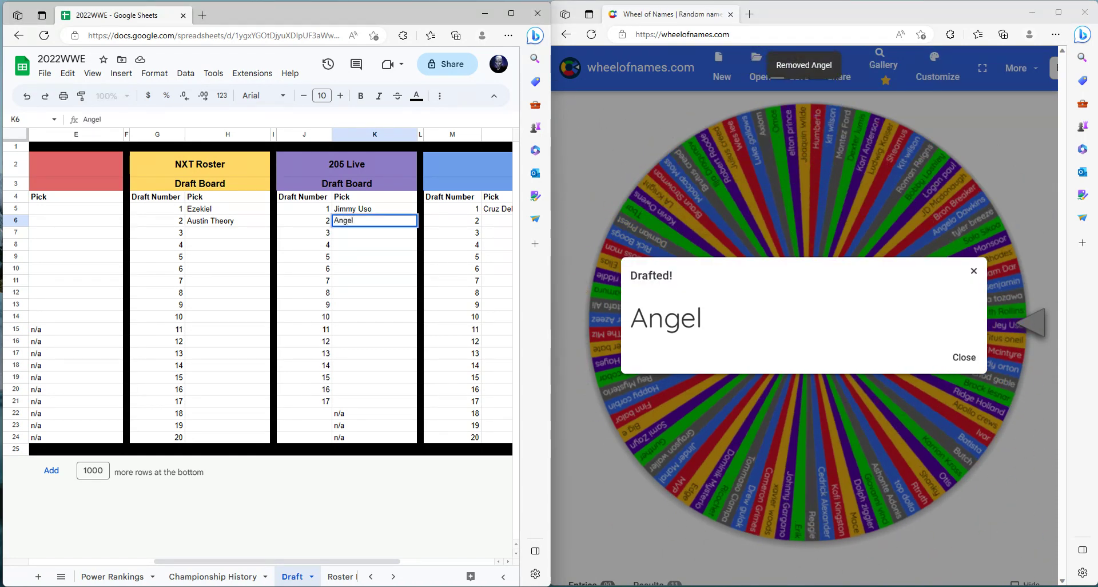
Step: Spin the wheel for Smackdown and record Tbar as its pick for draft number 2 in cell N6
left_click(495, 220)
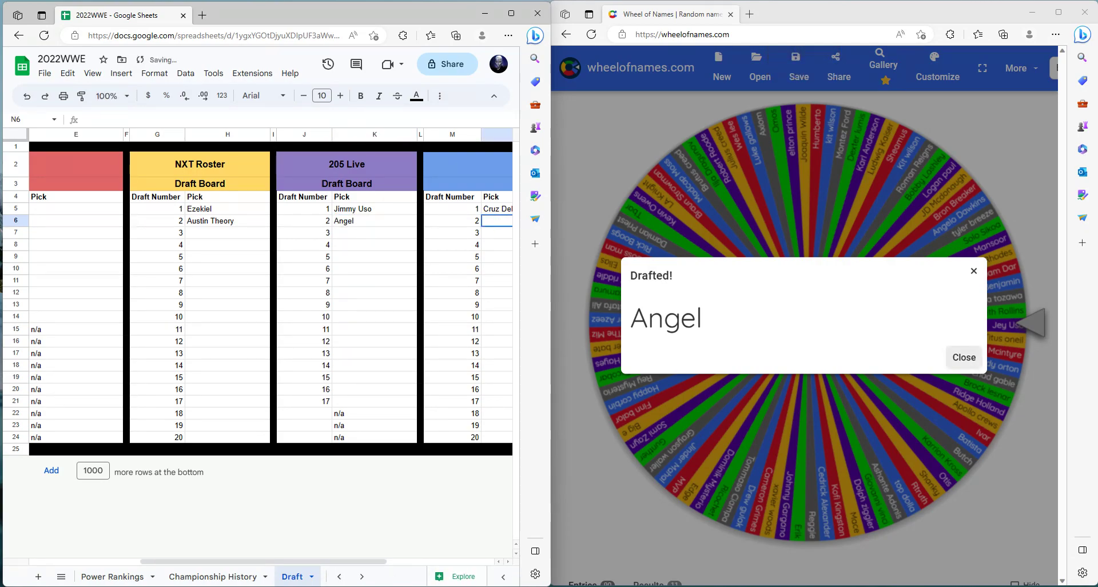
left_click(963, 357)
left_click(840, 329)
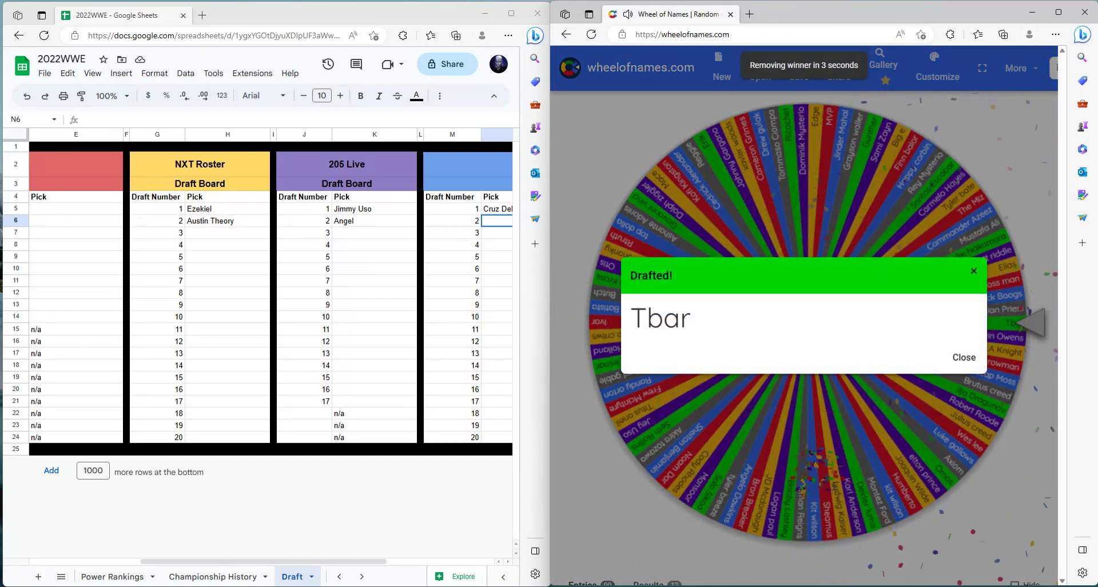
left_click(494, 223)
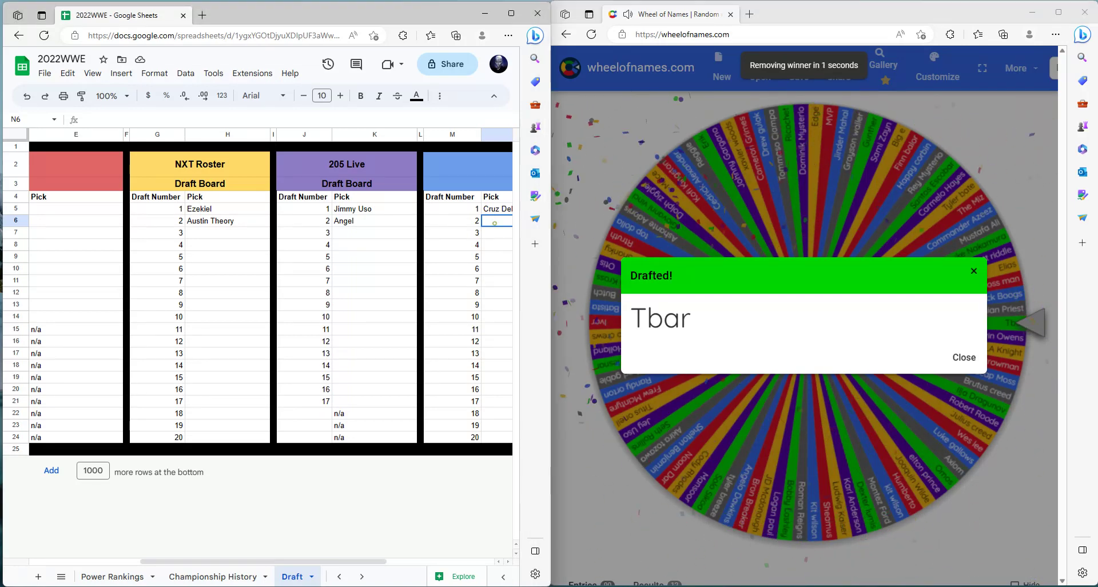
type("Tbar")
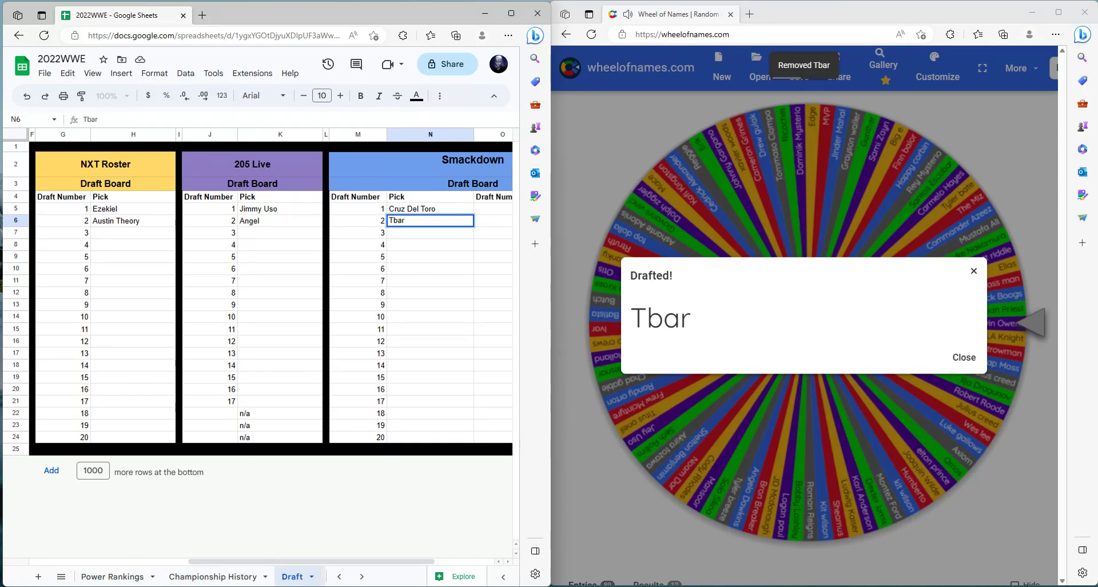
Step: Spin the wheel for RAW and record Karl Anderson as its pick for draft number 3 in cell C7
left_click_drag(409, 561, 247, 559)
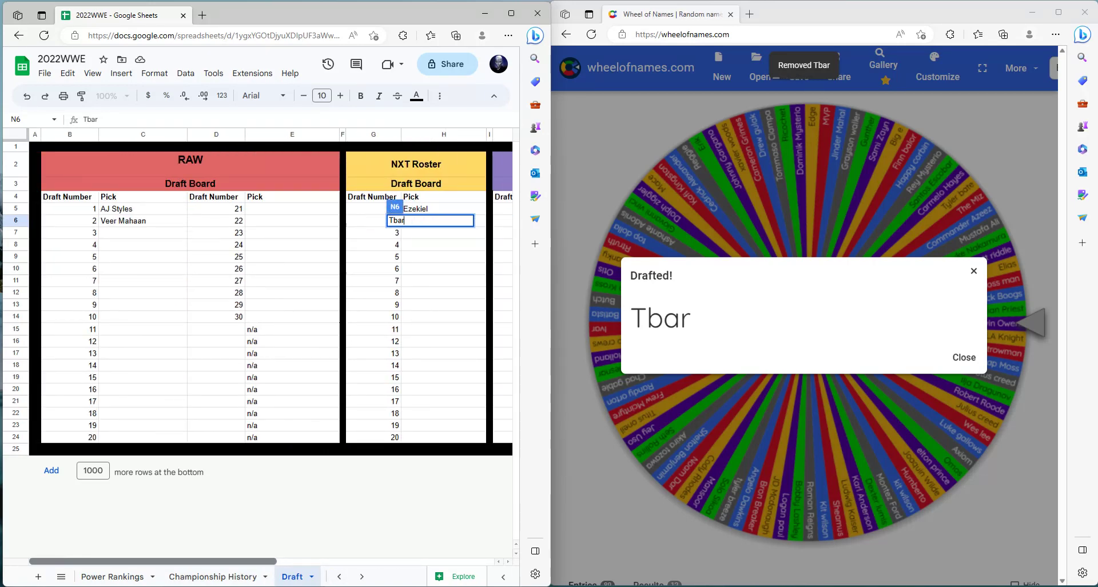
left_click(123, 233)
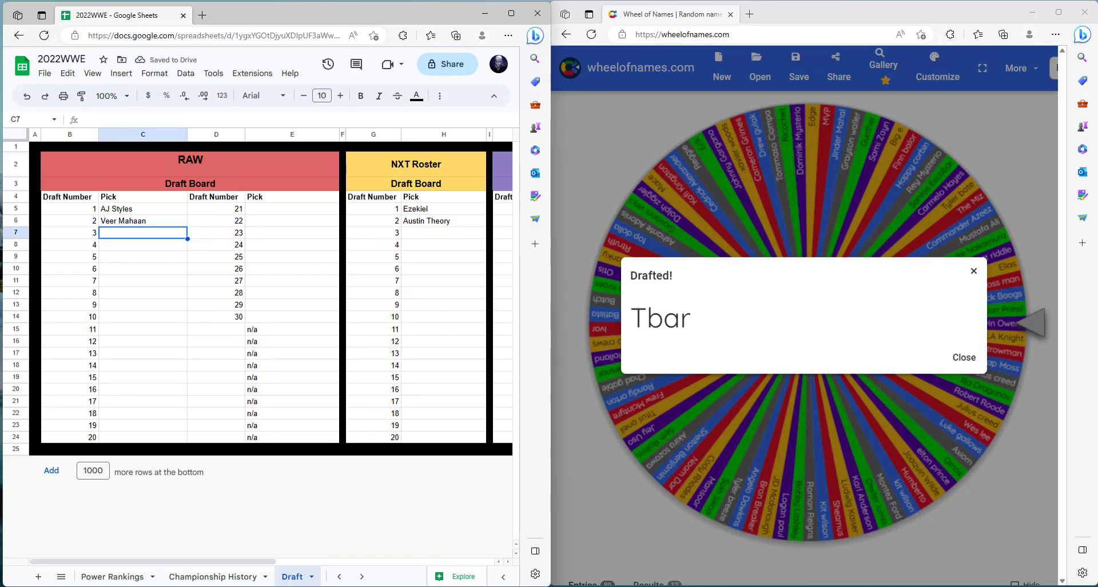
left_click(964, 357)
left_click(964, 356)
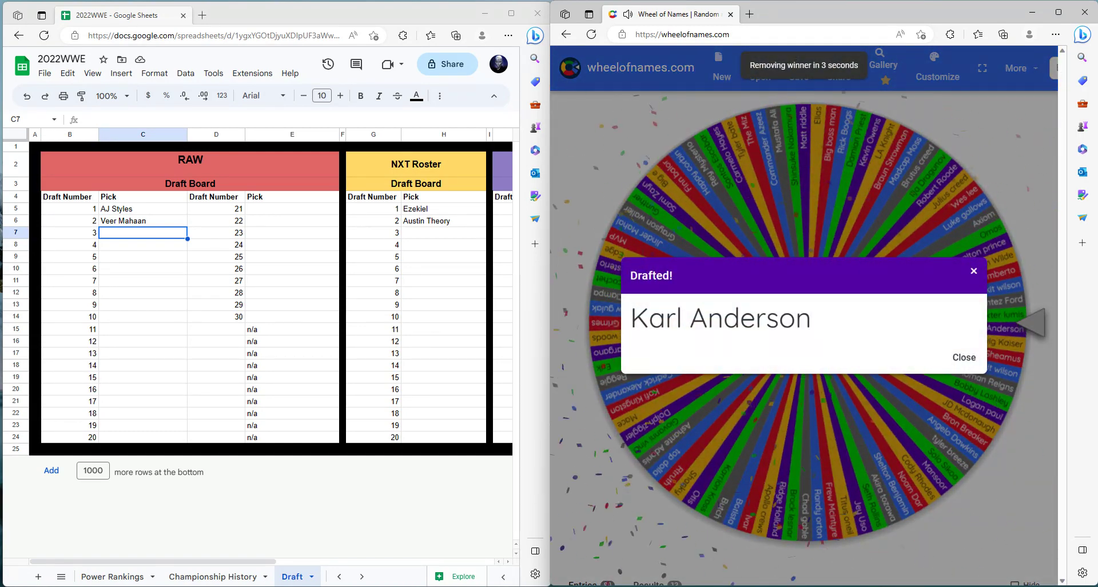
left_click(122, 236)
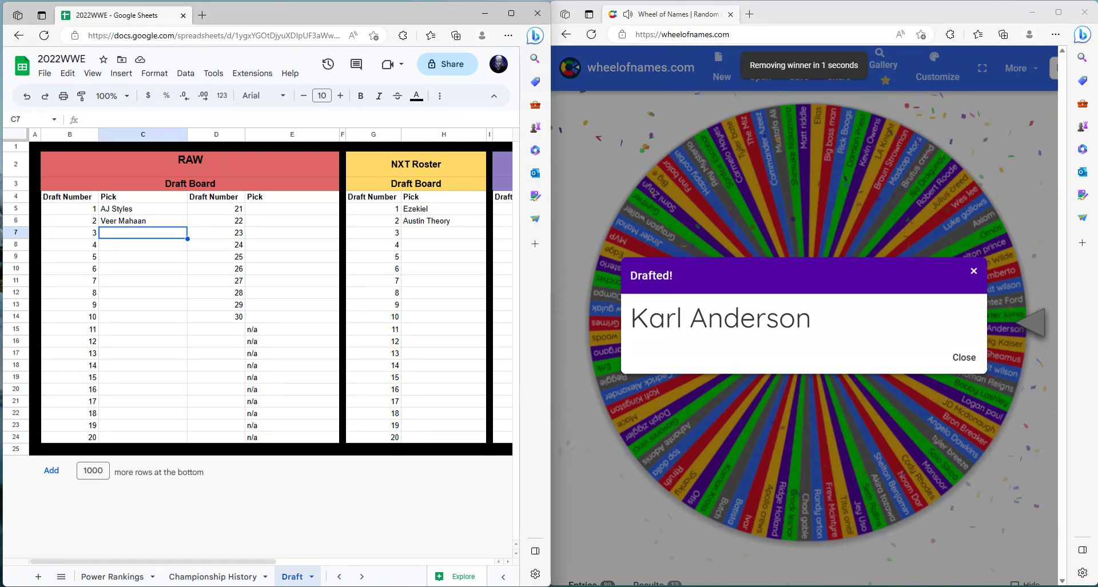
type("Karl")
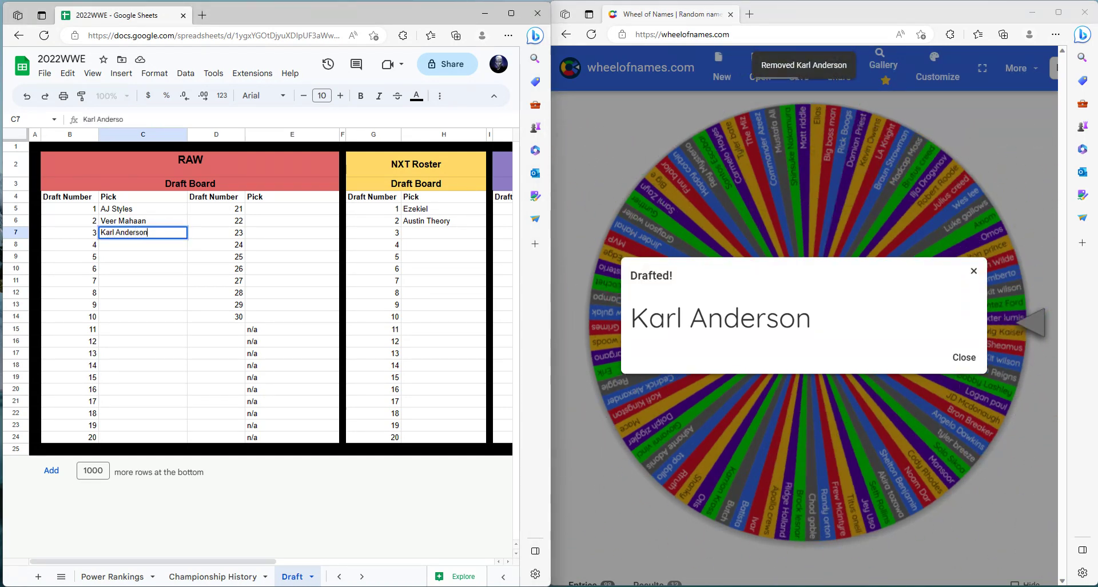
type(" Anderson")
Step: Spin the wheel for NXT and record Damian Priest as its pick for draft number 3 in cell H7
left_click(443, 232)
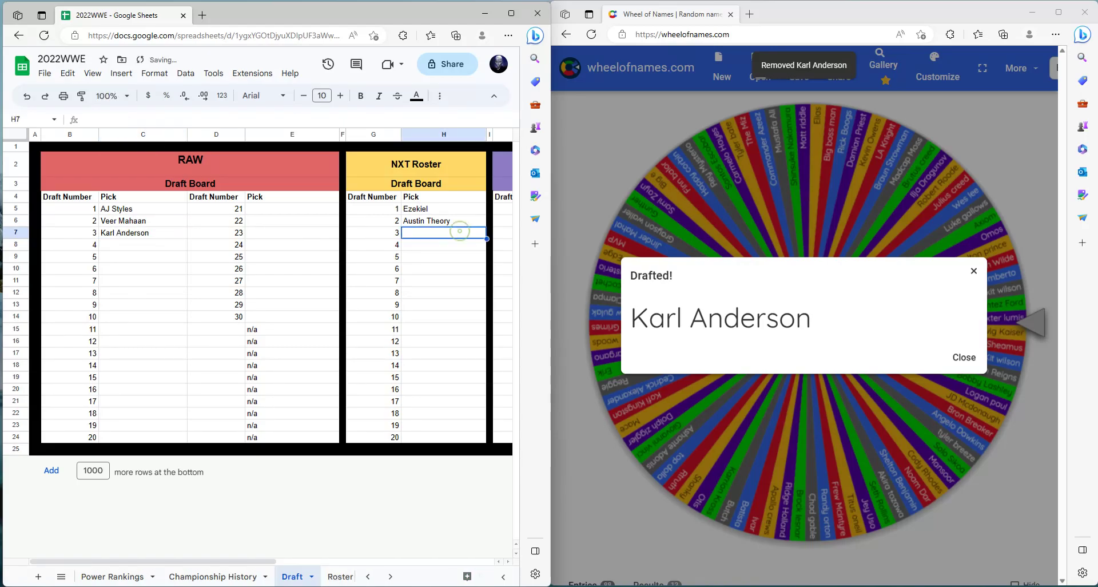
left_click(963, 356)
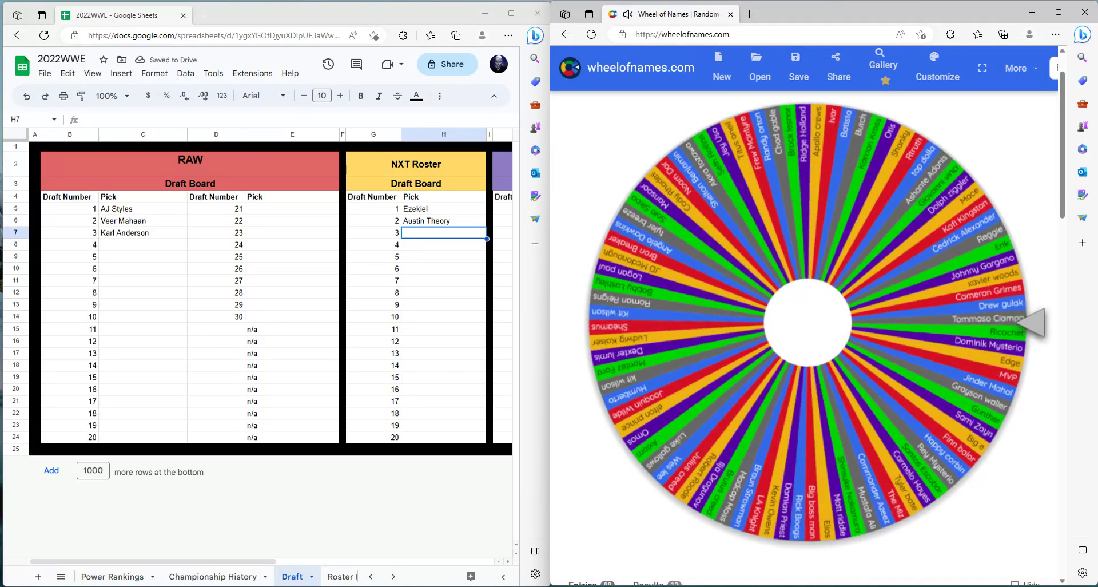
left_click(420, 230)
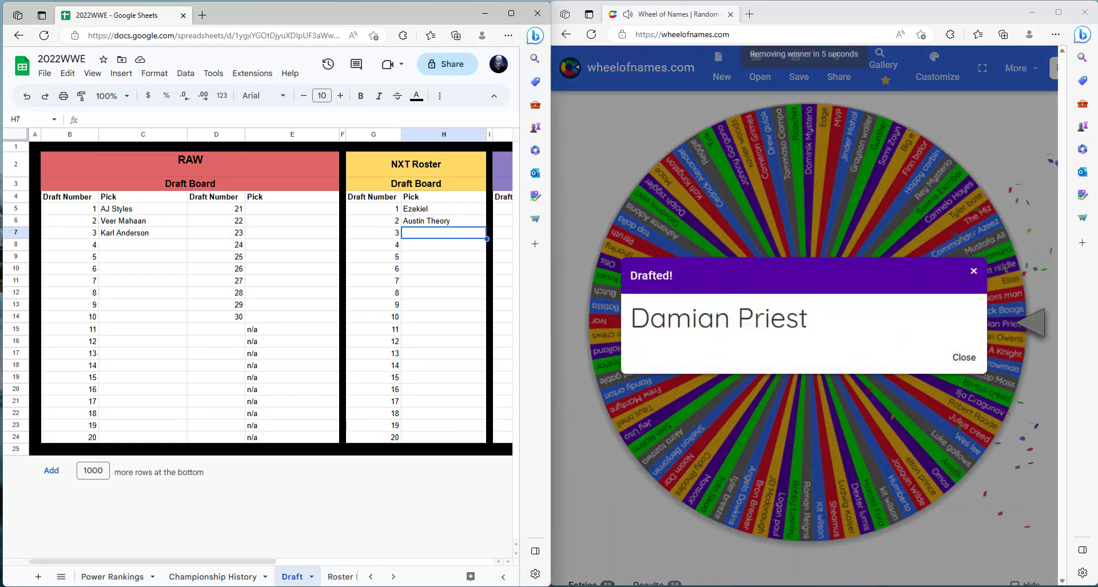
type("D")
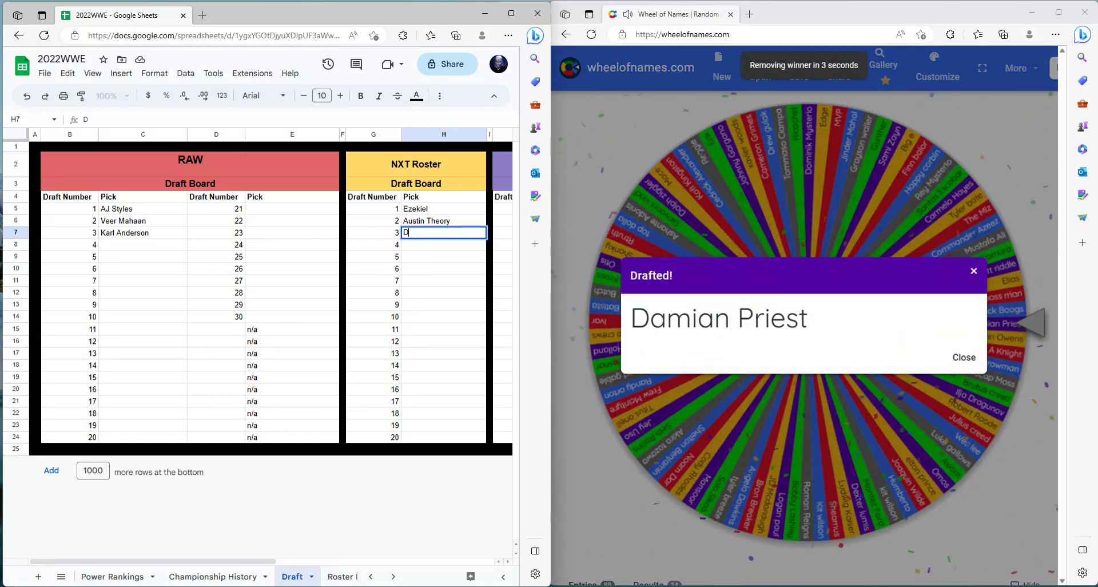
type("amian")
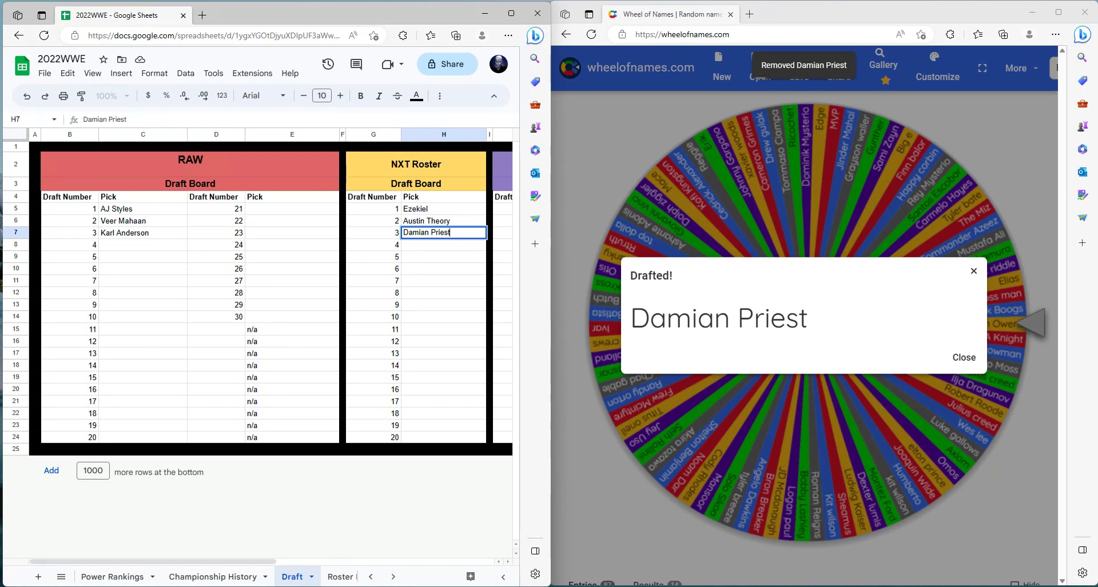
type(" Priest")
key("Return")
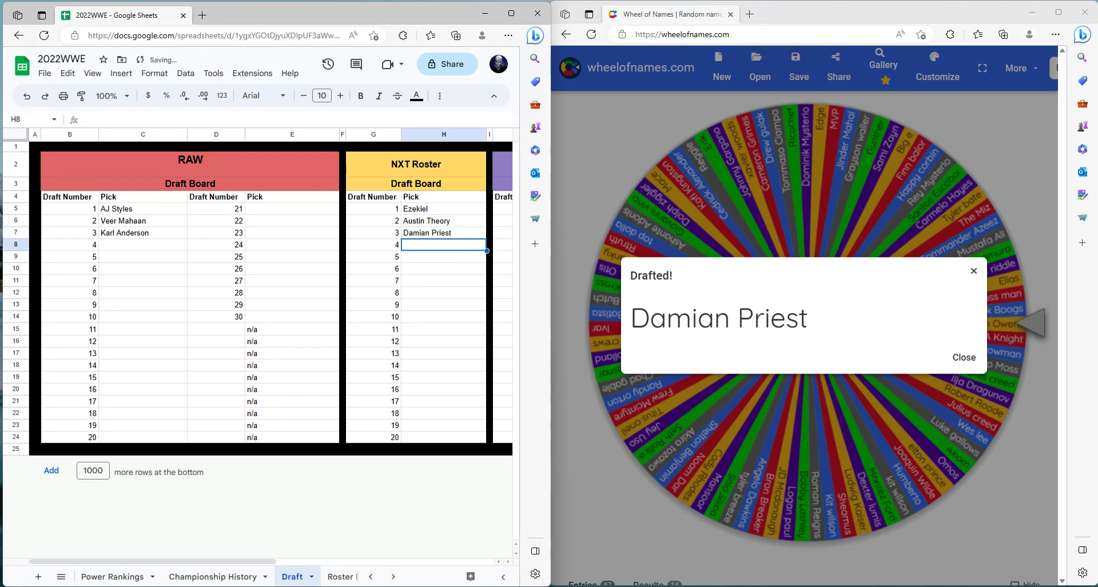
Step: Spin the wheel for 205 Live and record Angelo Dawkins as its pick for draft number 3 in cell K7
left_click_drag(161, 561, 216, 561)
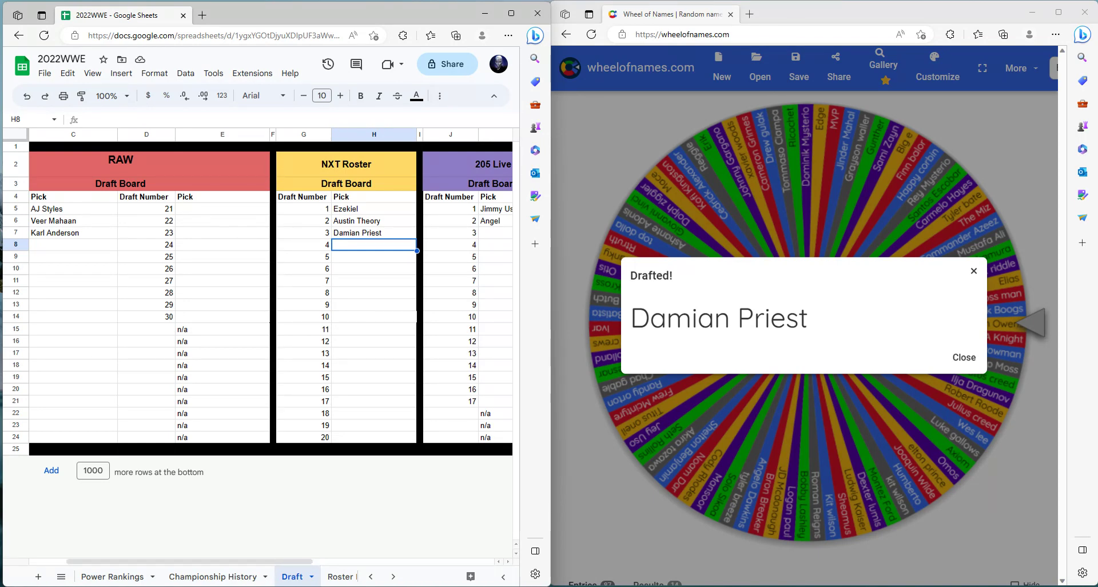
left_click(495, 233)
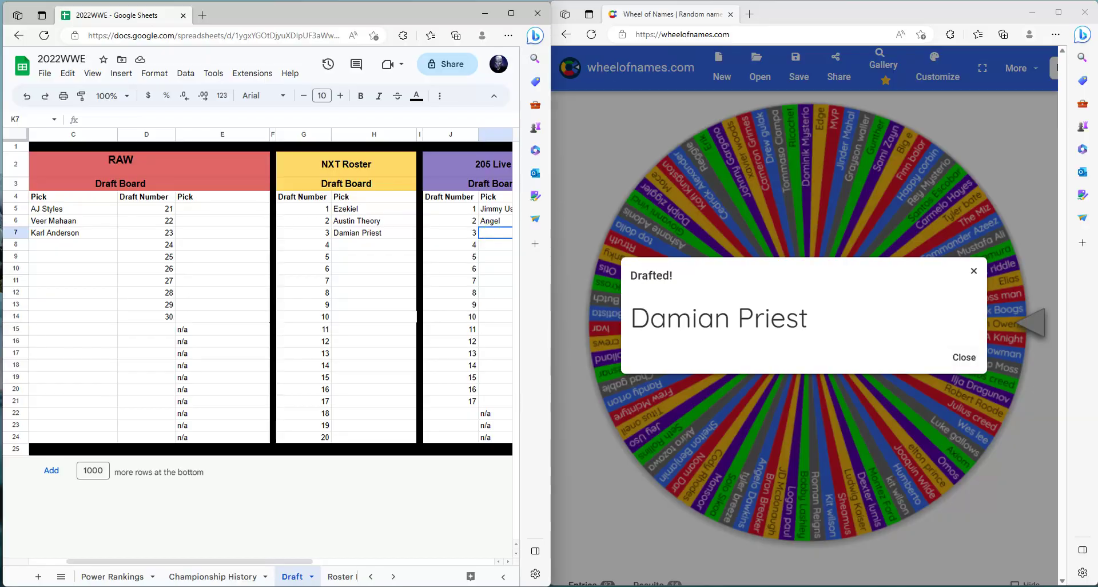
left_click(963, 357)
left_click(964, 357)
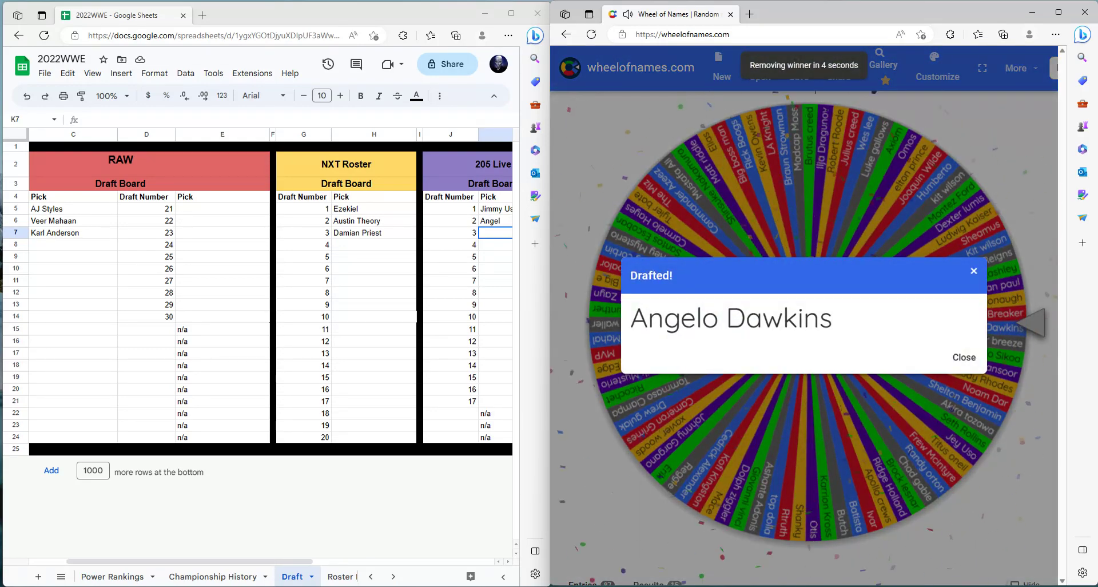
key("alt+Tab")
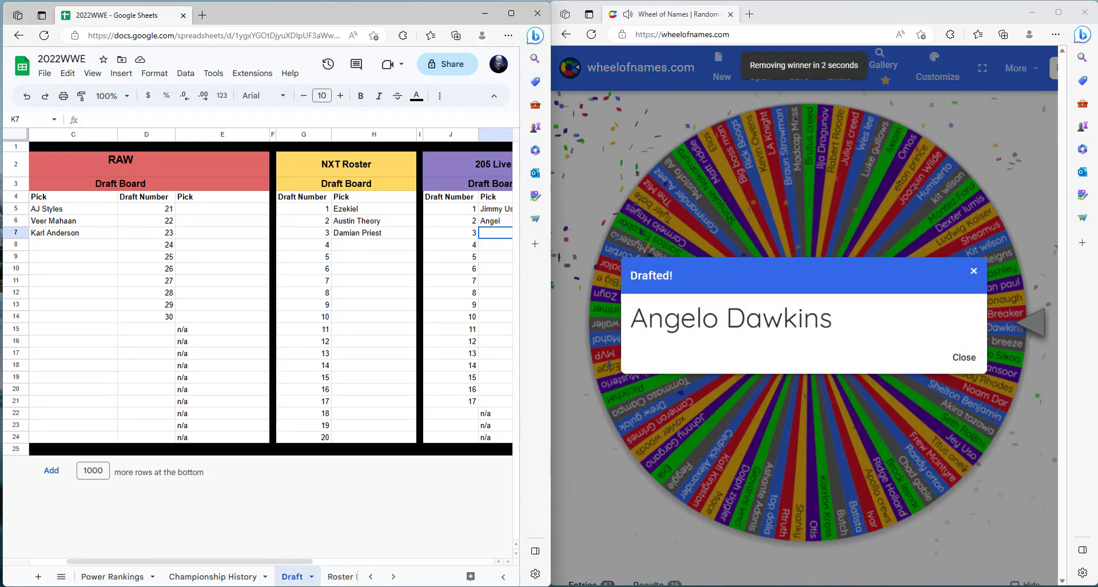
type("Angelo Dawkins")
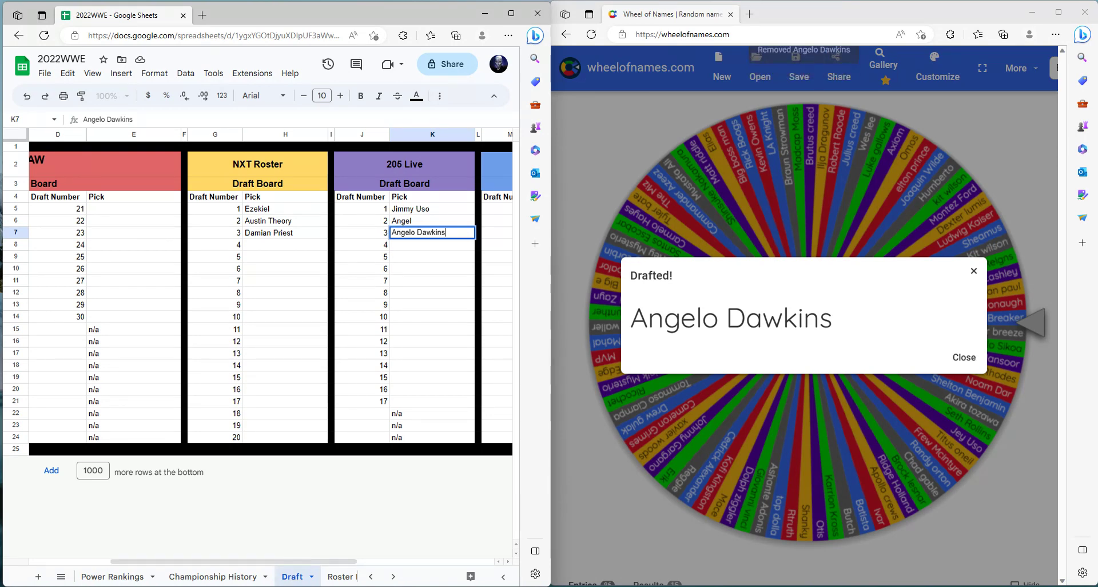
left_click(433, 353)
Step: Select Smackdown's cell N7 for draft number 3 and spin the wheel to draw its pick
left_click_drag(233, 561, 337, 561)
scroll(269, 291, "right", 2)
left_click(292, 232)
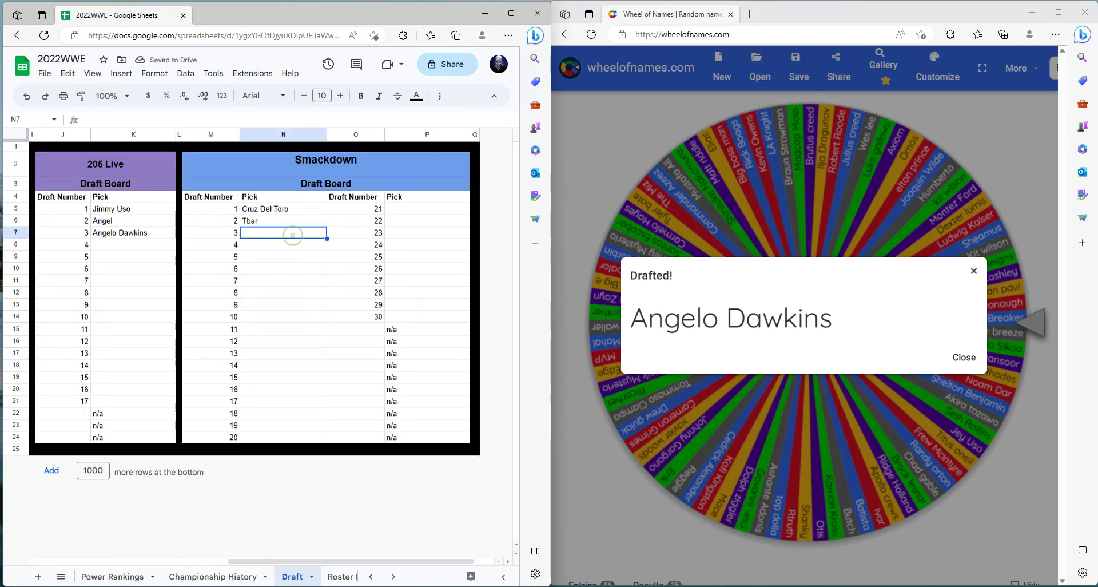
left_click(964, 357)
left_click(833, 324)
left_click(833, 324)
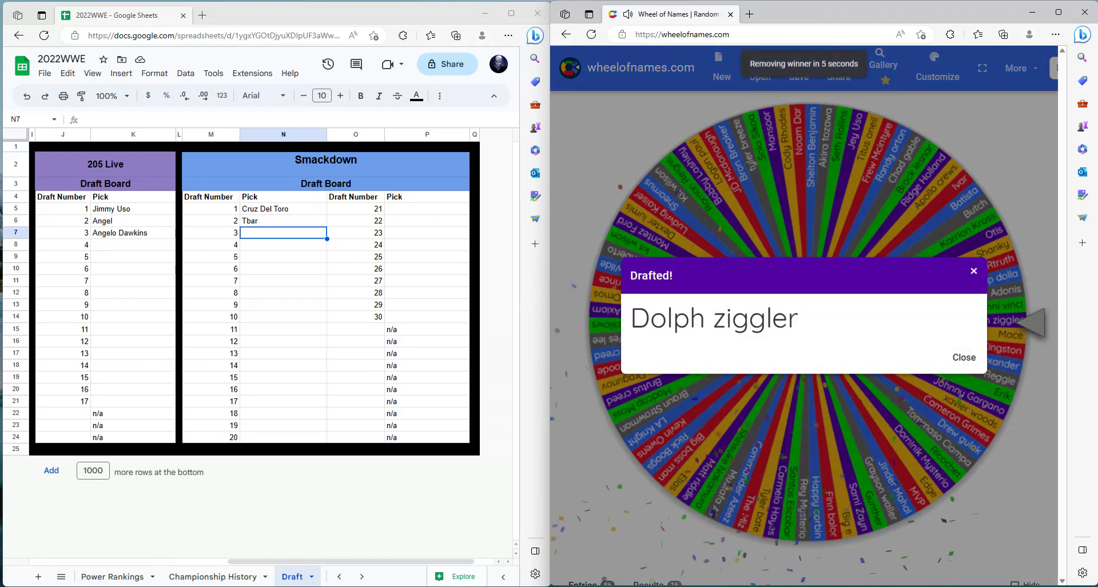
Step: Record Dolph Ziggler as Smackdown's pick for draft number 3 in cell N7
type("Do")
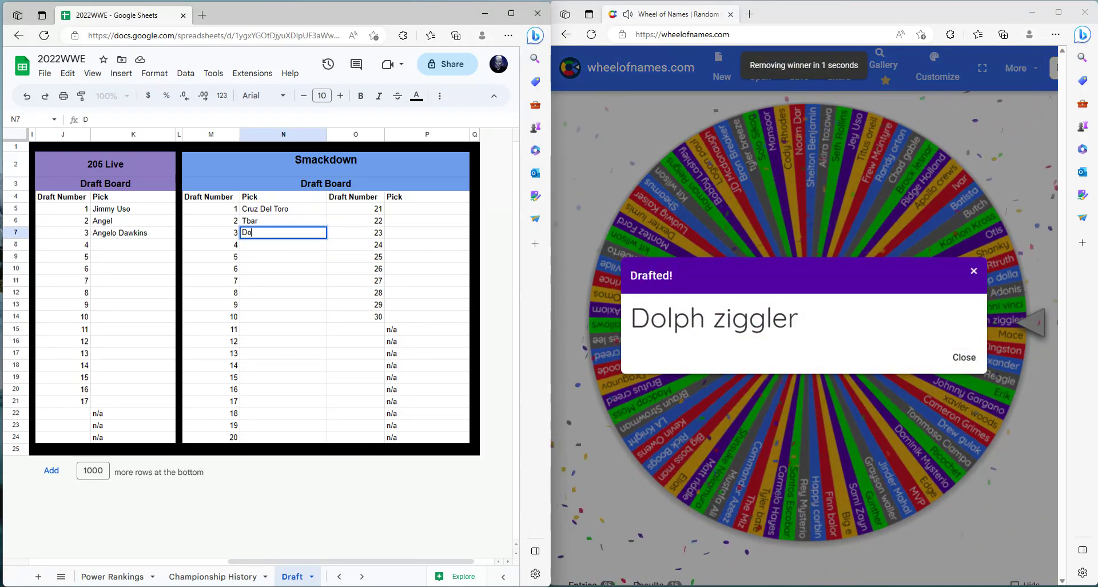
type("lph Ziggler")
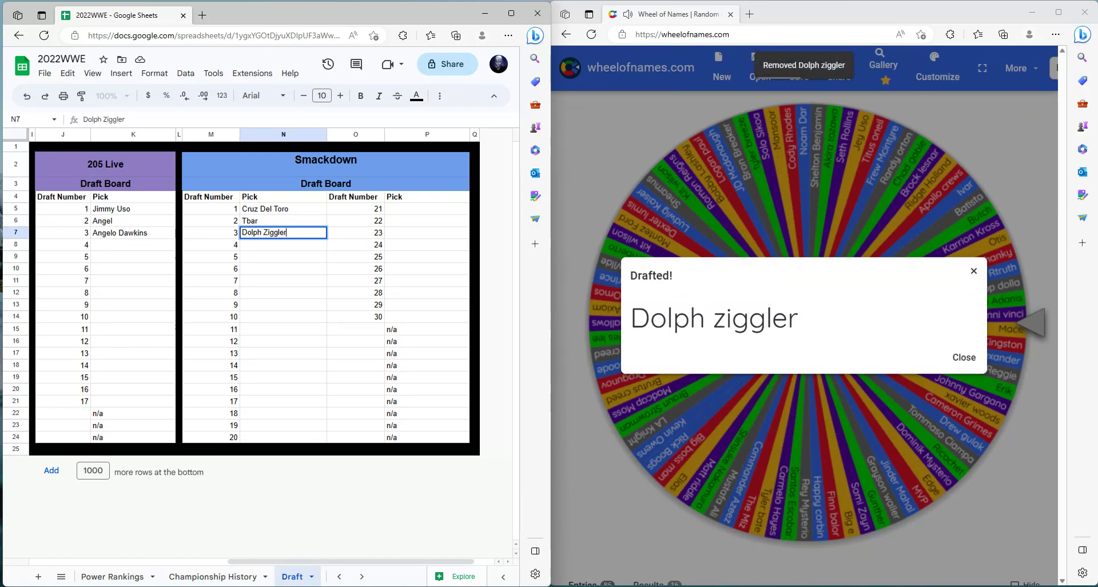
key("Return")
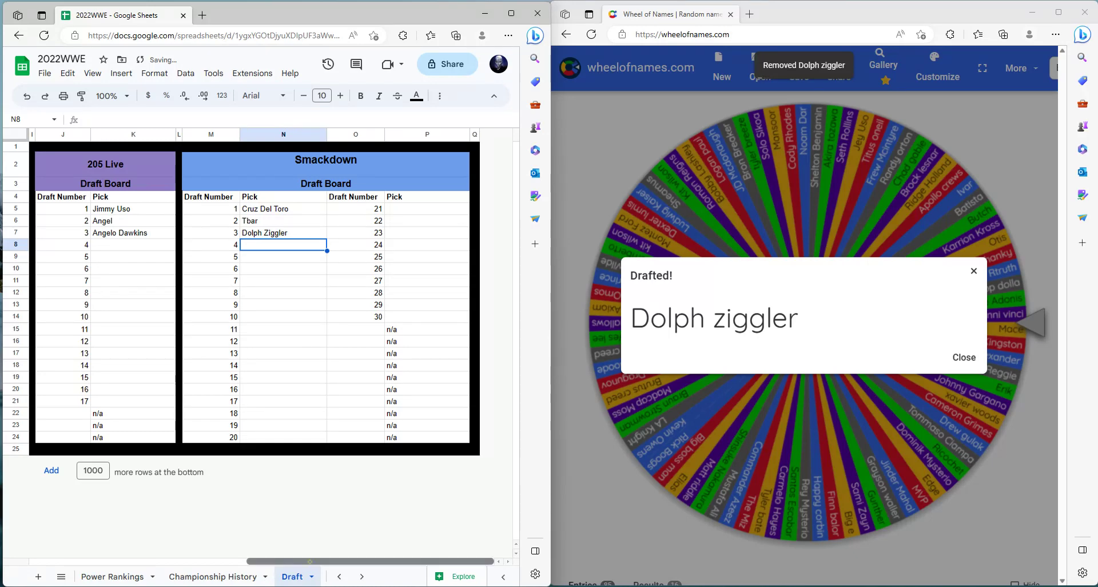
Step: Spin the wheel for RAW and record Brutus Creed as its pick for draft number 4 in cell C8
left_click_drag(370, 561, 173, 561)
scroll(269, 297, "left", 1)
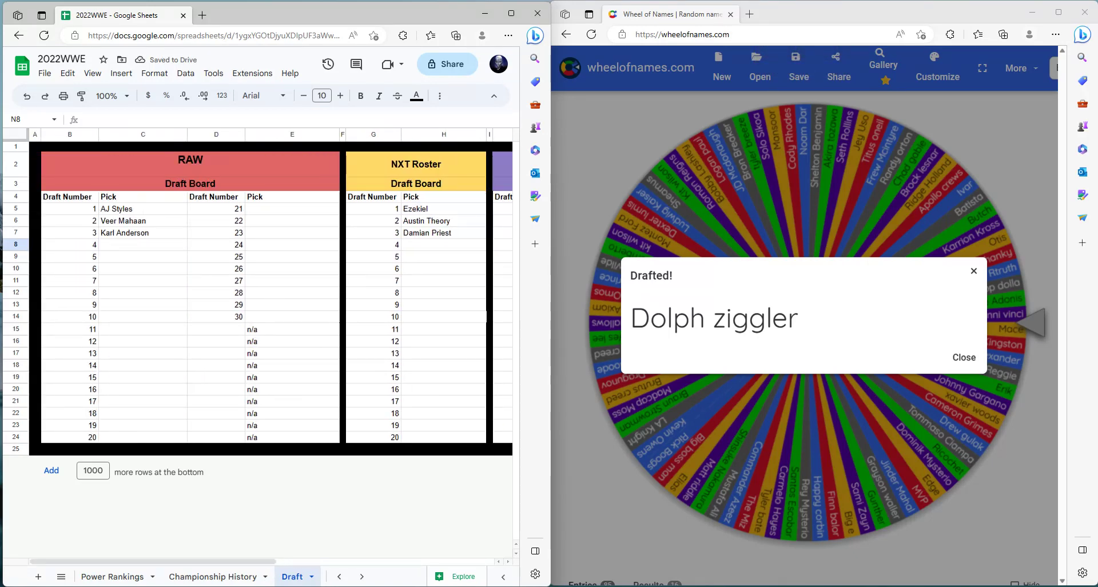
left_click(122, 242)
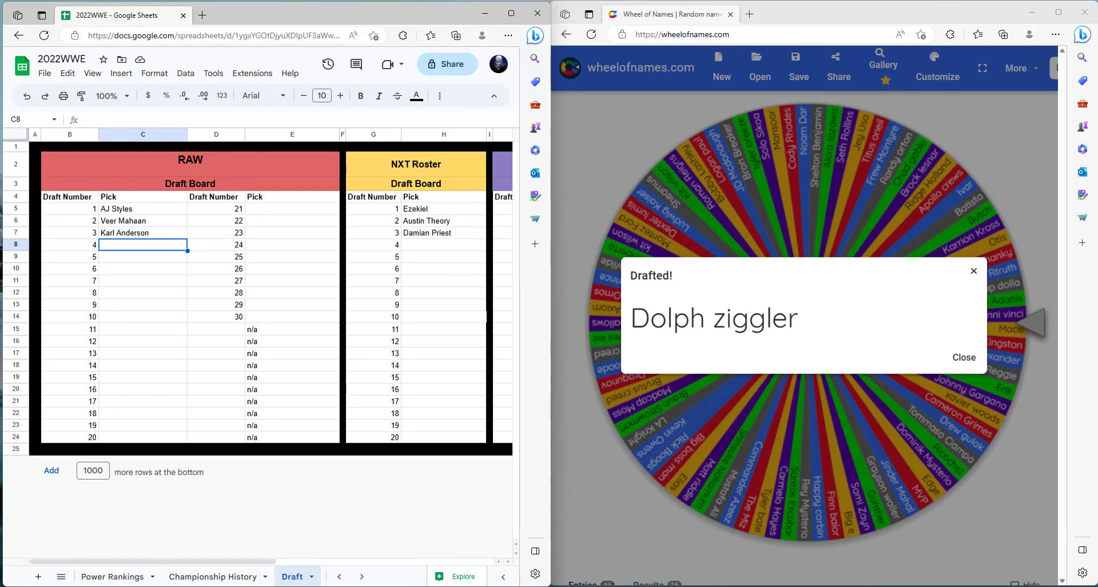
left_click(963, 357)
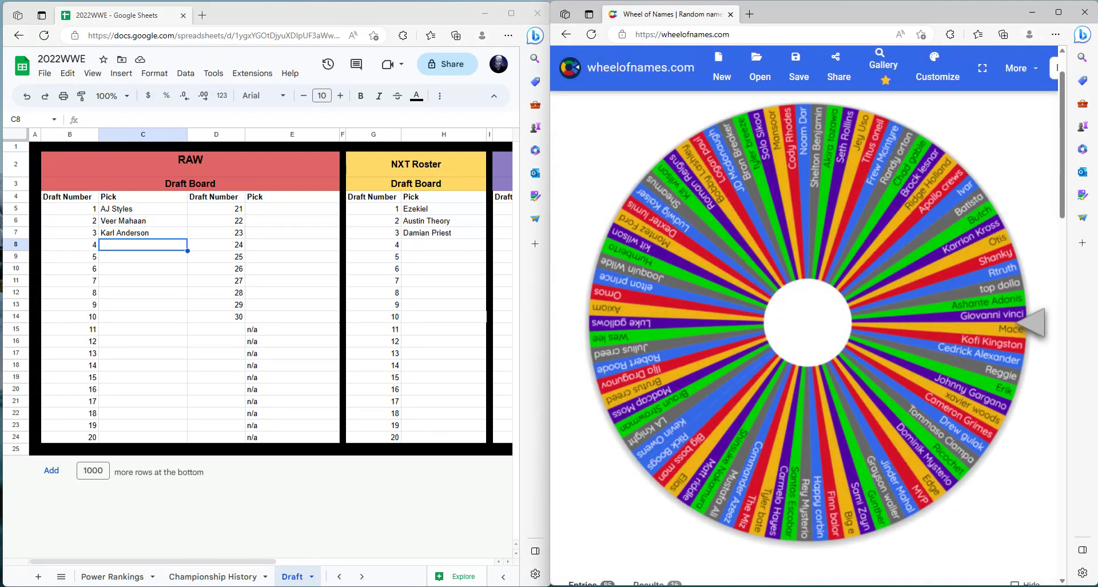
key("ctrl+Return")
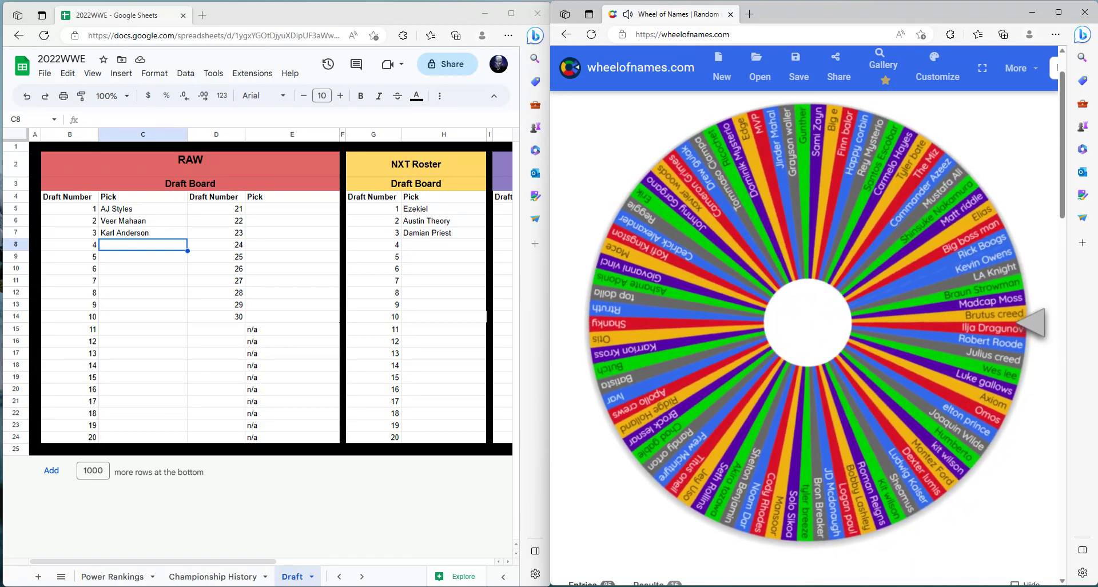
left_click(168, 246)
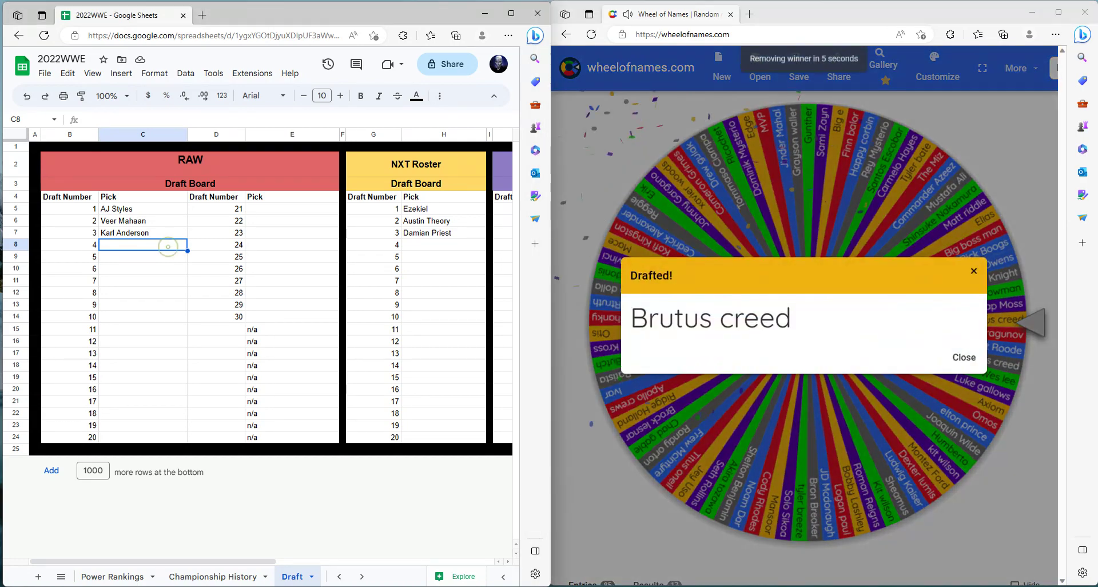
type("Brutus Cree")
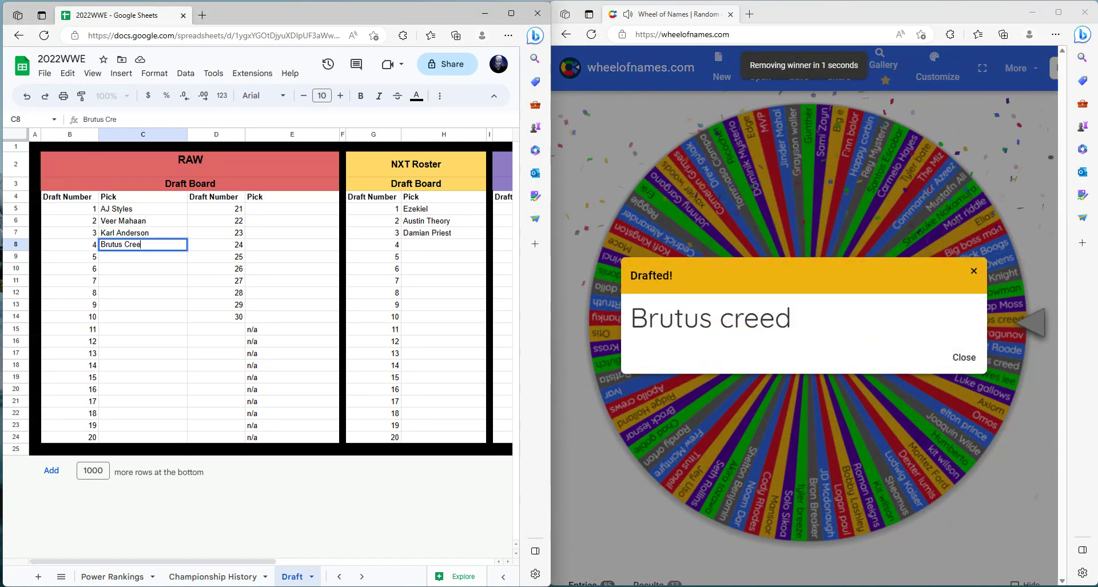
type("d")
key("Tab")
key("Tab")
key("Tab")
key("Tab")
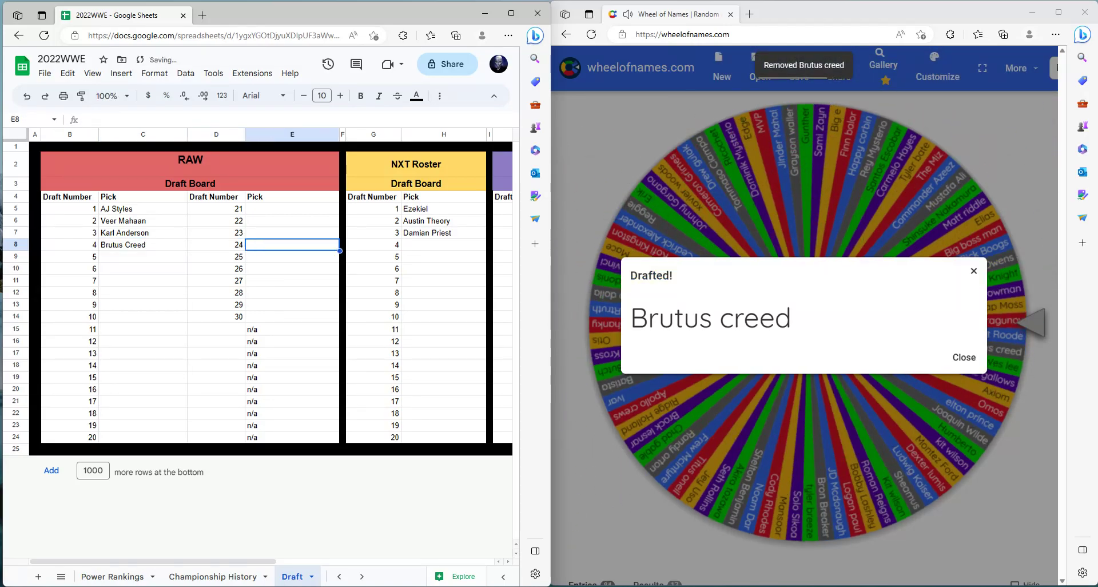
Step: Spin the wheel for NXT and record Mace as its pick for draft number 4 in cell H8
key("Tab")
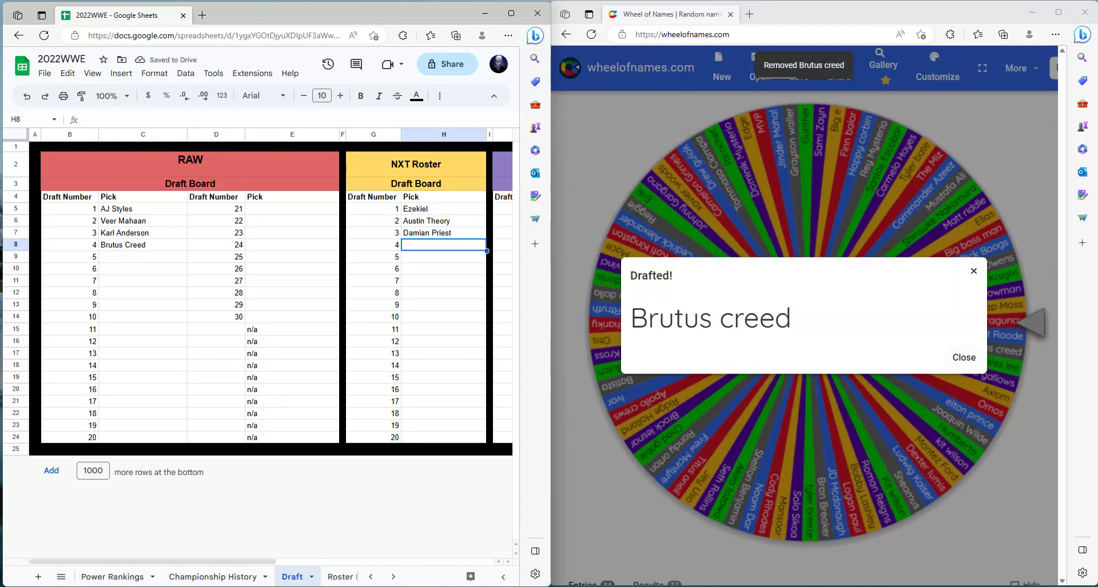
left_click(964, 357)
left_click(846, 318)
left_click(419, 245)
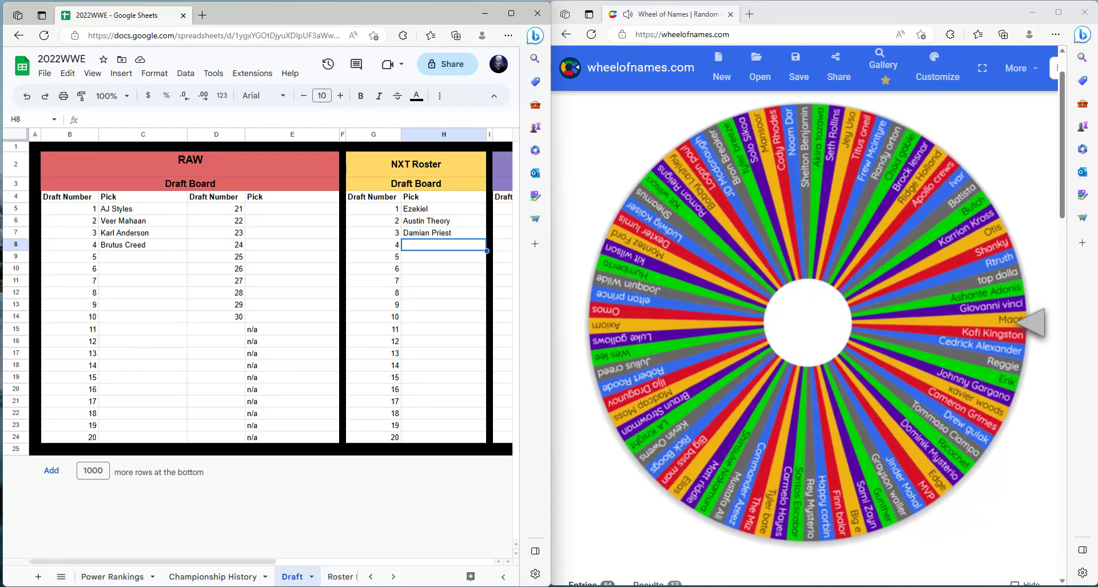
type("Mace")
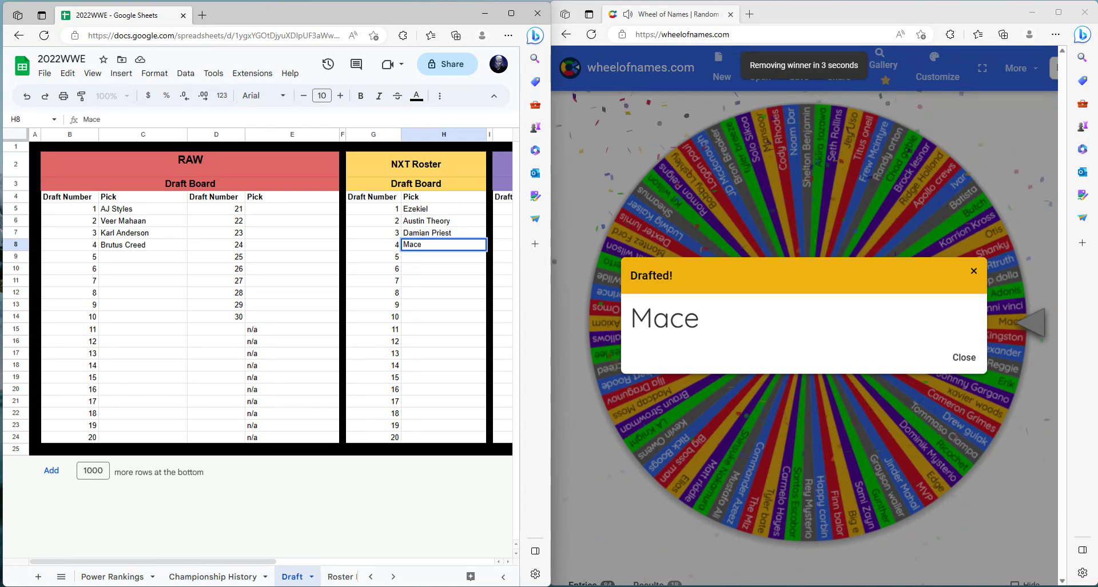
key("Tab")
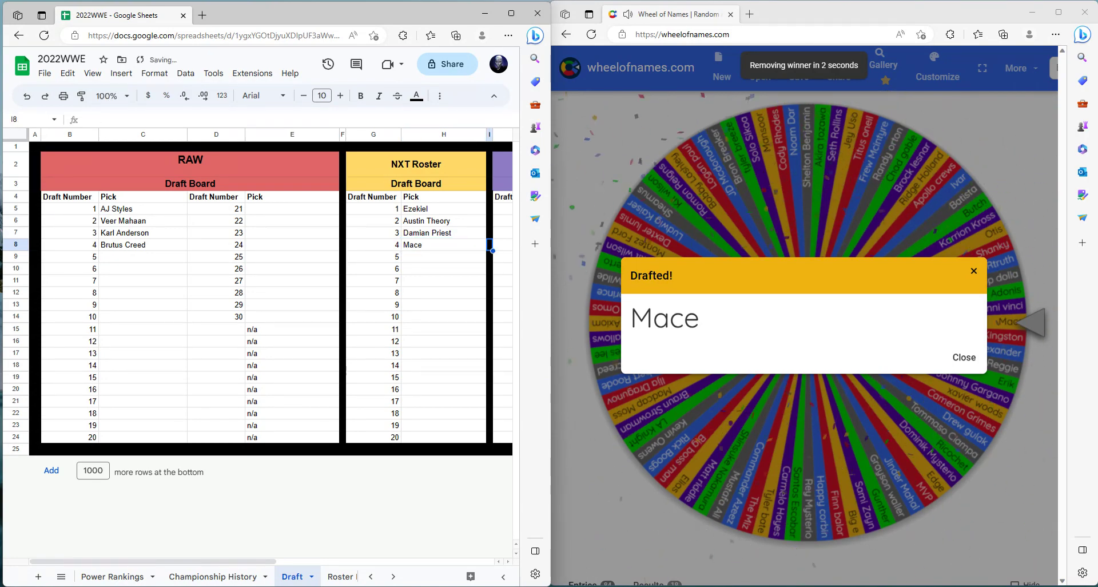
Step: Spin the wheel for 205 Live and record Montez Ford as its pick for draft number 4 in cell K8
key("Tab")
key("Tab")
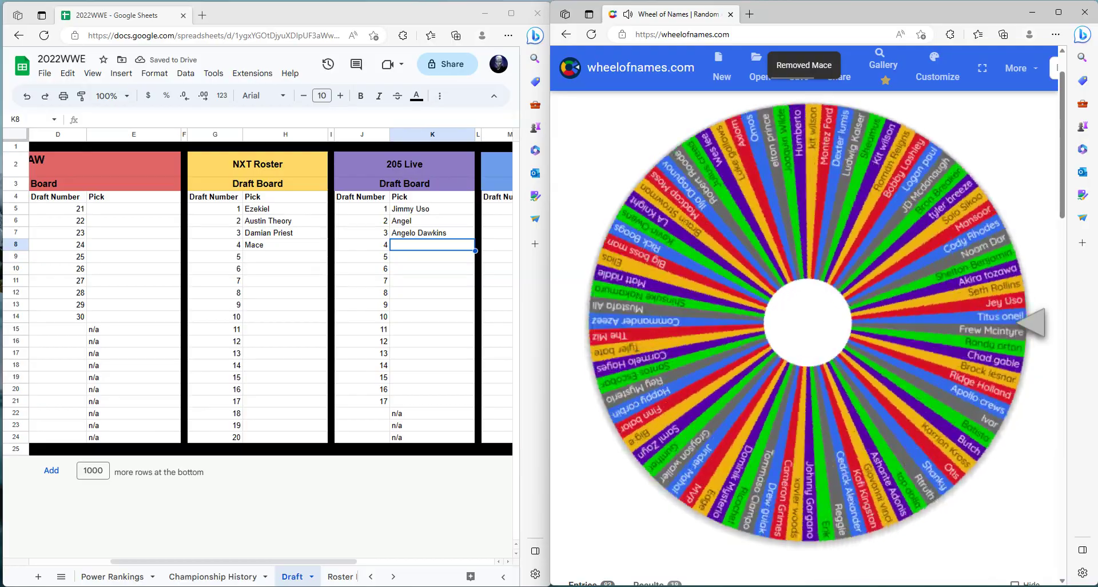
left_click(439, 244)
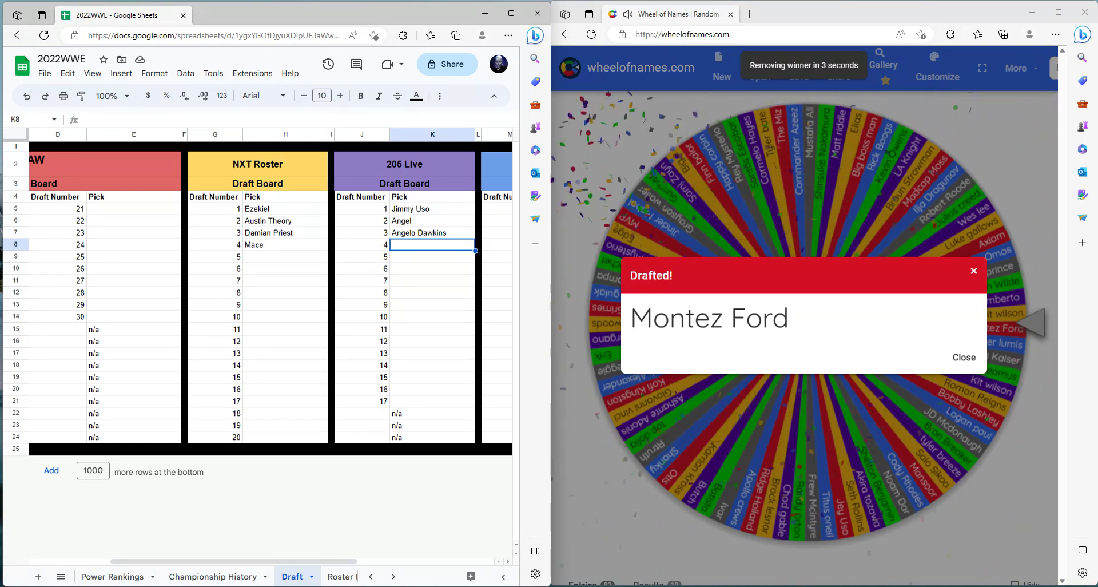
type("Montez ")
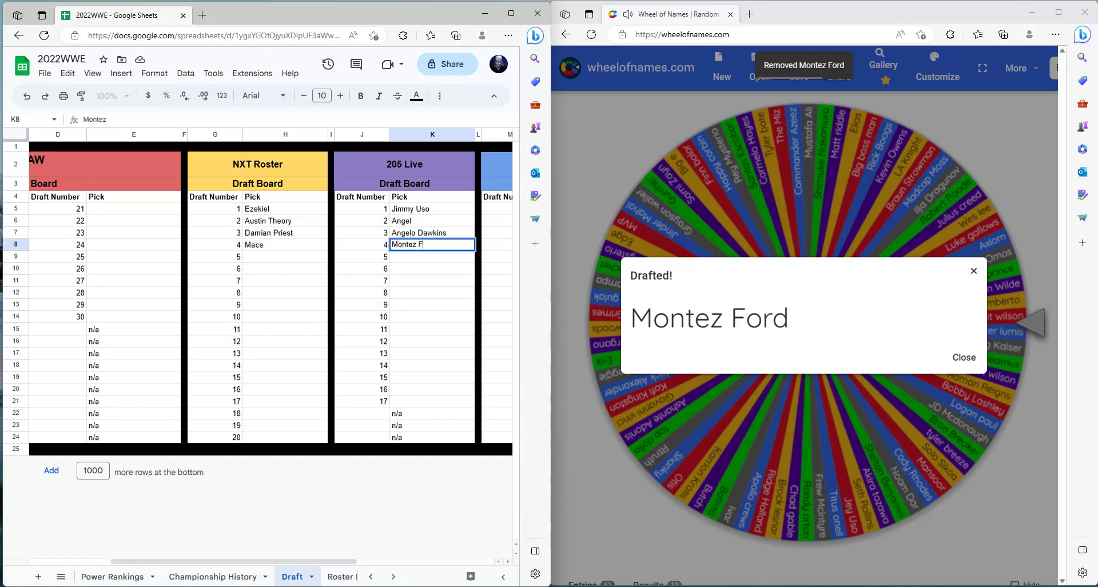
type("Ford")
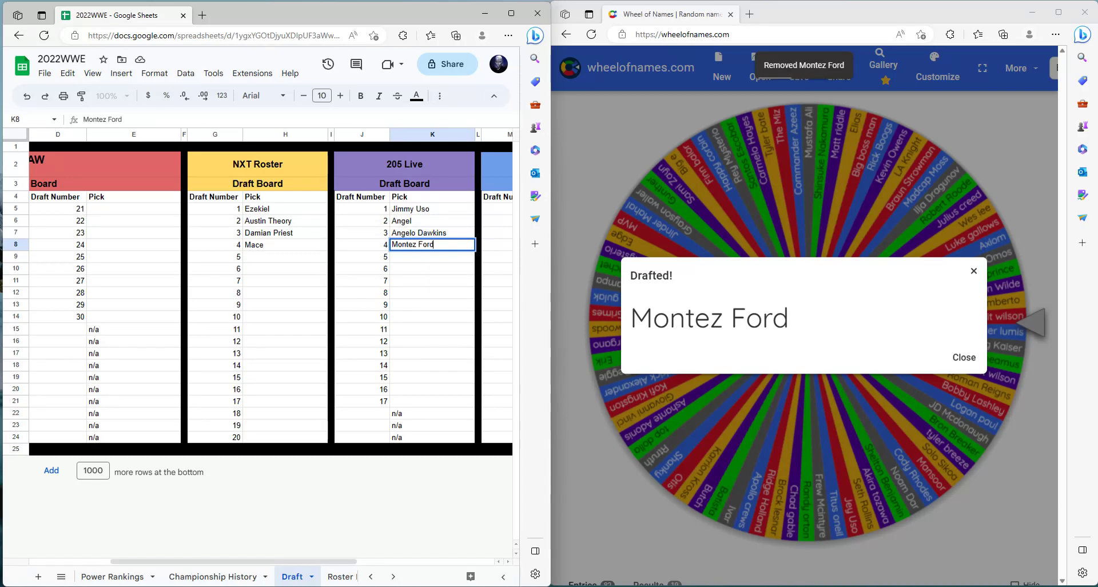
key("Tab")
key("Tab")
key("Tab")
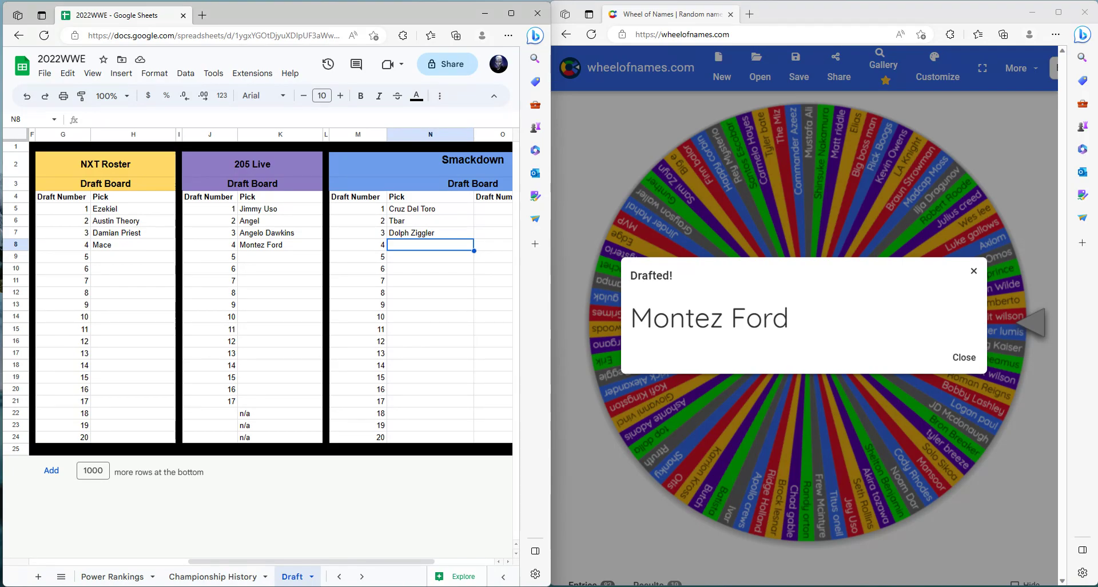
Step: Spin the wheel for Smackdown and record Carmelo Hayes as its pick for draft number 4 in cell N8
left_click(963, 357)
left_click(806, 322)
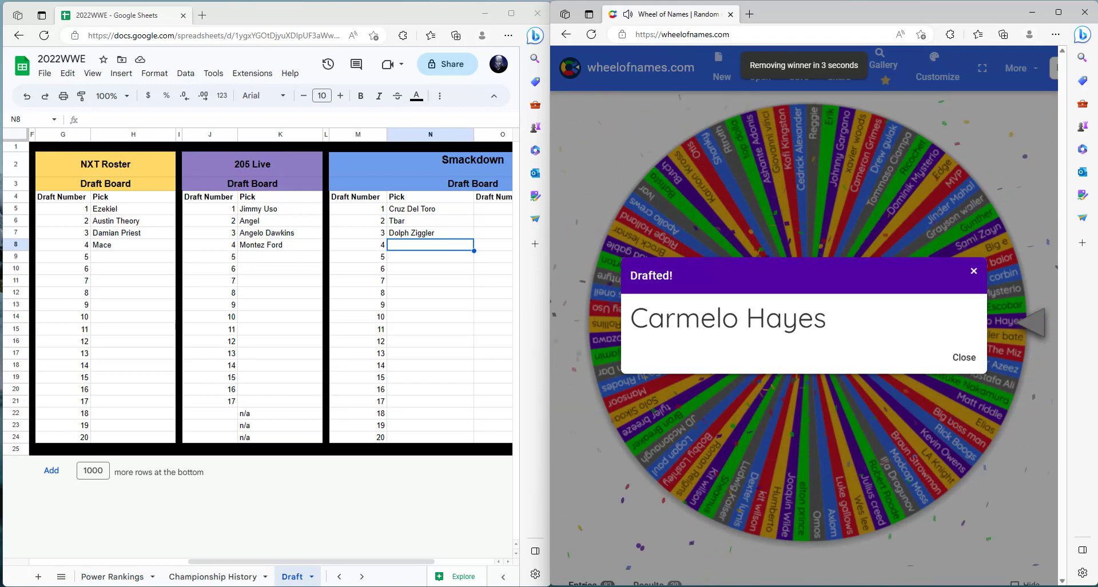
key("alt+Tab")
type("Carm")
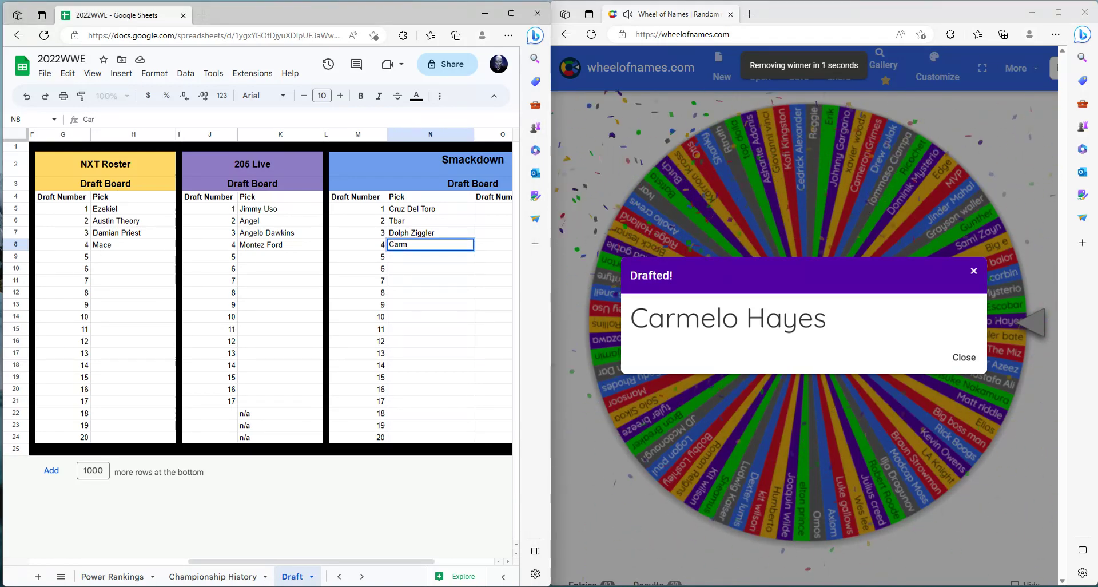
type("elo Haye")
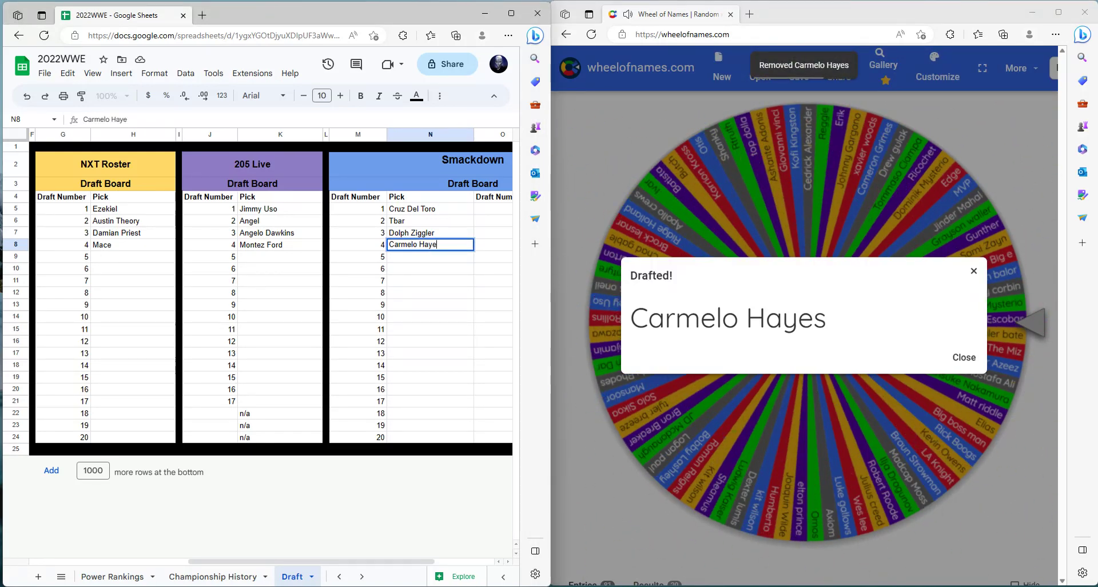
type("s")
Step: Spin the wheel for RAW and record Ridge Holland as its pick for draft number 5 in cell C9
scroll(271, 292, "left", 5)
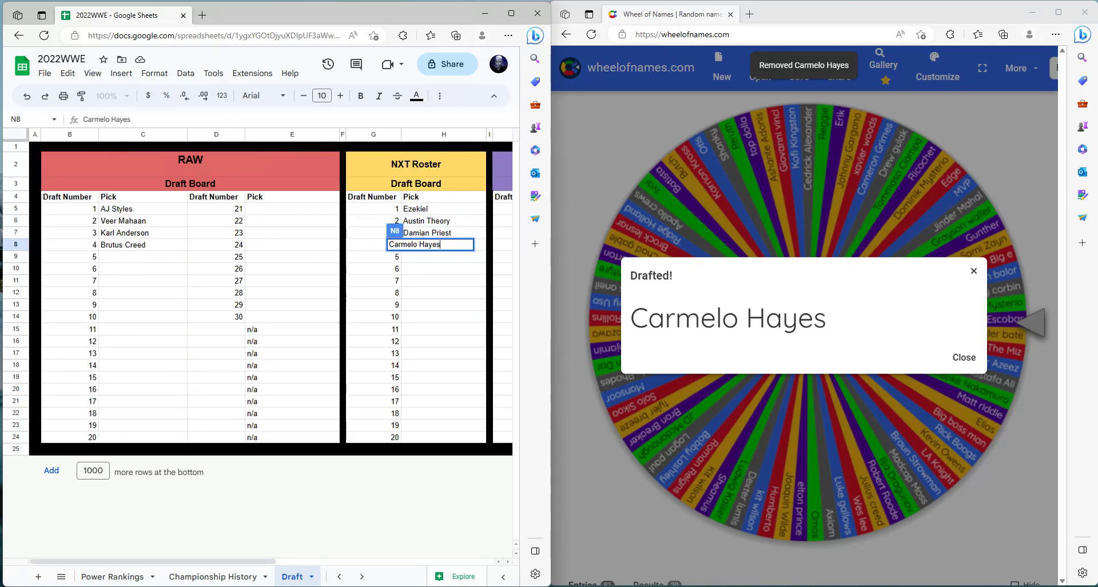
left_click(119, 256)
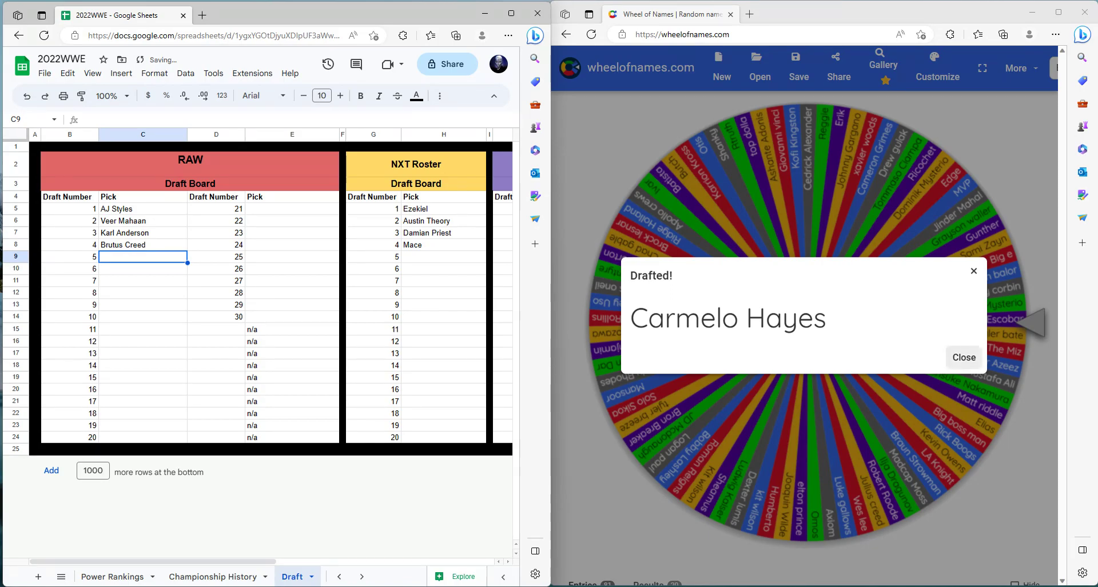
left_click(963, 357)
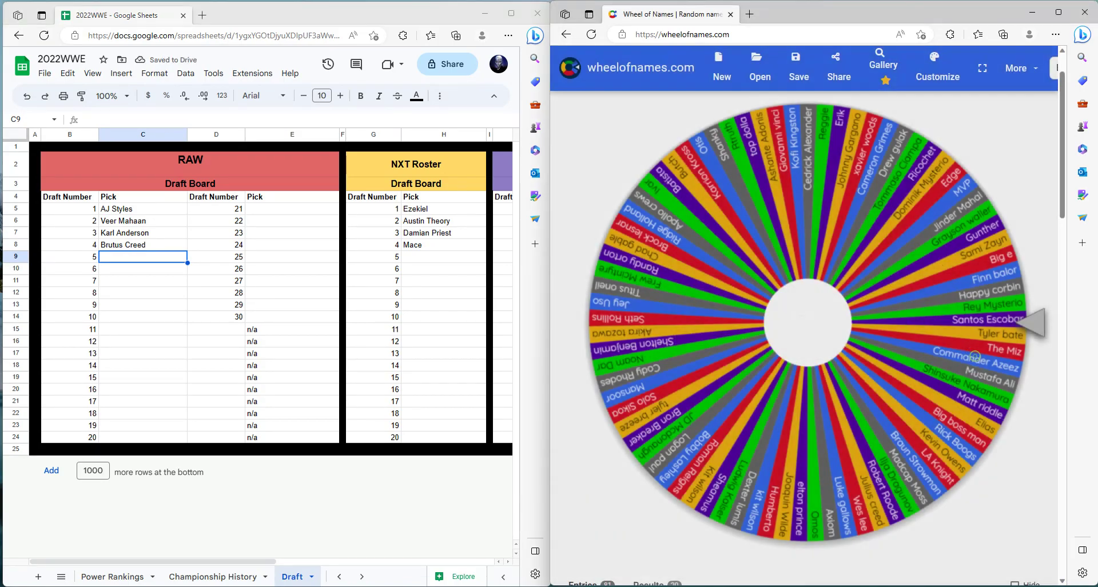
left_click(806, 322)
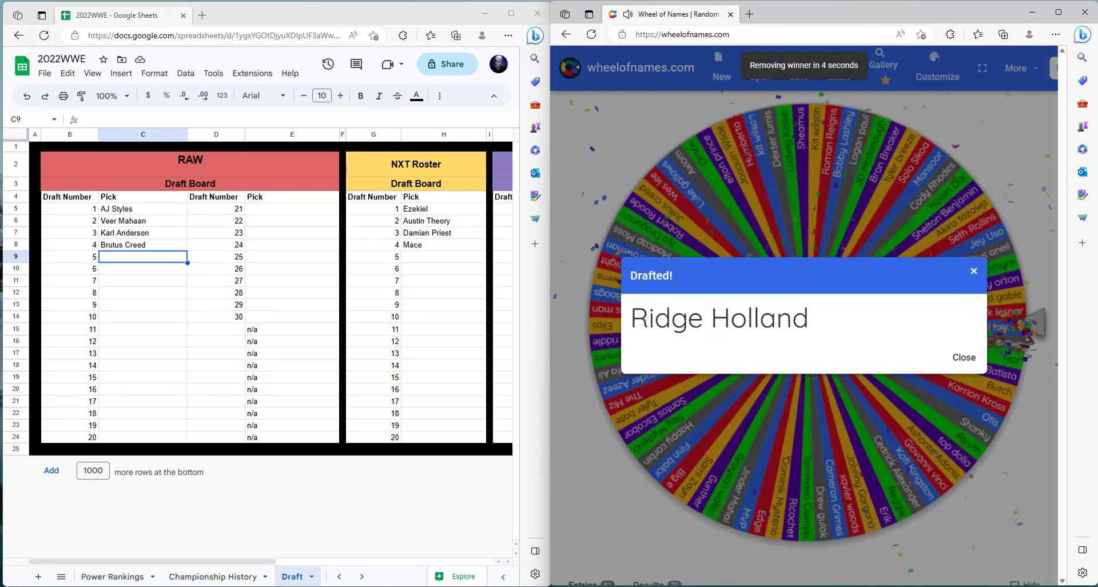
left_click(167, 258)
type("R")
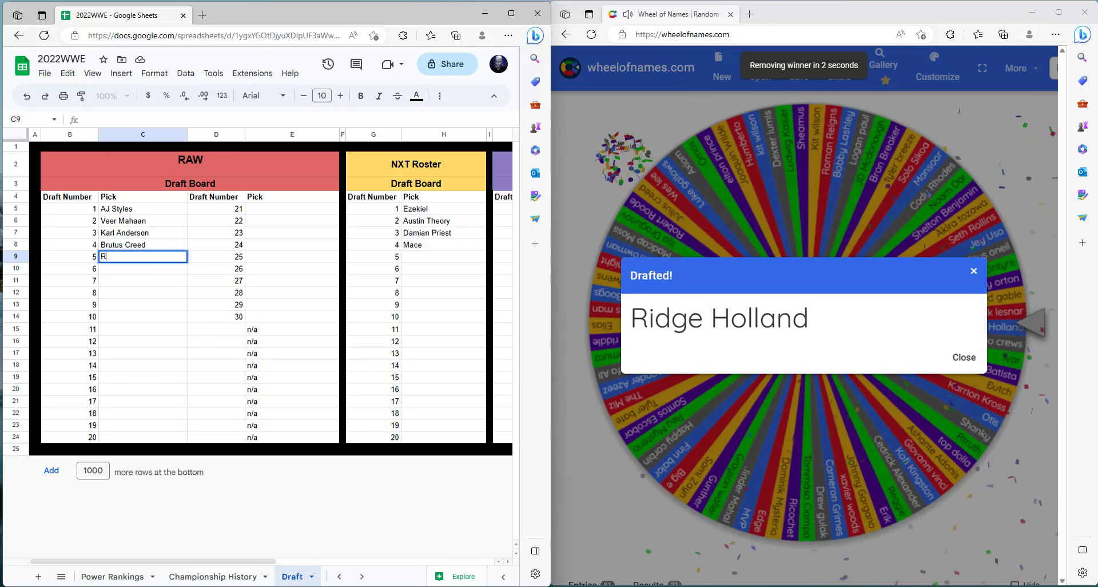
type("idge Hol")
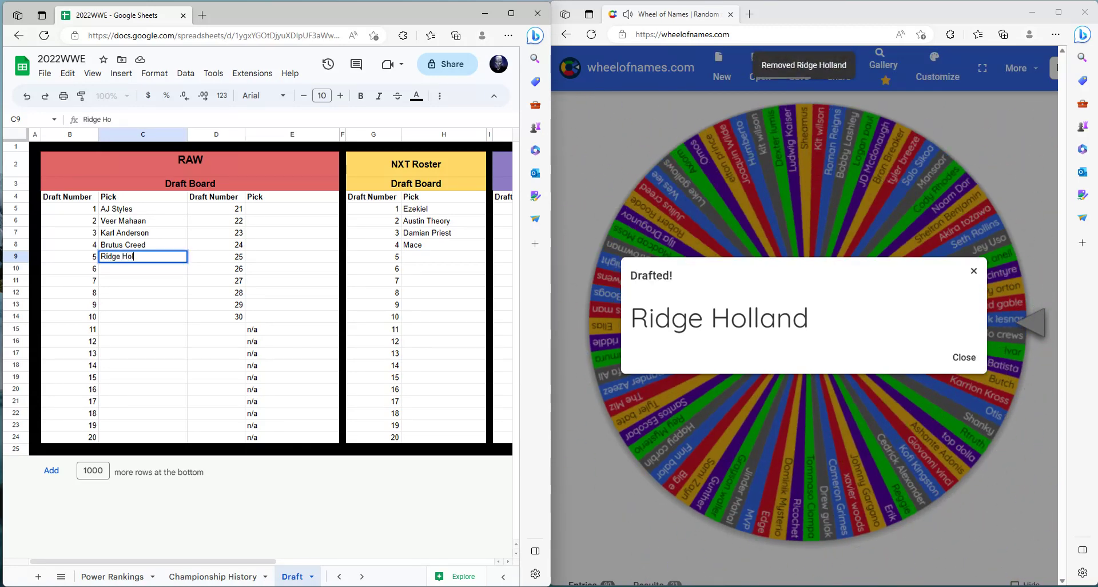
type("land")
key("Tab")
key("Tab")
key("Tab")
key("Tab")
key("Tab")
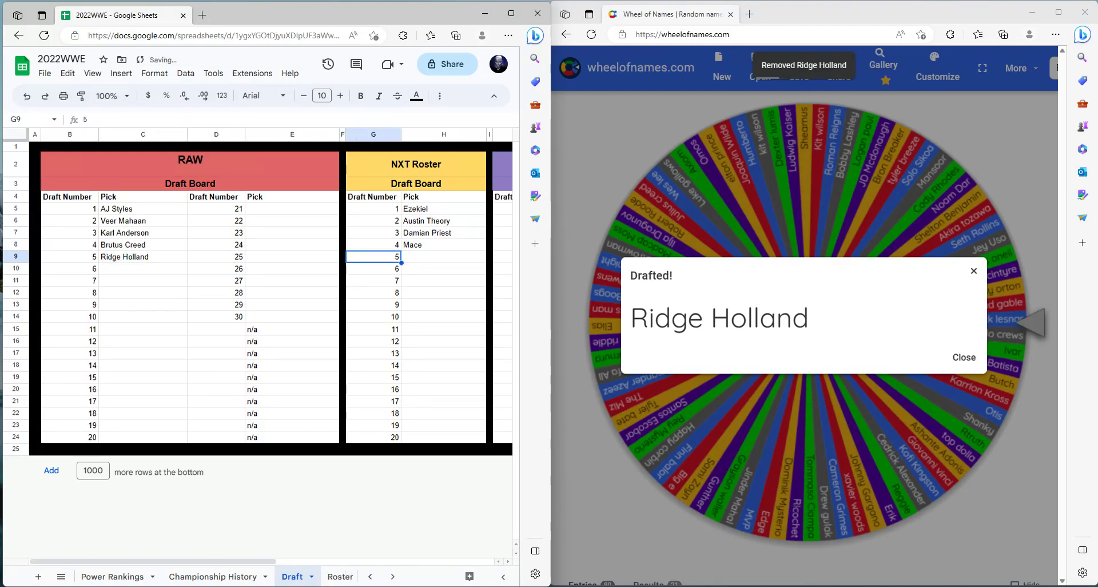
Step: Spin the wheel for NXT, record Luke Gallows as its pick for draft number 5 in cell H9, and select 205 Live's cell K9
left_click(963, 356)
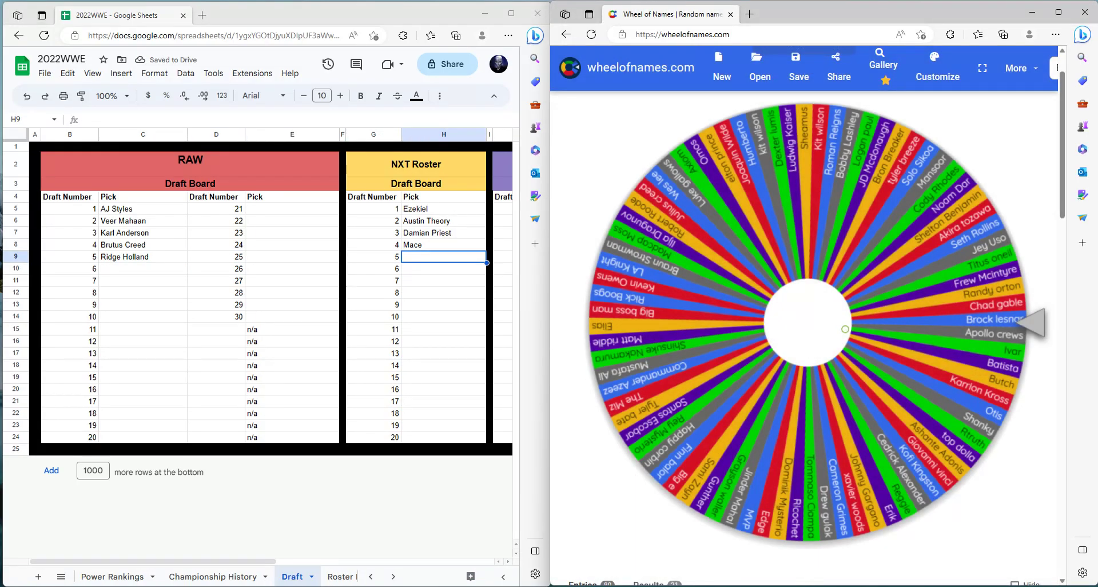
left_click(838, 326)
key("alt+Tab")
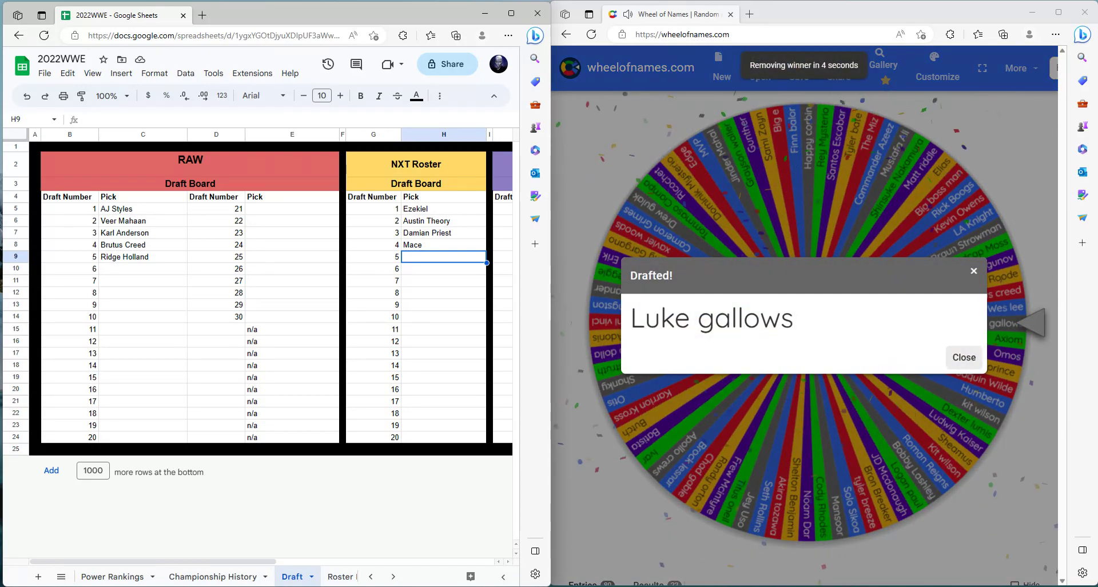
left_click(964, 357)
left_click(439, 257)
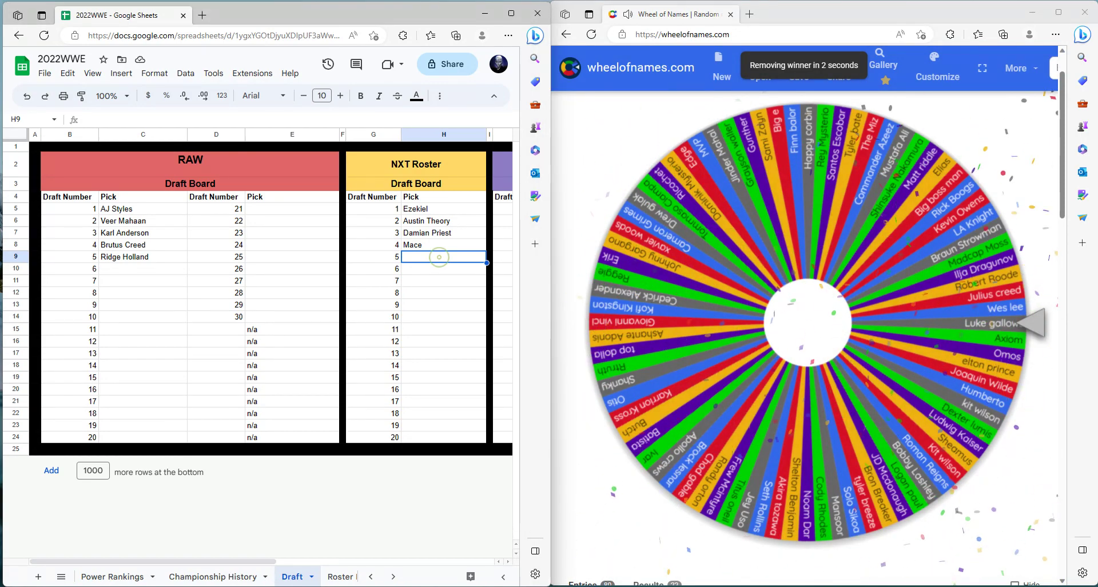
type("Olu")
key("BackSpace")
key("BackSpace")
key("BackSpace")
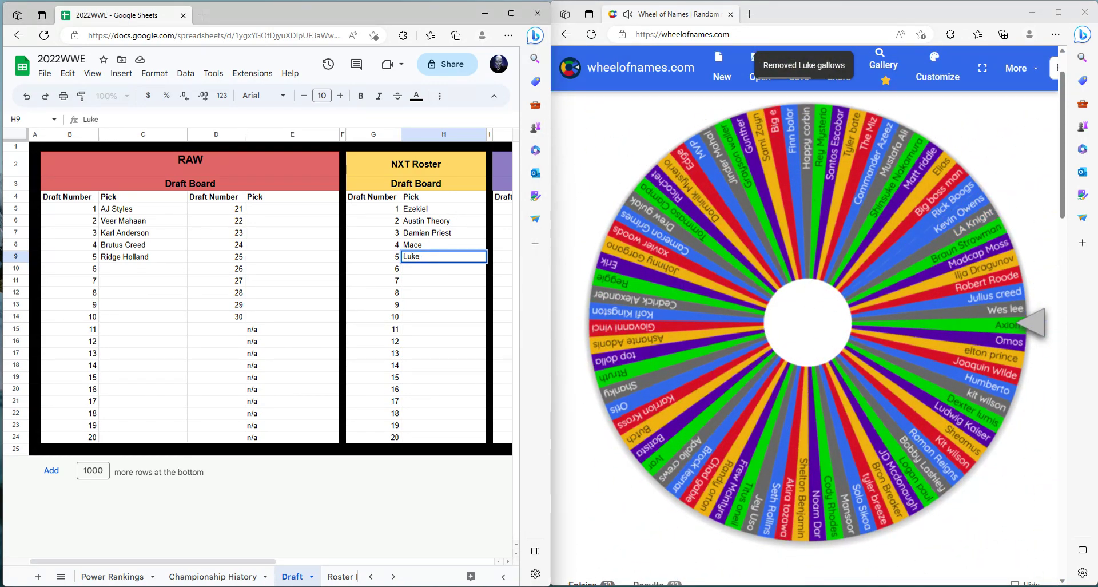
type("Luke Gall")
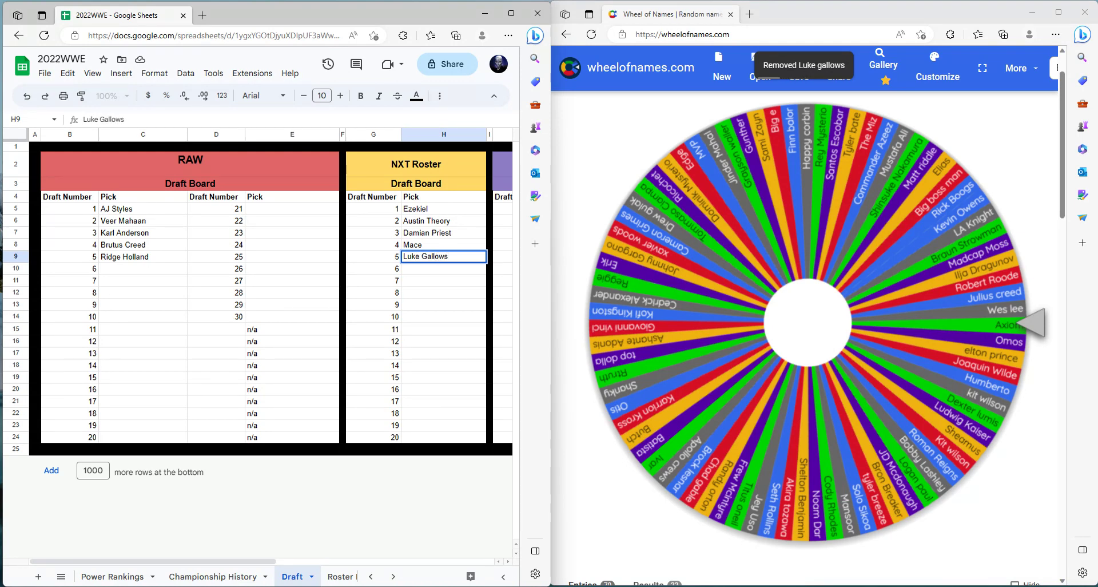
type("ows")
key("Tab")
key("Tab")
key("Tab")
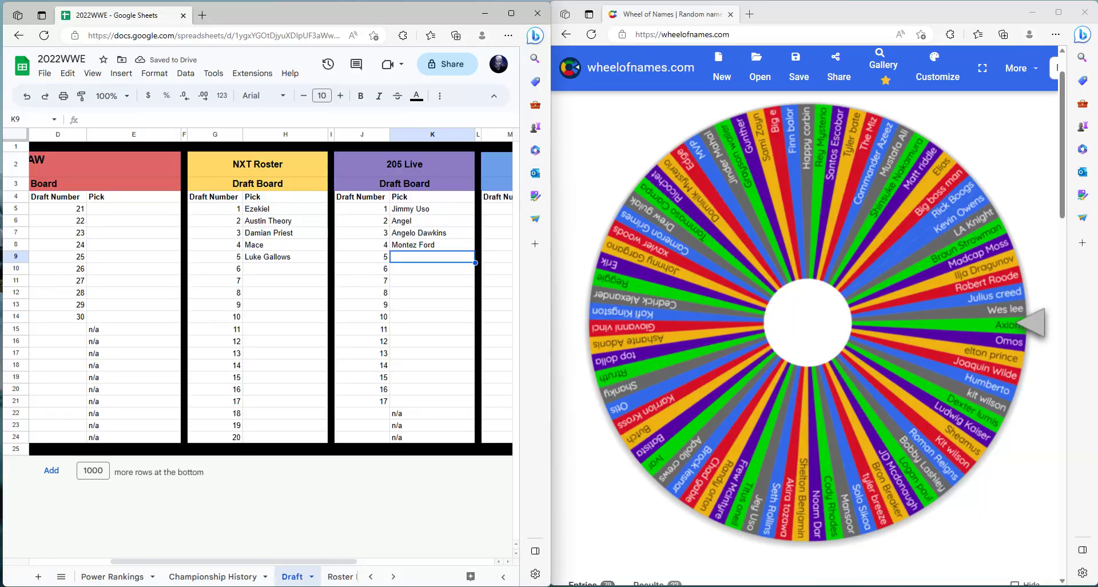
Step: Spin the wheel for 205 Live and record Otis as its pick for draft number 5 in cell K9
left_click(807, 323)
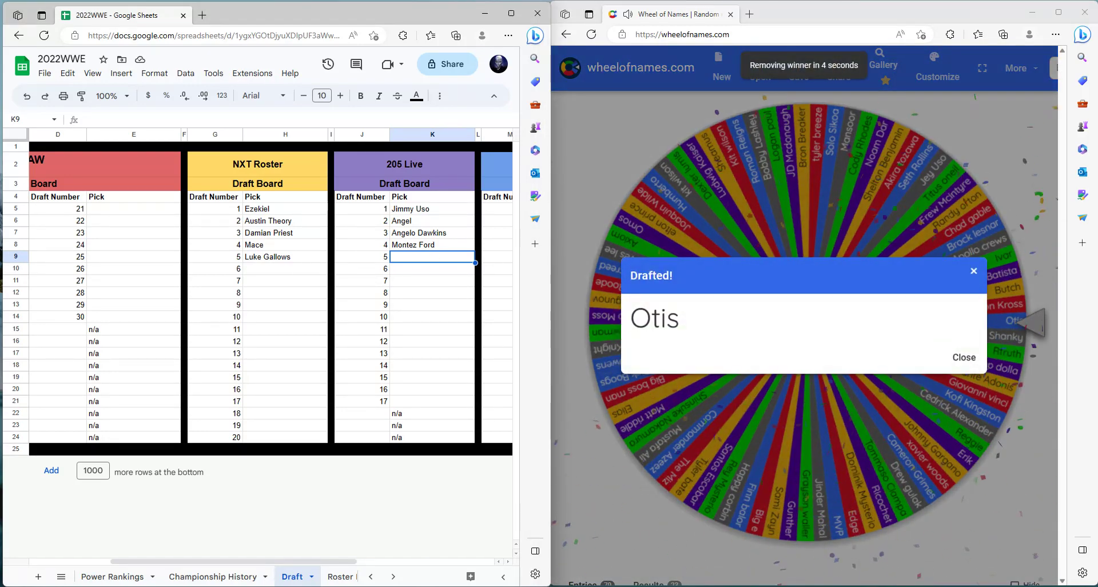
type("Otis")
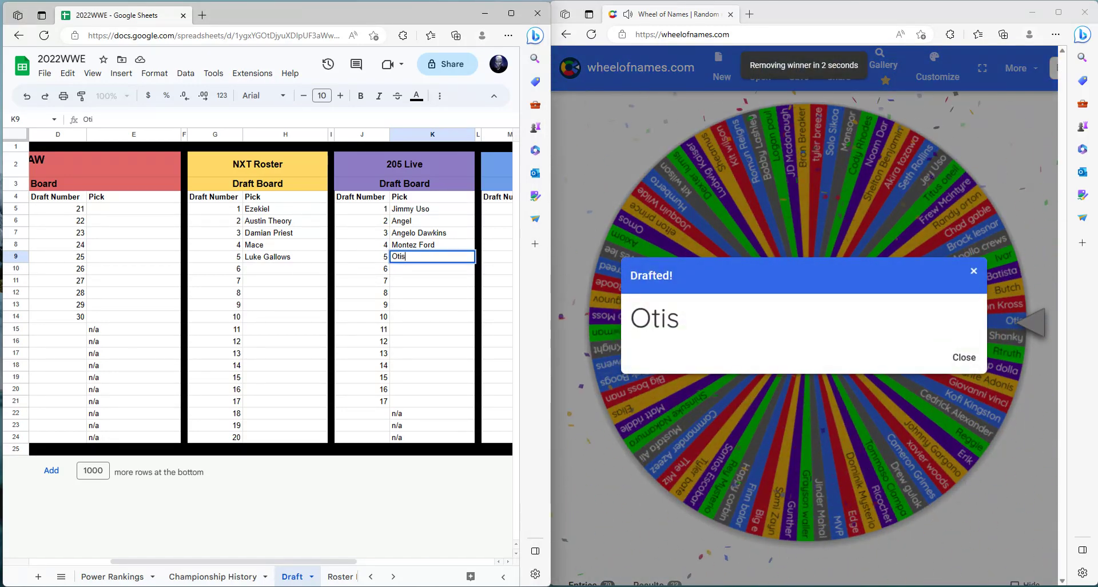
key("Tab")
key("Tab")
key("Tab")
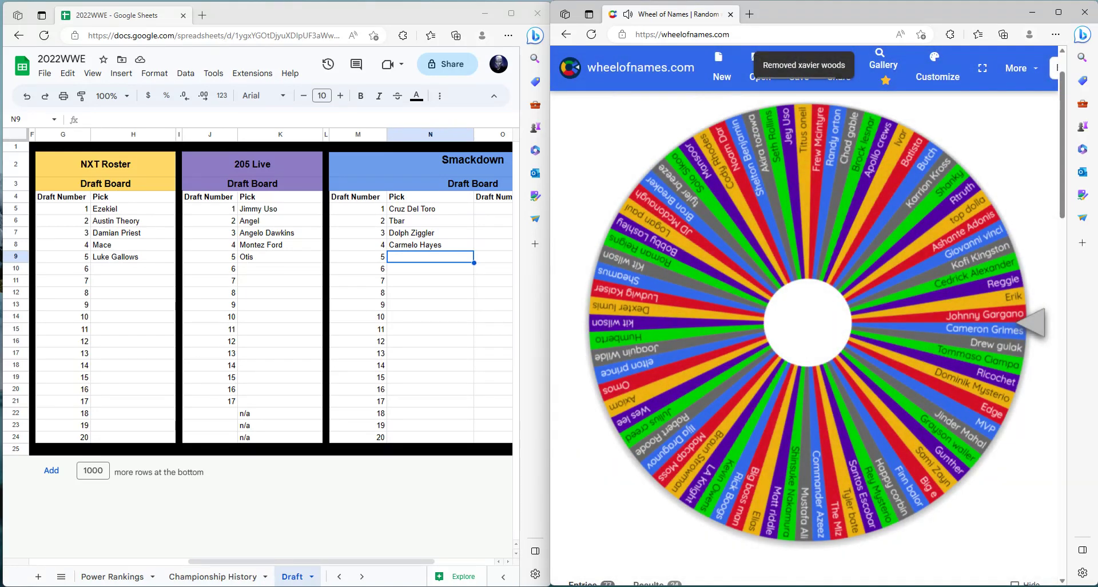
Step: Record Xavier Woods as Smackdown's pick for draft number 5 in cell N9
left_click(452, 255)
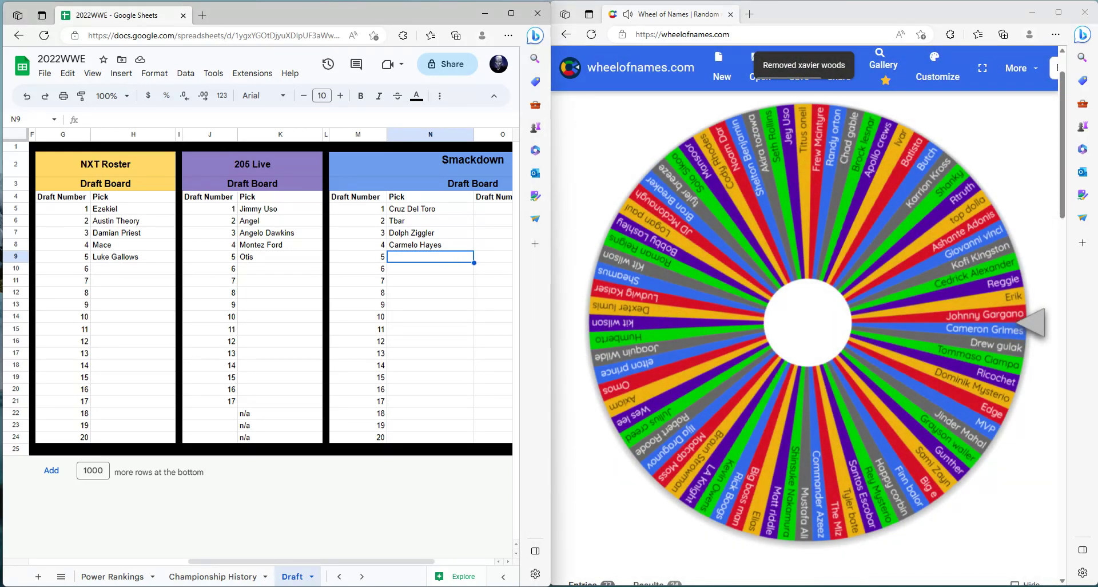
type("Xavier Woods")
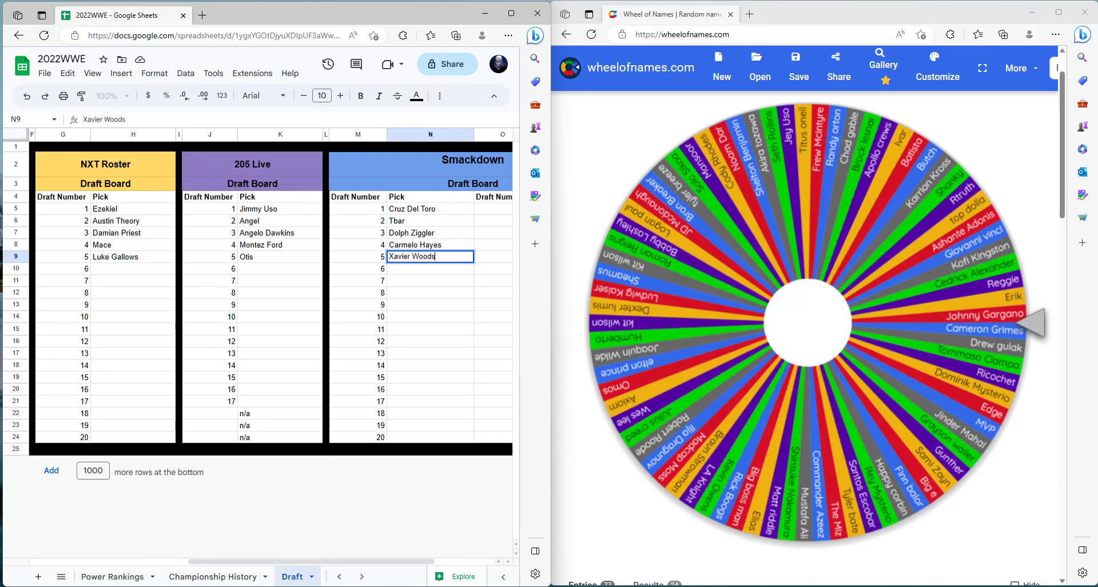
left_click(115, 282)
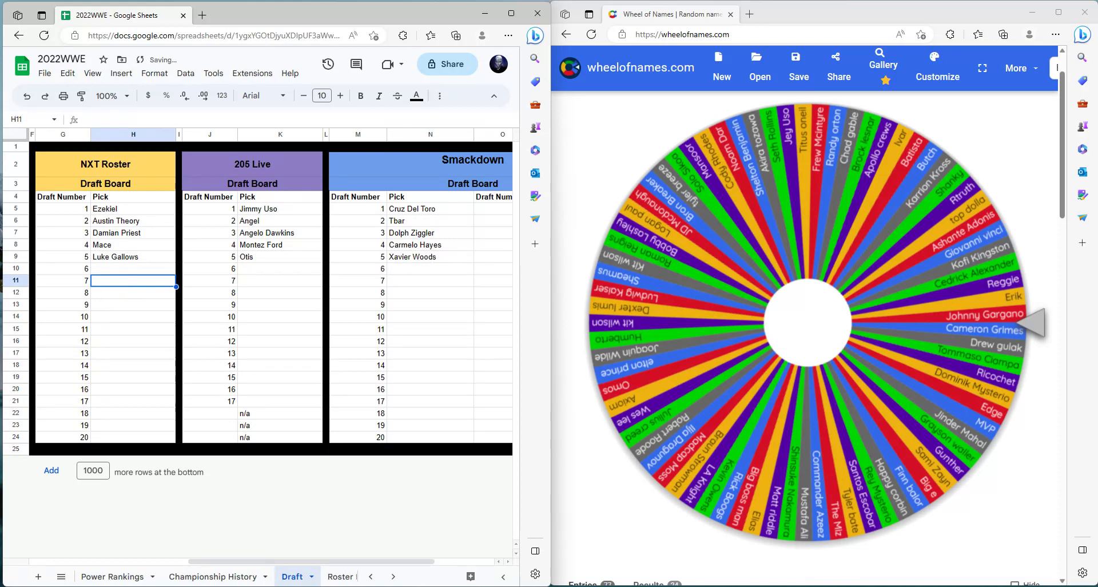
Step: Spin the wheel for RAW and record Cody Rhodes as its pick for draft number 6 in cell C10
key("Left")
key("Left")
key("Left")
key("Left")
key("Left")
key("Left")
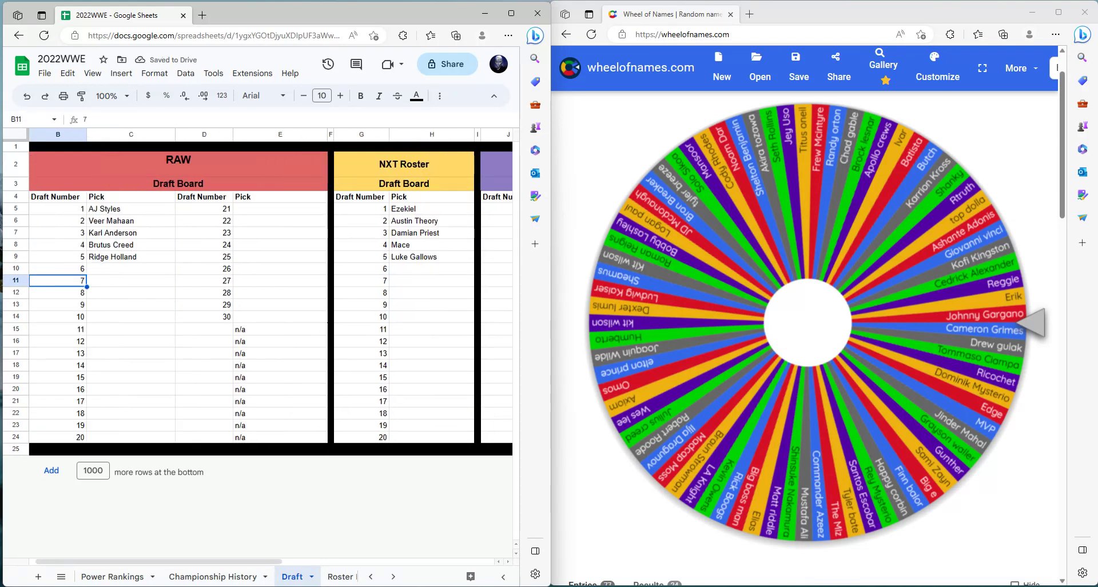
left_click(103, 269)
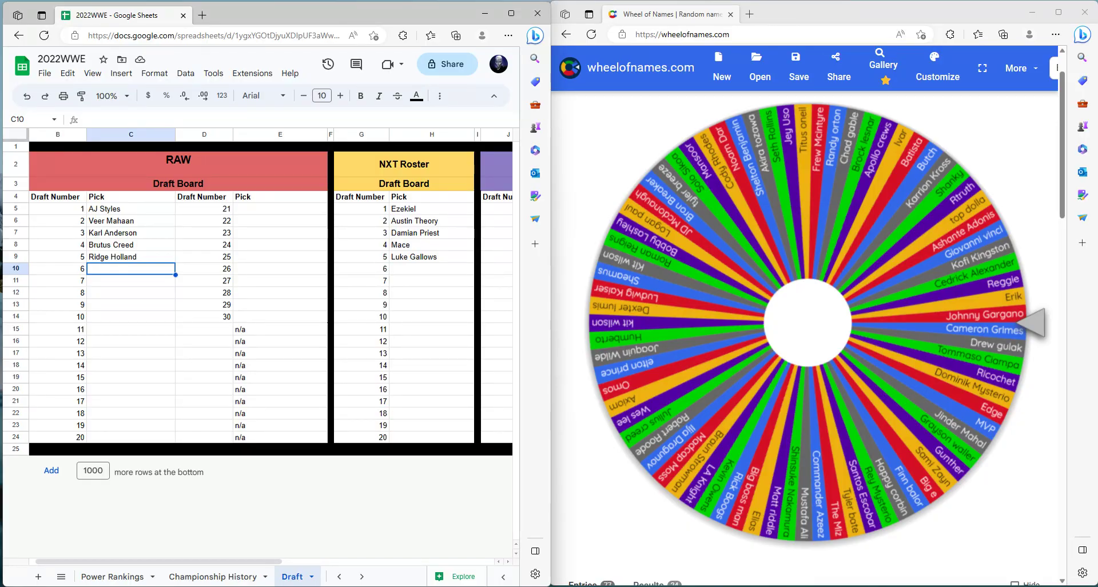
left_click(807, 322)
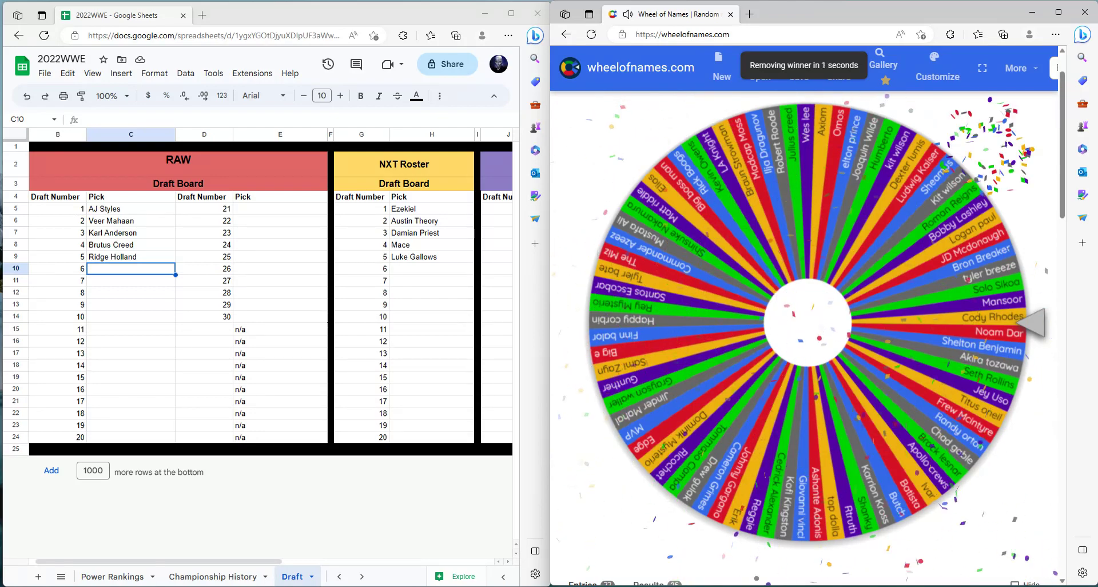
left_click(113, 267)
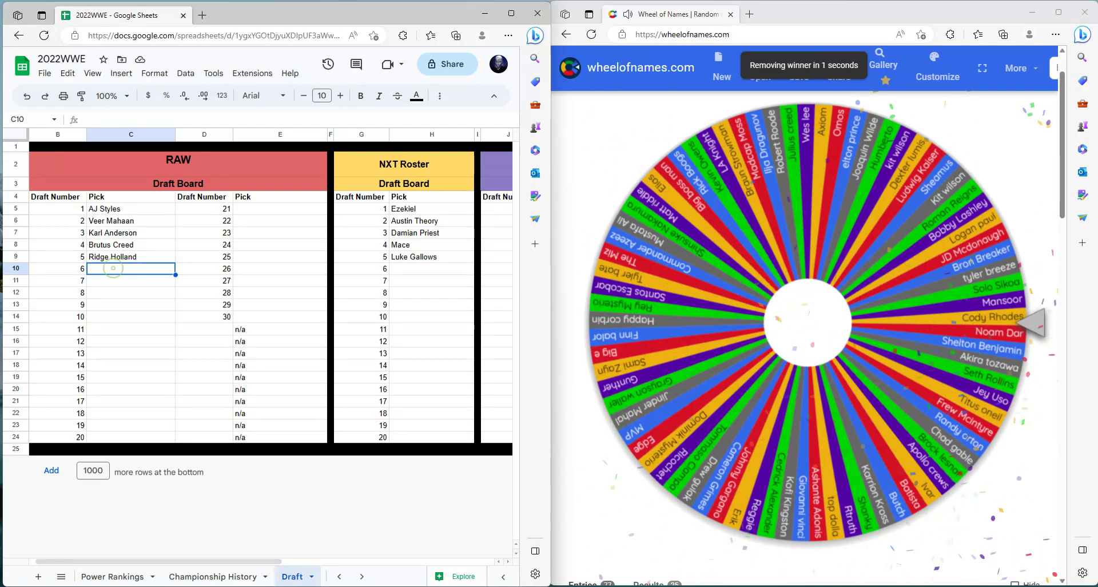
type("Cody")
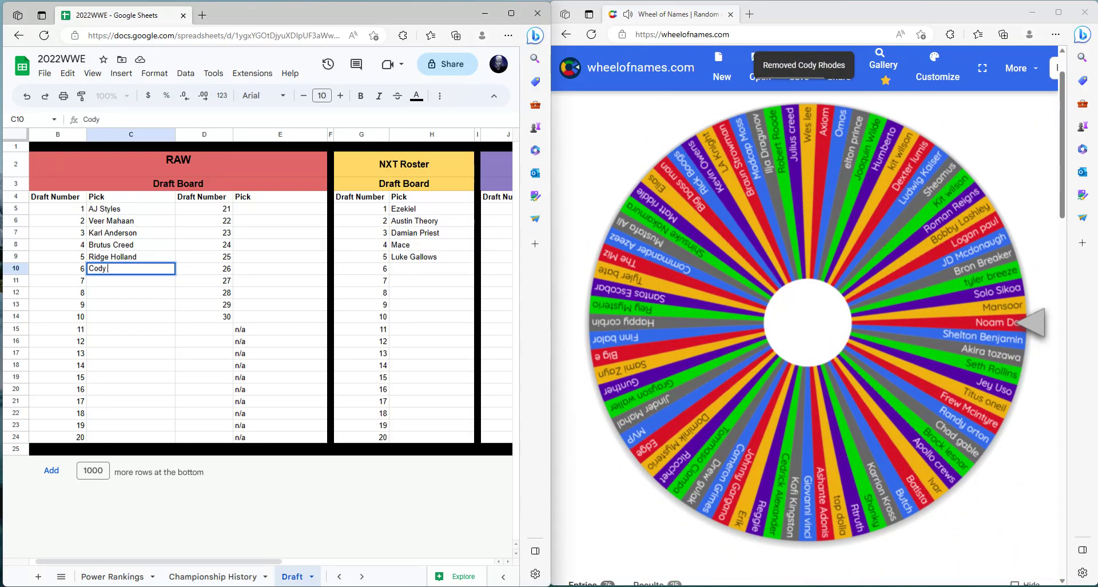
type(" Rhodes")
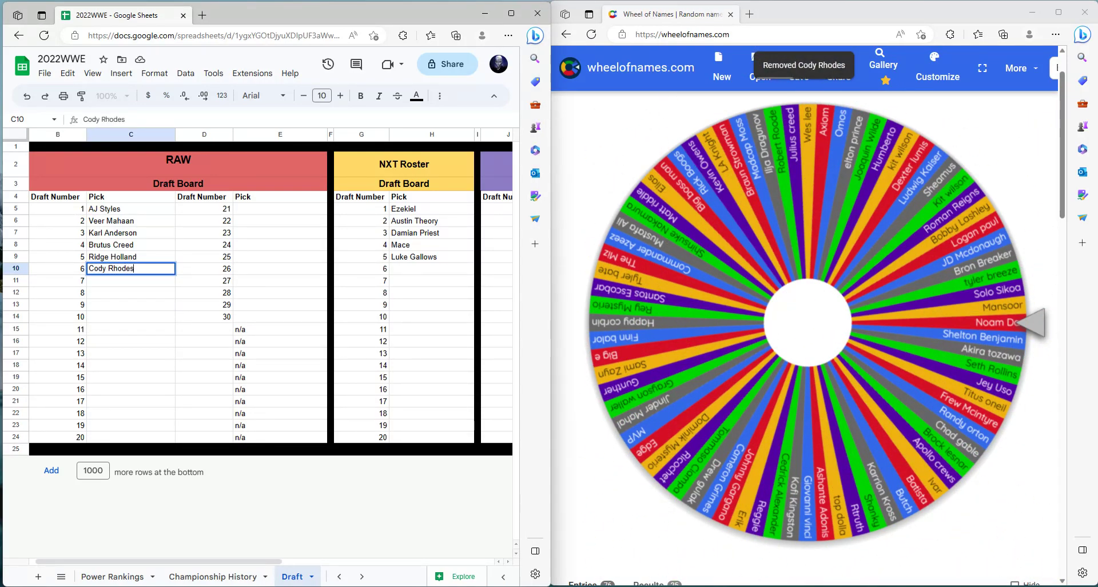
key("Tab")
key("Tab")
key("Tab")
key("Tab")
key("Tab")
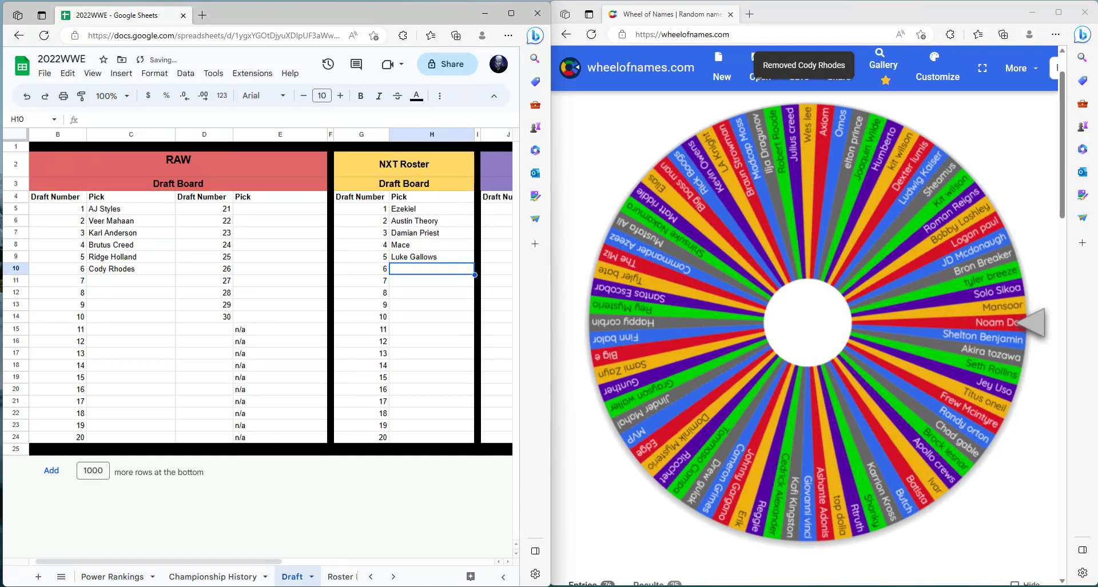
Step: Spin the wheel for NXT, record Seth Rollins as its pick for draft number 6 in cell H10, and dismiss the winner announcement
left_click(807, 322)
left_click(409, 269)
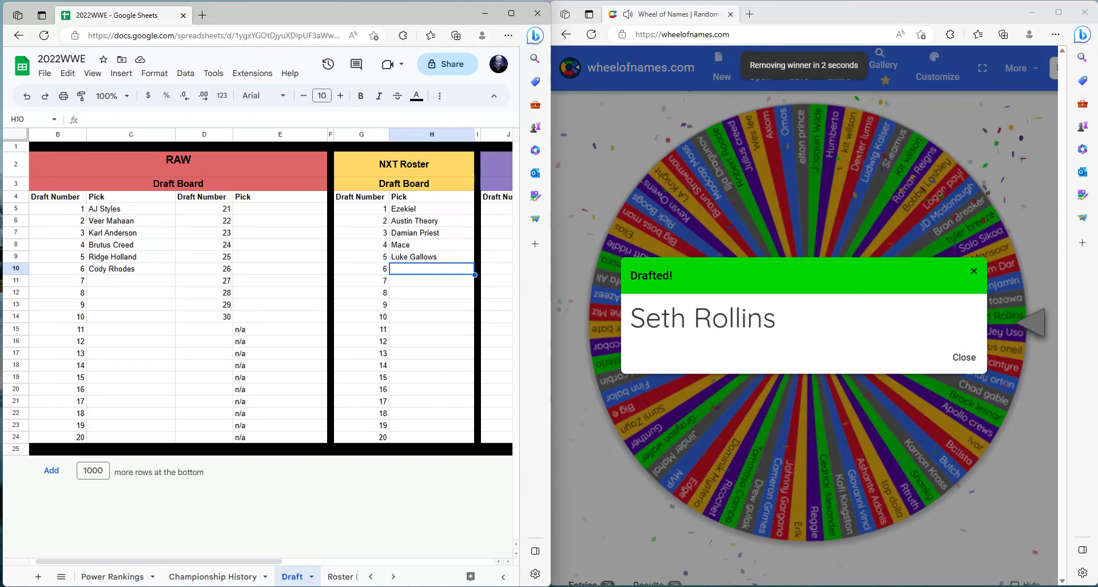
type("Seth R")
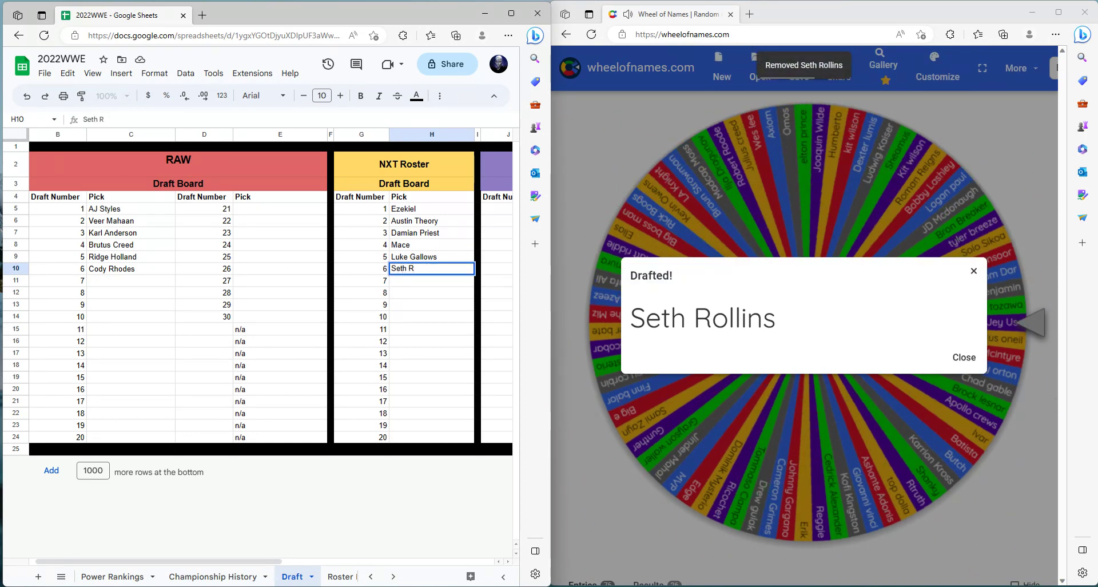
key("Right")
key("Right")
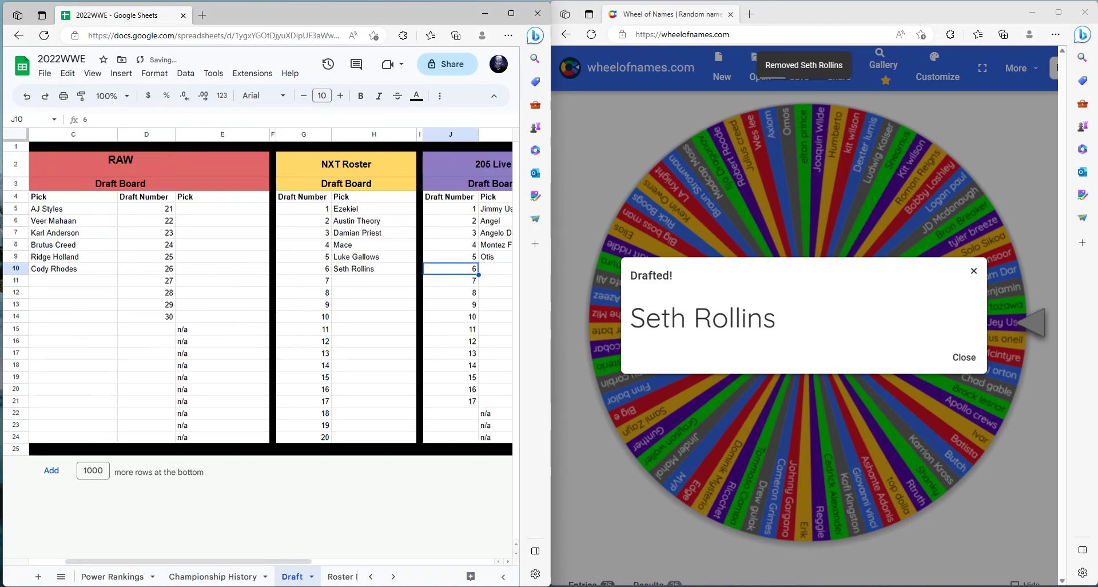
left_click(963, 357)
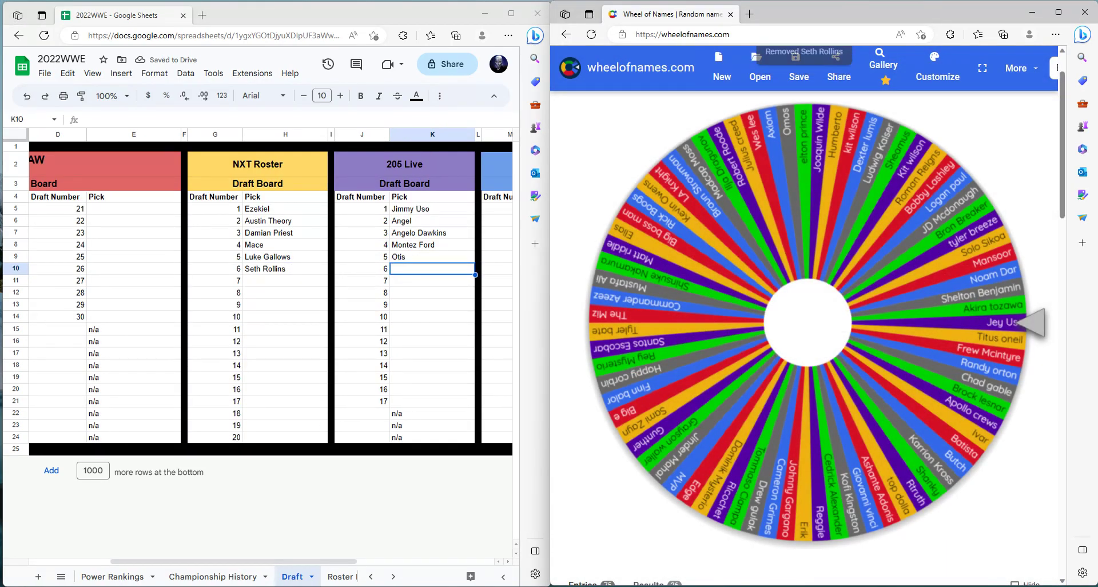
Step: Spin the wheel for 205 Live and record Brock lesnar as its pick for draft number 6 in cell K10
left_click(793, 318)
left_click(405, 270)
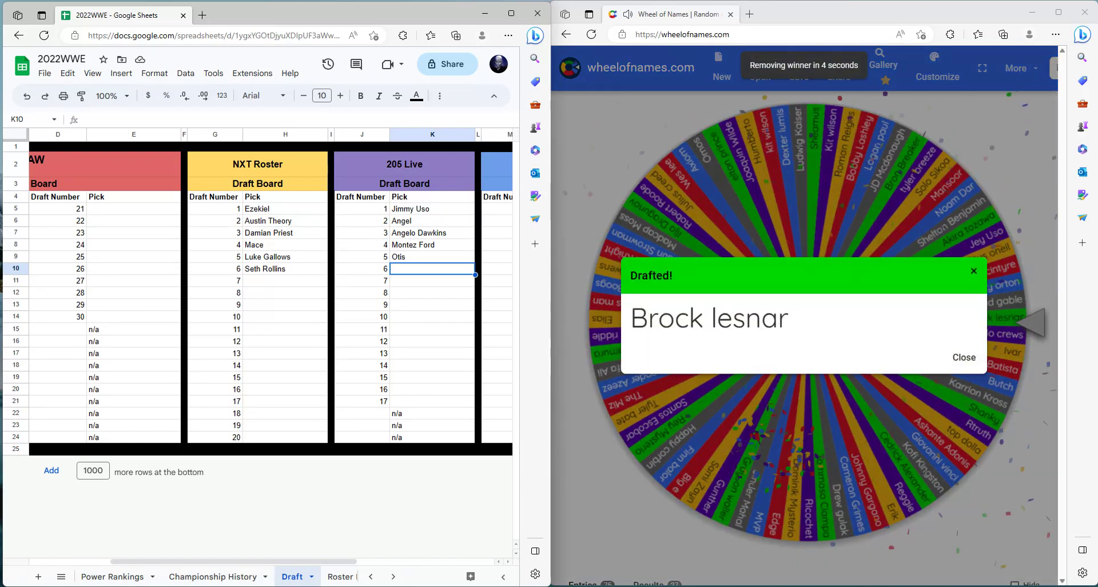
type("B")
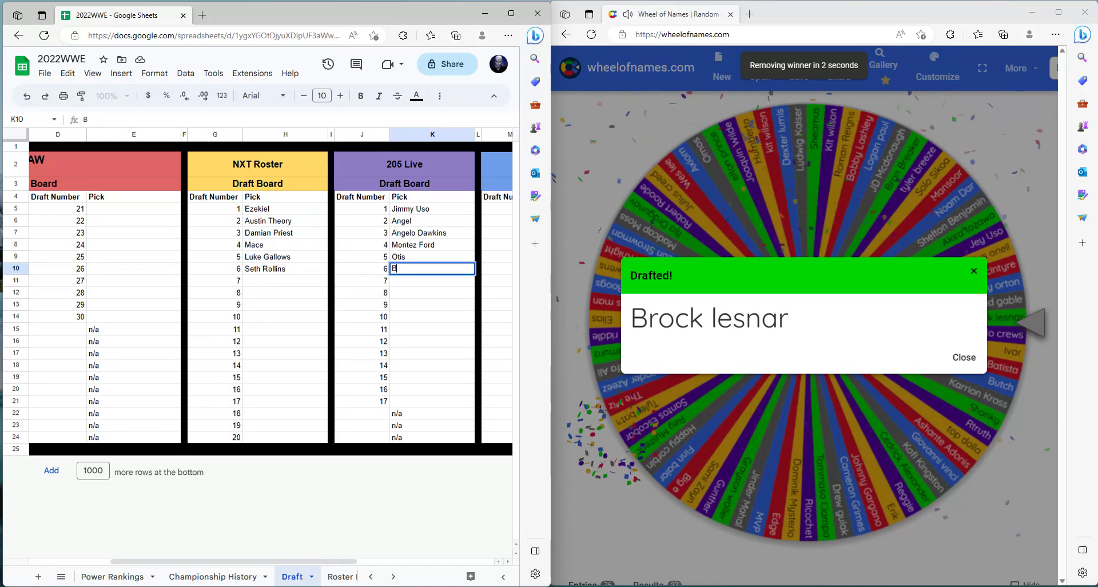
type("rock lesnar")
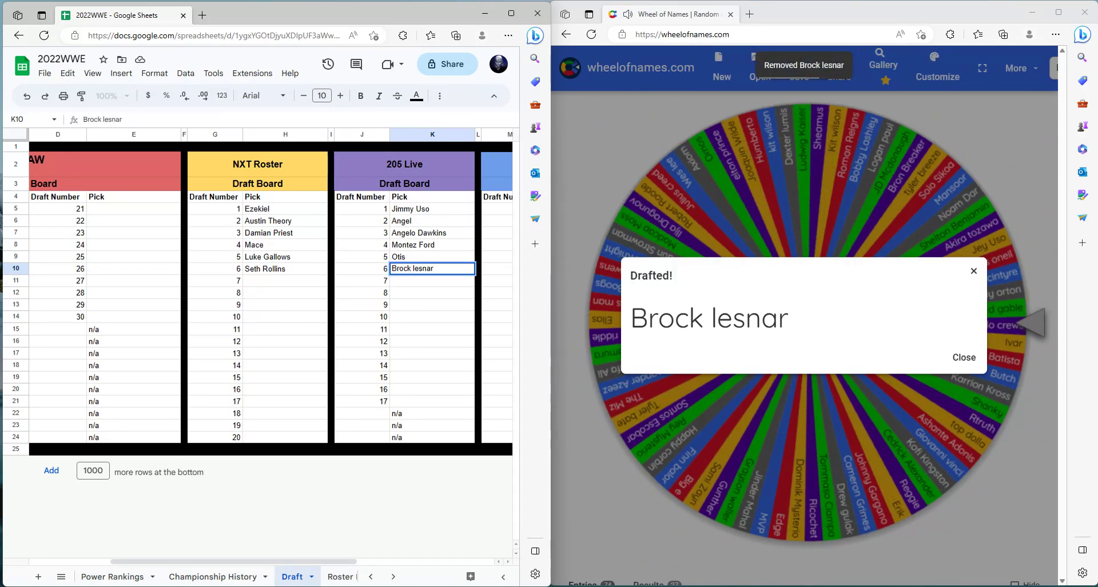
key("Tab")
key("Tab")
key("Tab")
Step: Spin the wheel for Smackdown, record Axiom as its pick for draft number 6 in cell N10, and dismiss the winner announcement
left_click(821, 297)
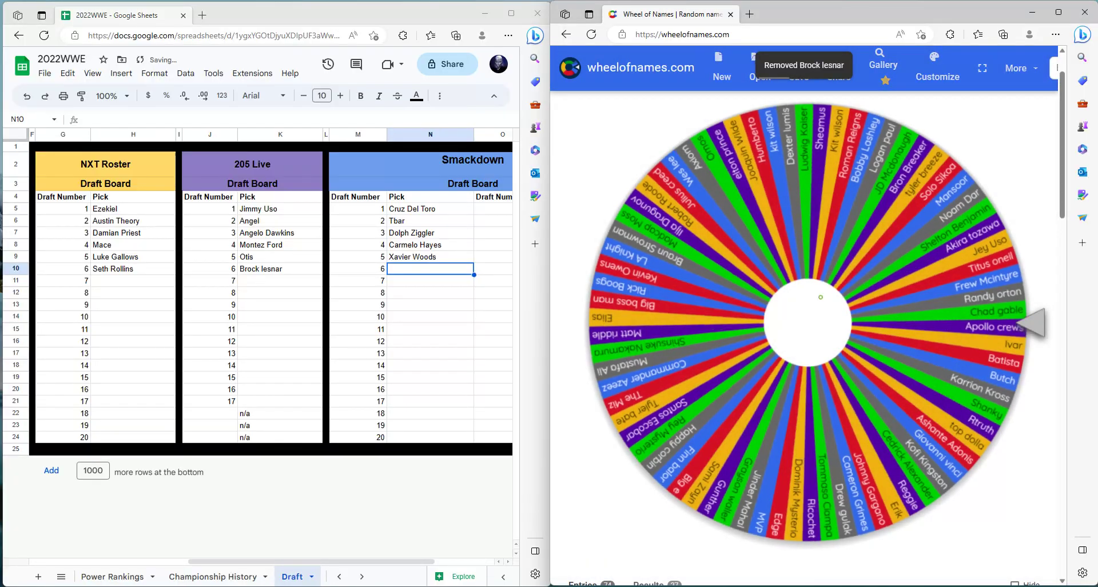
left_click(434, 265)
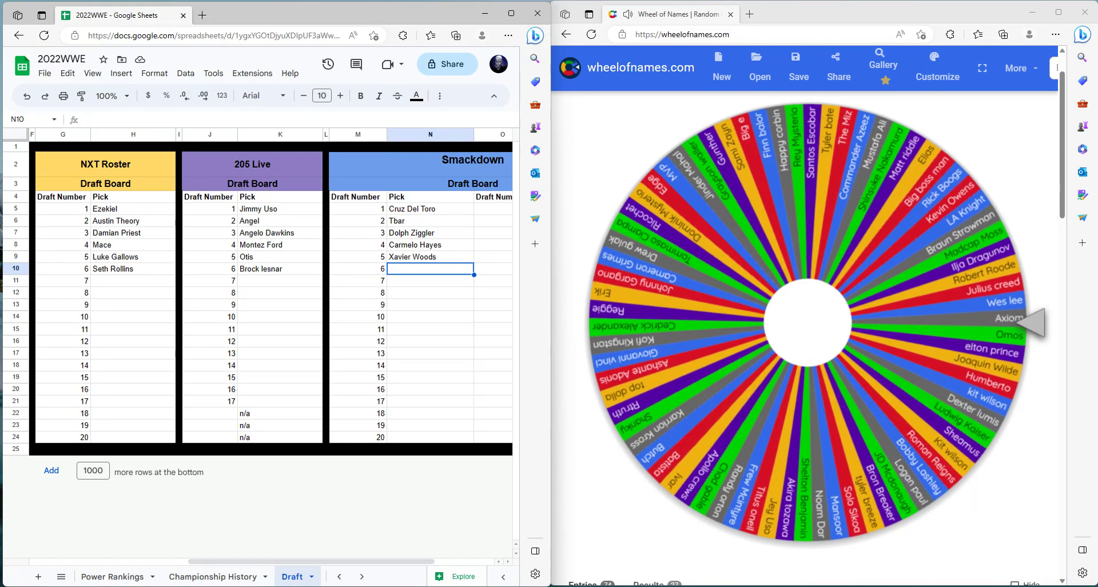
type("A")
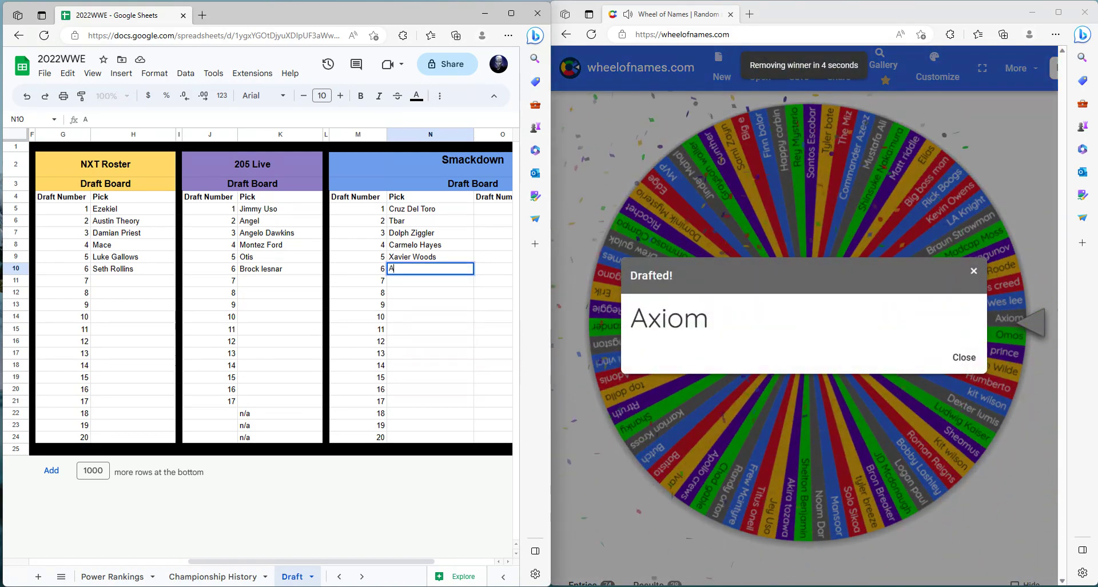
type("xiom")
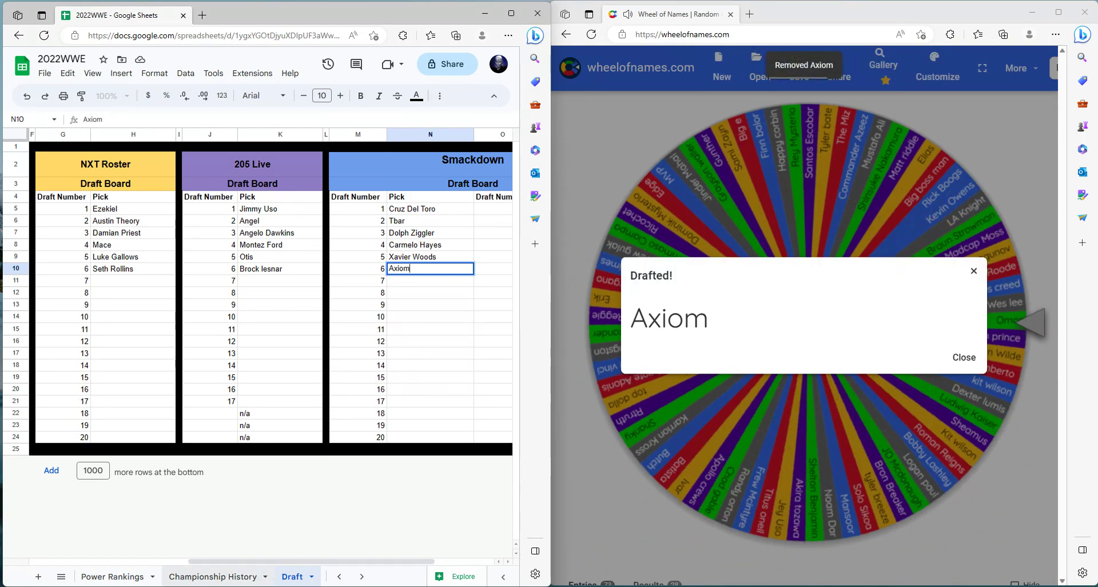
scroll(268, 291, "left", 5)
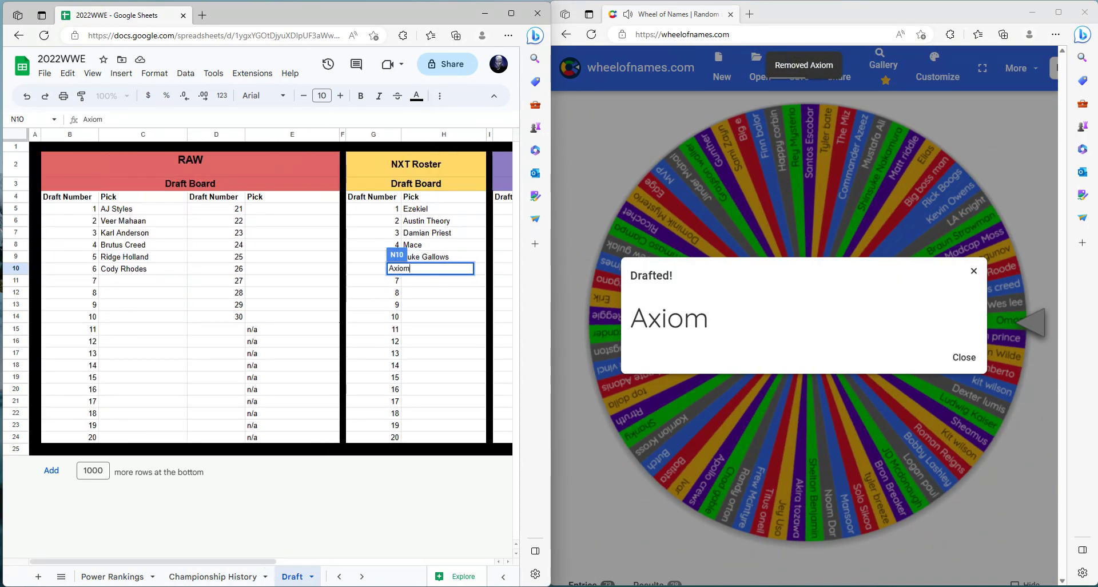
left_click(124, 278)
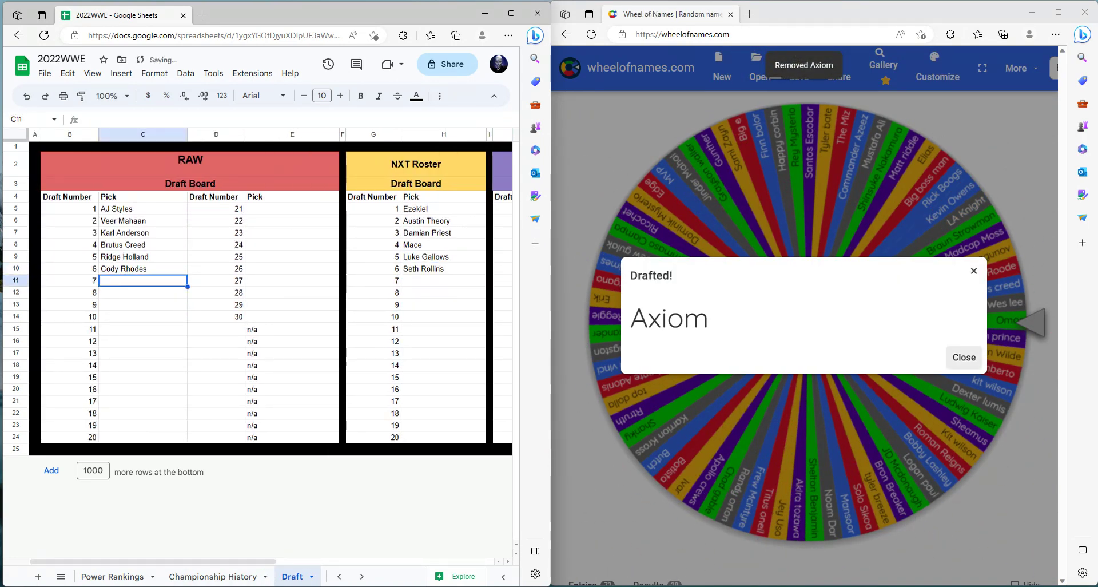
left_click(962, 357)
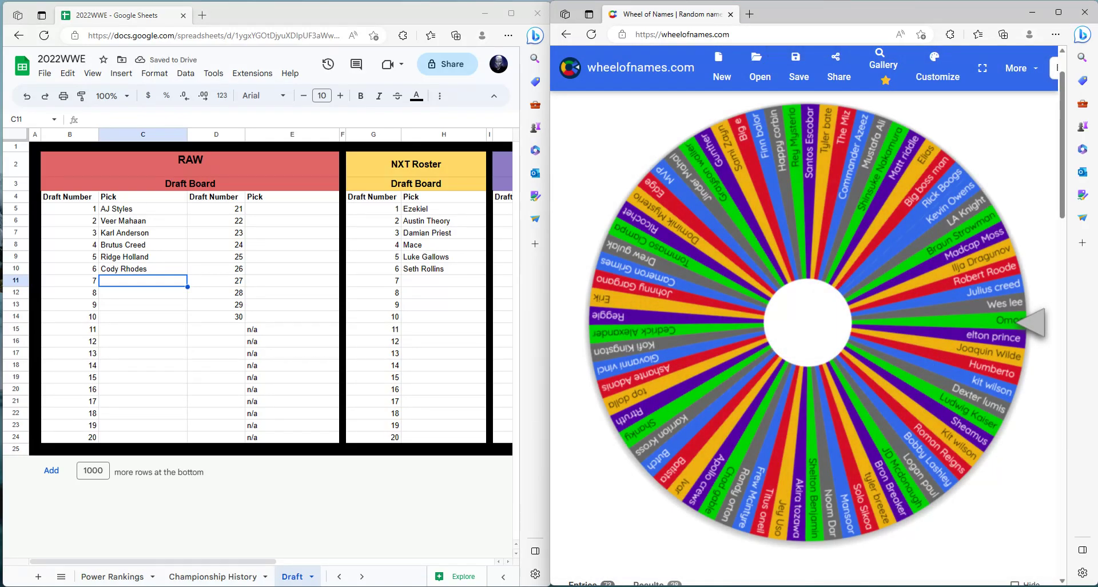
Step: Spin the wheel for RAW, record Robert Roode as its pick for draft number 7 in cell C11, and dismiss the winner announcement
key("ctrl+Return")
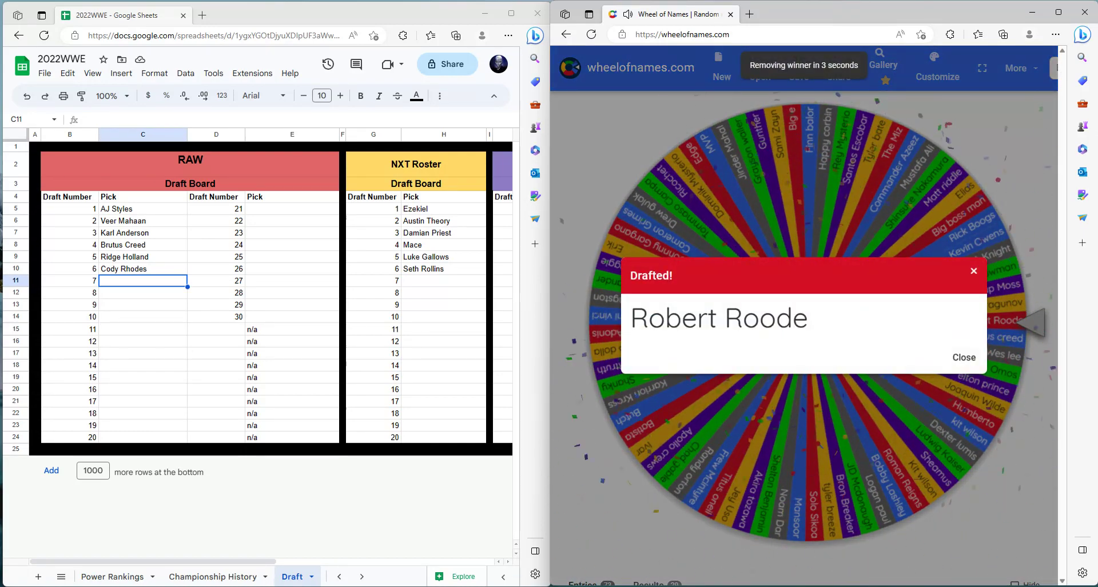
key("alt+Tab")
type("Rob")
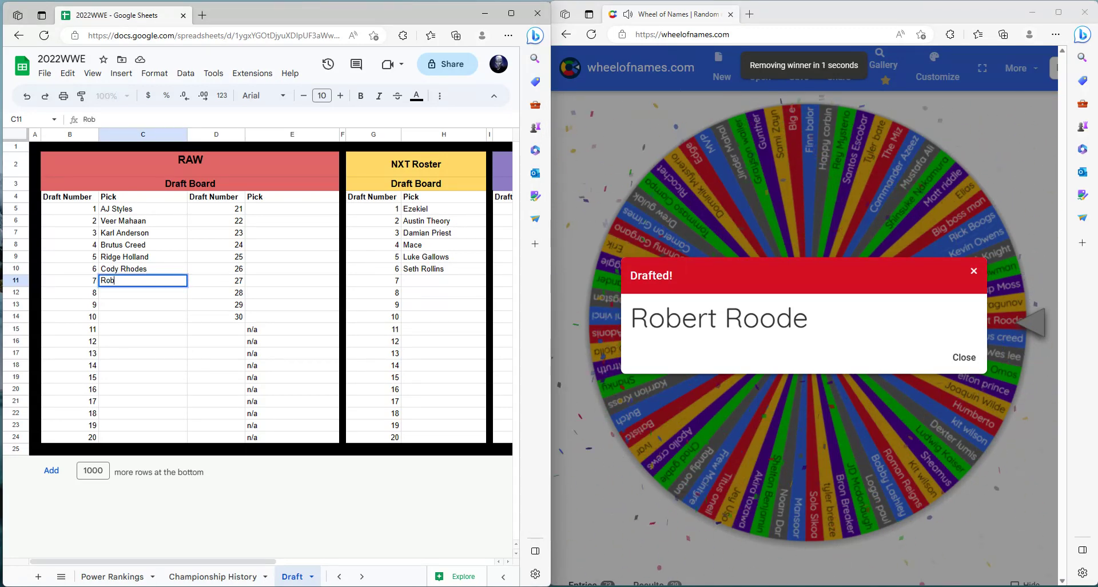
type("ert R")
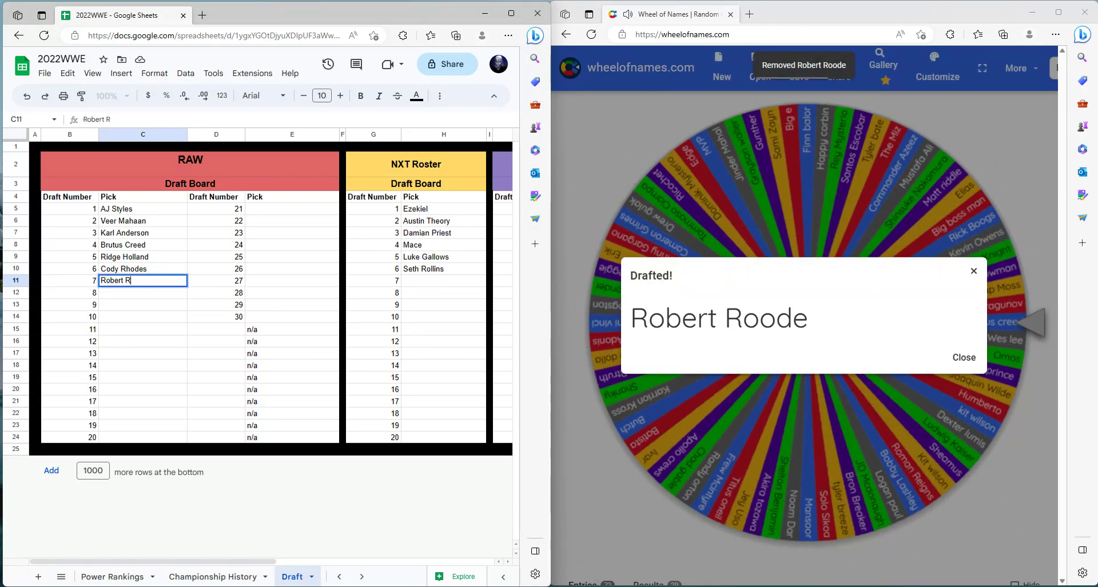
key("Tab")
key("Tab")
key("Tab")
key("Tab")
key("Tab")
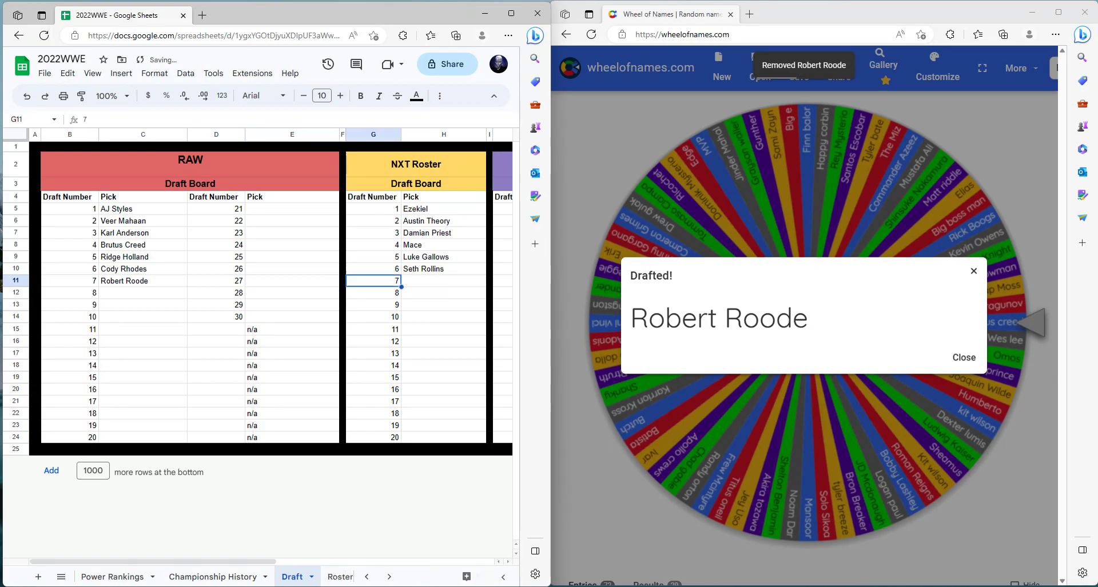
key("alt+Tab")
key("Escape")
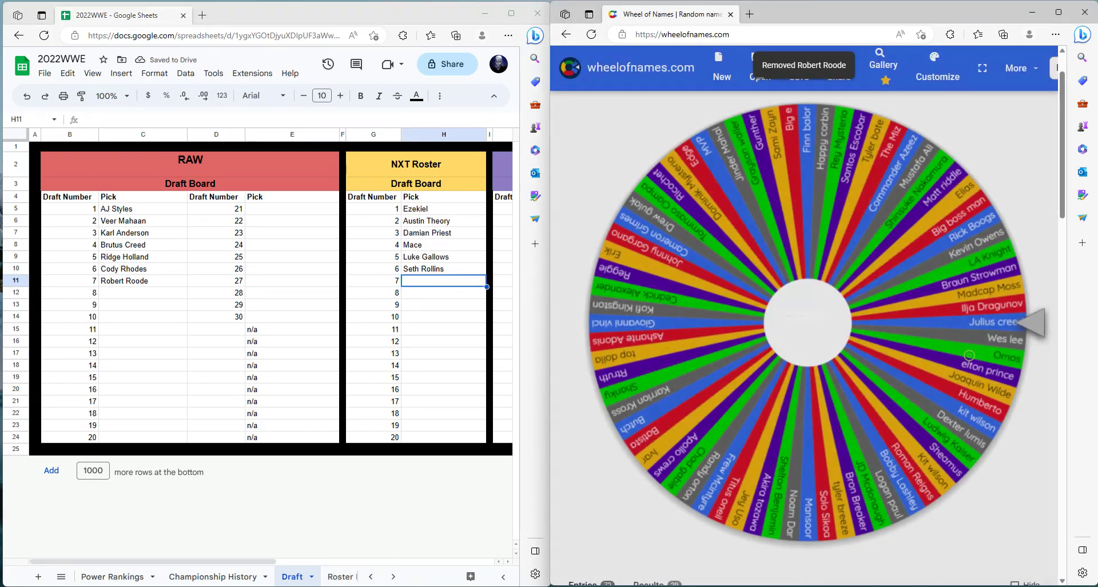
Step: Spin the wheel for NXT, record Edge as its pick for draft number 7 in cell H11, and dismiss the winner announcement
left_click(761, 323)
left_click(759, 323)
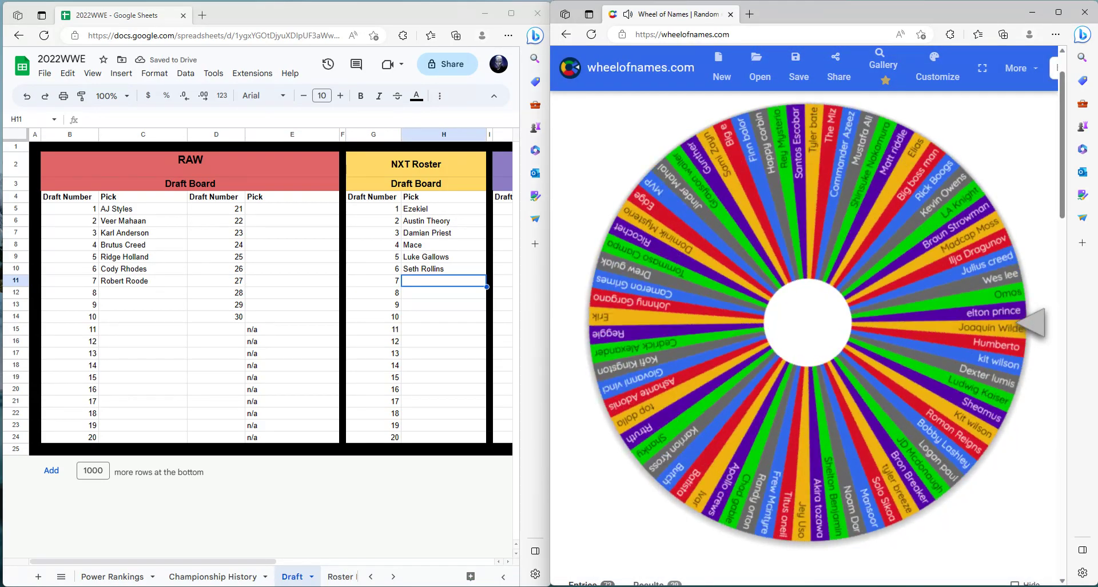
left_click(434, 280)
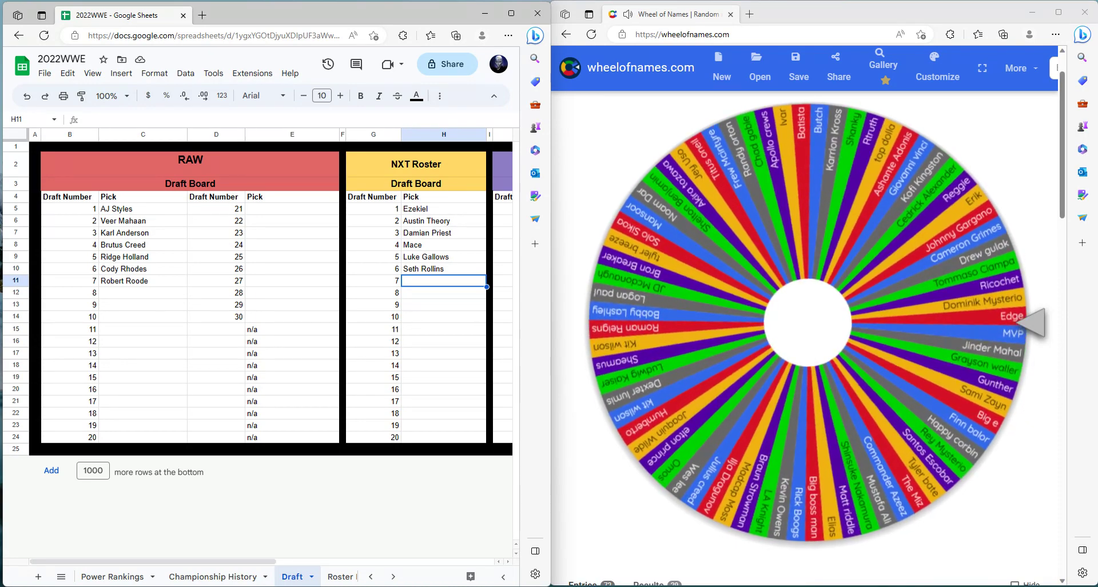
type("Edge")
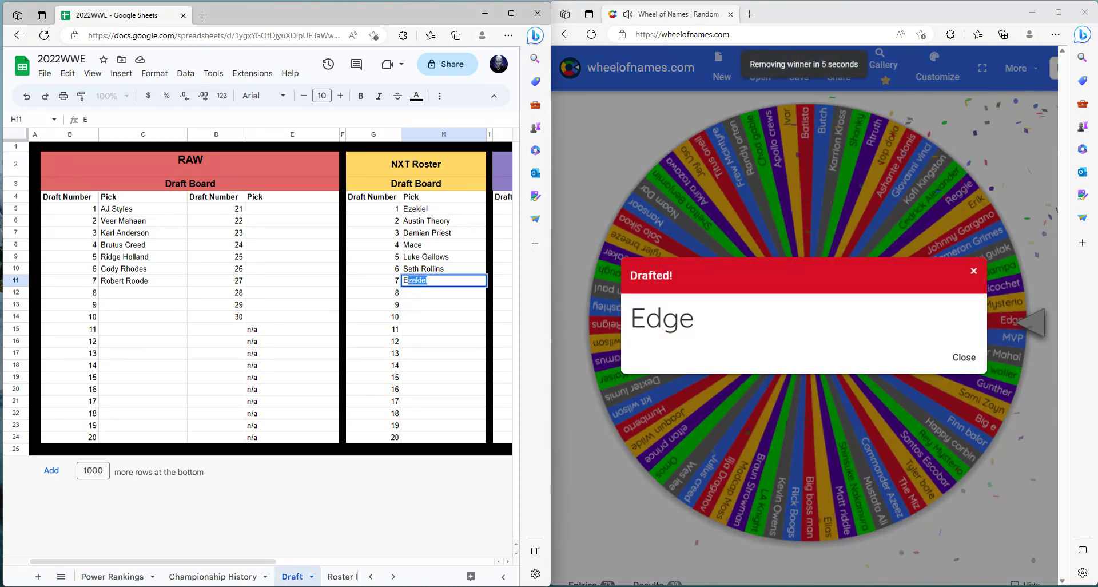
key("Tab")
key("Tab")
key("Tab")
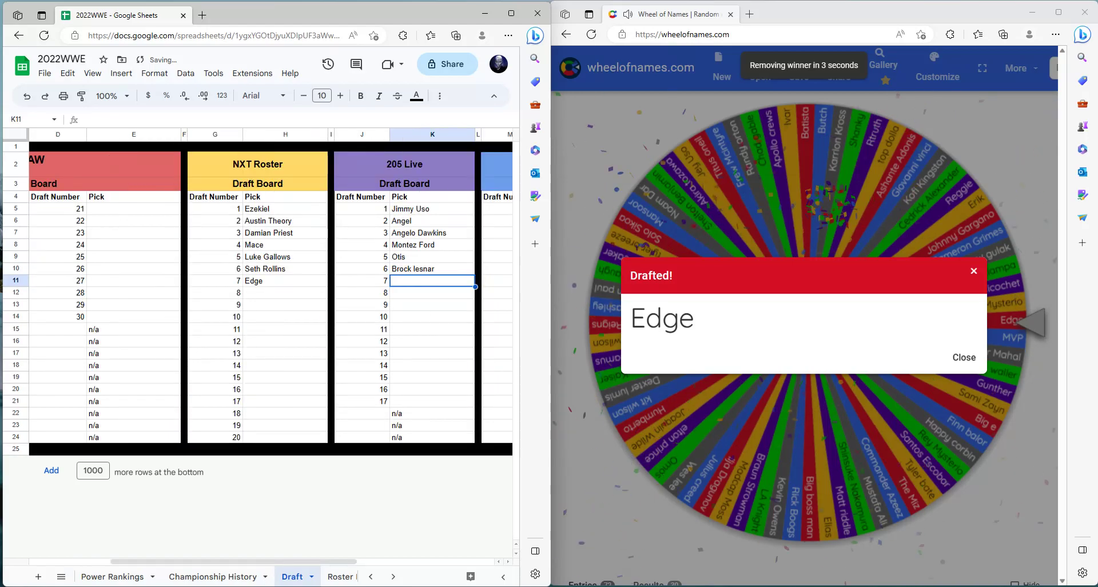
left_click(963, 356)
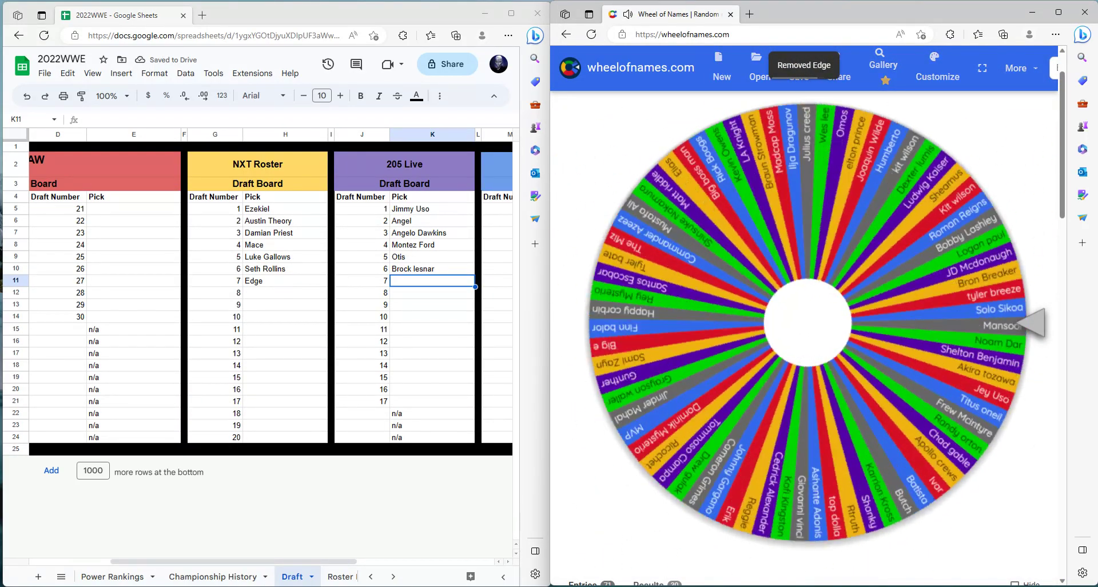
Step: Spin the wheel for 205 Live, record Randy Orton as its pick for draft number 7 in cell K11, and dismiss the winner announcement
key("alt+Tab")
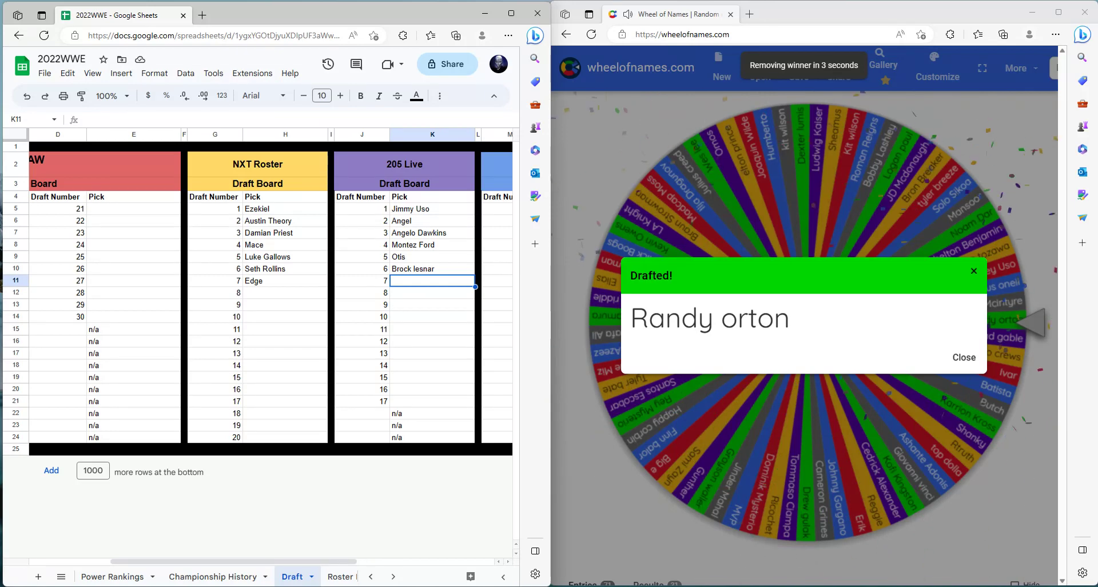
type("Randy")
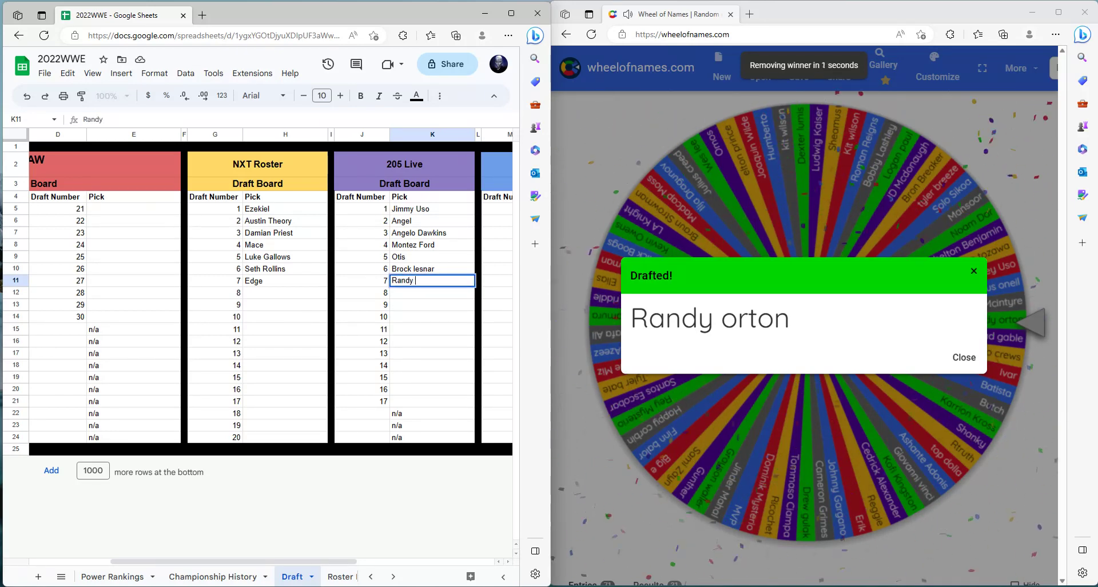
type(" Ort")
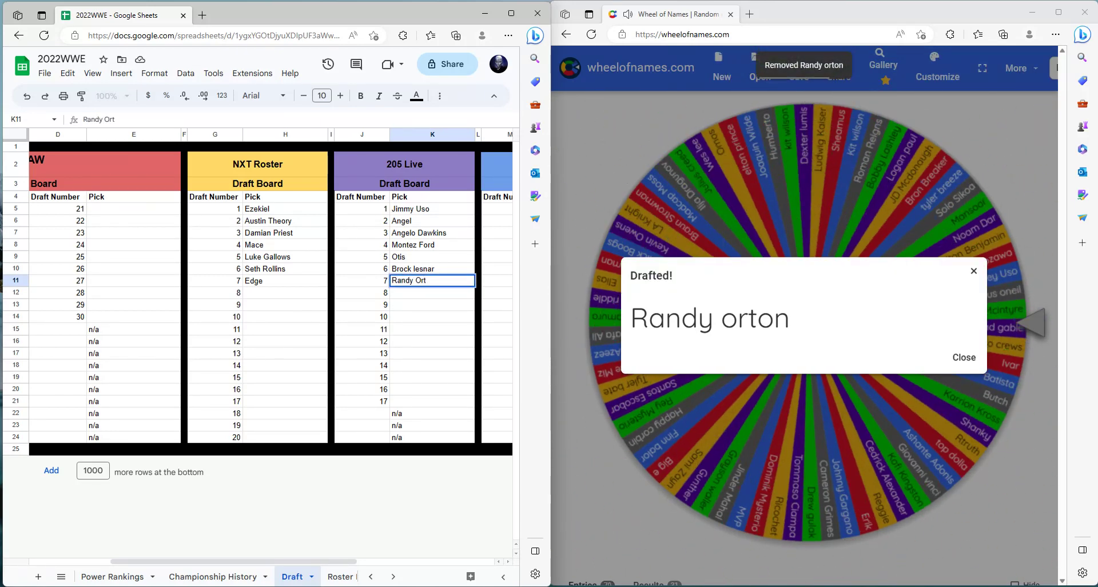
key("Tab")
key("Tab")
key("Tab")
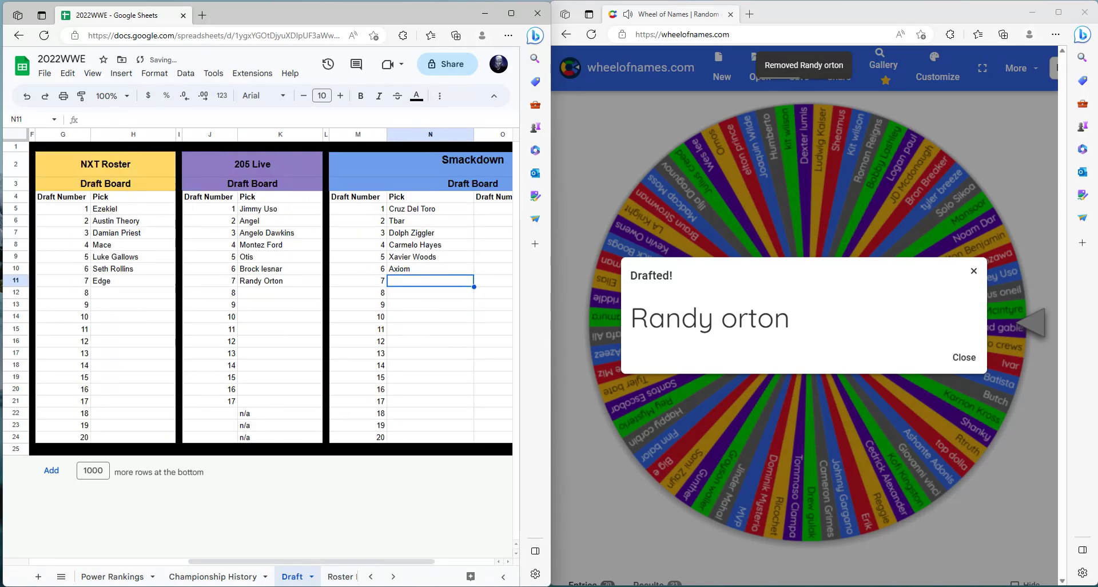
left_click(962, 357)
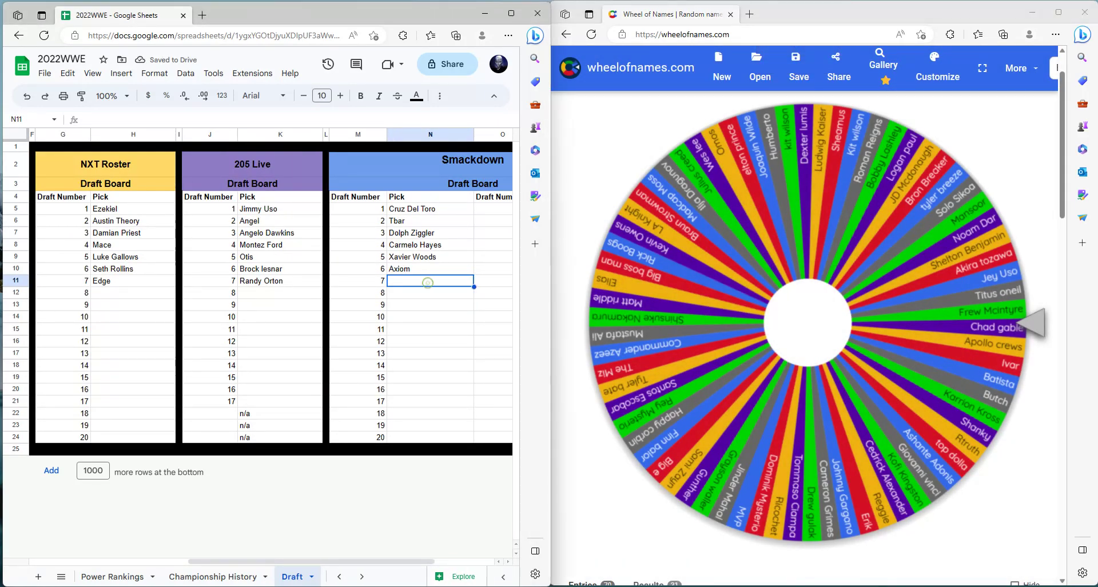
Step: Spin the wheel for Smackdown, record Johnny Gargano as its pick for draft number 7 in cell N11, and dismiss the winner announcement
left_click(734, 326)
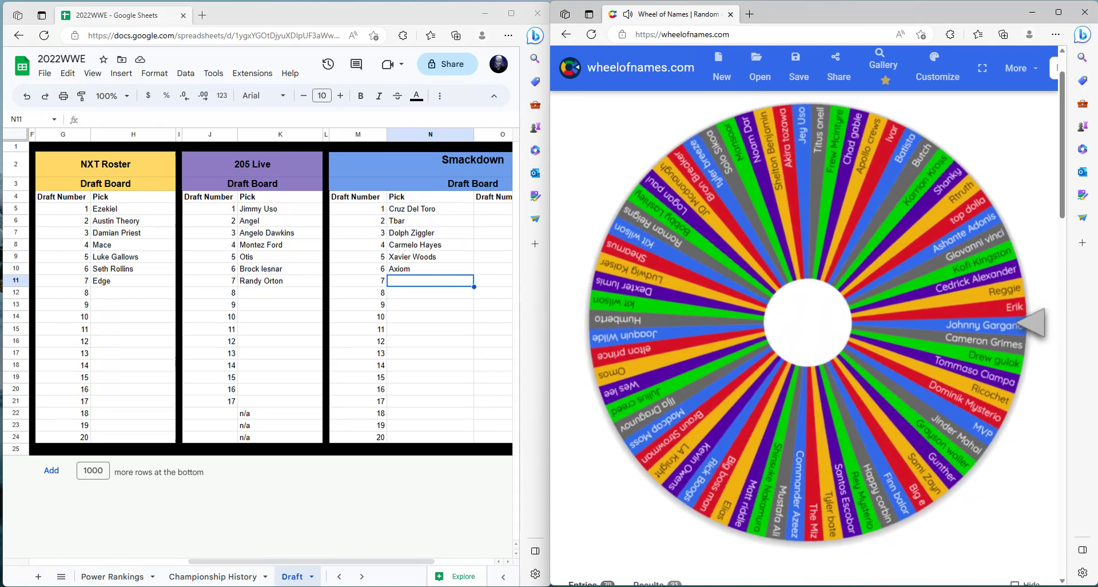
type("Johnny")
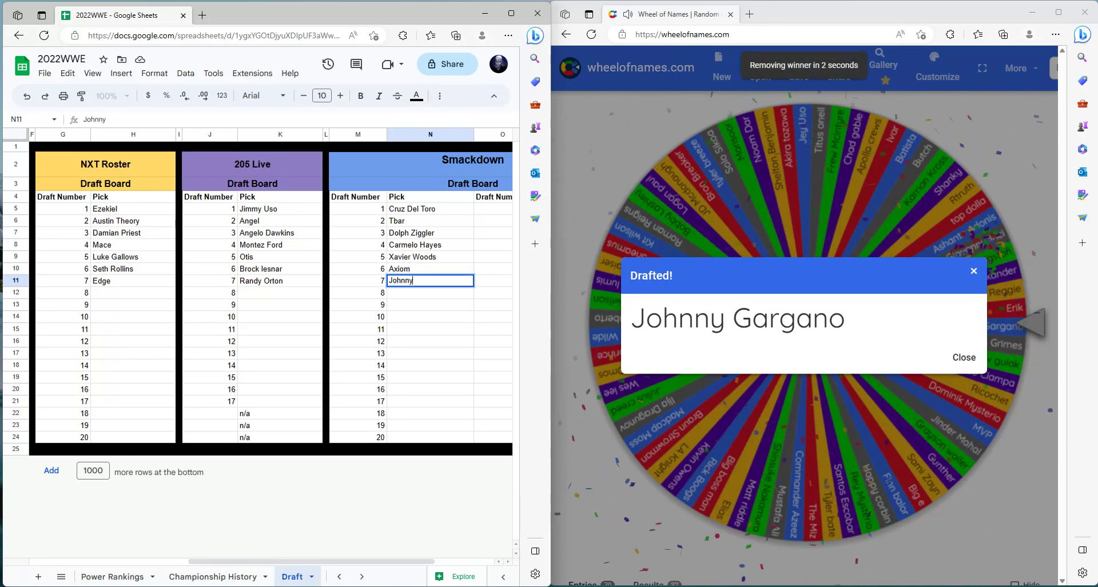
type(" Gargano")
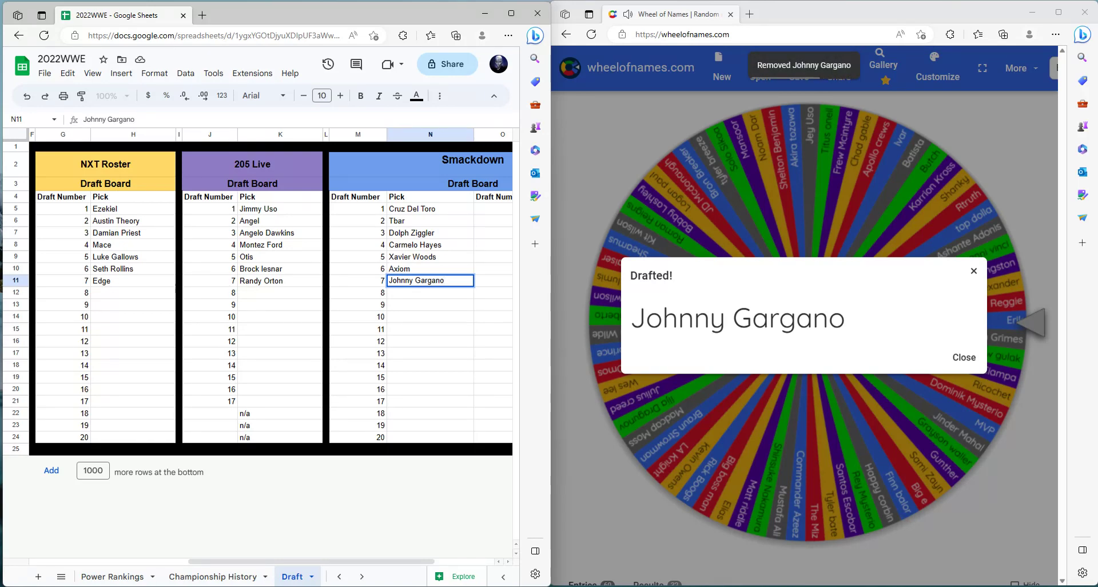
key("Tab")
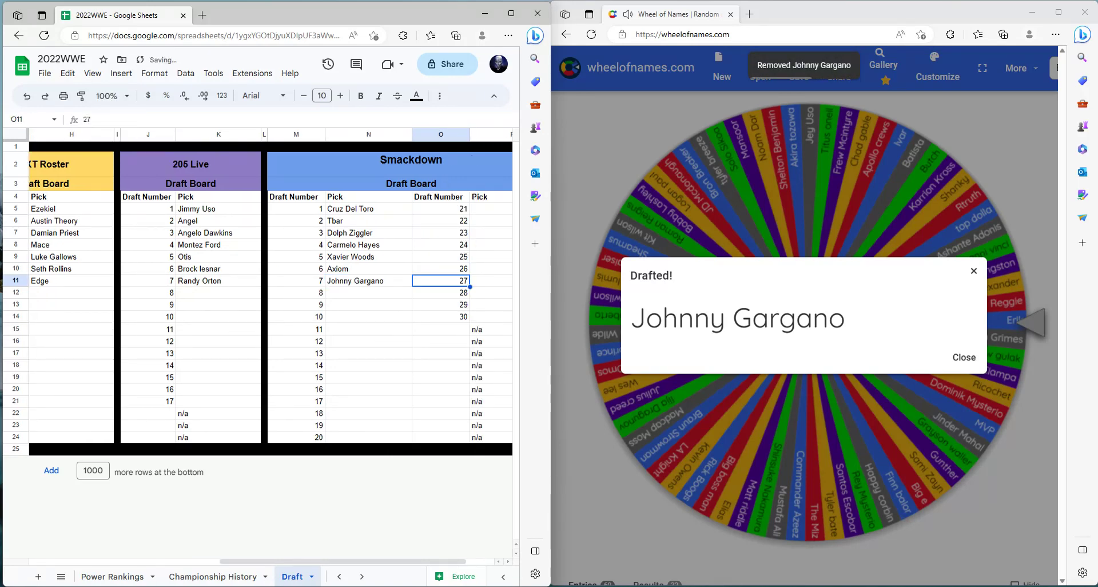
left_click_drag(344, 561, 153, 561)
left_click(117, 292)
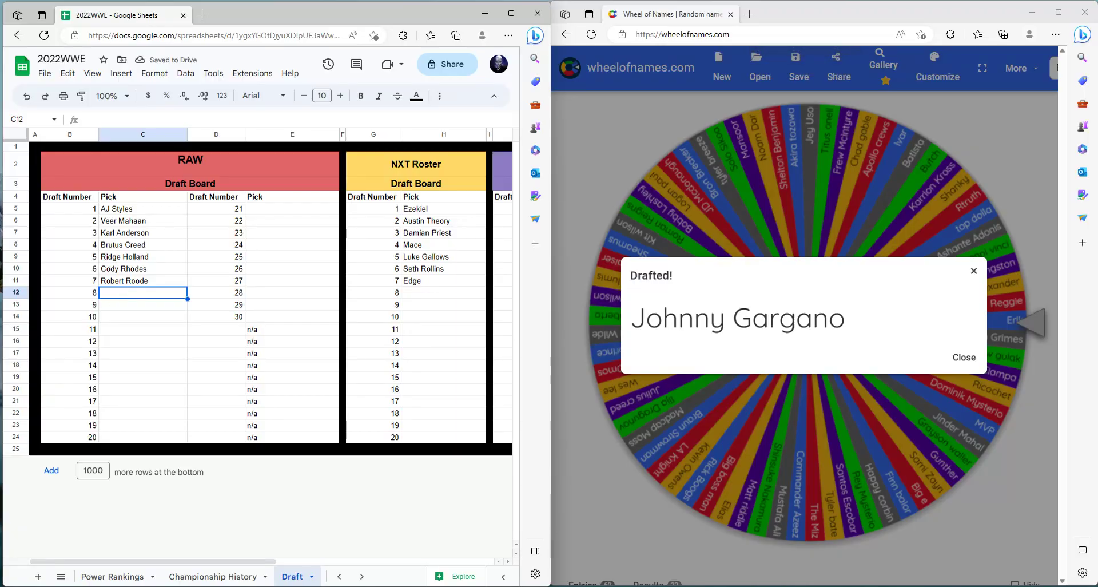
left_click(963, 357)
Step: Spin the wheel for RAW, record Kit Wilson as its pick for draft number 8 in cell C12, and dismiss the winner announcement
key("ctrl+Return")
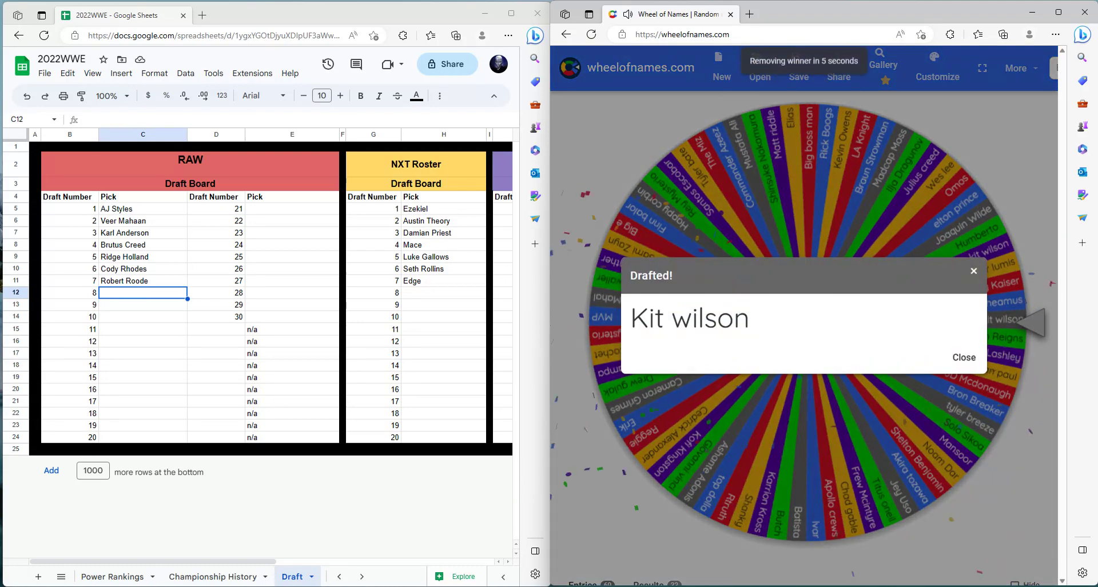
key("alt+Tab")
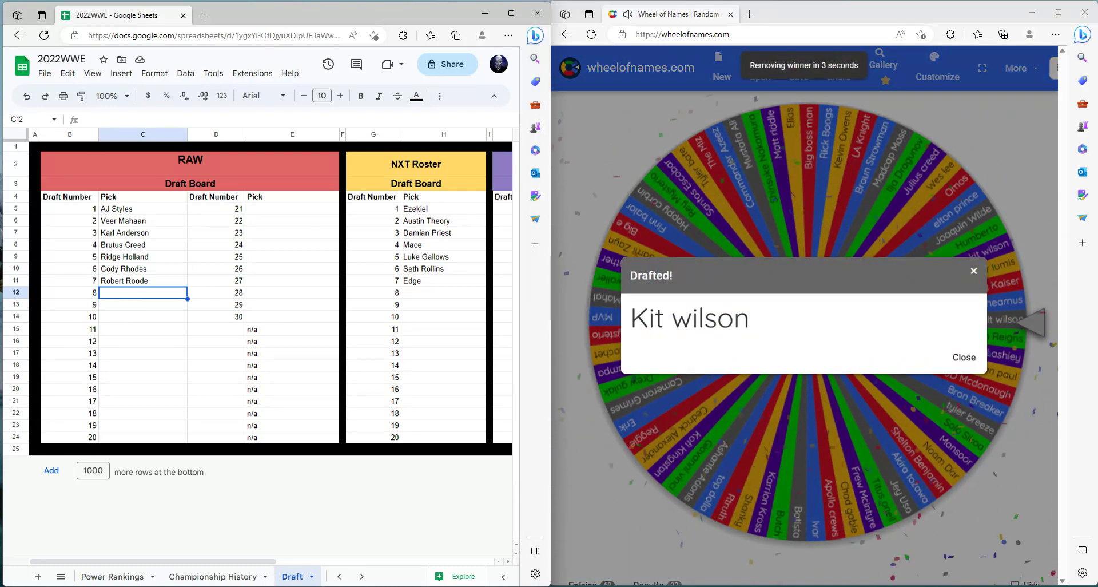
type("Kit W")
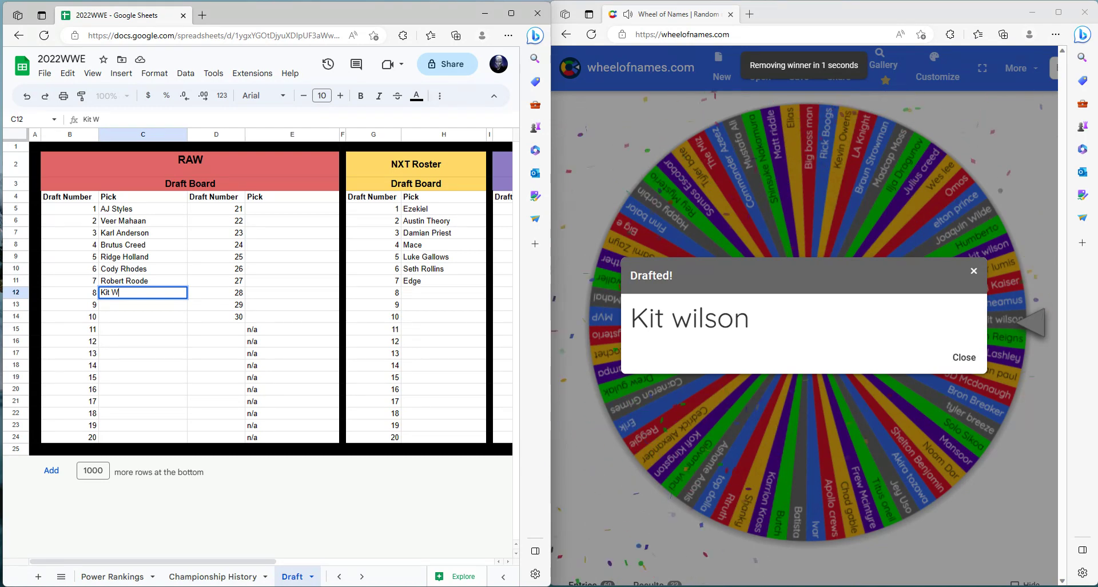
type("ilson")
key("Tab")
key("Tab")
key("Tab")
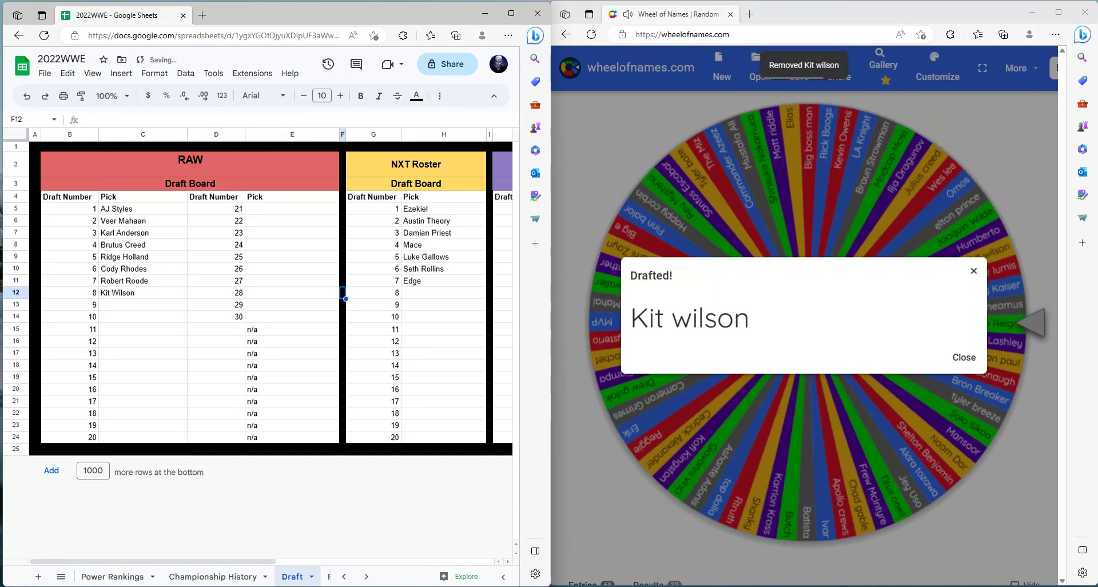
key("Tab")
key("Tab")
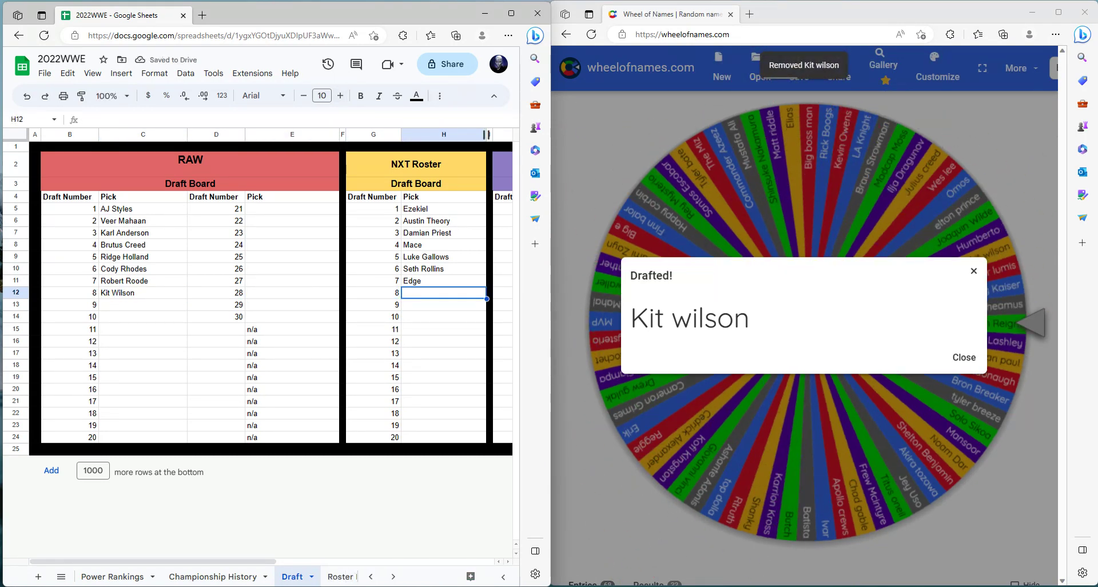
left_click(972, 354)
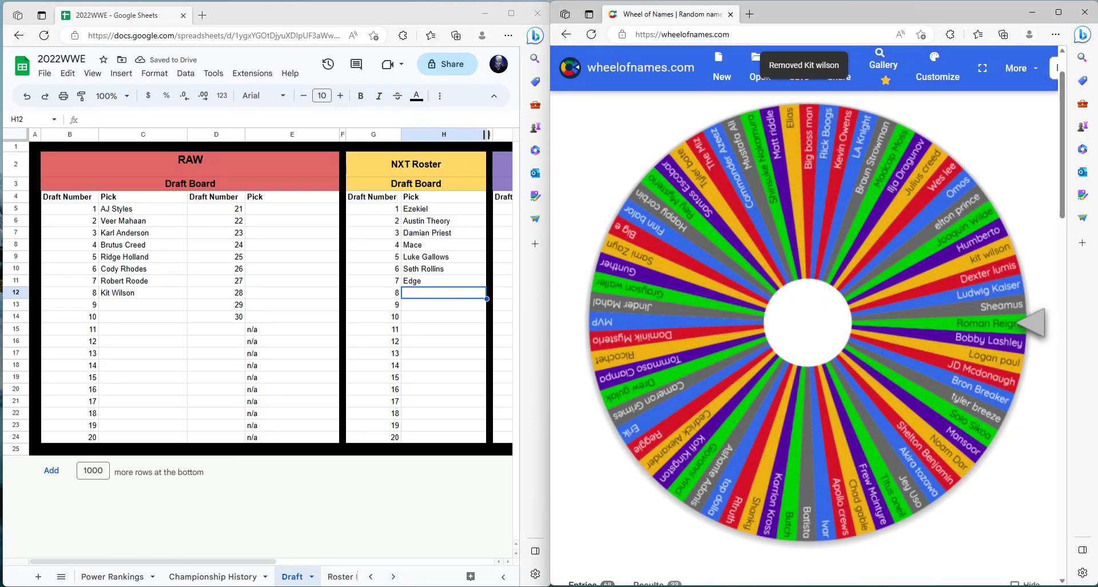
Step: Spin the wheel for NXT, record JD Mcdonaugh as its pick for draft number 8 in cell H12, and dismiss the winner announcement
left_click(788, 349)
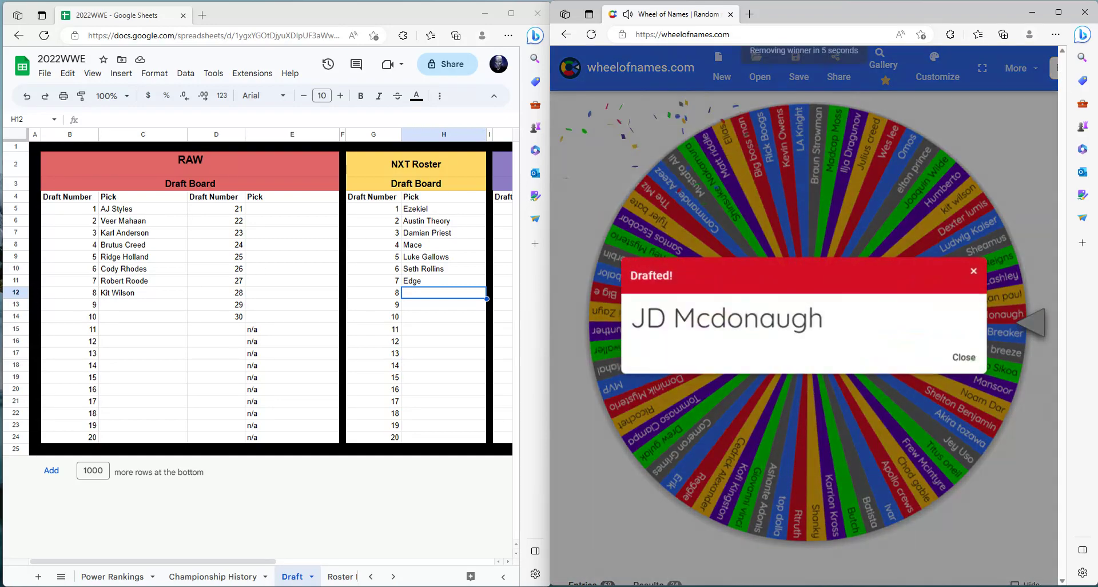
left_click(433, 295)
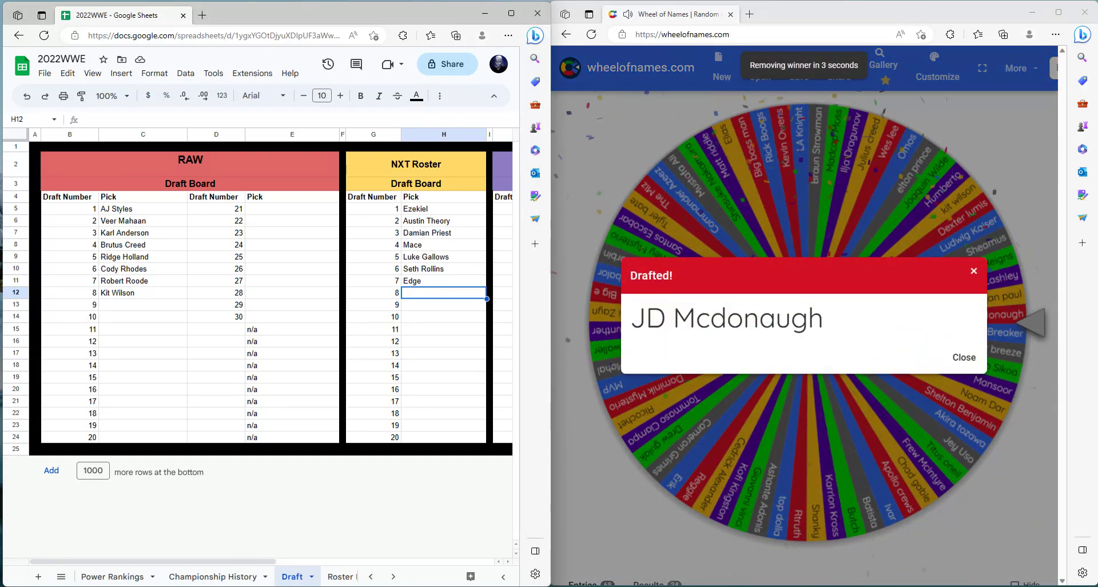
type("JD Mcdo")
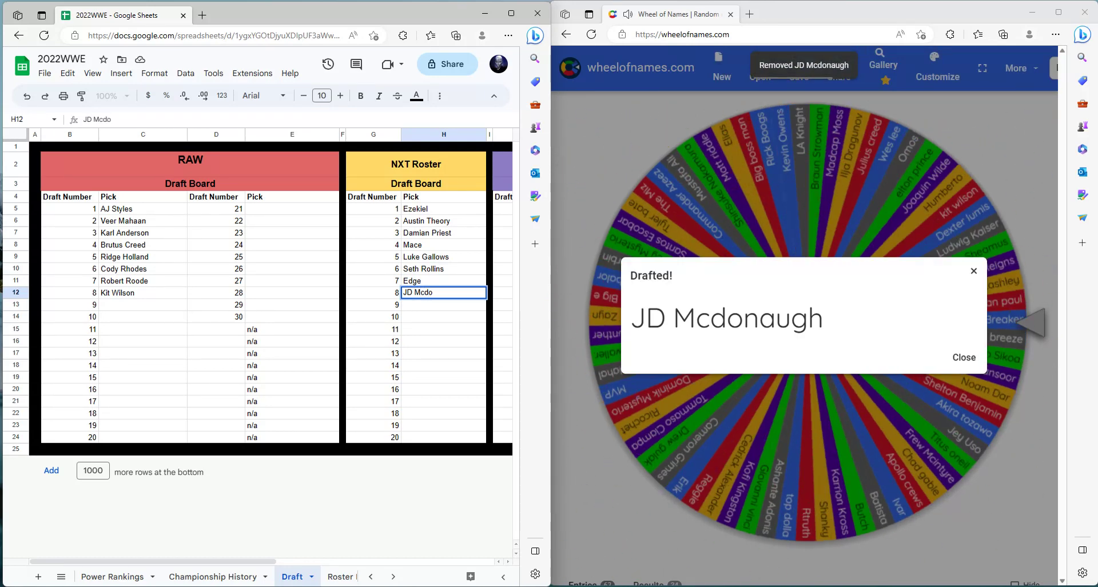
type("naug")
key("Tab")
key("Tab")
key("Tab")
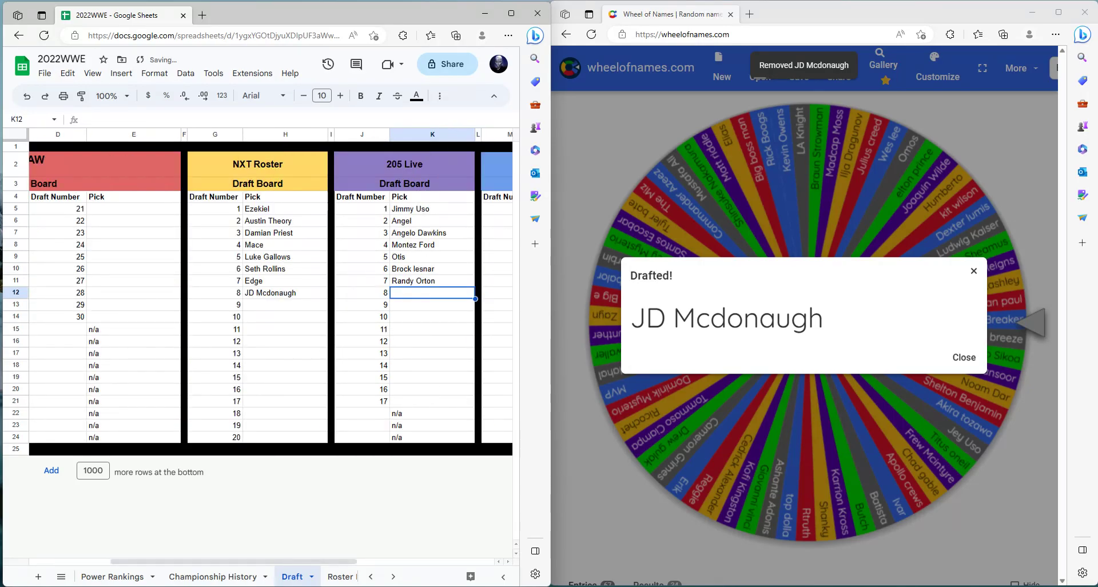
left_click(963, 356)
Step: Spin the wheel for 205 Live and record Giovanni Vinci as its pick for draft number 8 in cell K12
left_click(807, 322)
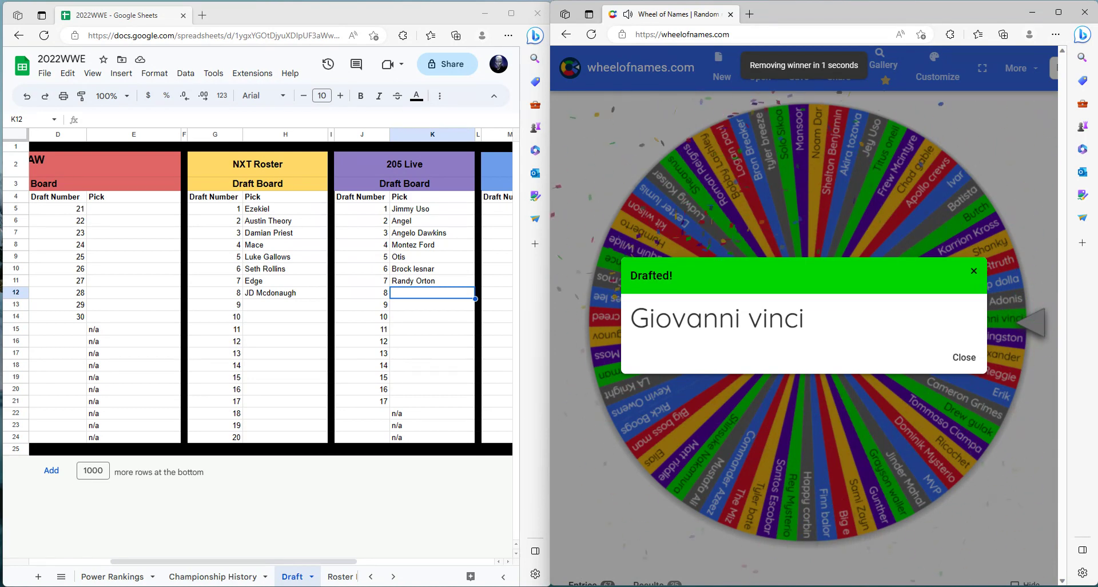
key("alt+Tab")
type("G")
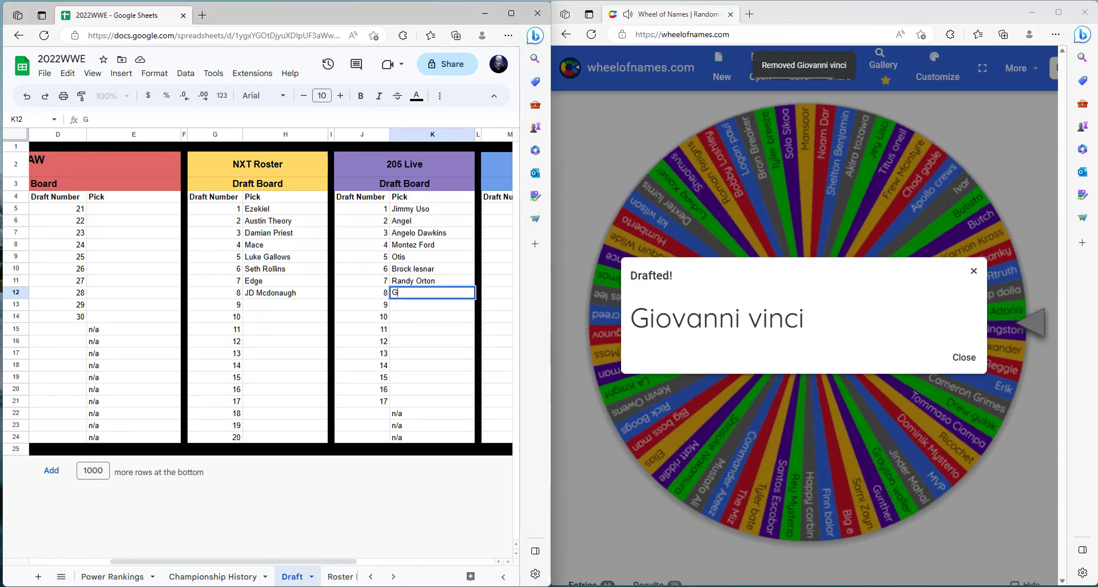
type("iovann")
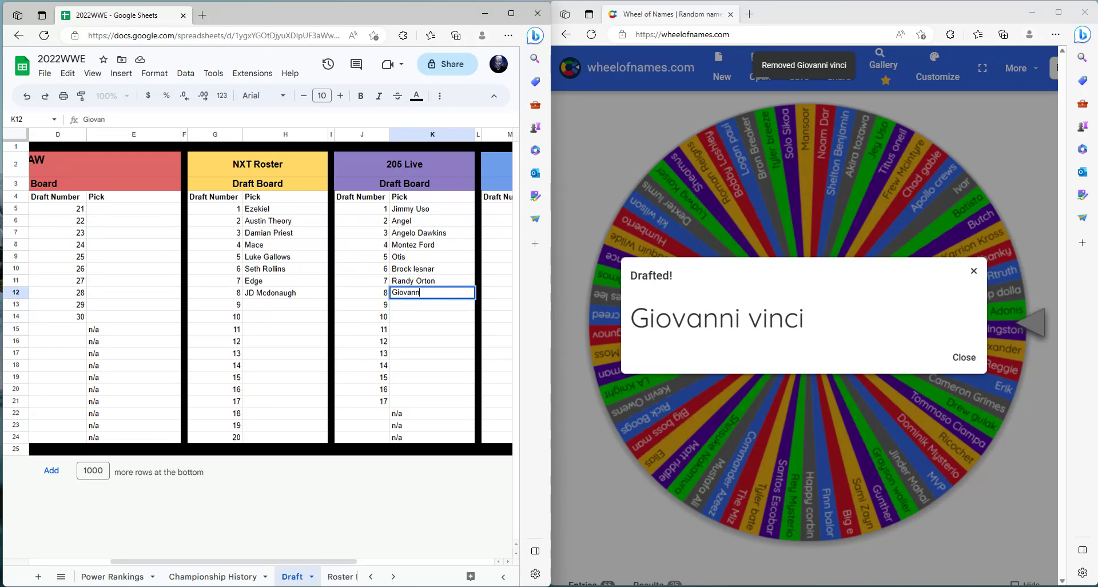
type("i Vin")
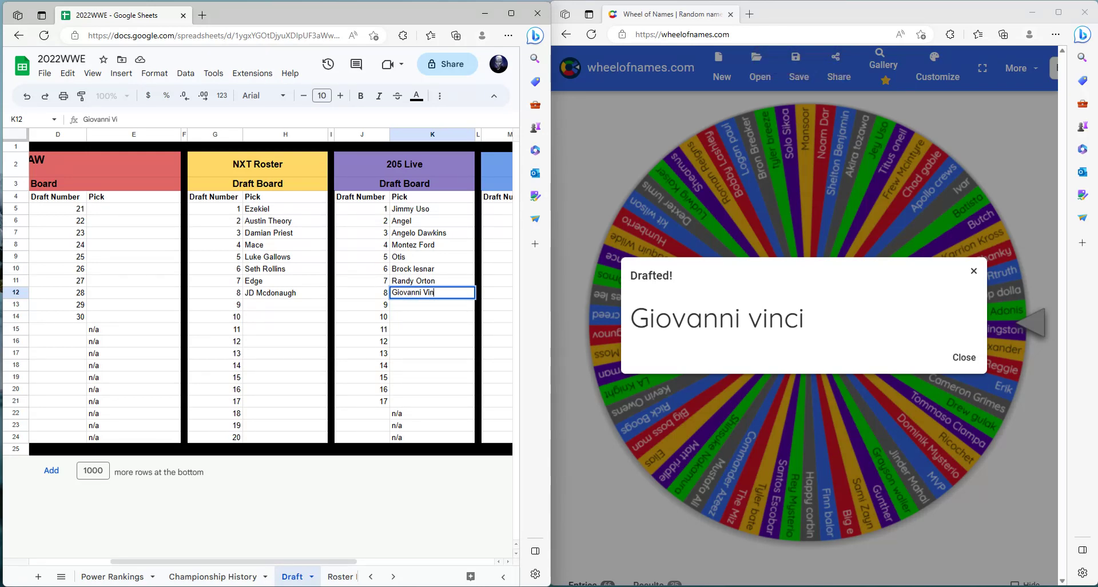
type("ci")
key("Tab")
key("Tab")
key("Tab")
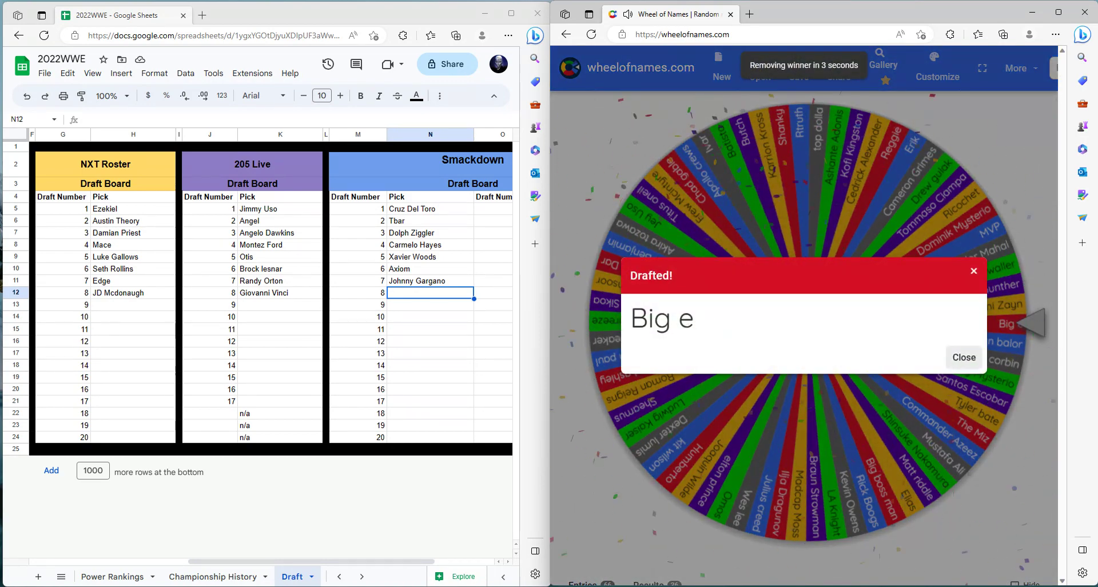
Step: Dismiss the winner announcement and record Big E as Smackdown's pick for draft number 8 in cell N12
left_click(963, 357)
left_click(453, 292)
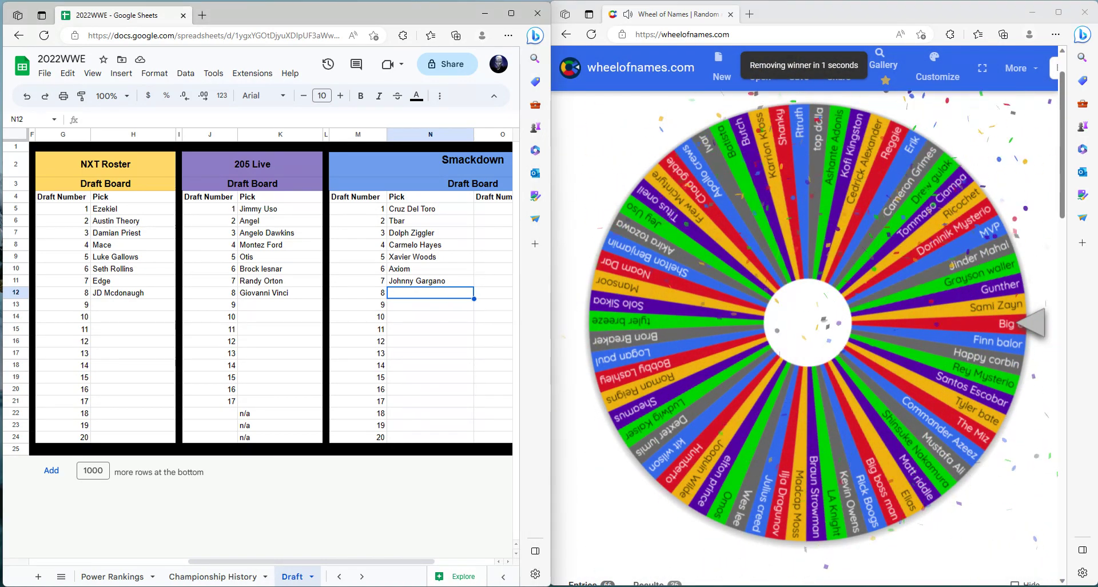
type("Big E")
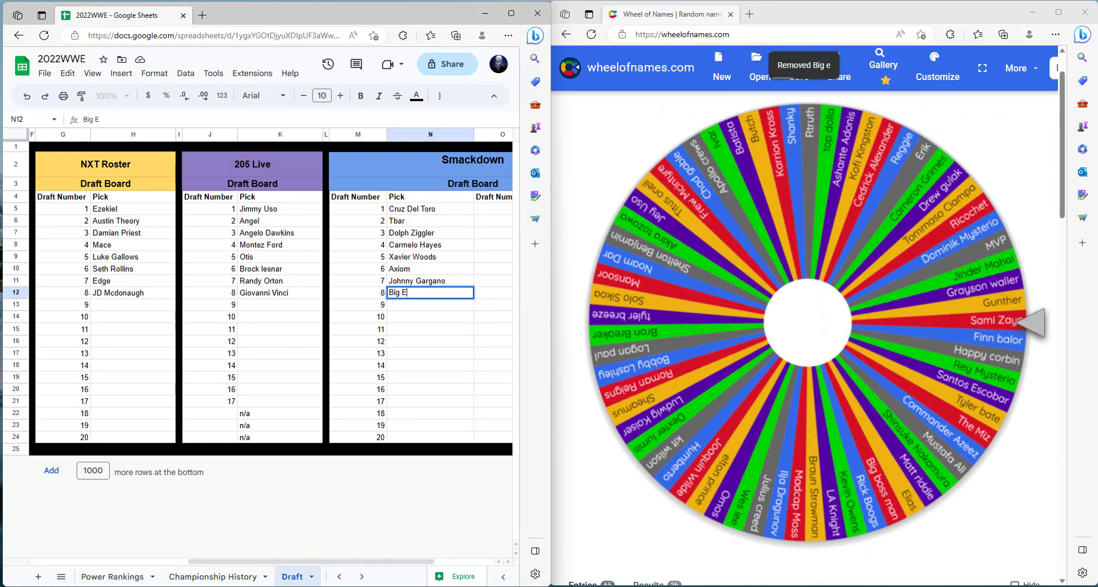
key("Return")
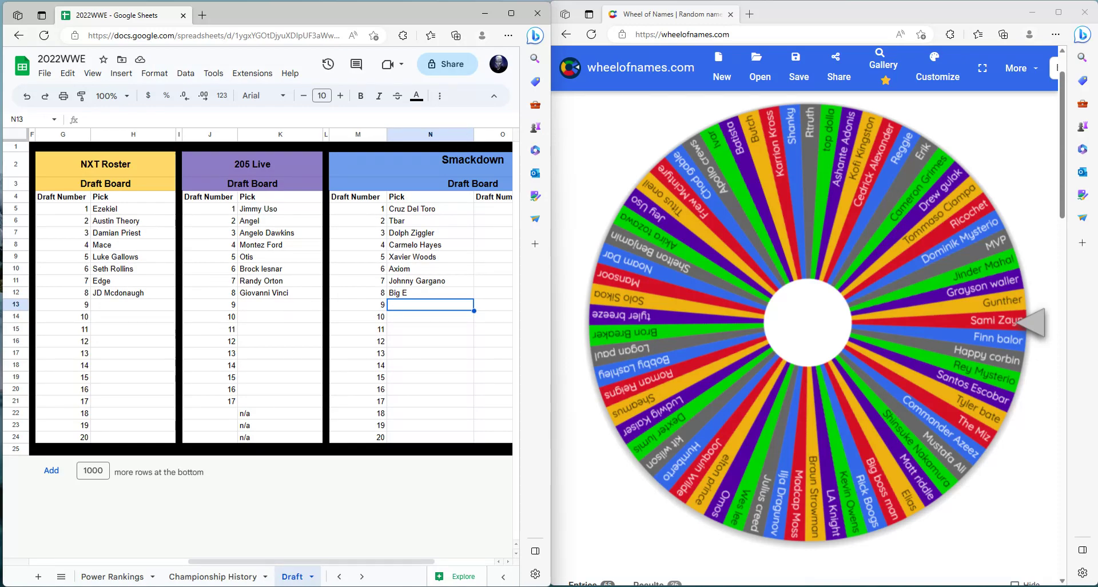
Step: Spin the wheel for RAW, record Butch as its pick for draft number 9 in cell C13, and dismiss the winner announcement
scroll(271, 297, "left", 5)
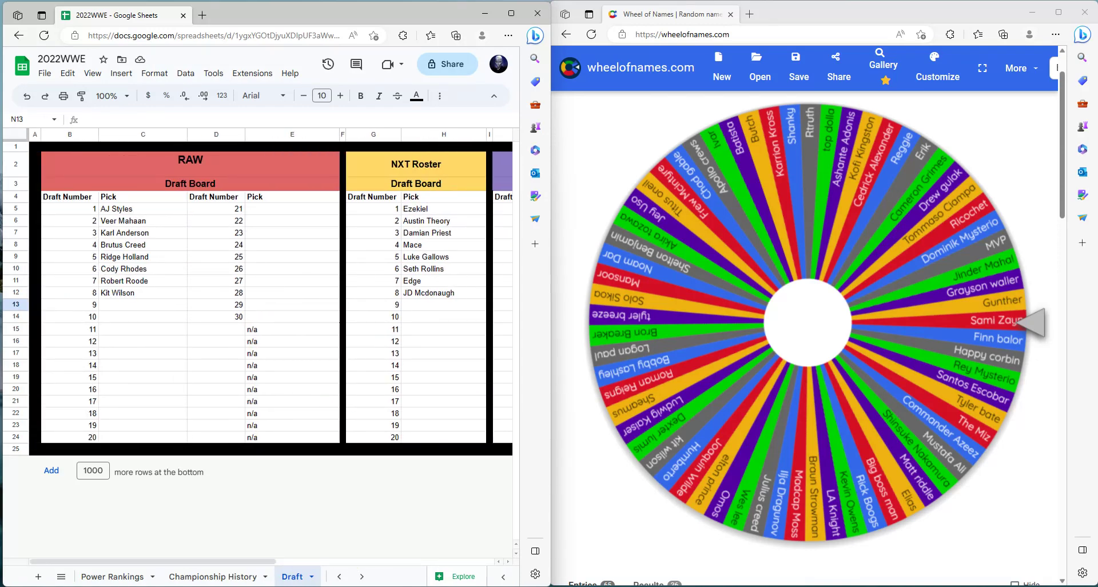
left_click(116, 306)
left_click(807, 322)
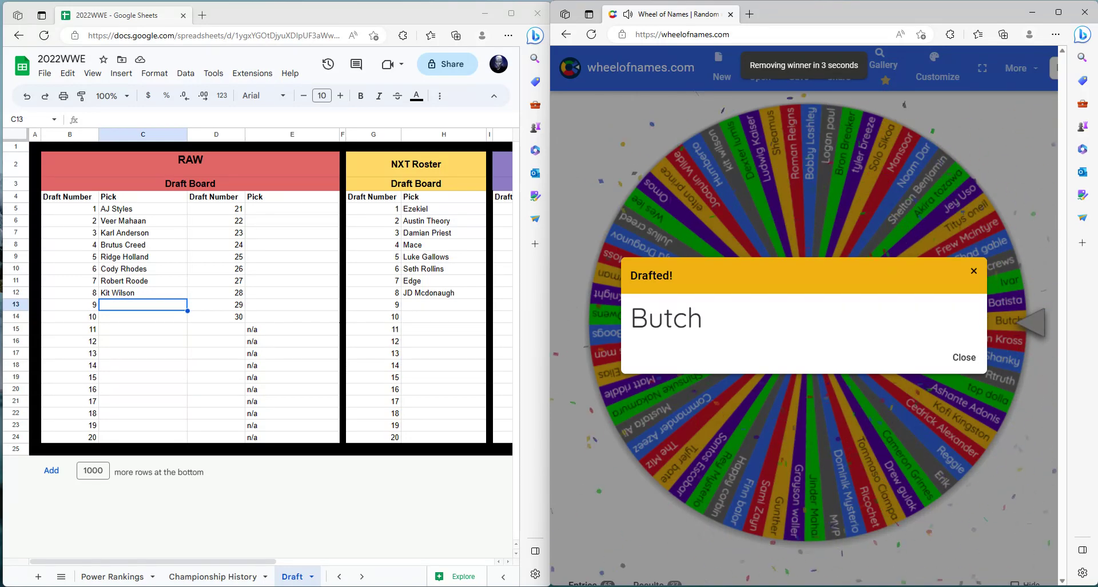
left_click(135, 307)
type("Bu")
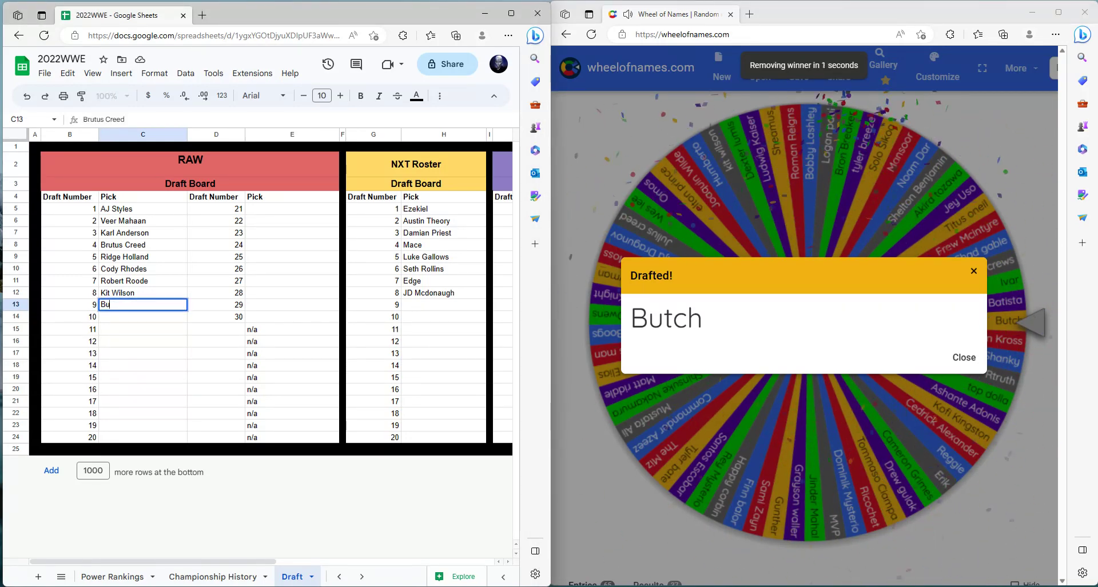
type("tch")
key("Tab")
key("Tab")
key("Tab")
key("Tab")
key("Tab")
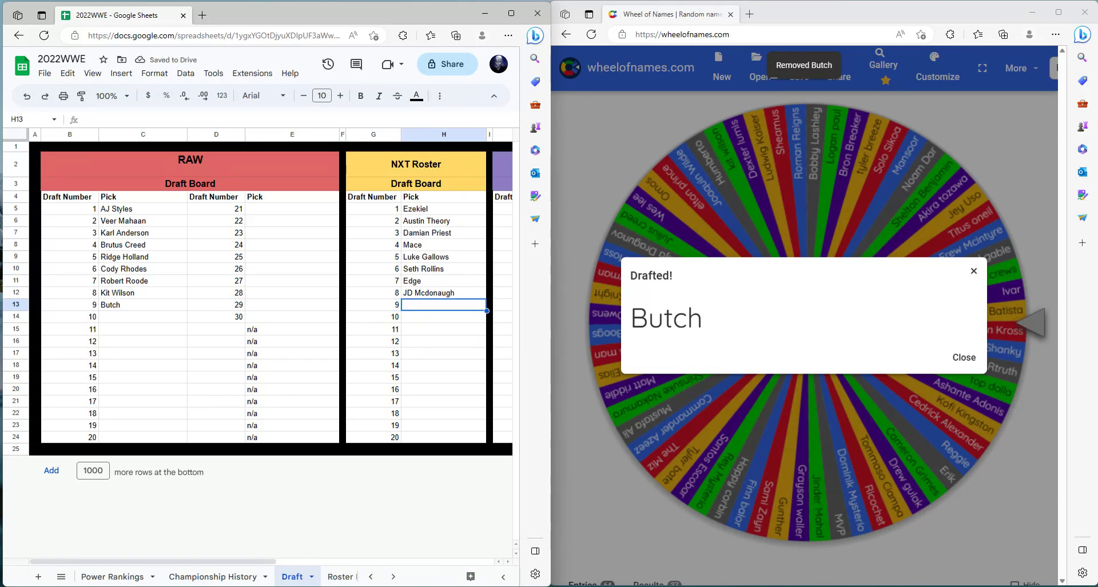
left_click(963, 356)
Step: Spin the wheel for NXT, record Bron Breaker as its pick for draft number 9 in cell H13, and dismiss the winner announcement
left_click(807, 322)
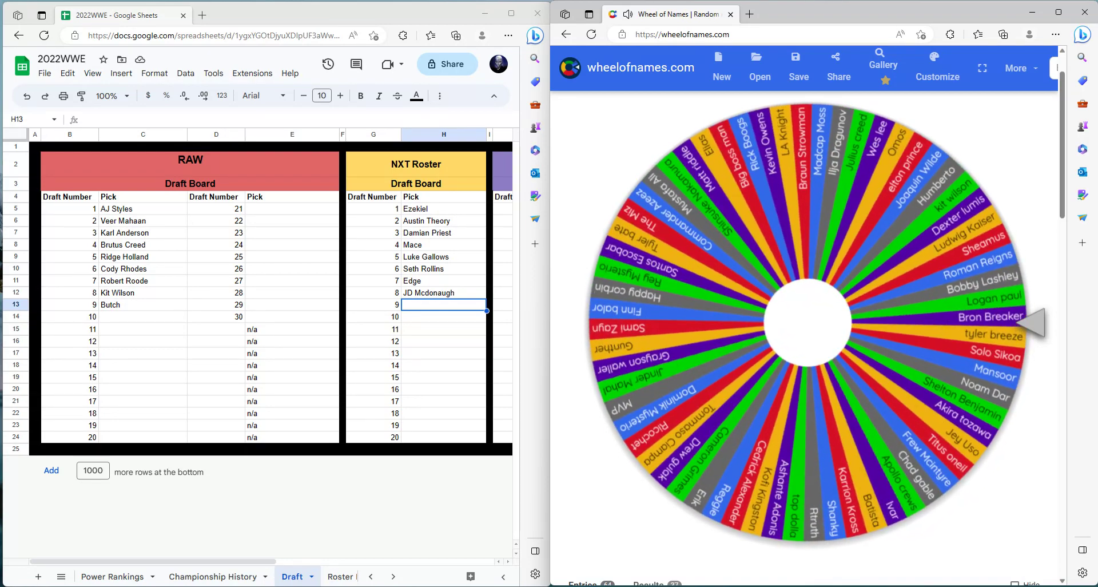
left_click(452, 305)
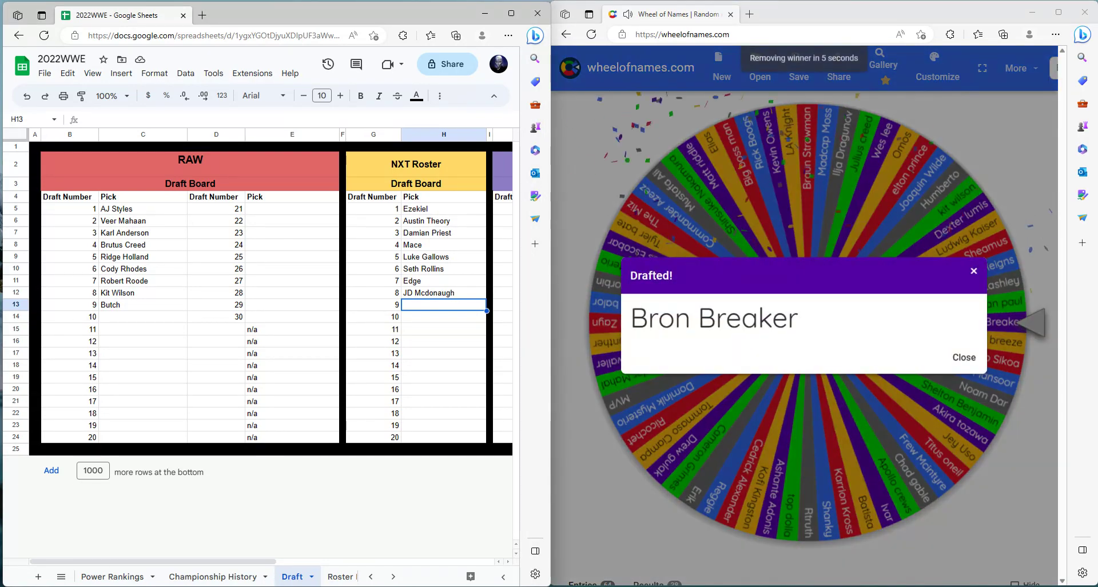
type("Bron Breake")
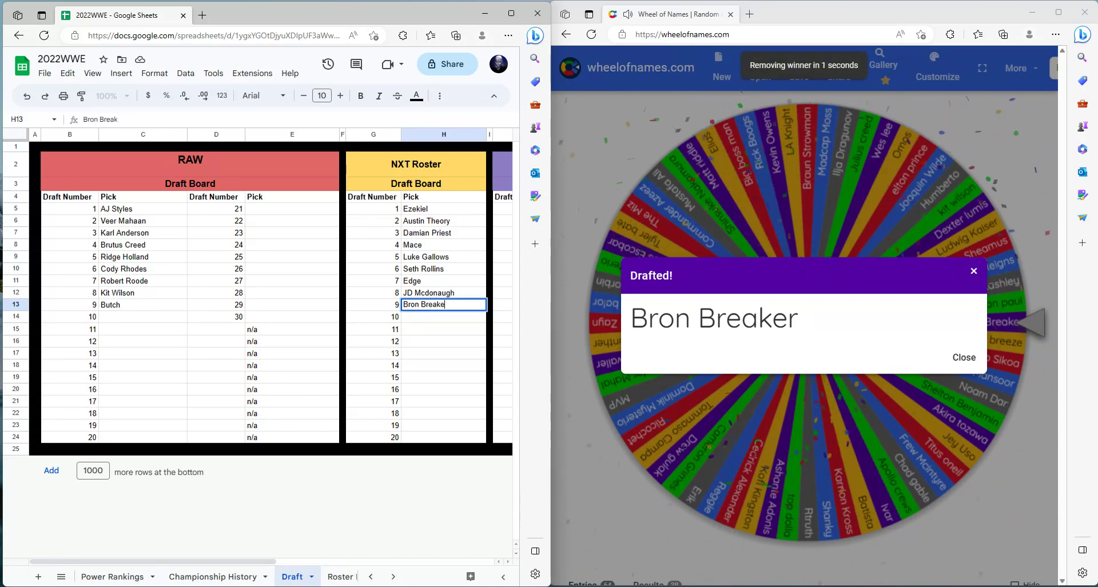
key("Tab")
key("Tab")
key("Tab")
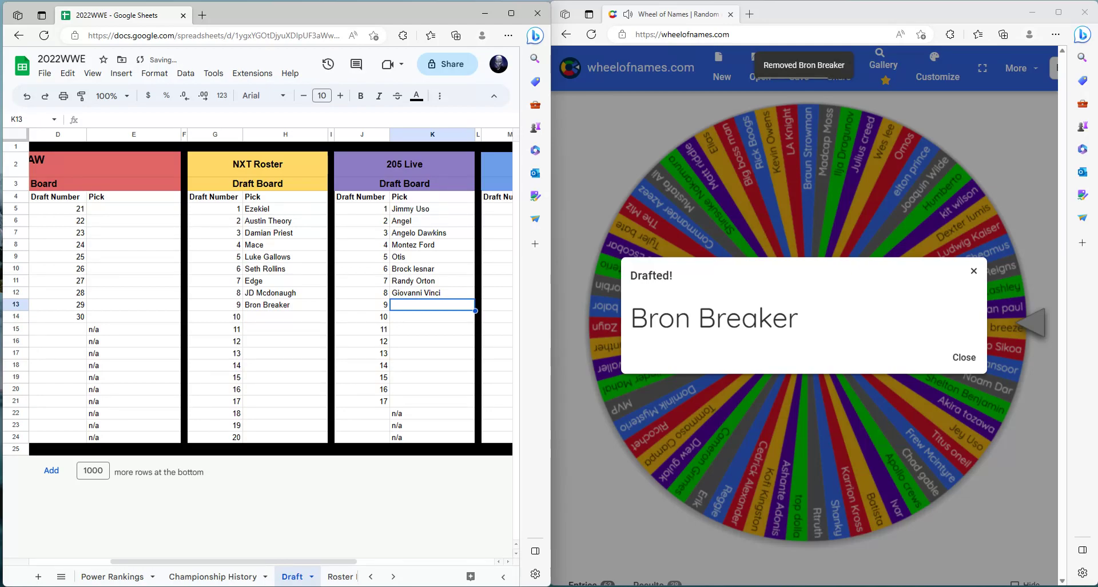
left_click(965, 357)
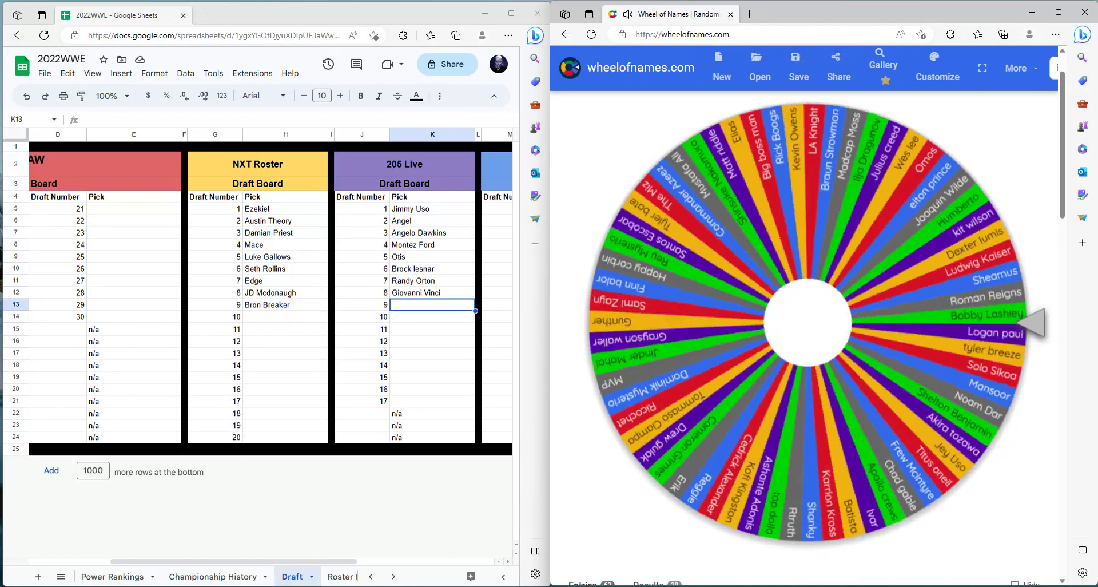
Step: Spin the wheel for 205 Live, record Titus O'Neil as its pick for draft number 9 in cell K13, and dismiss the winner announcement
key("ctrl+Return")
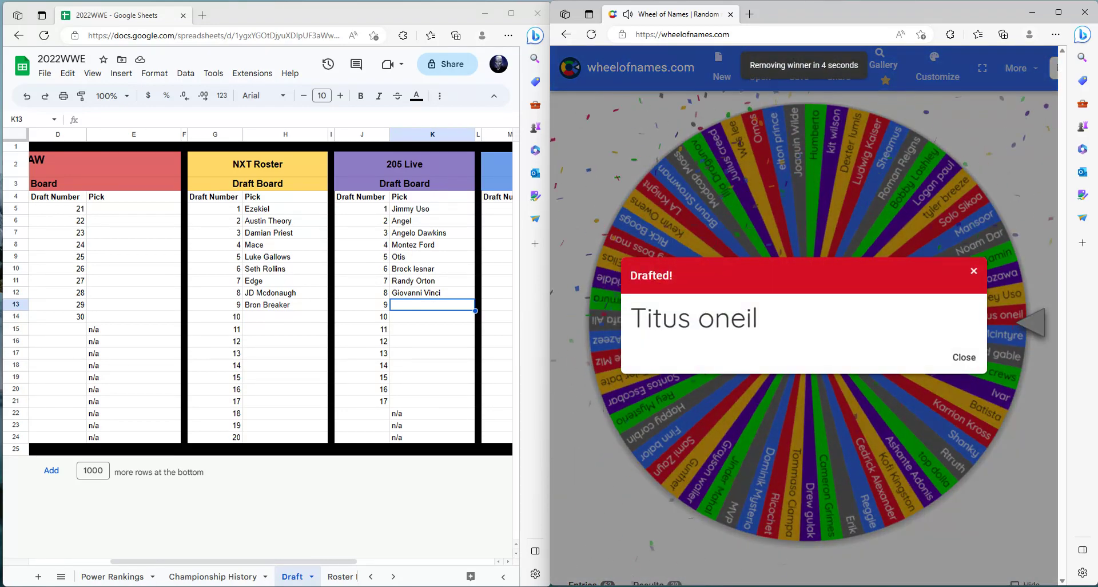
left_click(419, 303)
type("T")
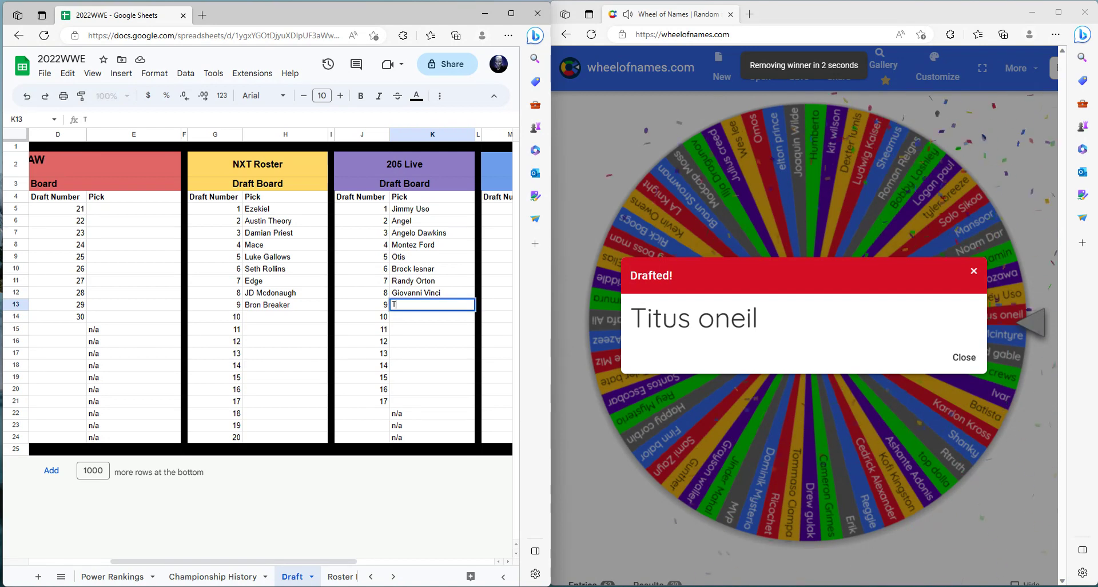
type("itus ")
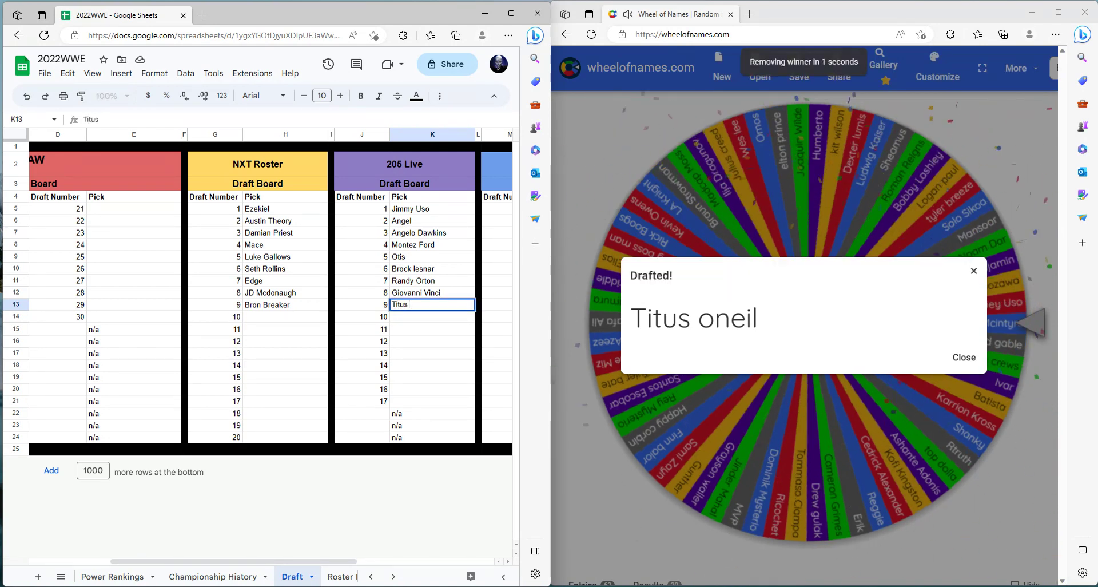
type("O")
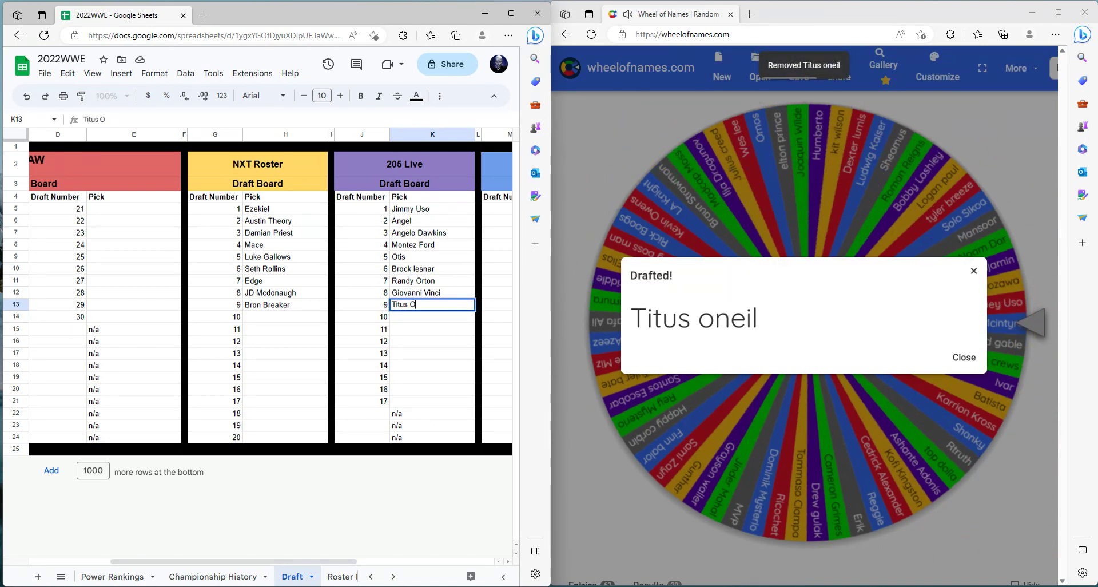
type("'")
key("Tab")
key("Tab")
key("Tab")
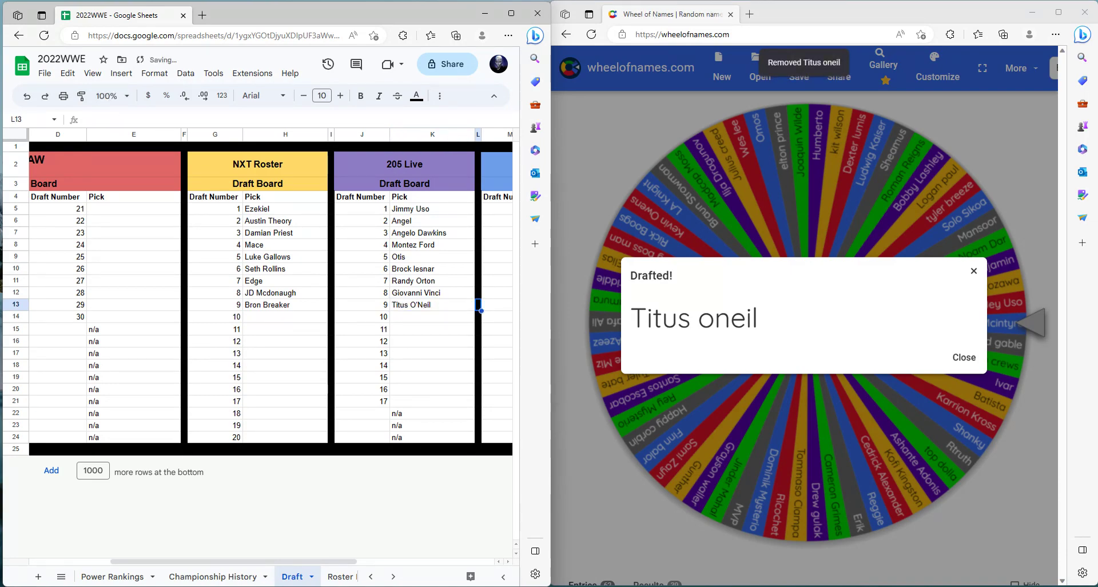
left_click(963, 357)
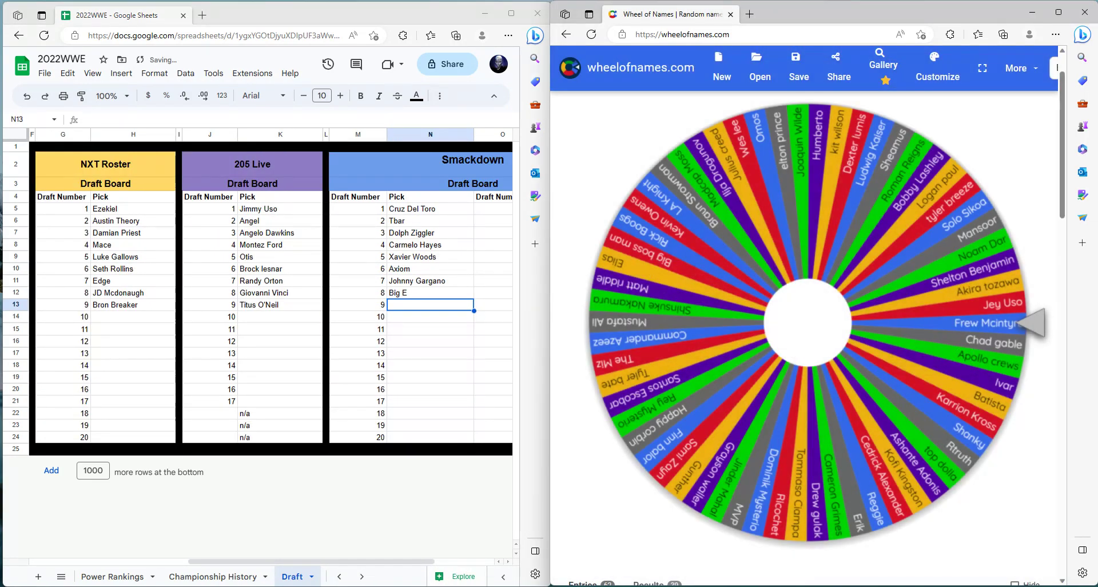
Step: Spin the wheel for Smackdown, dismiss the winner announcement, and record Bobby Lashley as its pick for draft number 9 in cell N13
key("ctrl+Return")
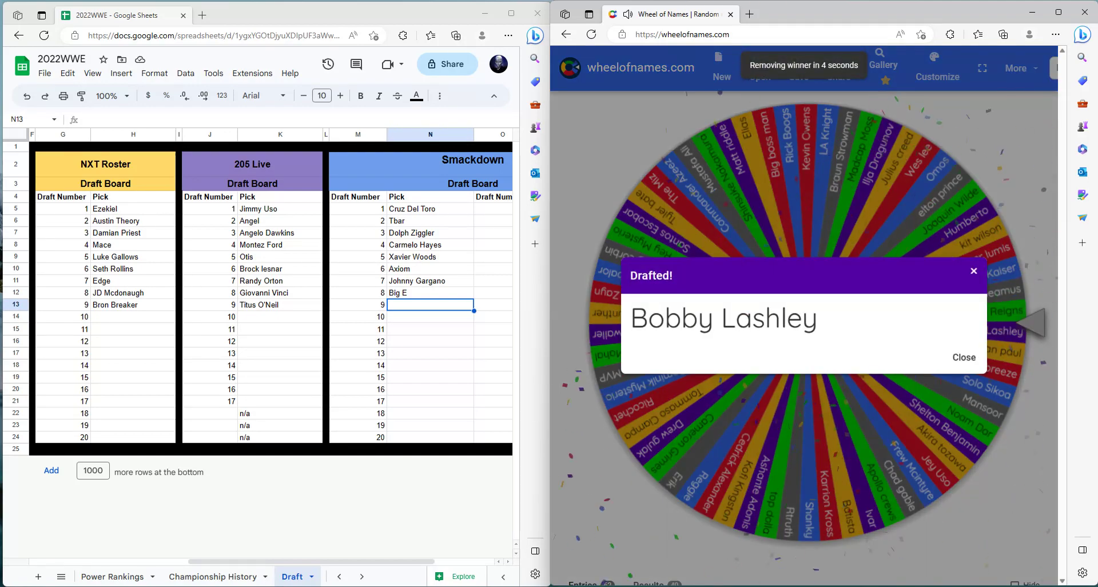
key("Escape")
left_click(398, 302)
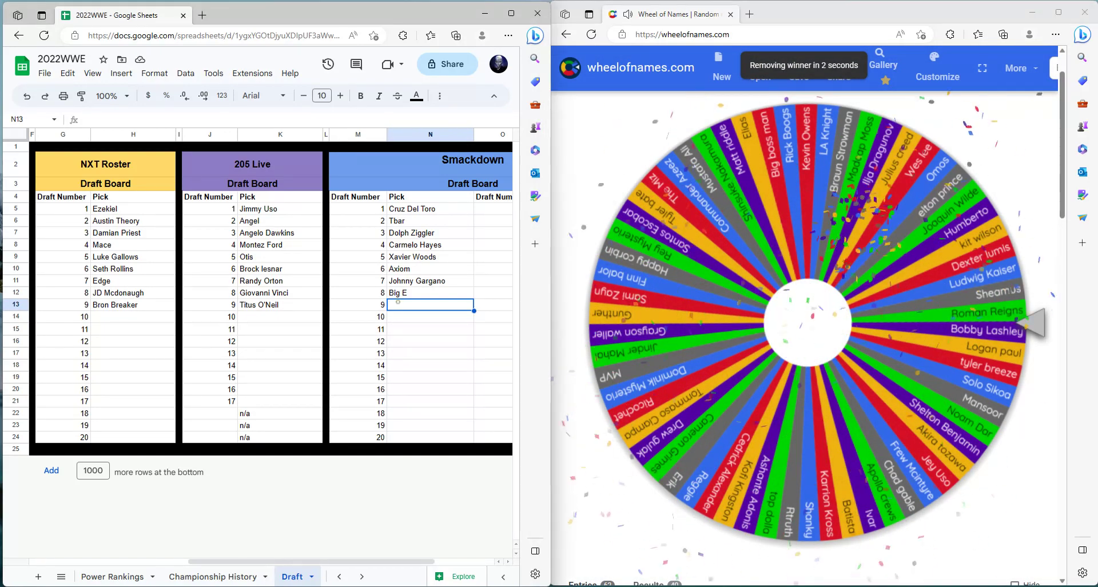
type("Bobby Lash")
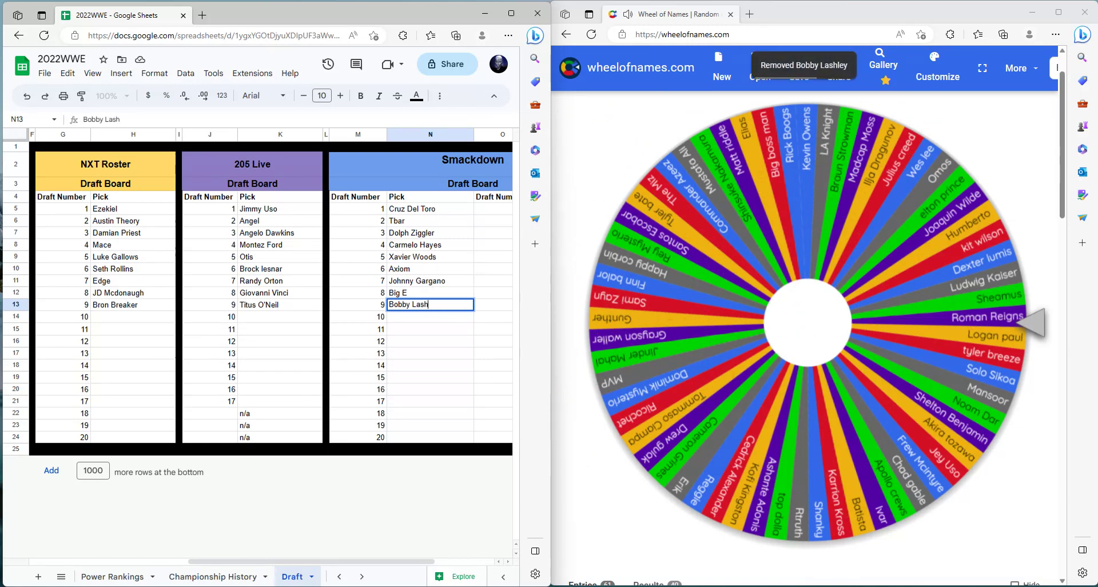
type("ley")
key("Tab")
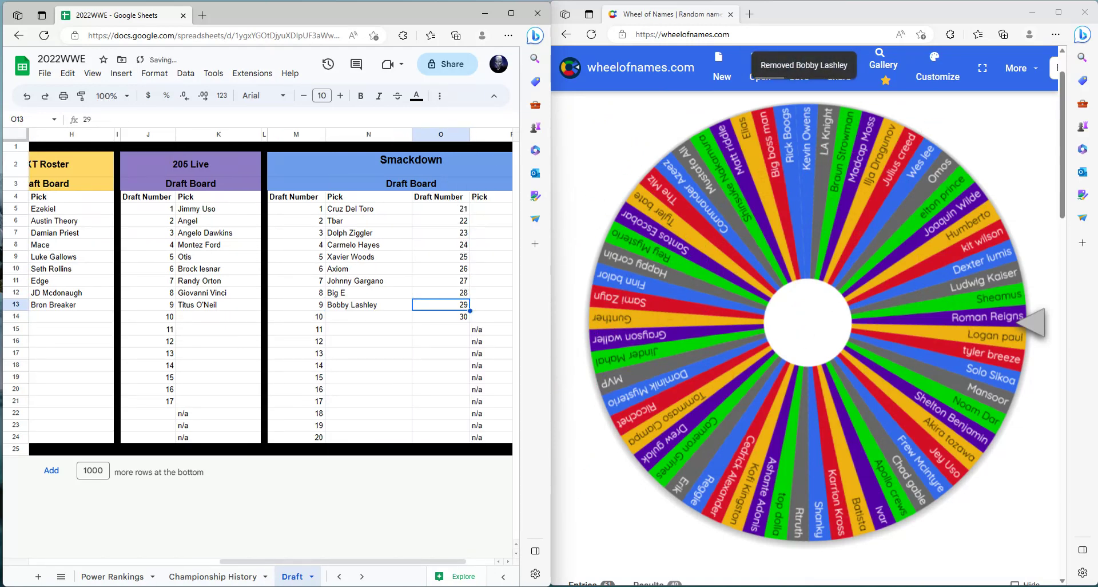
Step: Spin the wheel for RAW, dismiss the winner announcement, and record Omos as its pick for draft number 10 in cell C14
left_click_drag(312, 561, 134, 561)
left_click(114, 316)
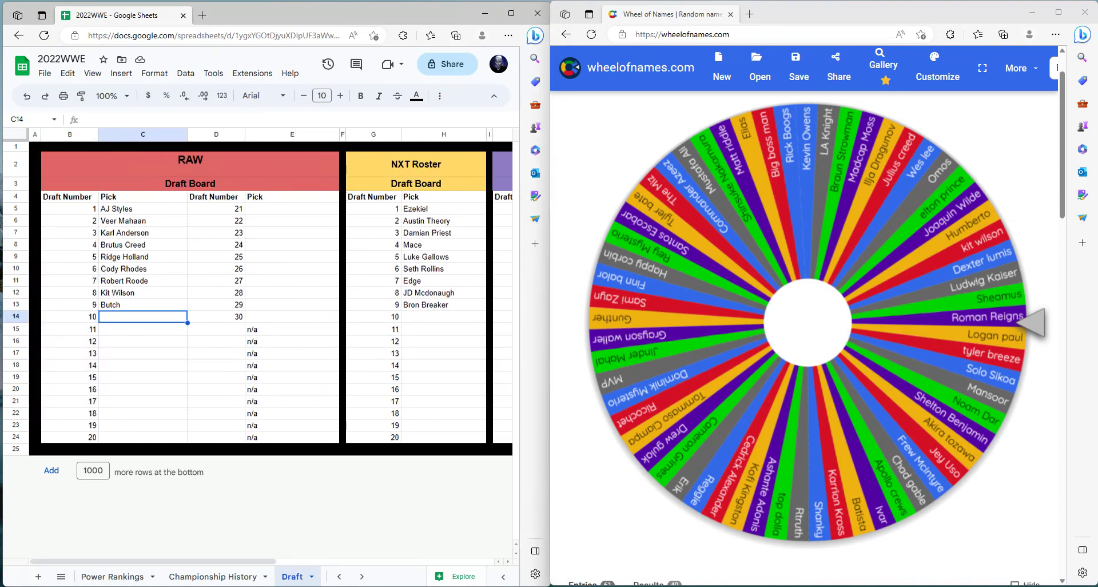
left_click(807, 322)
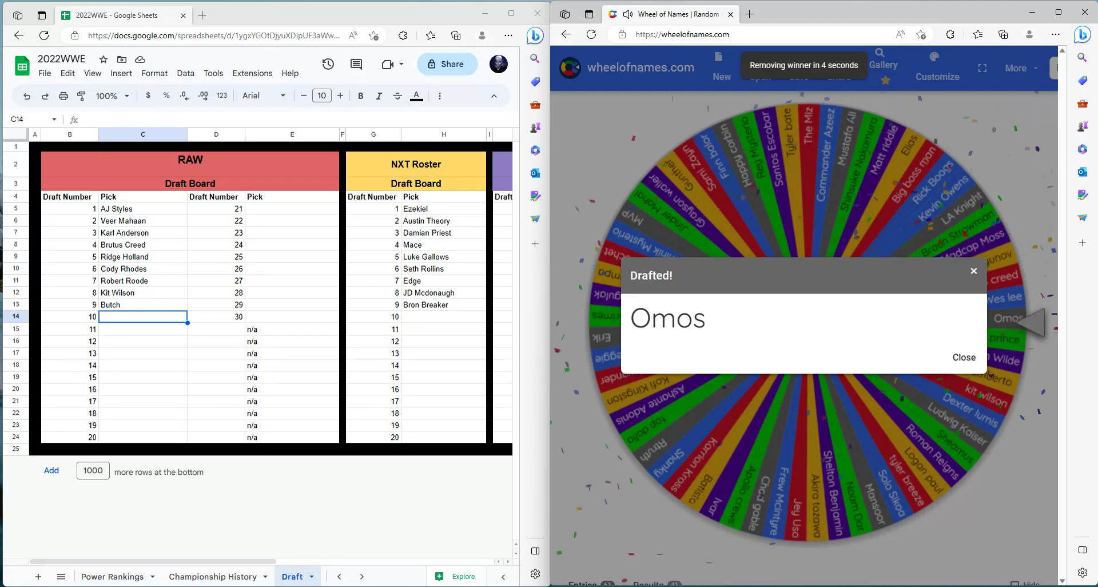
left_click(963, 356)
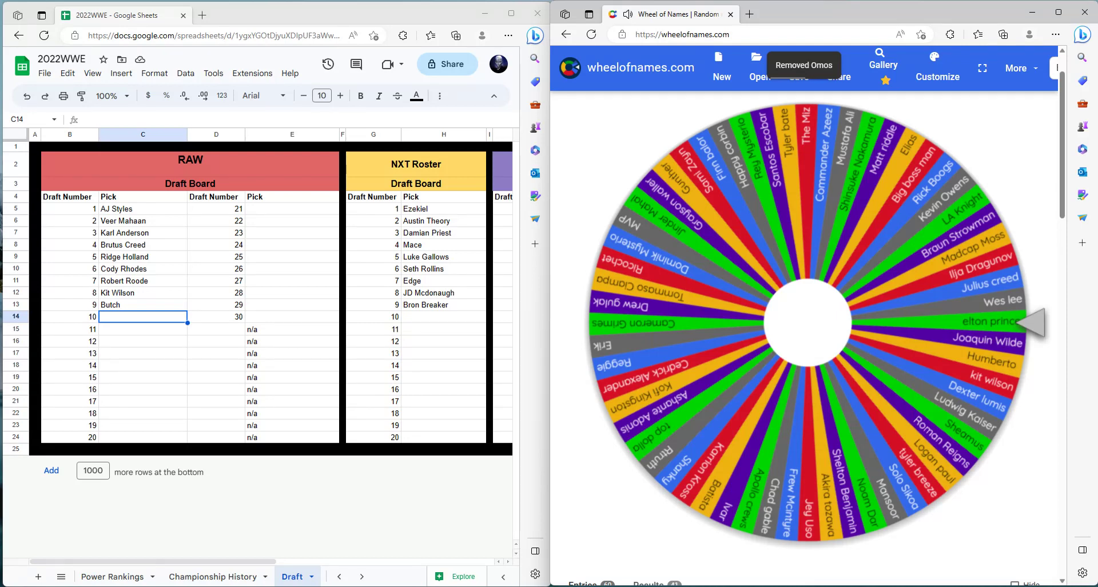
left_click(164, 317)
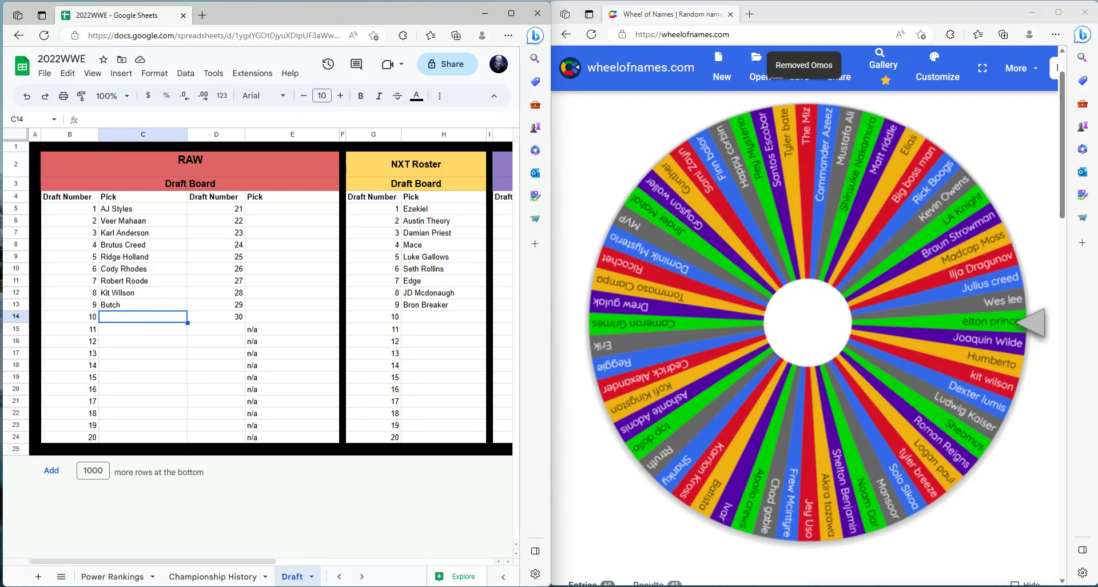
type("Omo")
key("Tab")
key("Tab")
key("Tab")
key("Tab")
key("Tab")
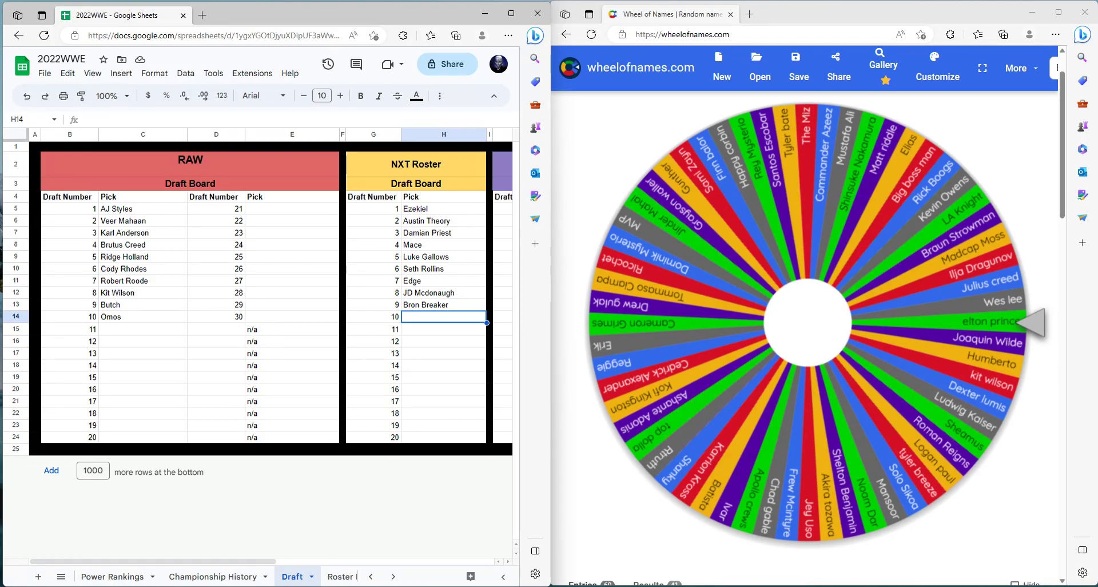
Step: Spin the wheel for NXT, discard the duplicate Kit Wilson draw, respin, and record Braun Strowman as pick number 10 in cell H14, dismissing the announcement
left_click(806, 322)
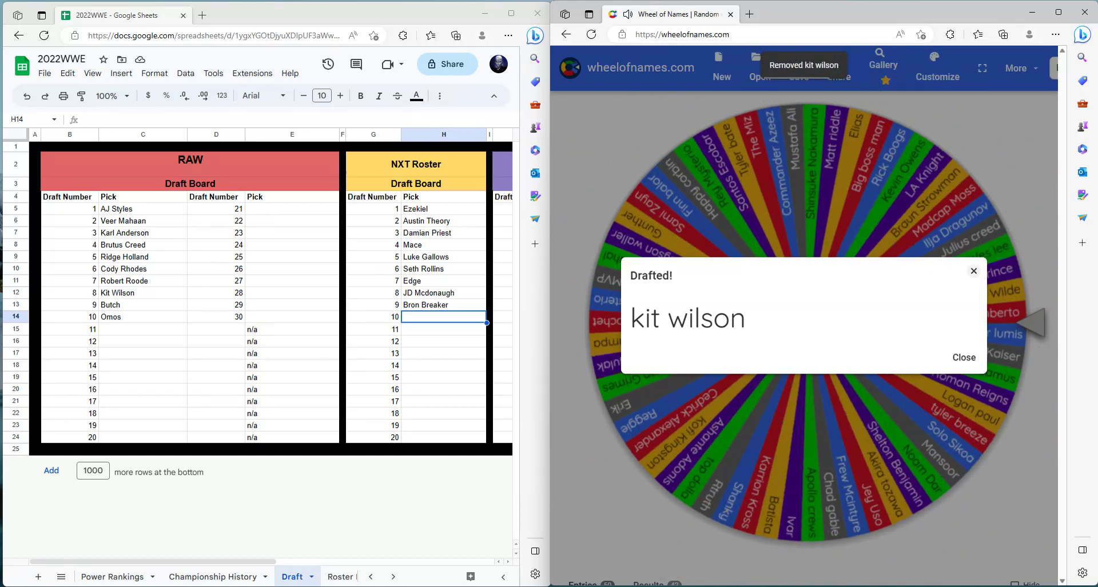
key("Escape")
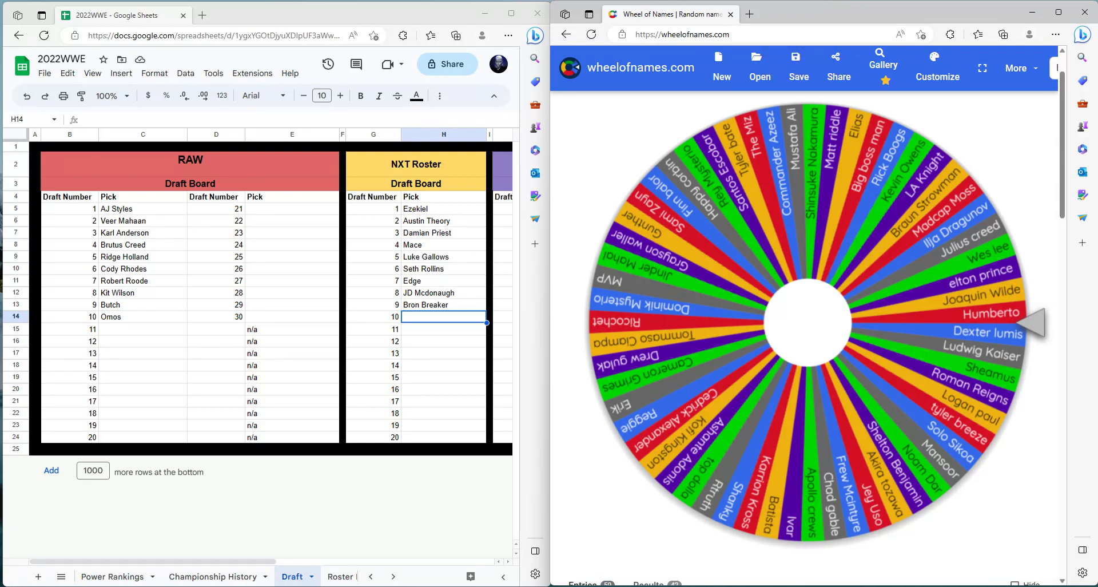
key("ctrl+Return")
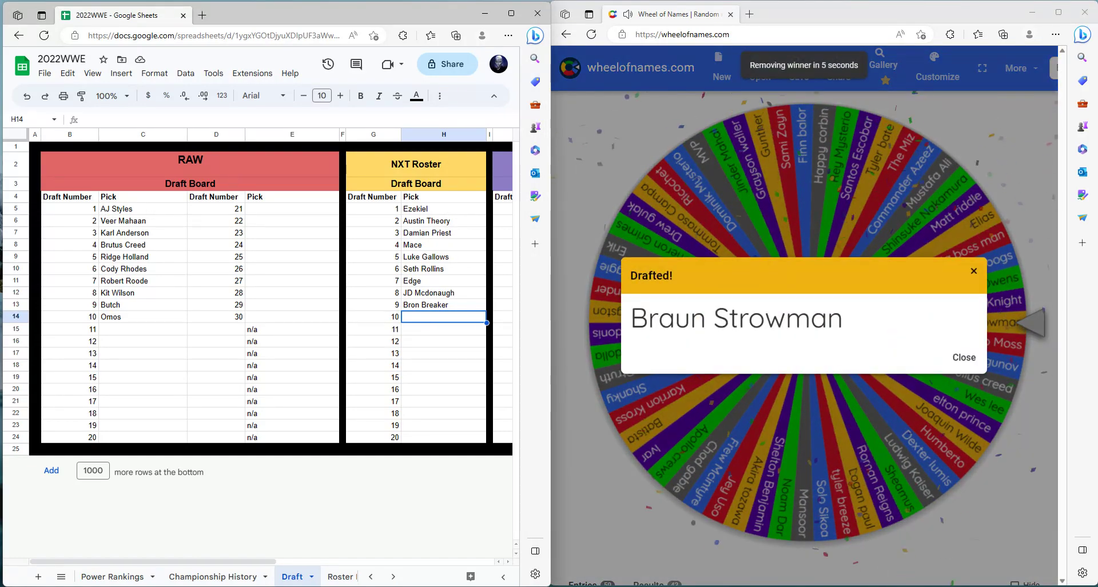
type("Braun ")
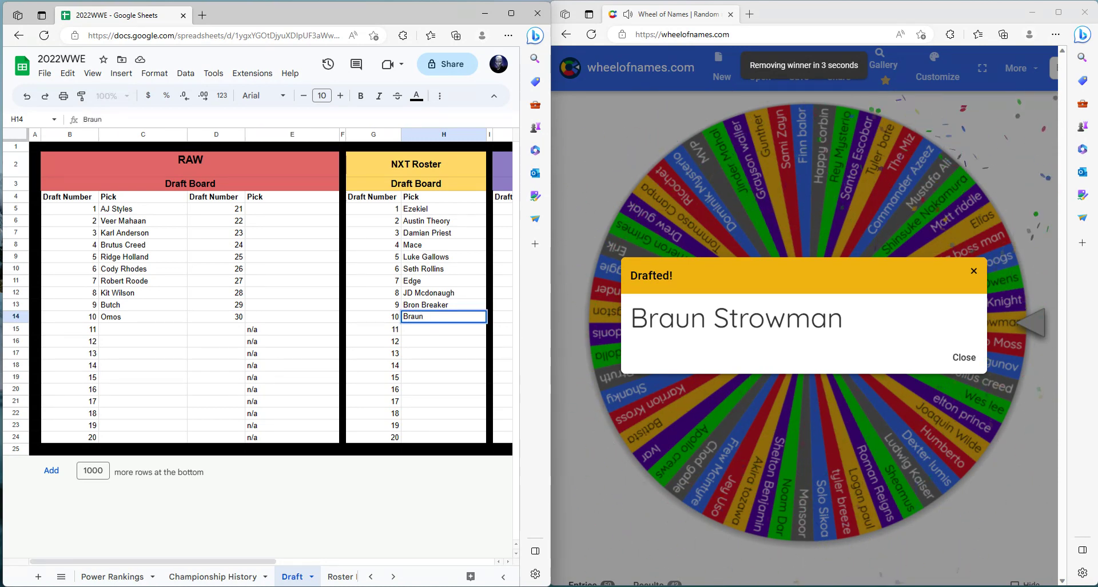
type("Strowman")
key("Tab")
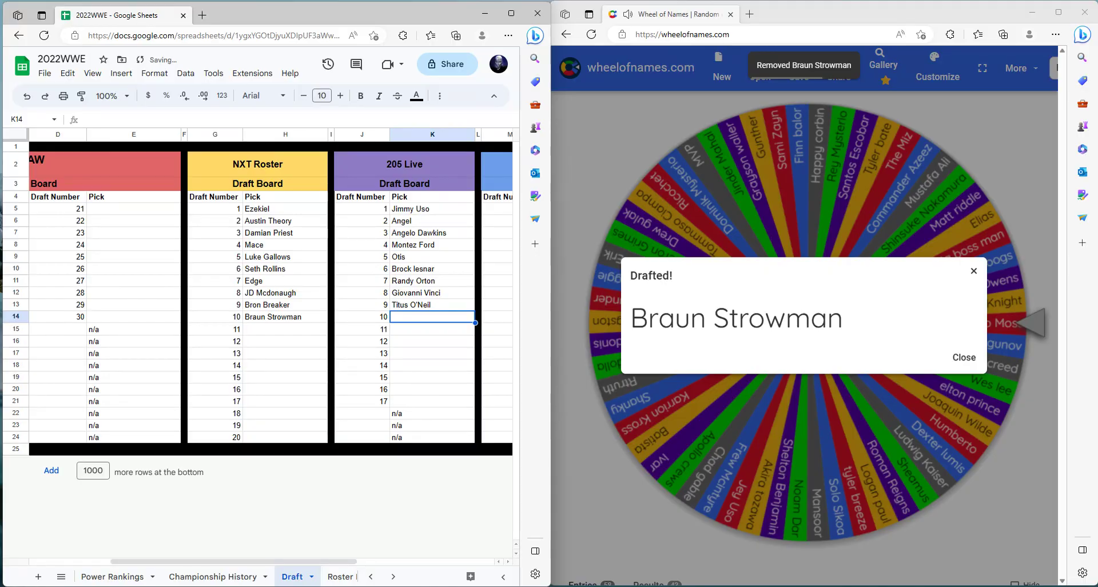
left_click(963, 357)
Step: Spin the wheel for 205 Live, record Tyler Bate as its pick for draft number 10 in cell K14, and dismiss the winner announcement
left_click(806, 322)
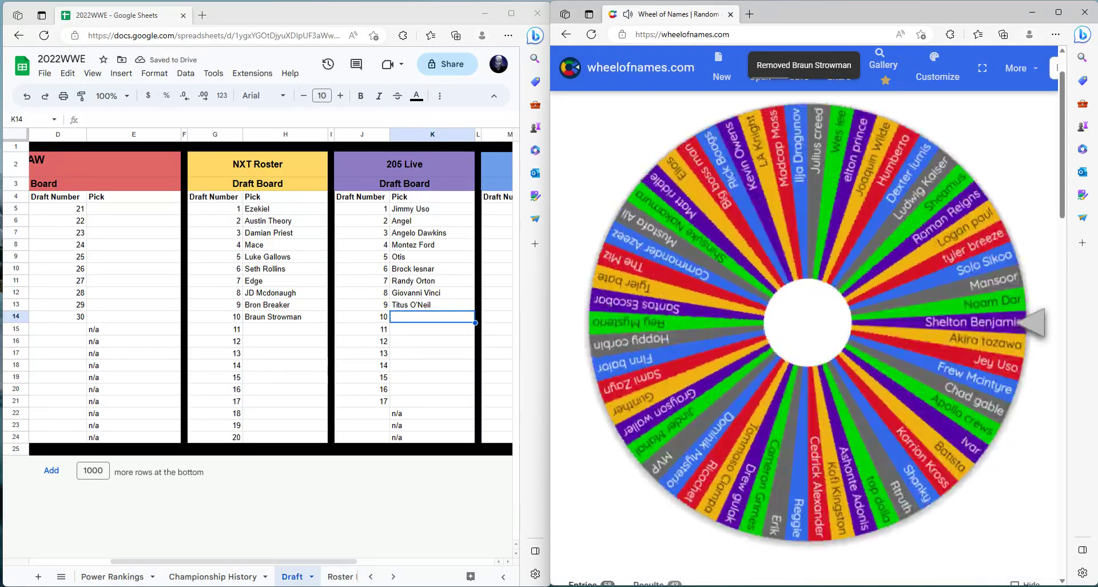
left_click(399, 316)
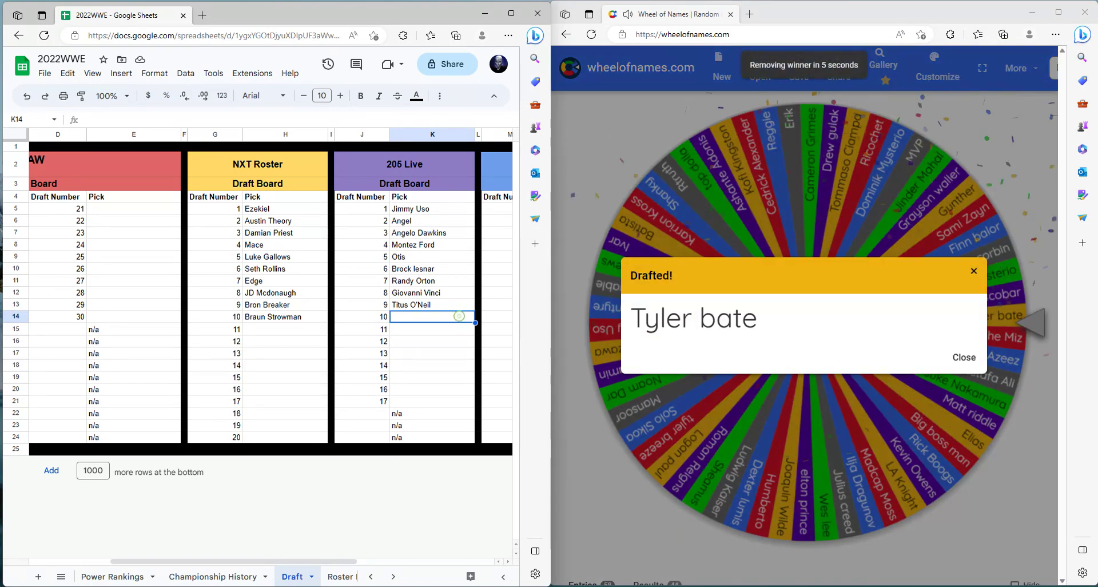
type("Ty")
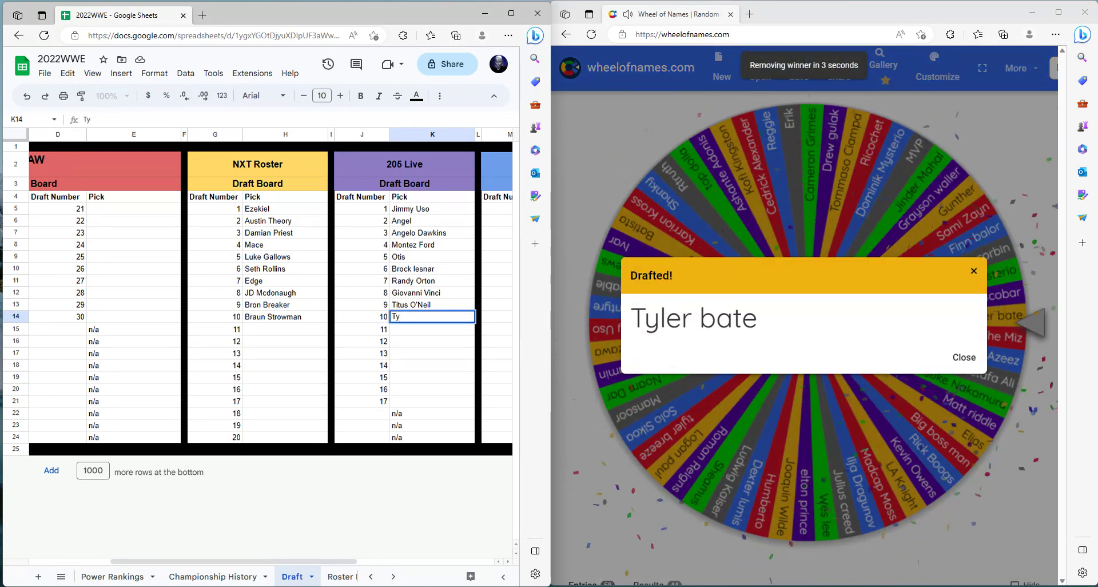
type("ler Bate")
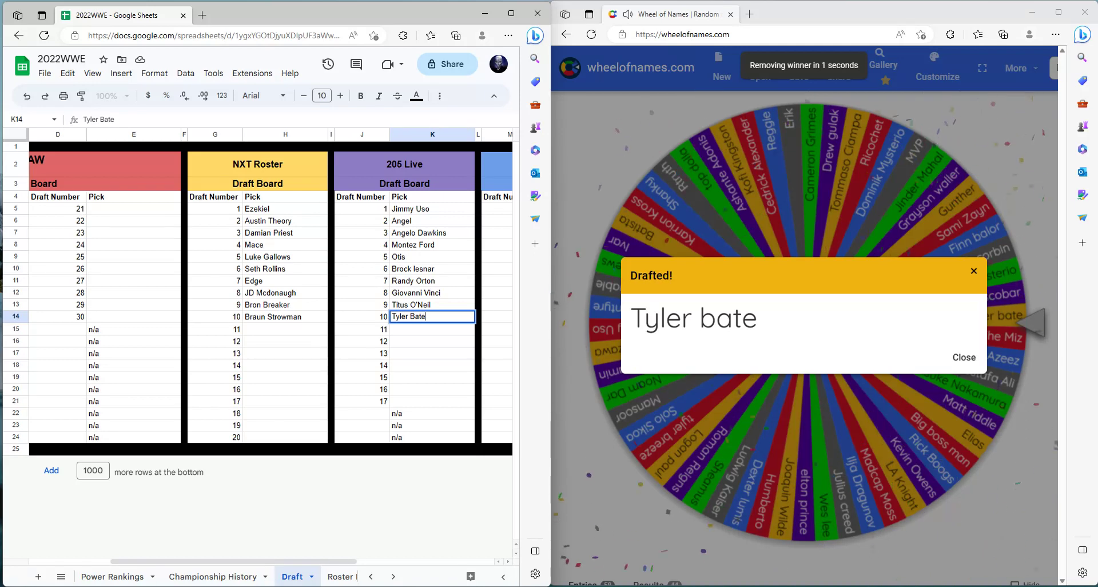
key("Tab")
key("Tab")
key("Tab")
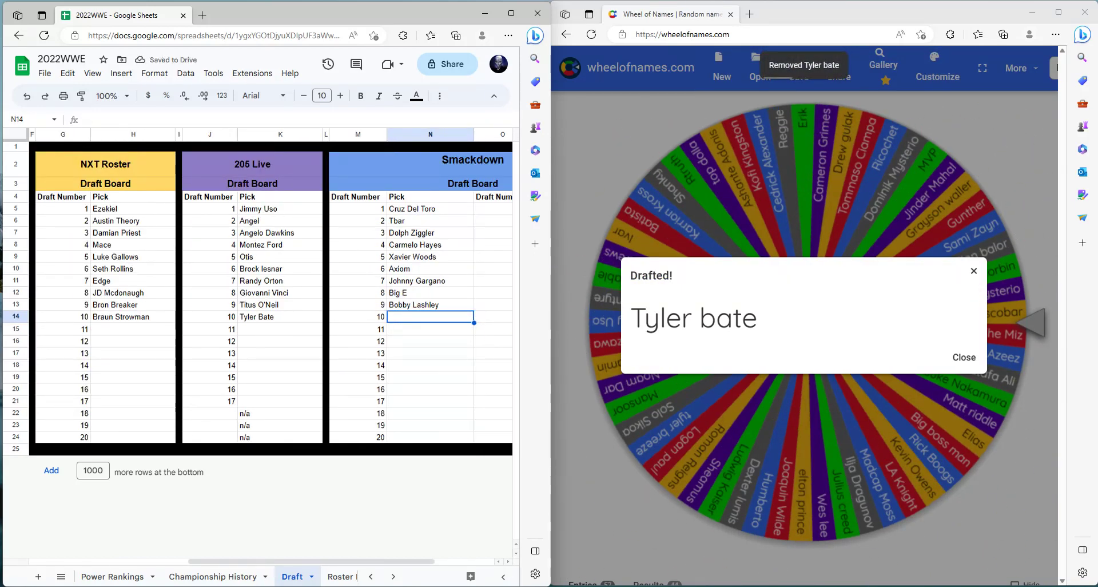
left_click(963, 356)
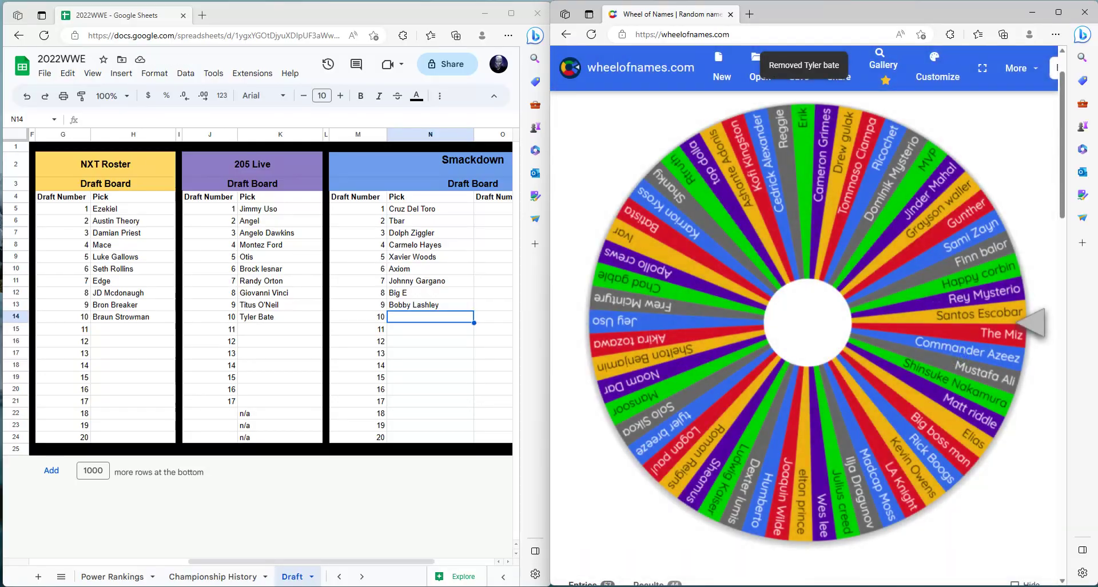
Step: Spin the wheel for Smackdown, record Ivar as its pick for draft number 10 in cell N14, and dismiss the winner announcement
key("ctrl+Return")
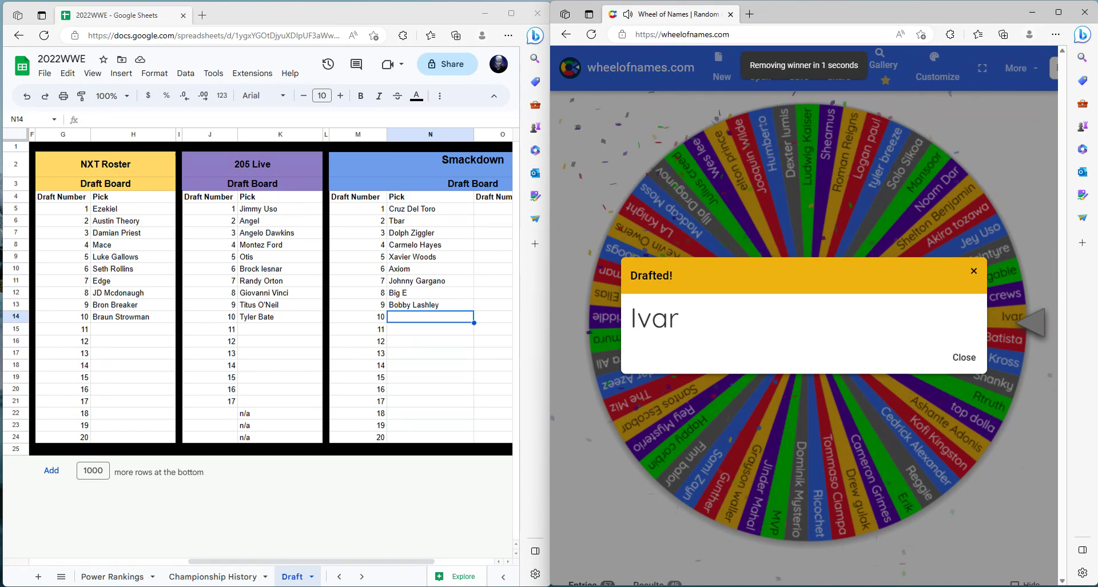
key("alt+Tab")
type("I")
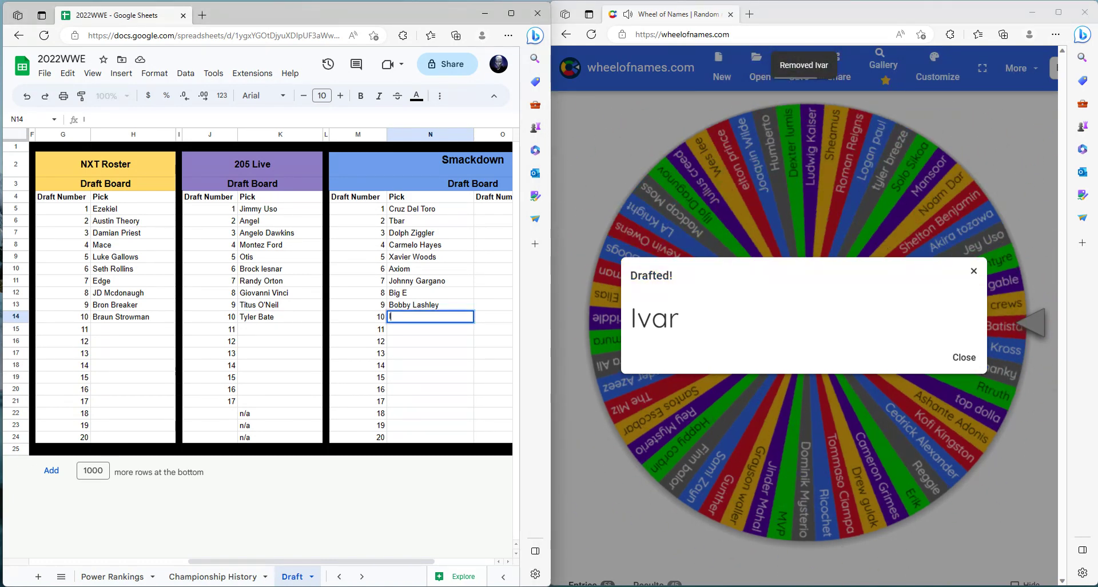
key("Tab")
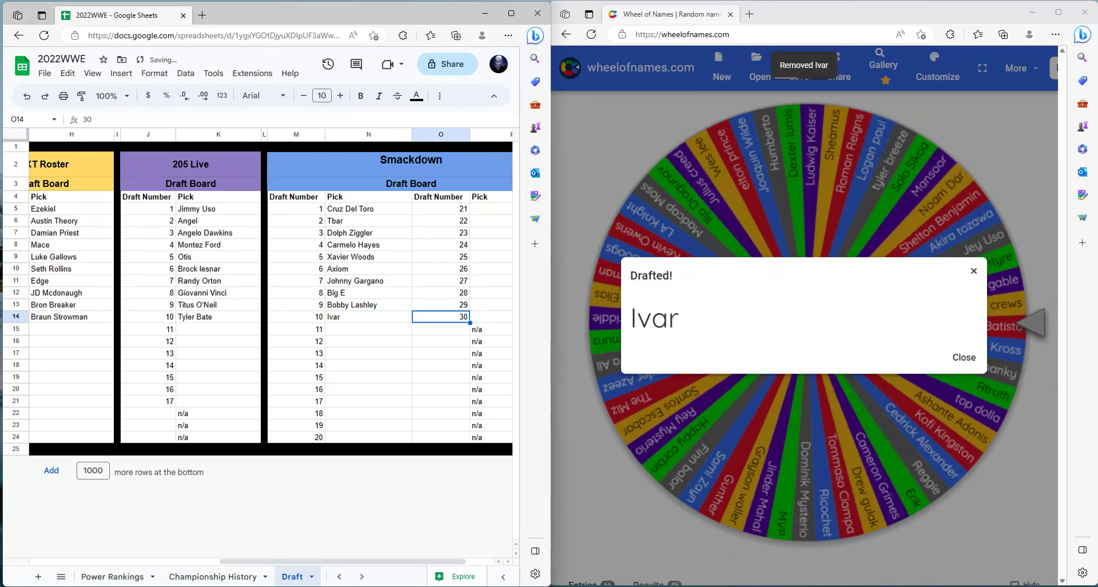
left_click_drag(342, 561, 153, 561)
left_click(111, 324)
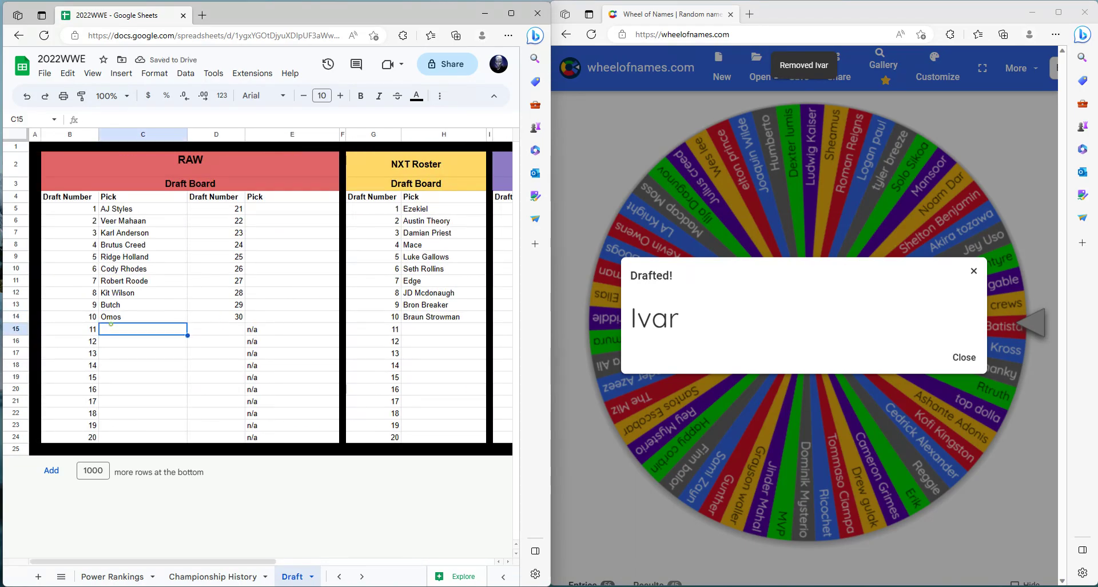
left_click(969, 355)
left_click(964, 357)
Step: Spin the wheel for RAW, dismiss the winner announcement, and record The Miz as its pick for draft number 11 in cell C15
left_click(807, 321)
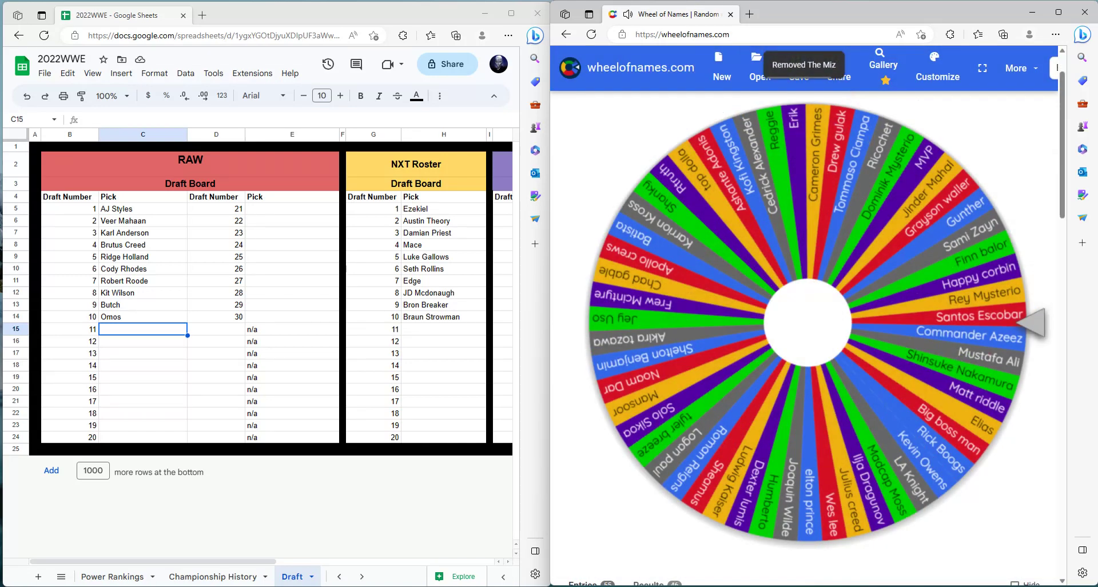
left_click(168, 327)
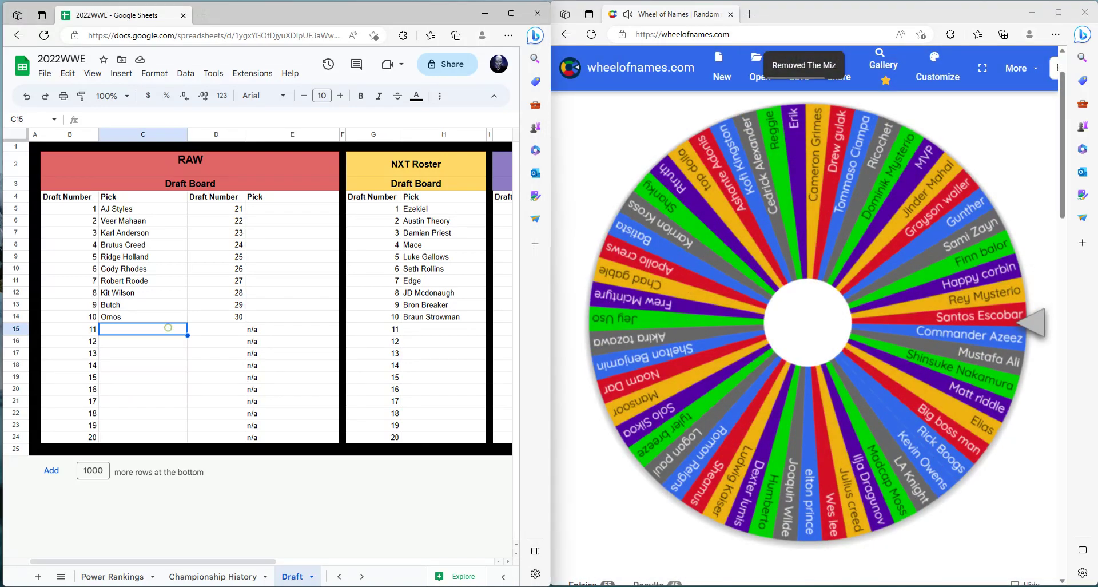
type("The ")
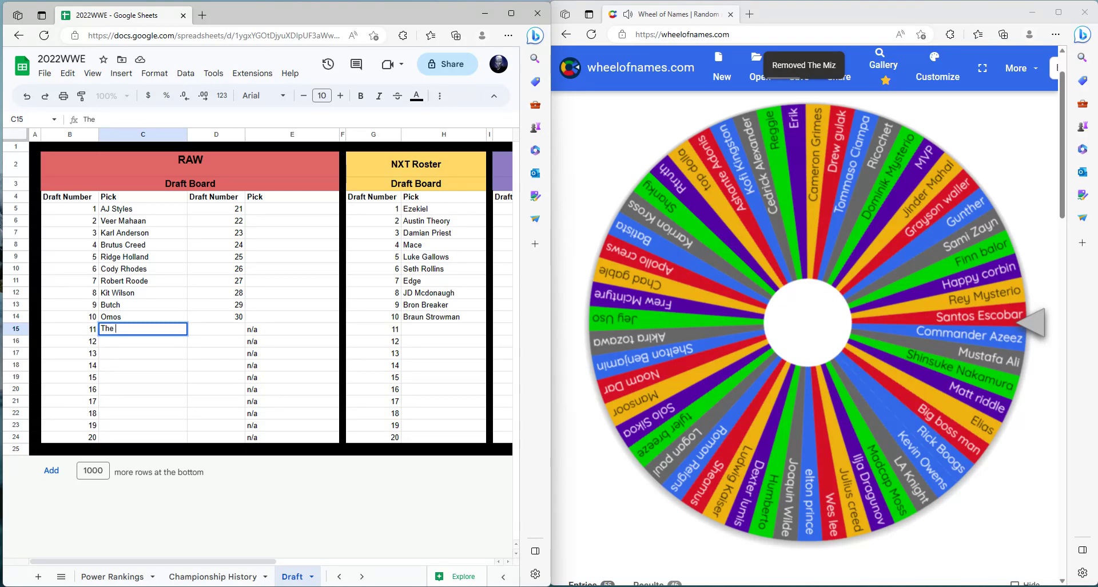
type("M")
key("Tab")
key("Tab")
key("Tab")
key("Tab")
key("Tab")
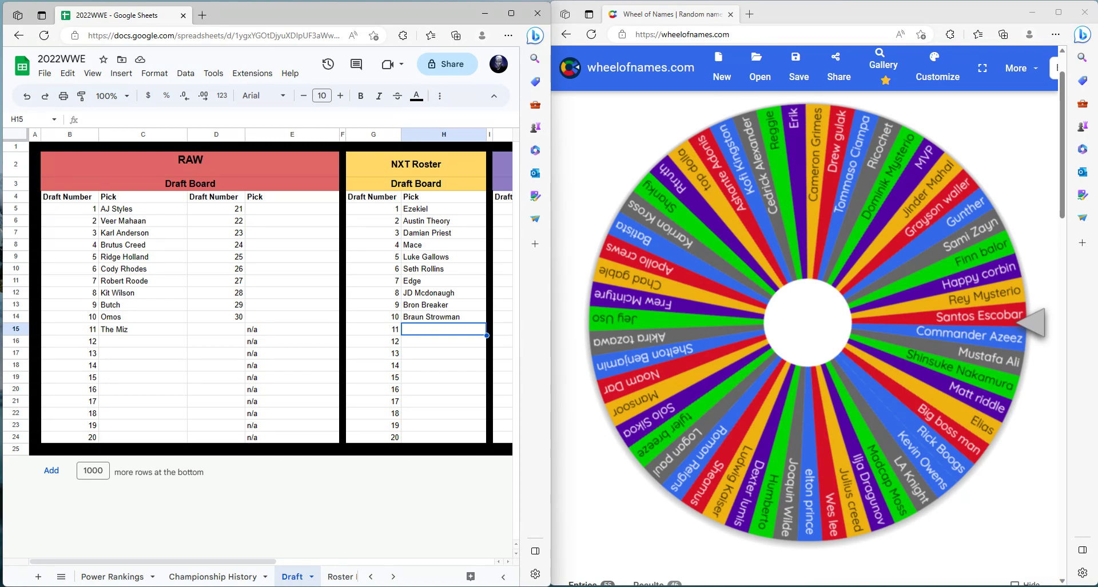
Step: Spin the wheel for NXT, record Big Boss Man as its pick for draft number 11 in cell H15, and dismiss the winner announcement
left_click(807, 322)
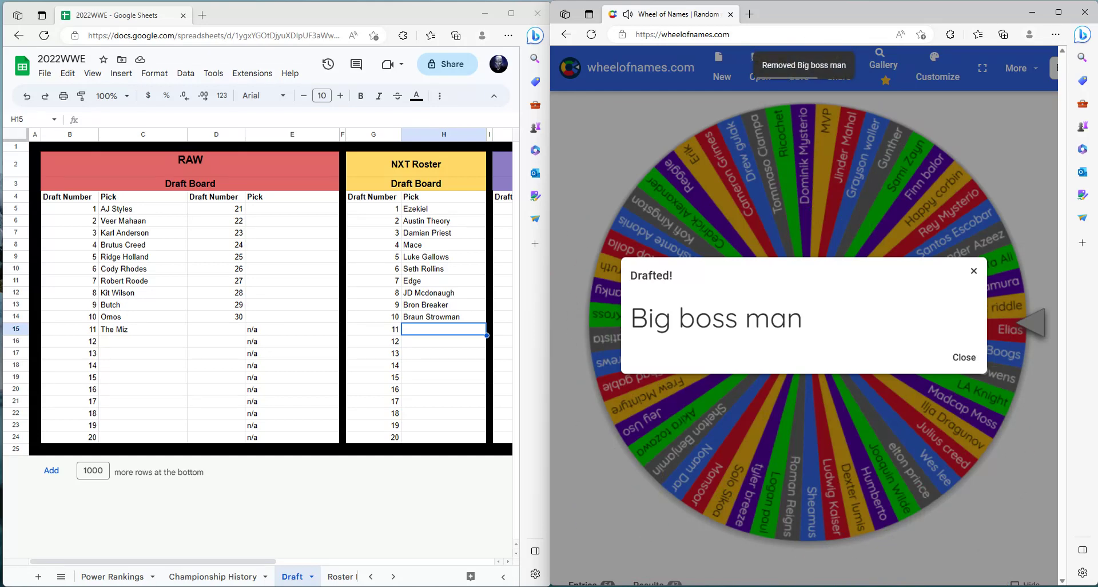
left_click(451, 328)
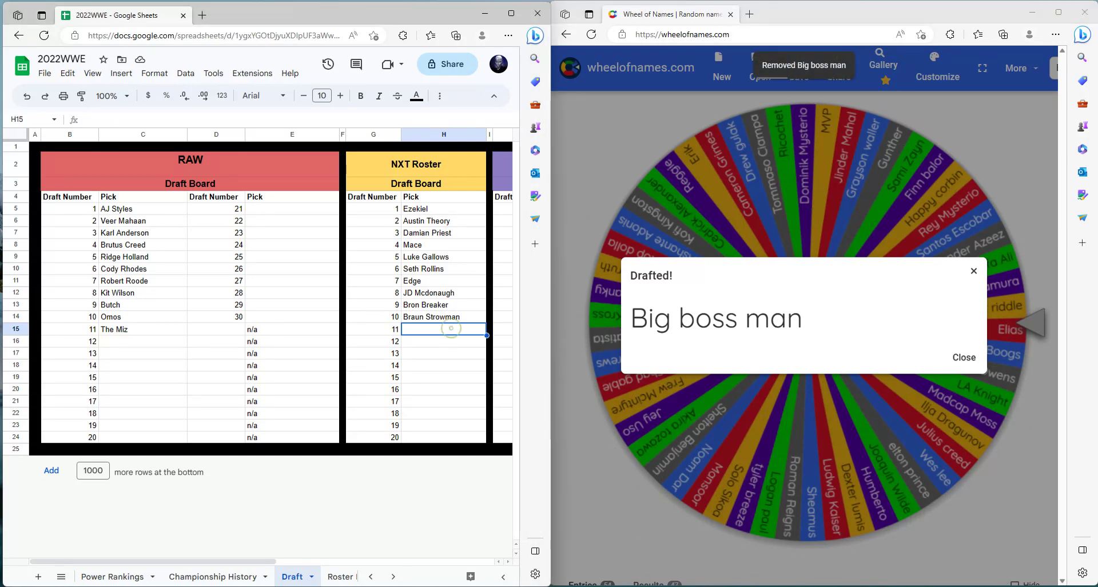
type("Big Boss")
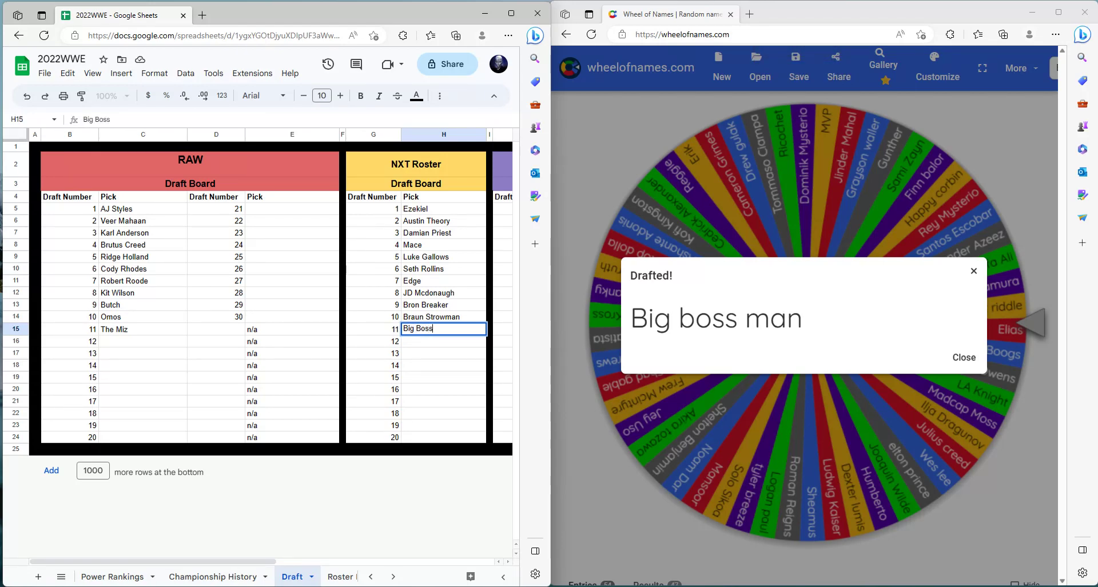
key("Tab")
key("Tab")
key("Tab")
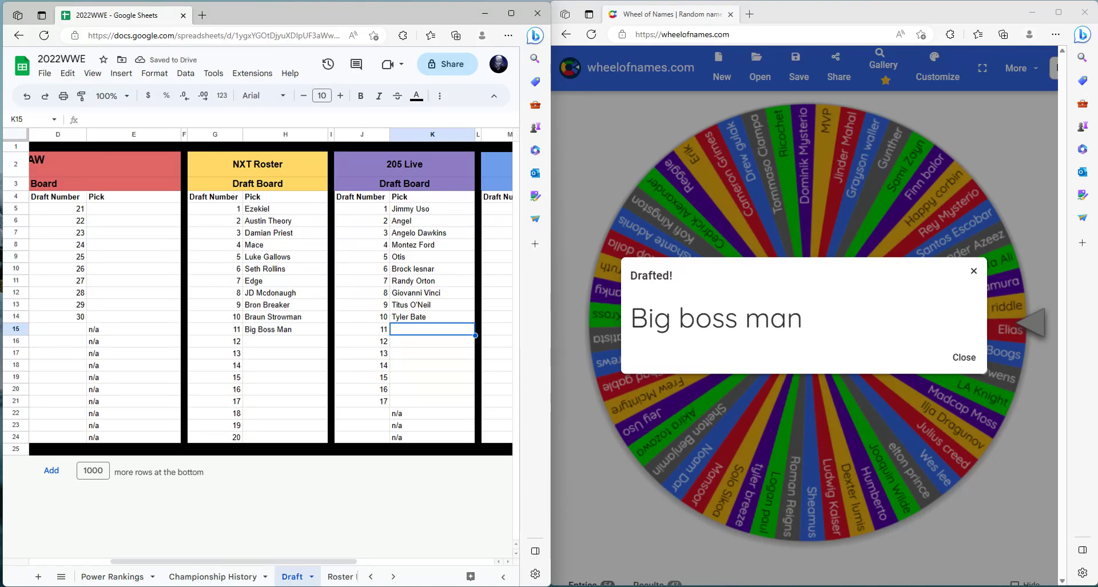
left_click(973, 270)
Step: Spin the wheel for 205 Live, record Dominik Mysterio as its pick for draft number 11 in cell K15, and dismiss the winner announcement
left_click(807, 321)
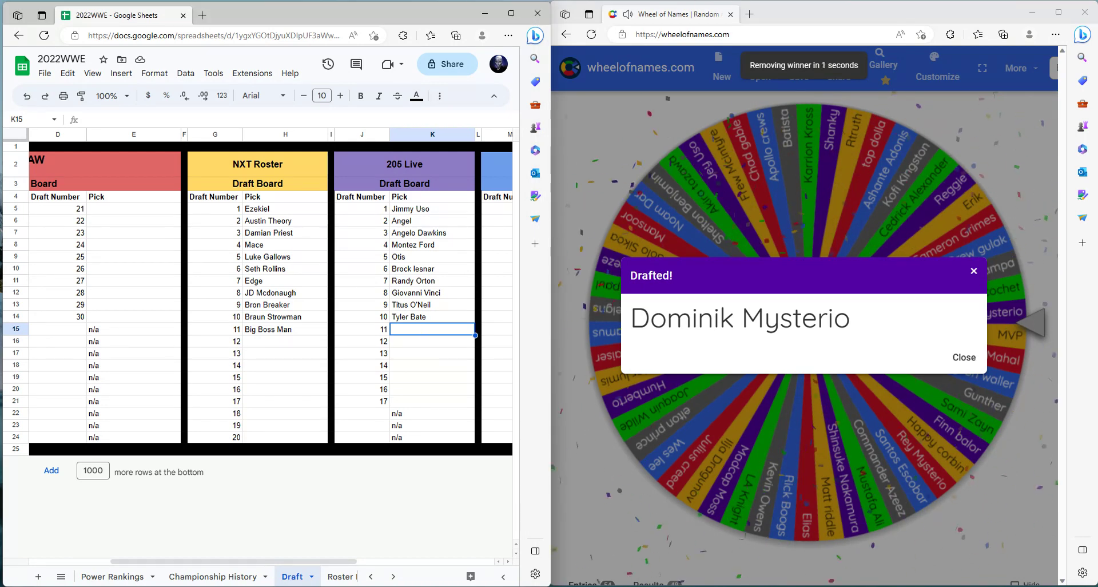
type("Dominik My")
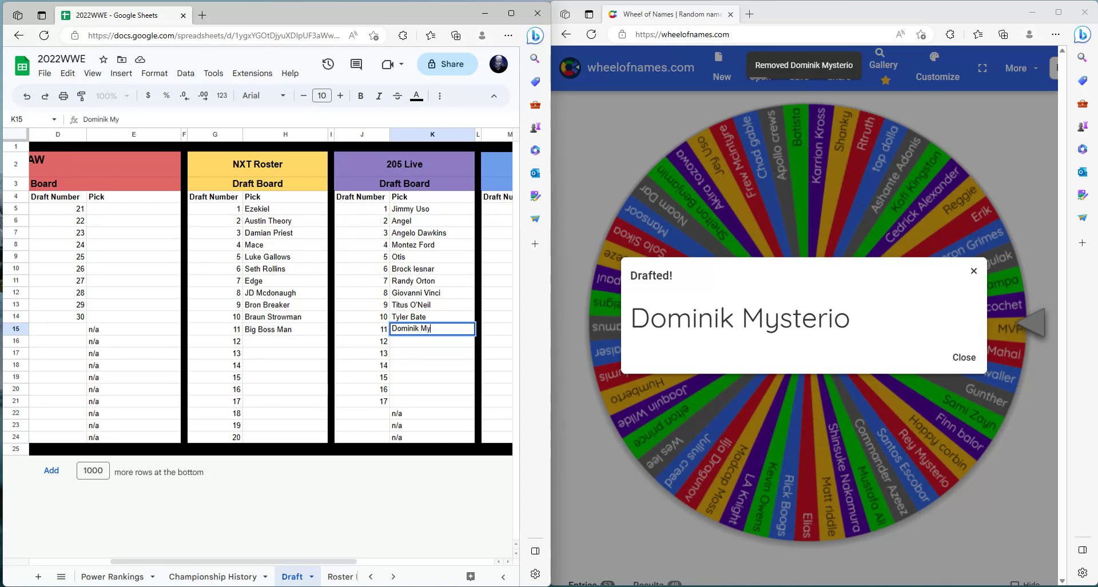
type("sterio")
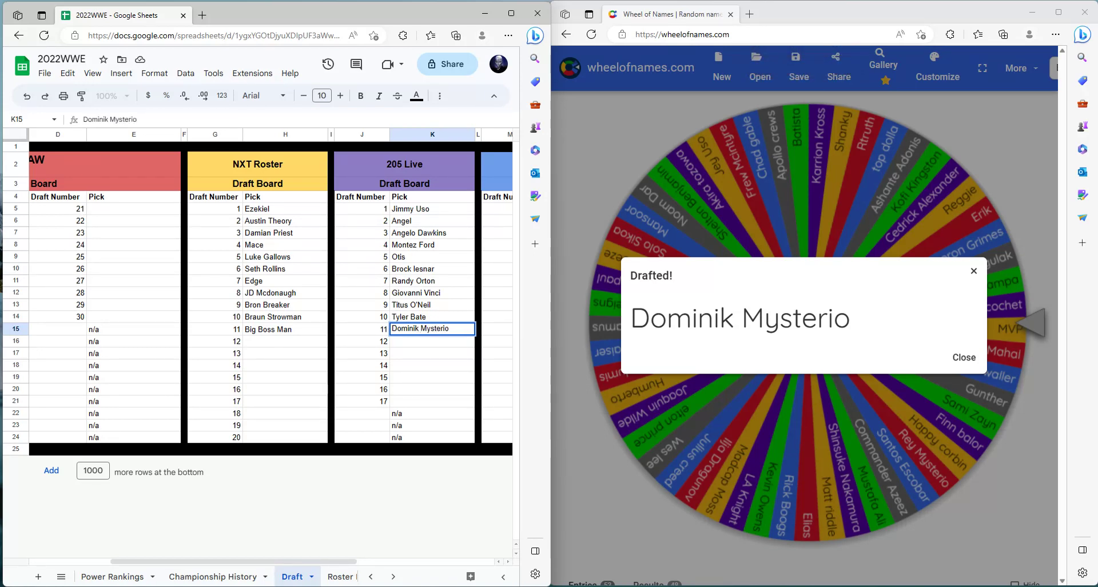
key("Return")
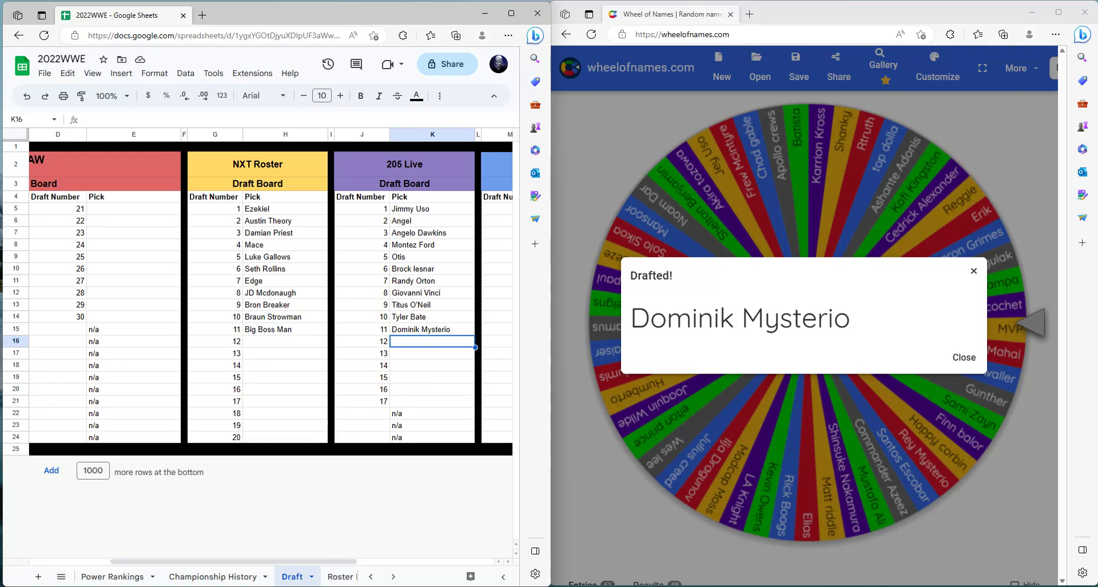
mouse_move(339, 561)
left_mouse_down()
mouse_move(257, 561)
mouse_move(355, 561)
left_mouse_up()
scroll(270, 343, "left", 3)
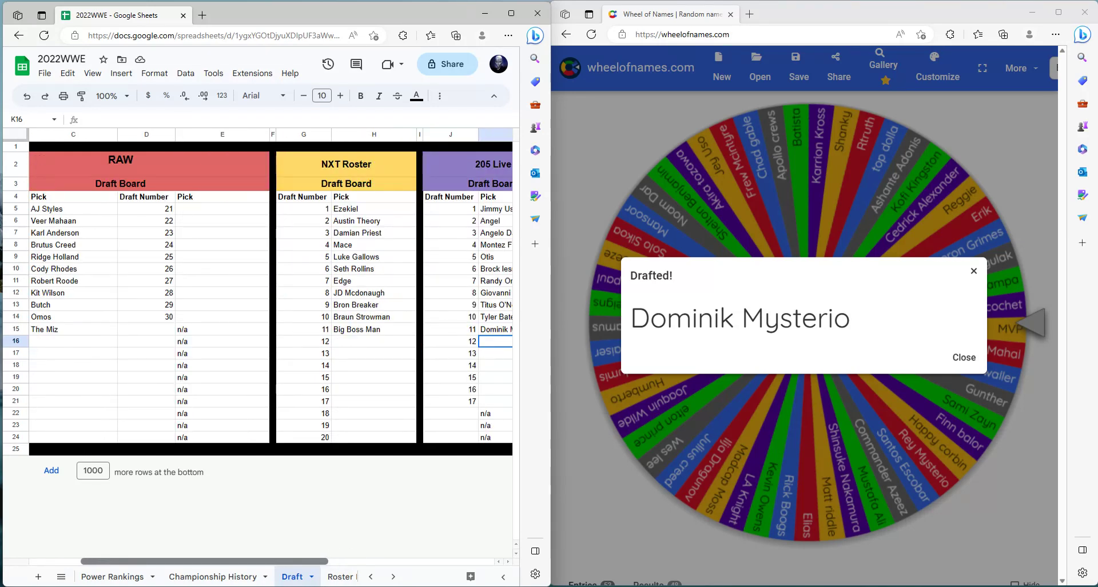
scroll(270, 343, "right", 4)
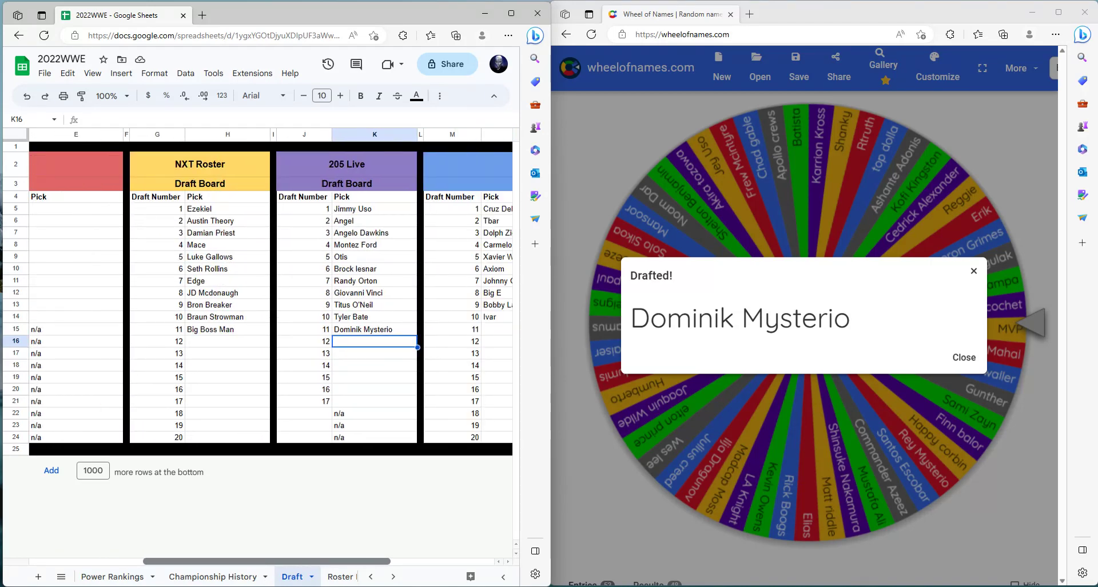
scroll(270, 343, "left", 1)
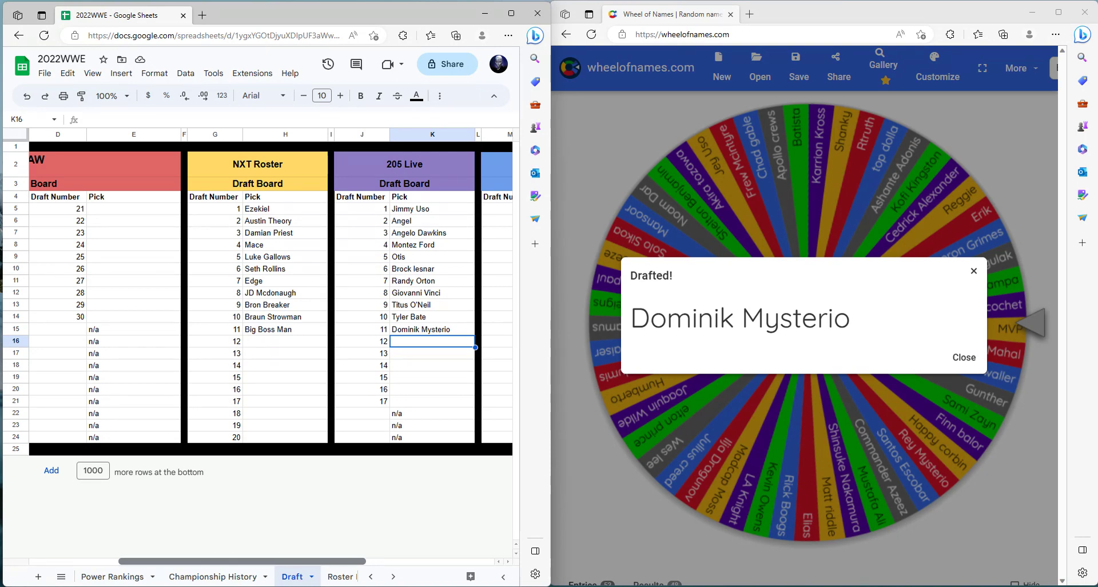
scroll(270, 343, "left", 1)
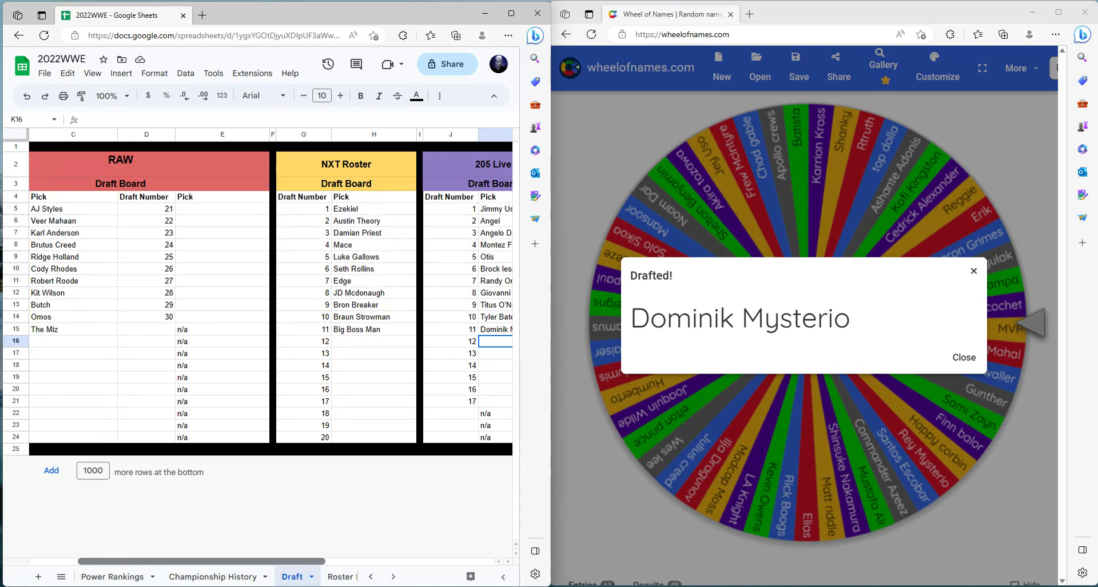
scroll(270, 343, "left", 1)
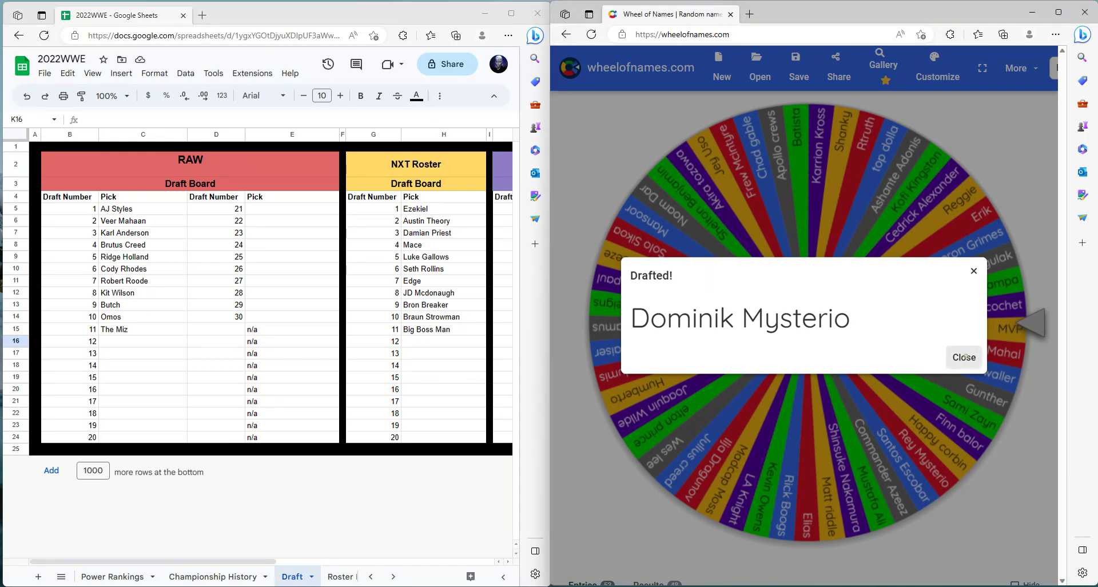
left_click(964, 356)
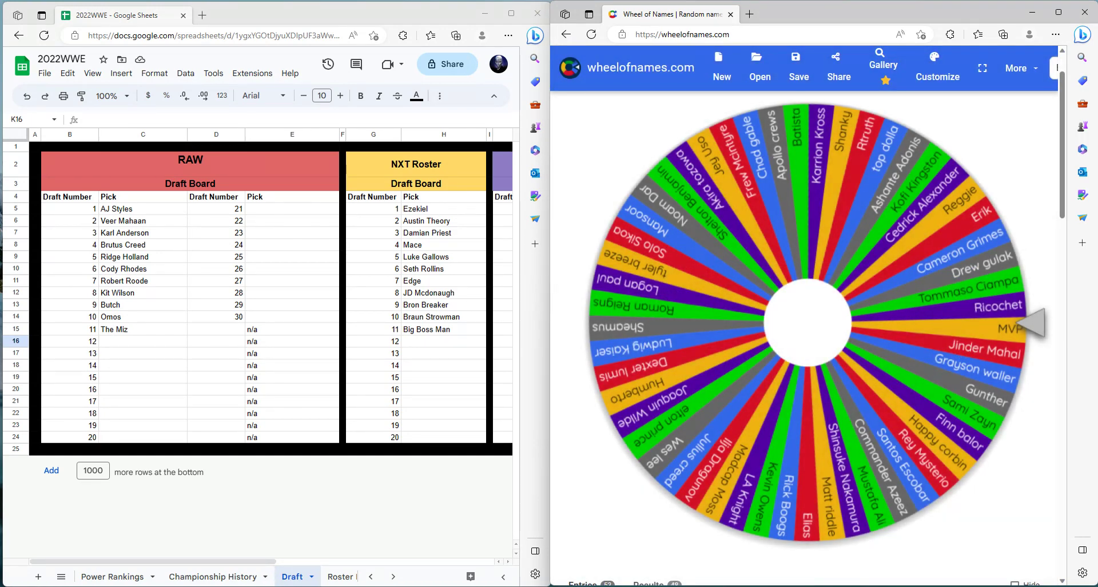
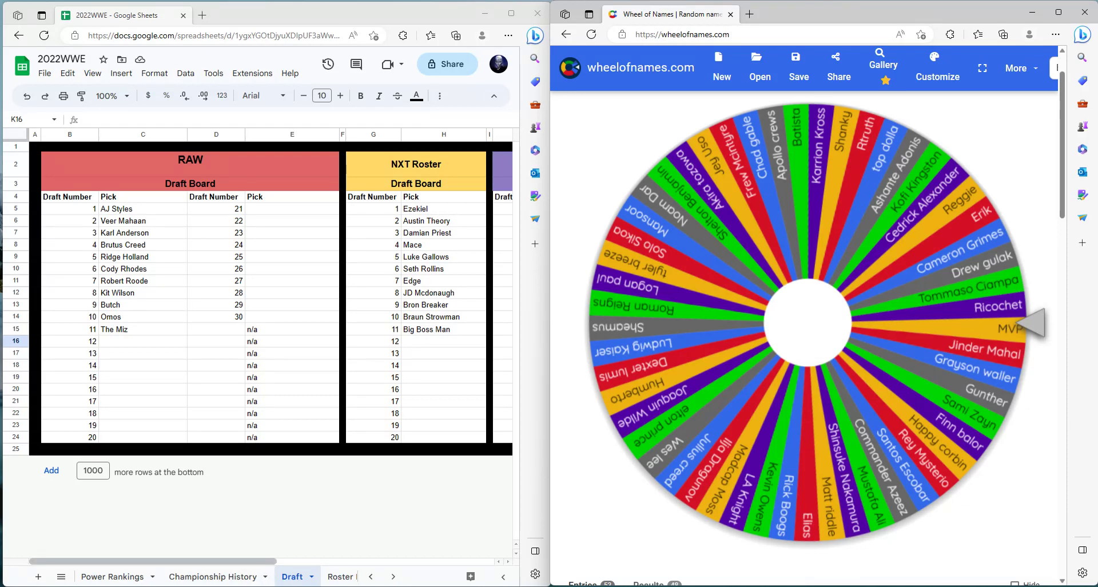
Step: Spin the wheel to draw Smackdown's pick for draft number 11
scroll(260, 561, "right", 1)
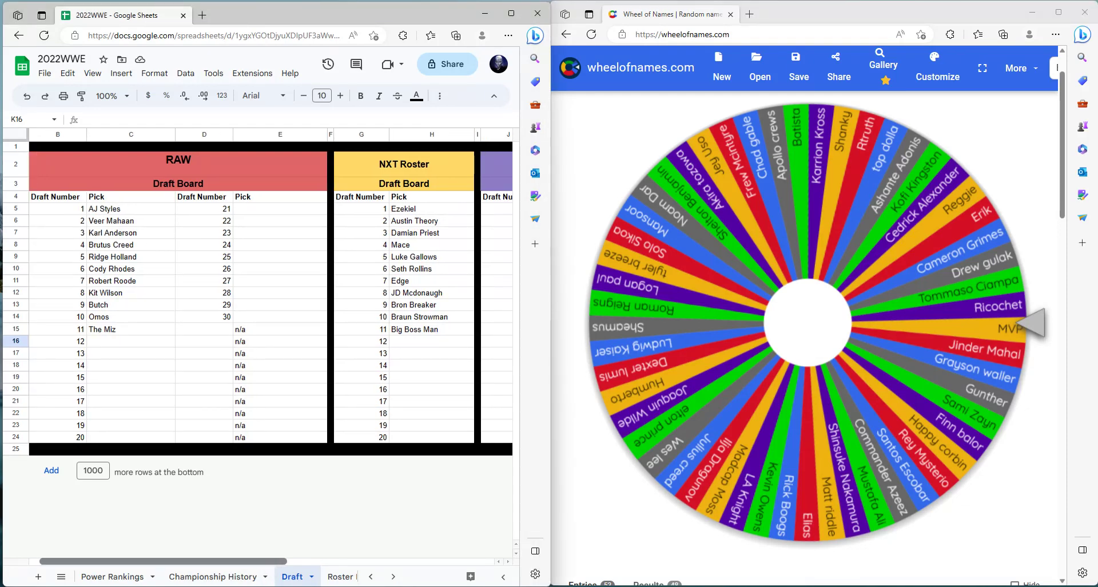
scroll(269, 292, "right", 3)
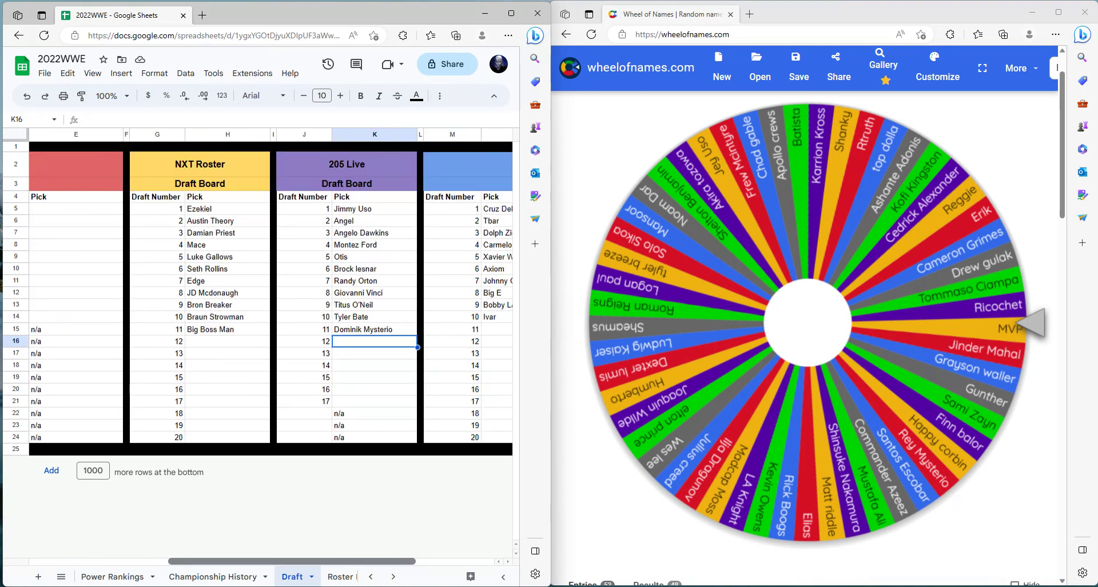
scroll(269, 291, "right", 2)
scroll(269, 292, "left", 2)
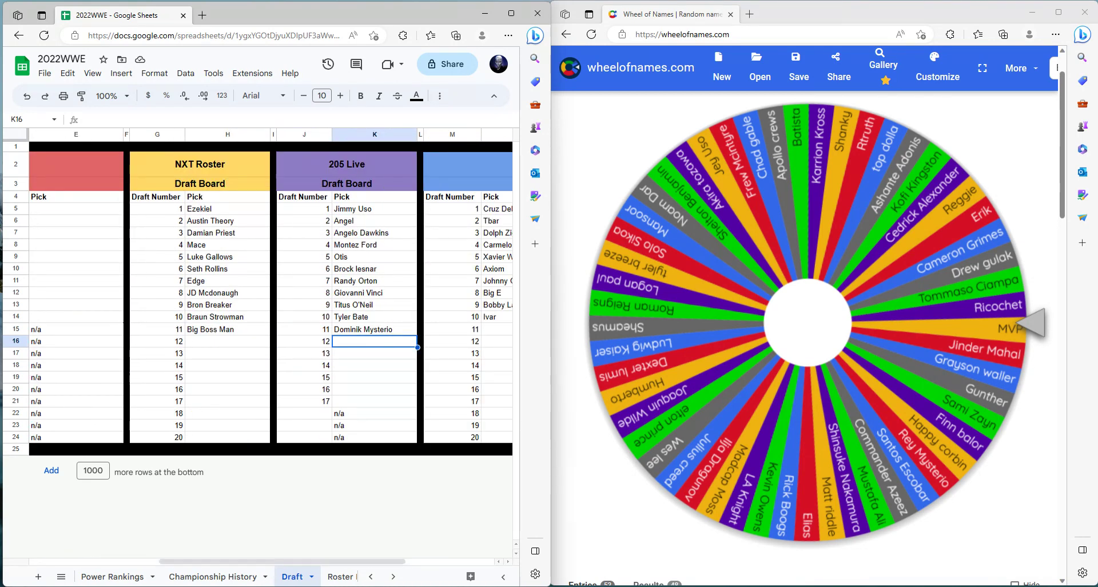
left_click(807, 322)
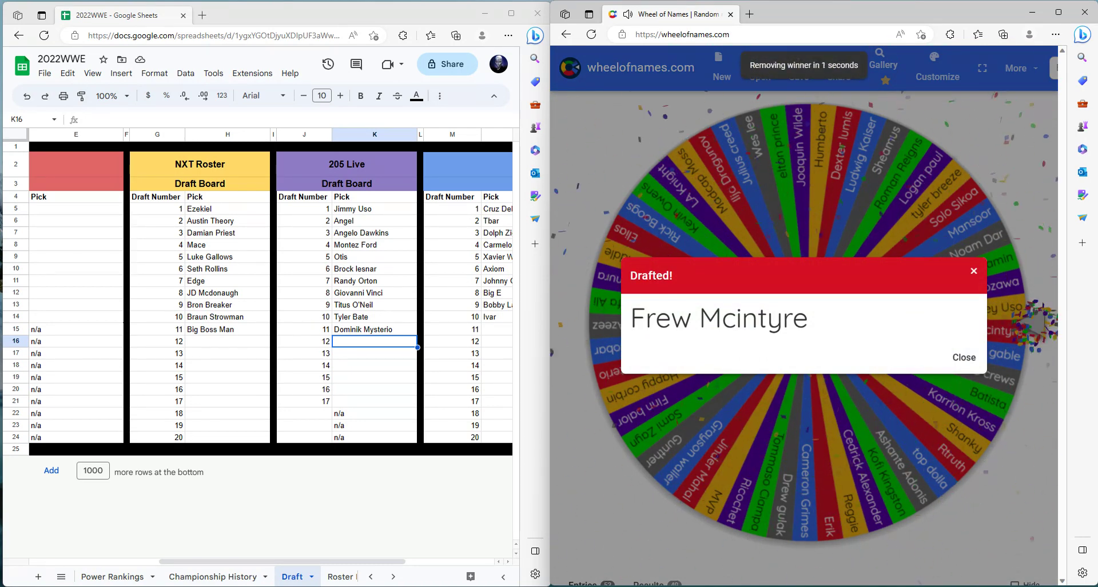
Step: Enter Drew Mcintyre as the 205 Live pick for draft number 12 in cell K16
left_click(372, 340)
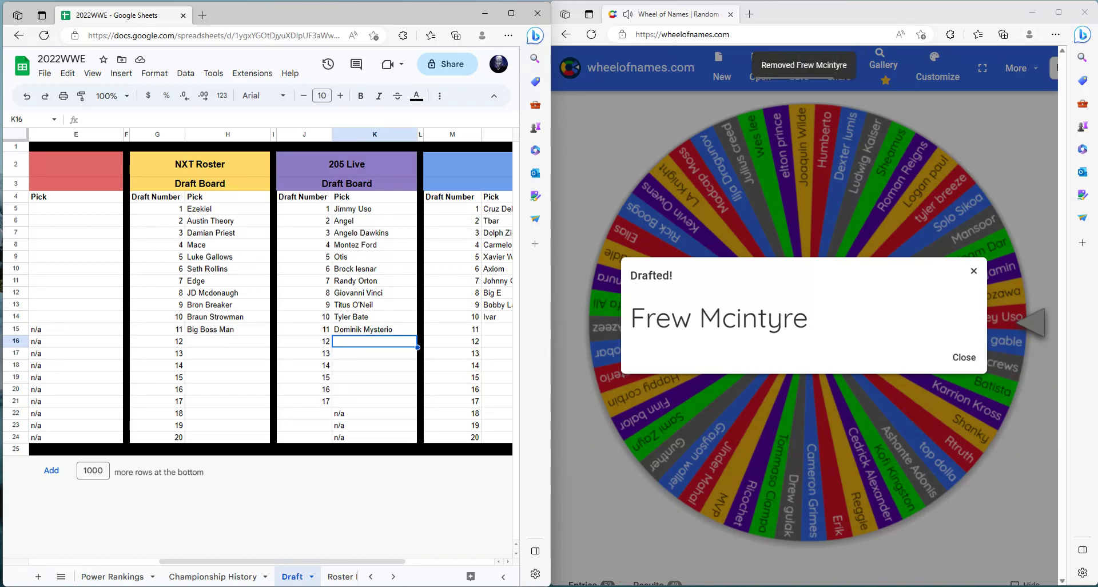
type("Drew Mc")
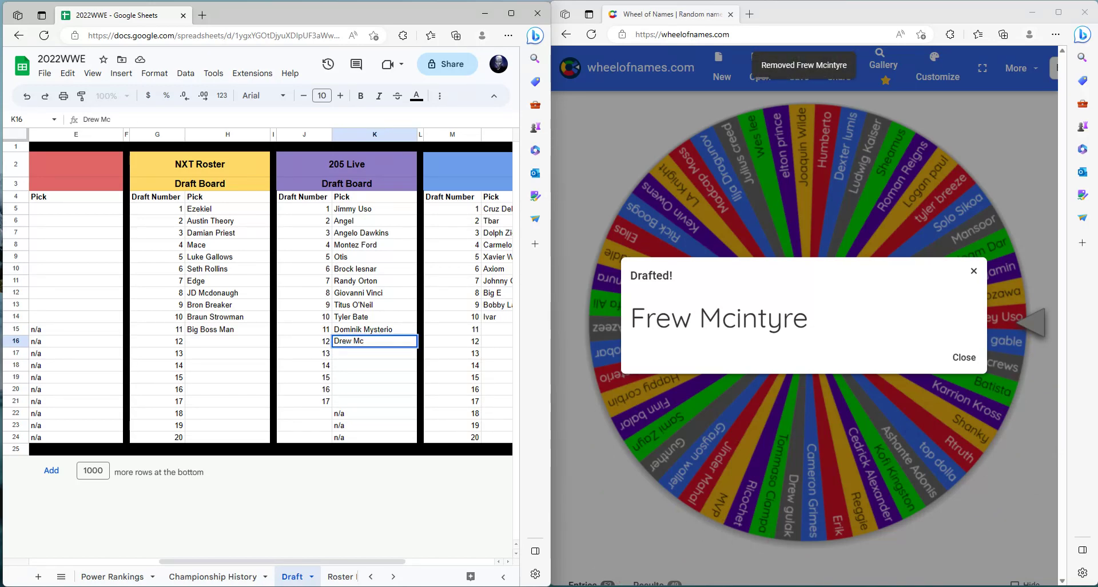
type("inty")
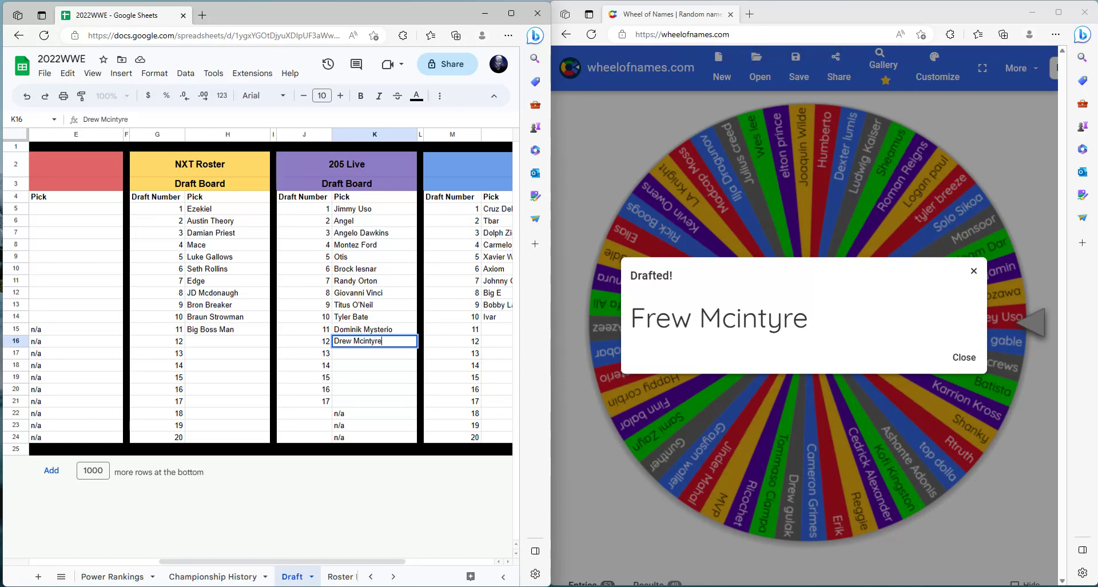
type("re")
key("Tab")
key("Tab")
key("Tab")
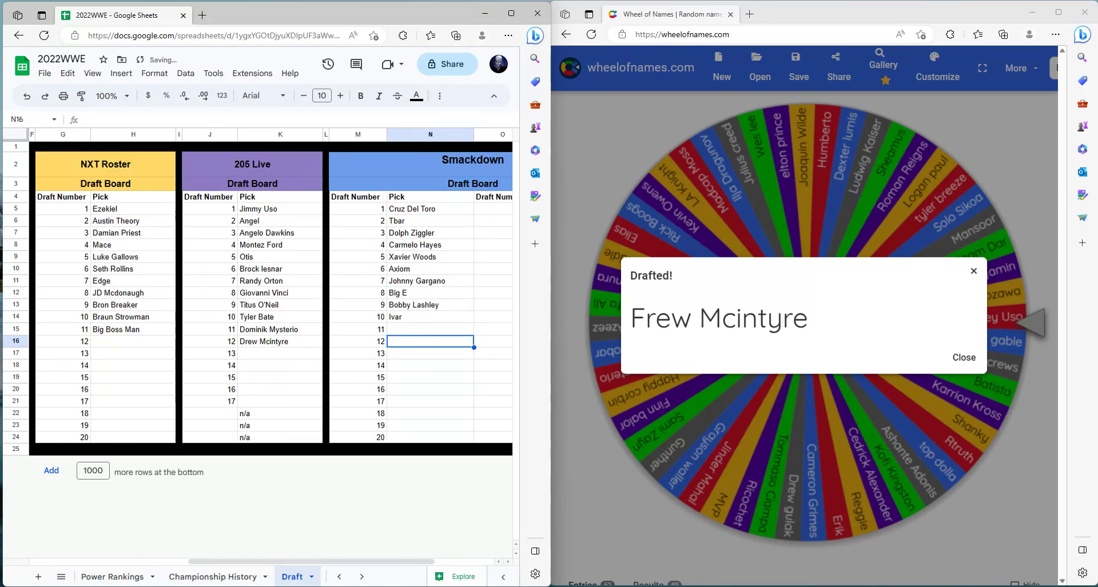
Step: Record Drew Mcintyre as Smackdown's pick for draft number 11 in cell N15 and clear the mistaken entry in cell K16
left_click(430, 328)
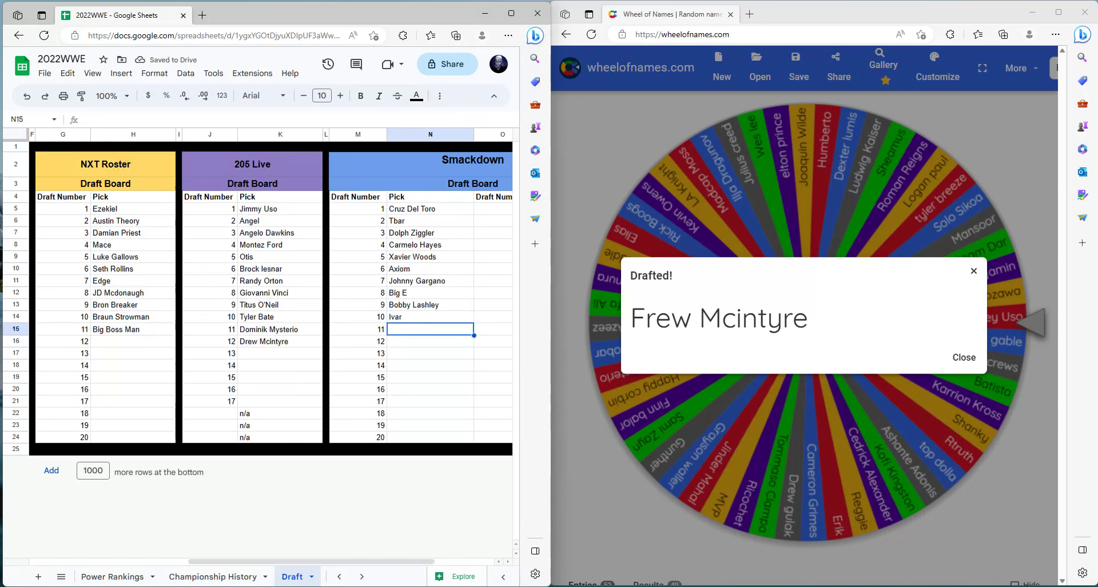
left_click(280, 341)
left_click(420, 328)
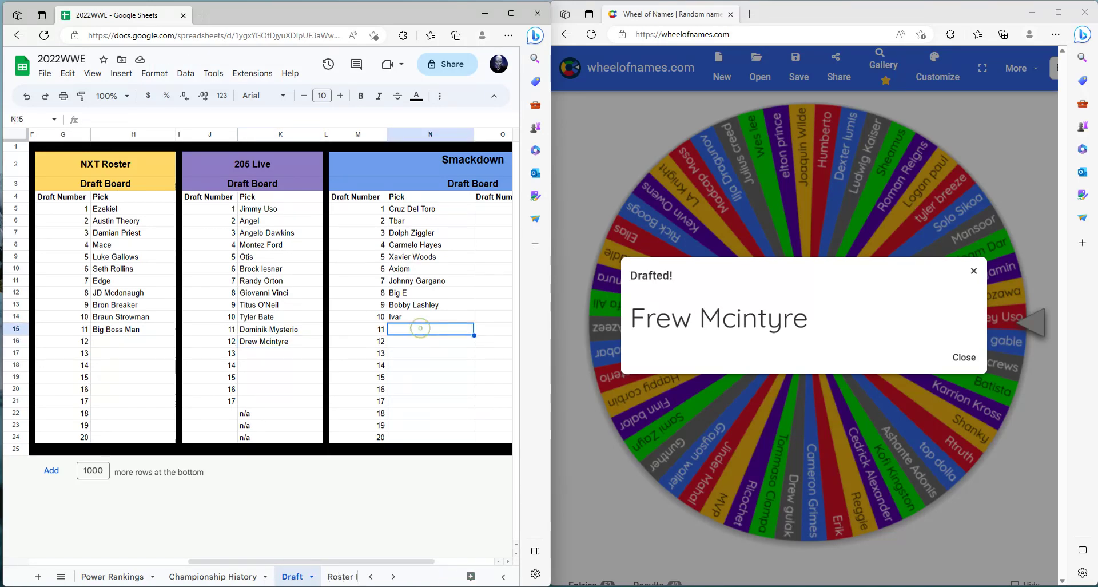
type("Drew")
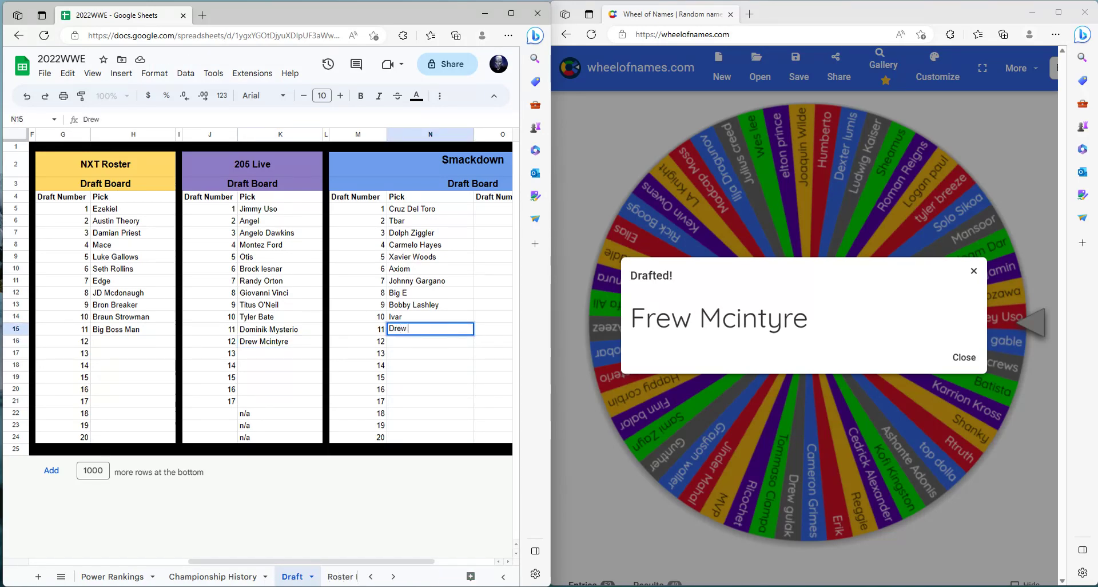
type(" Mcintyre")
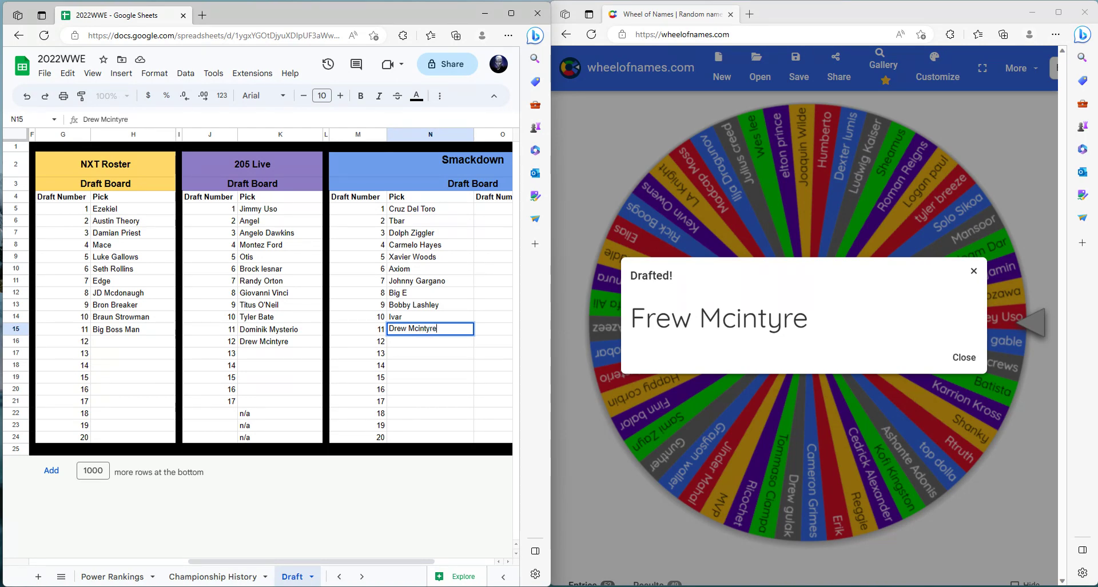
left_click(289, 339)
key("Delete")
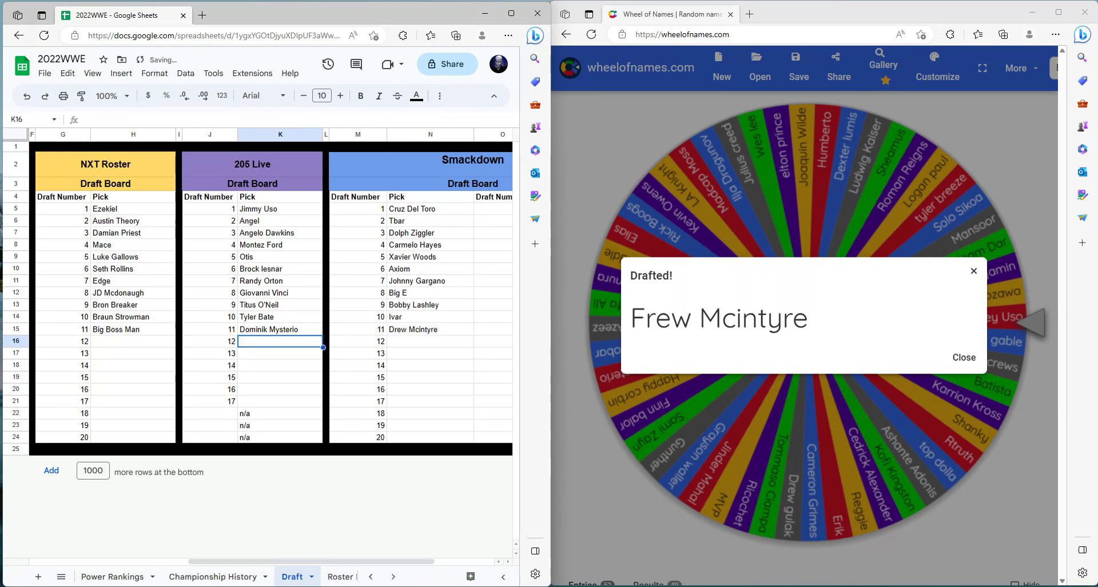
Step: Dismiss the winner announcement, spin the wheel for RAW, and record Joaquin Wilde as its pick for draft number 12 in cell C16
left_click_drag(404, 561, 246, 561)
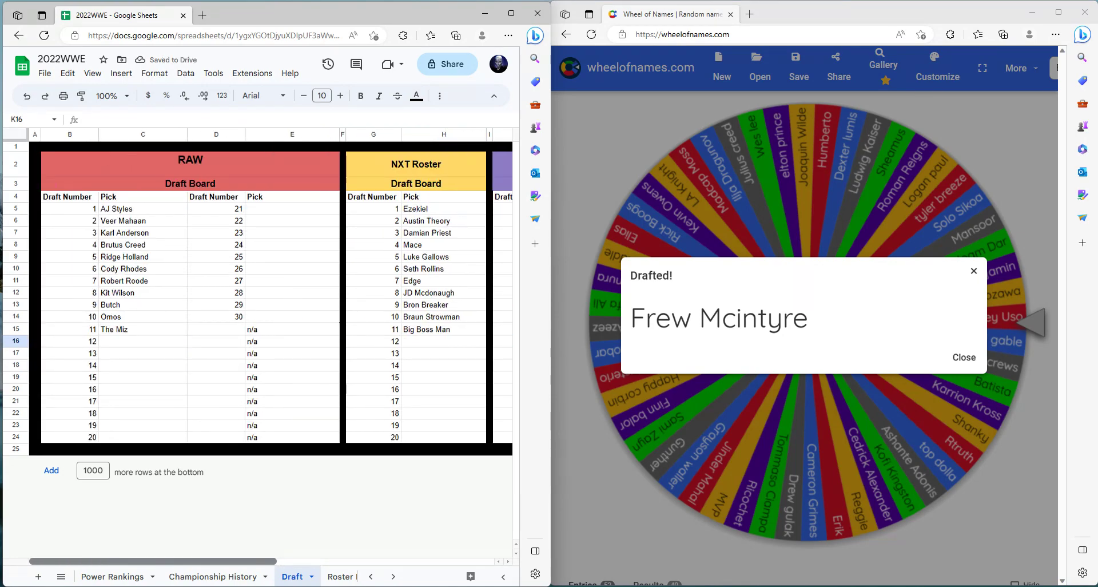
left_click(113, 342)
left_click(963, 357)
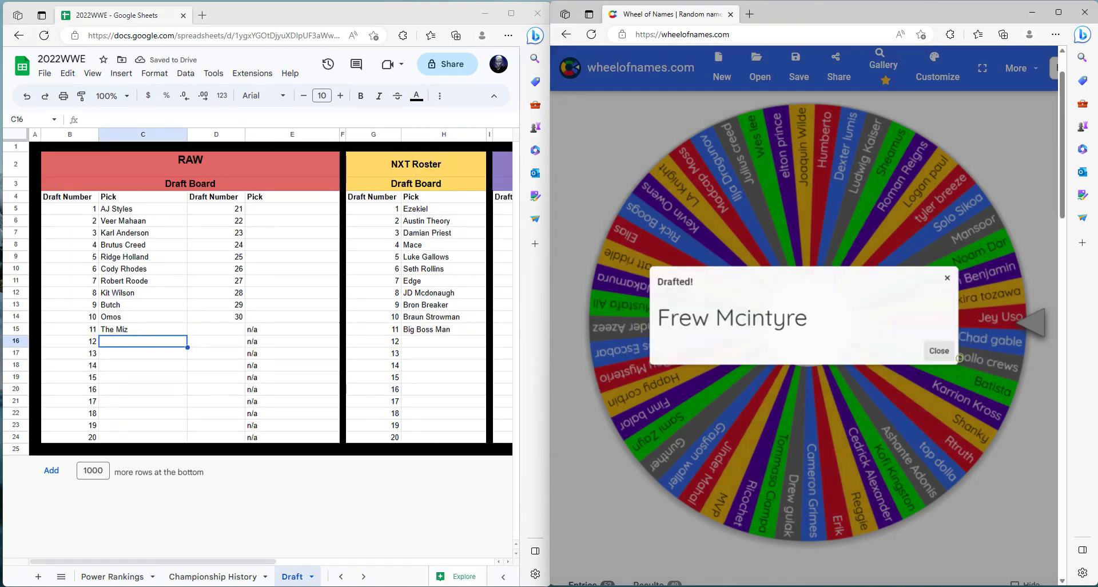
key("ctrl+Return")
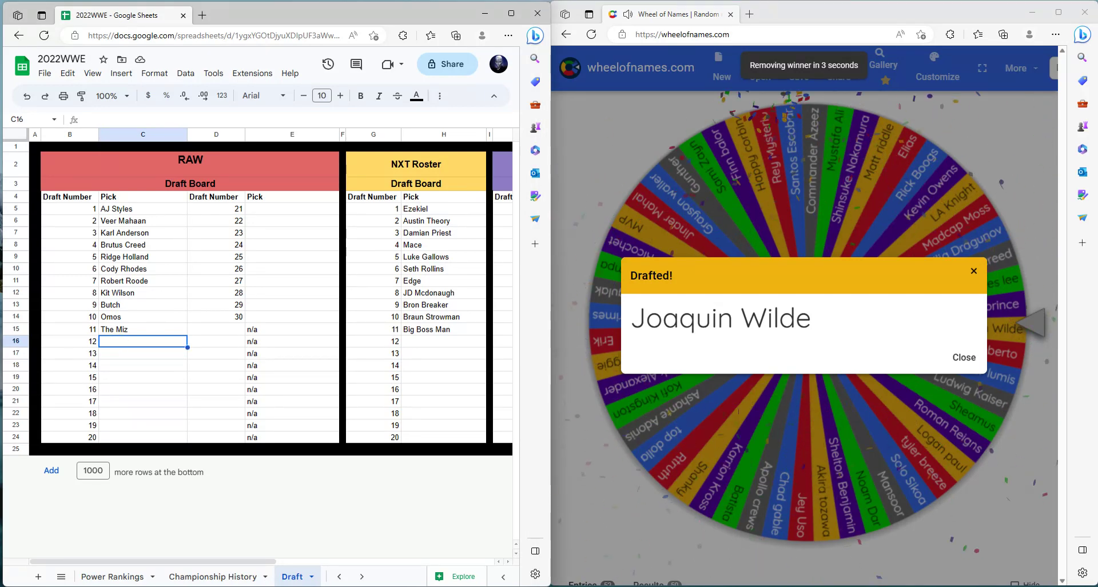
type("Joaquin")
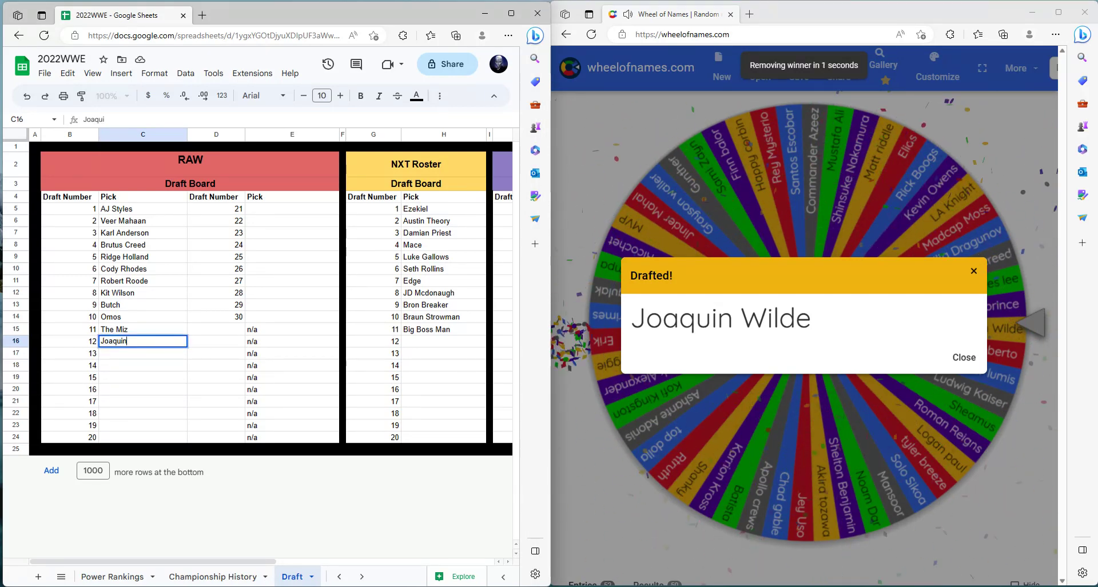
type(" Wilde")
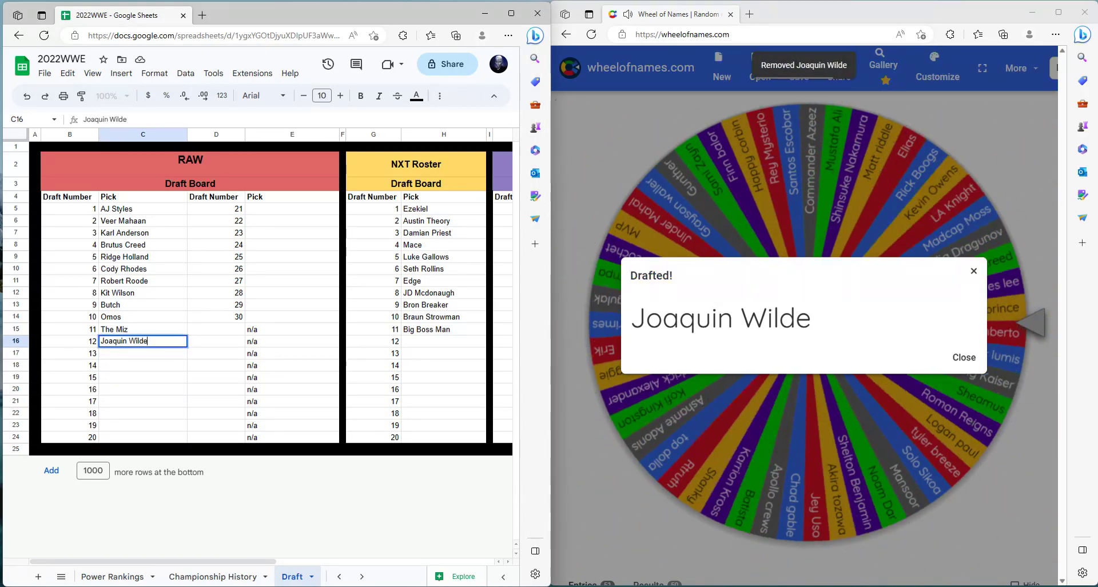
key("Tab")
key("Tab")
key("Tab")
key("Tab")
key("Tab")
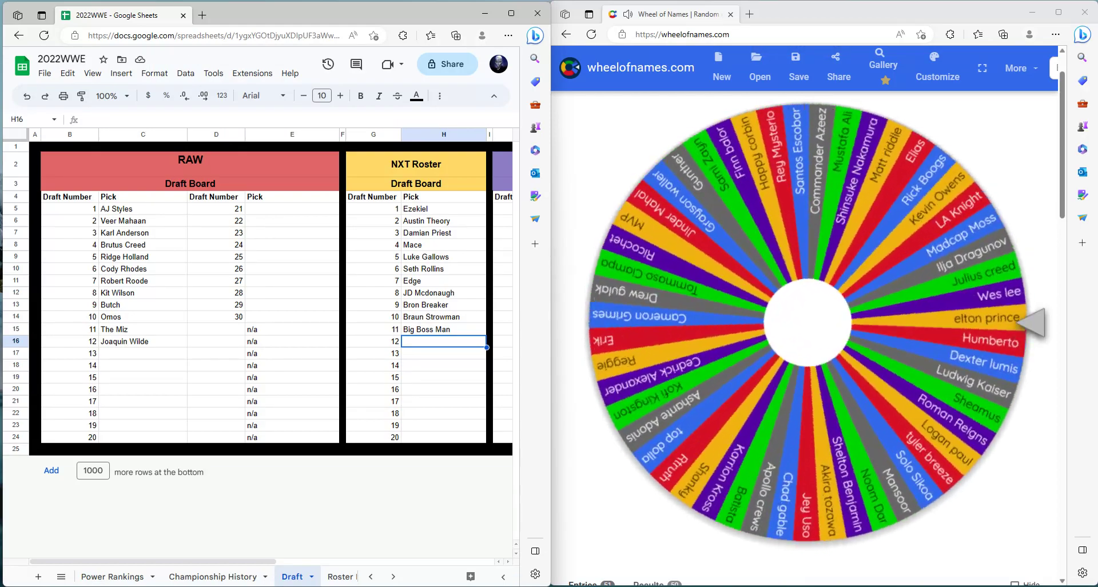
Step: Spin the wheel for NXT, record Matt Riddle as its pick for draft number 12 in cell H16, and dismiss the winner announcement
key("ctrl+Return")
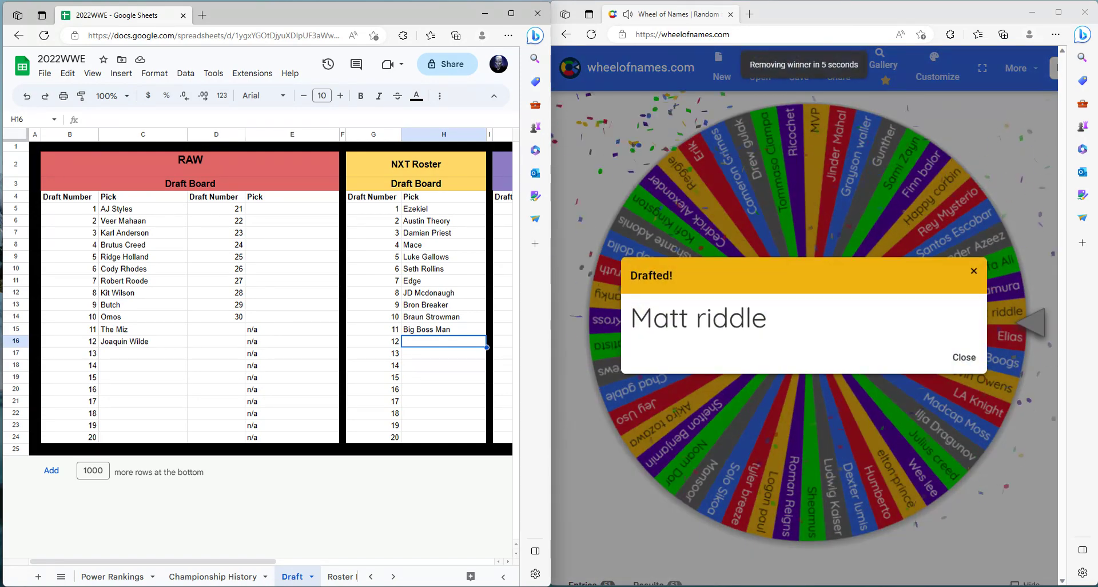
left_click(410, 347)
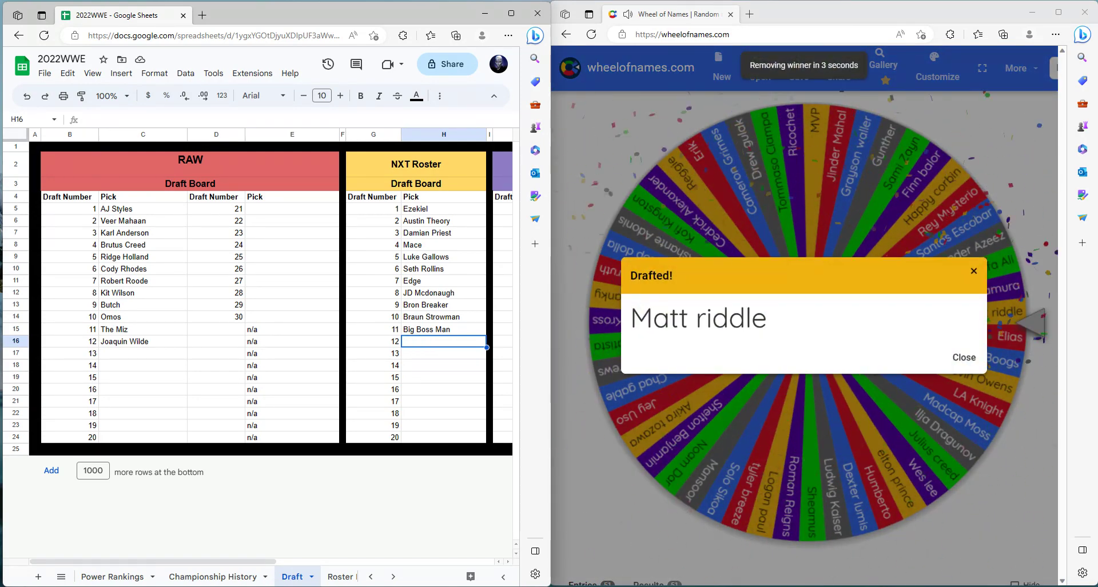
type("Matt R")
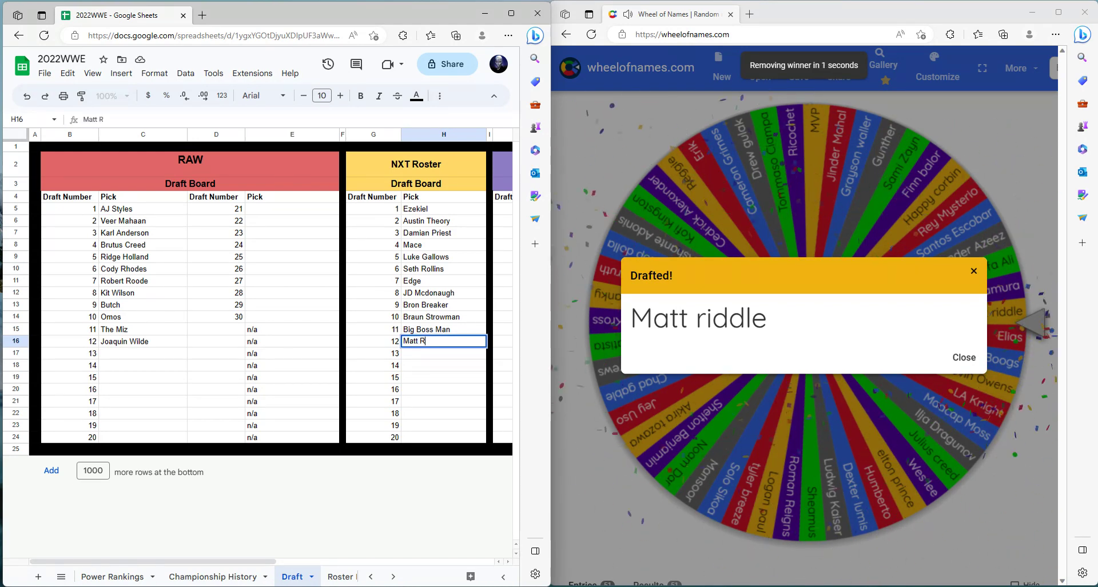
type("iddle")
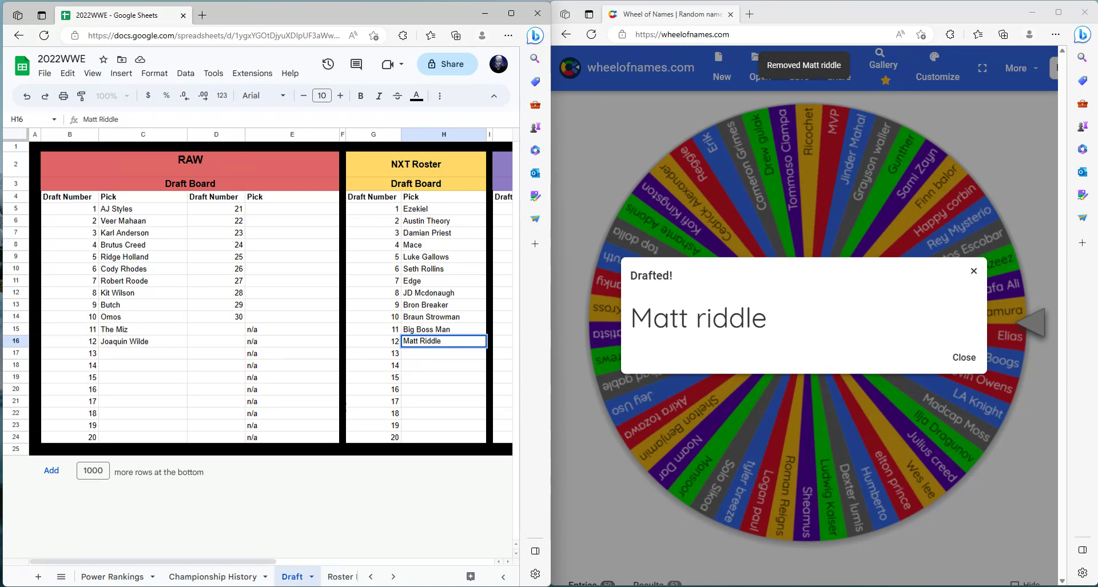
key("Right")
key("Right")
key("Right")
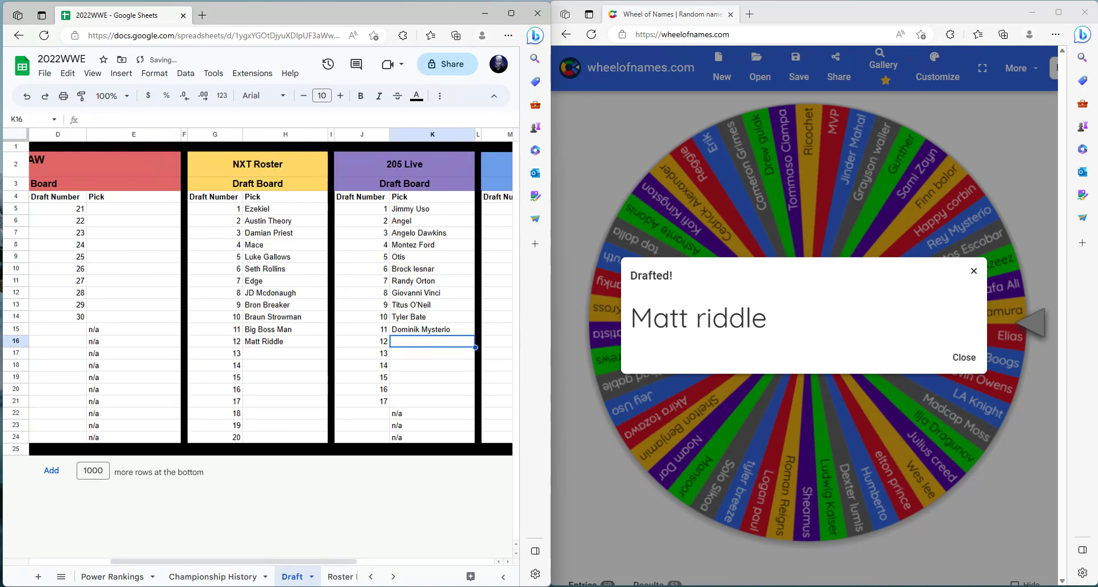
left_click(963, 357)
Step: Spin the wheel for 205 Live, record Akira Tozawa as its pick for draft number 12 in cell K16, and dismiss the winner announcement
left_click(816, 349)
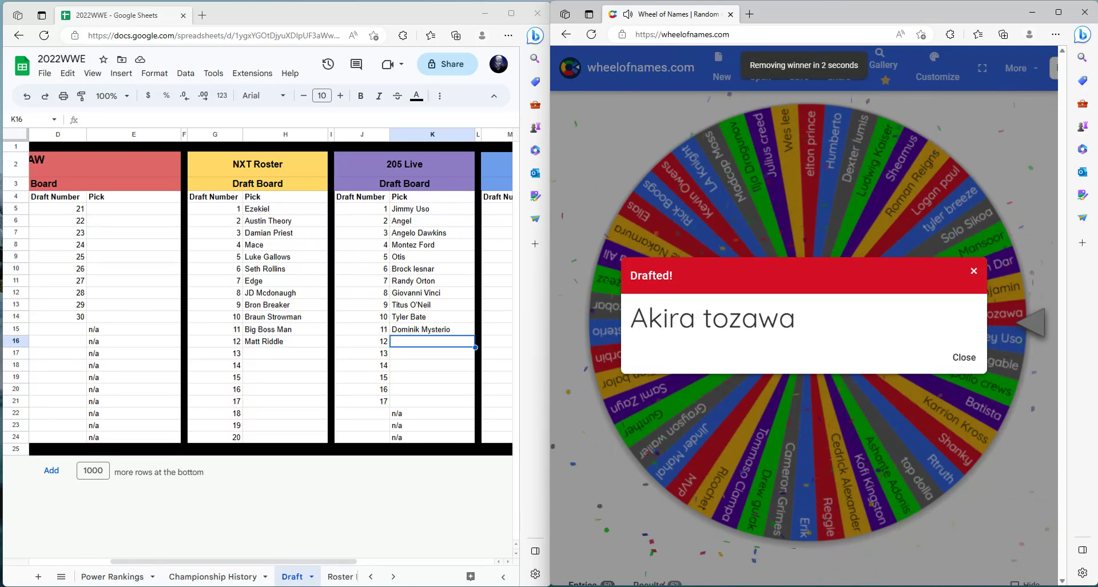
left_click(457, 341)
type("Akira")
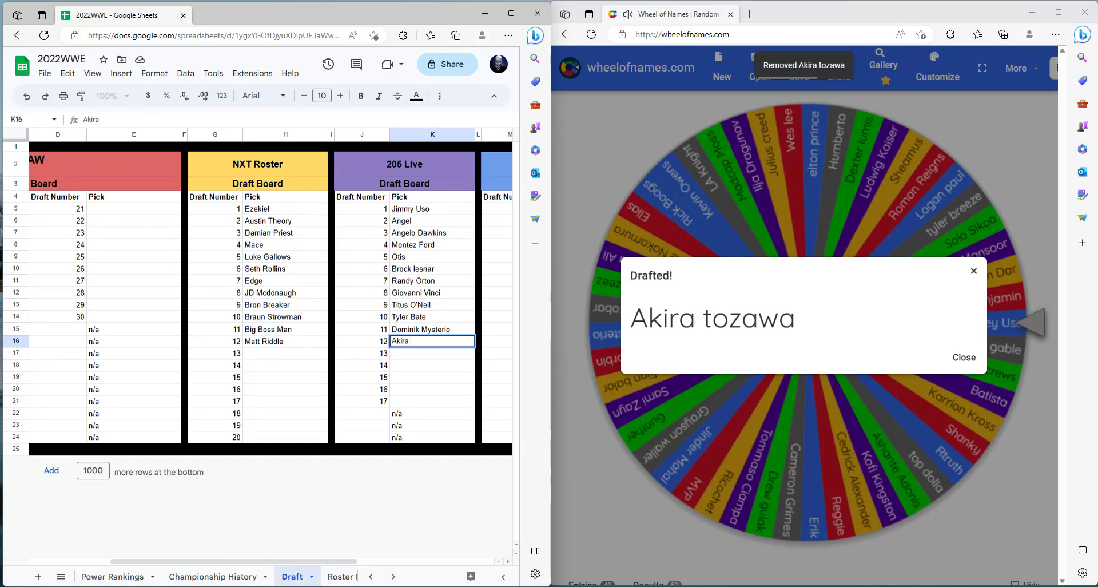
type(" Toza")
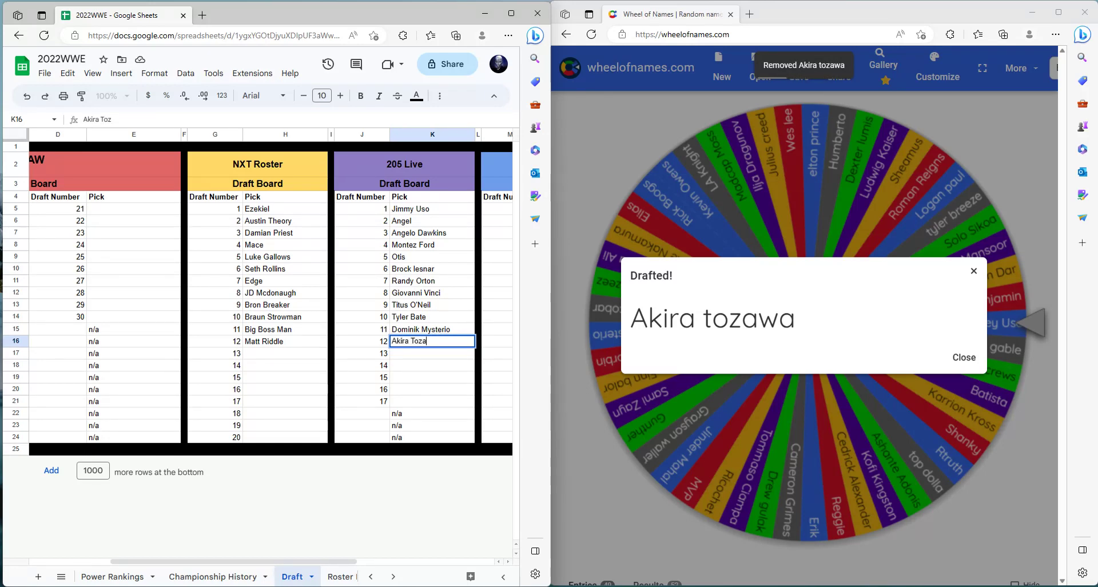
key("Tab")
key("Tab")
key("Tab")
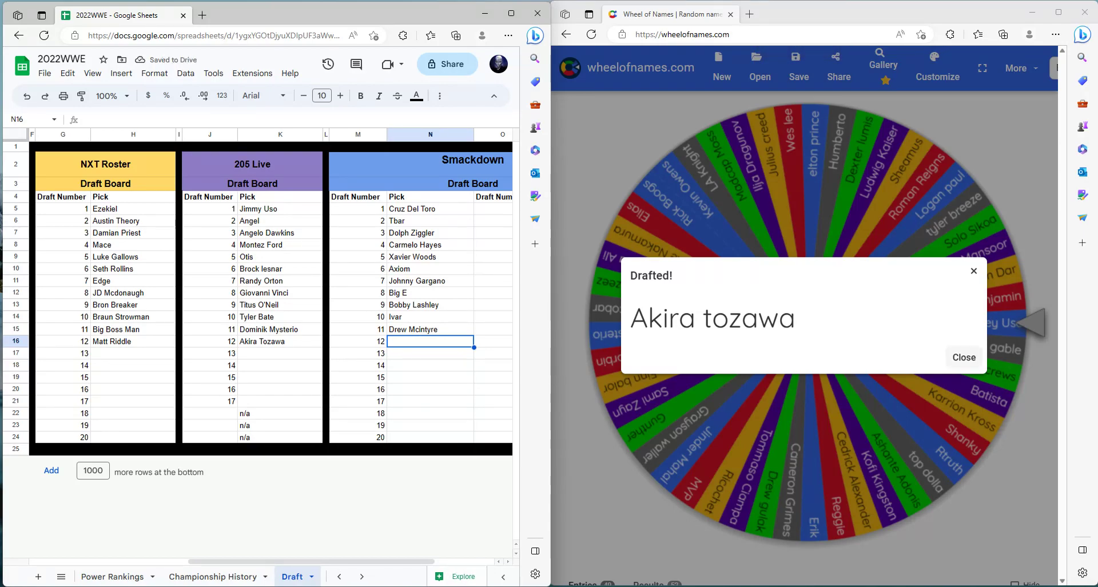
left_click(963, 357)
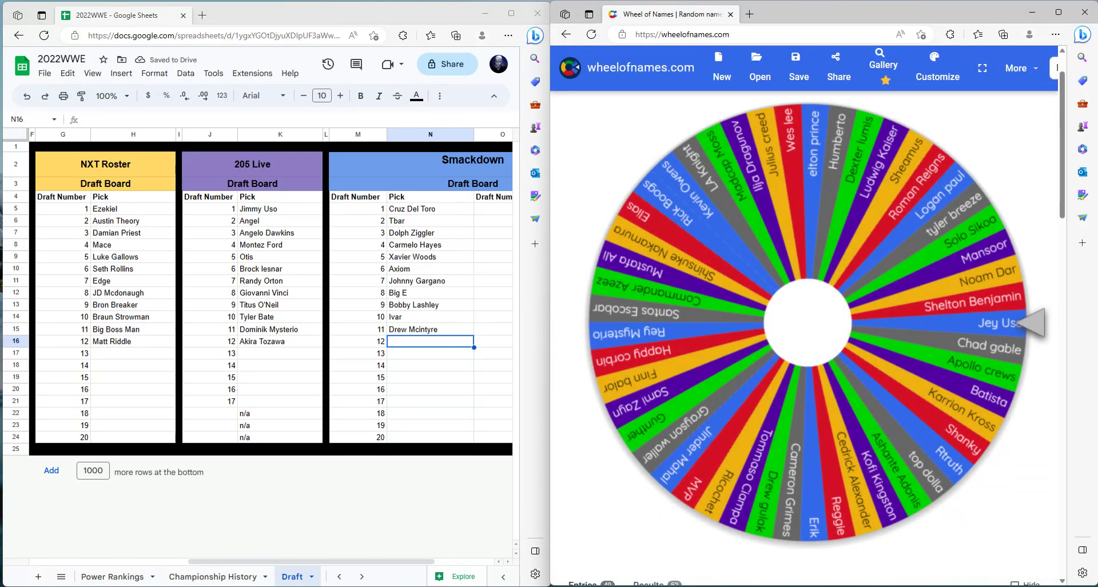
Step: Spin the wheel for Smackdown, record Karrion Kross as its pick for draft number 12 in cell N16, and dismiss the winner announcement
key("ctrl+Return")
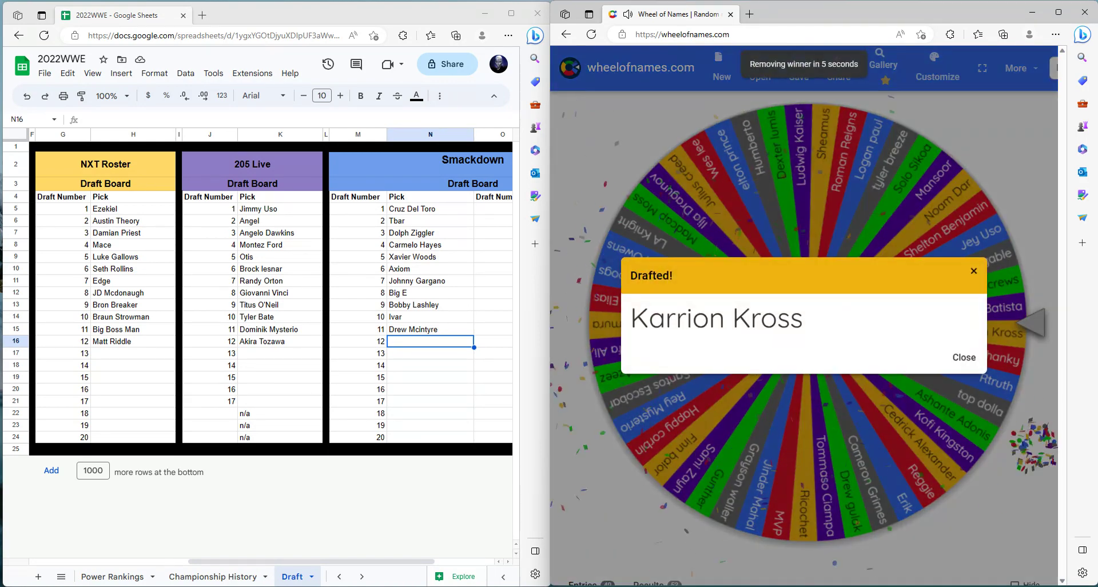
type("Ka")
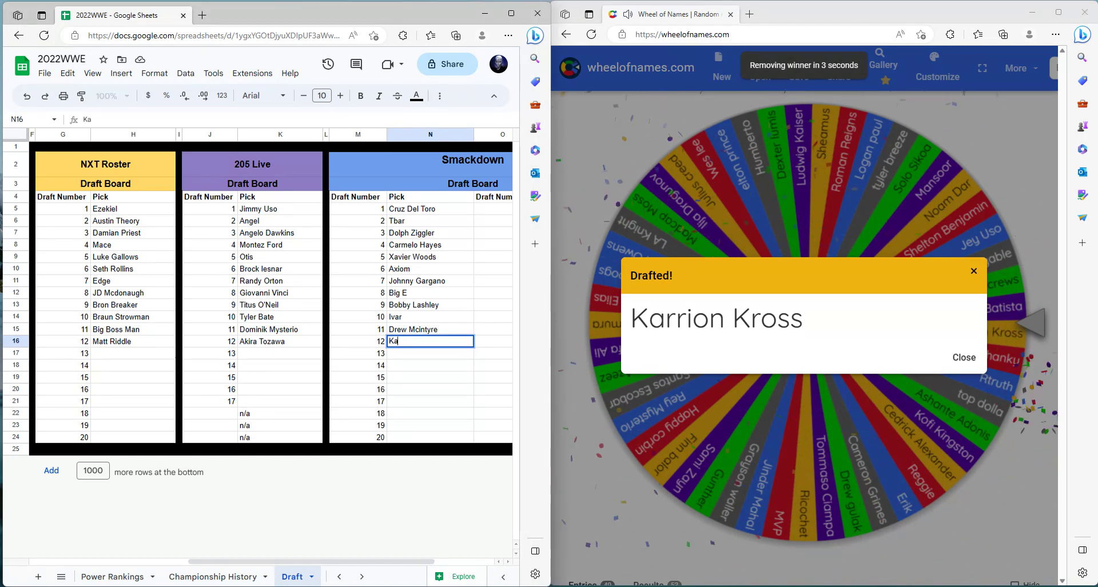
type("rrion Kross")
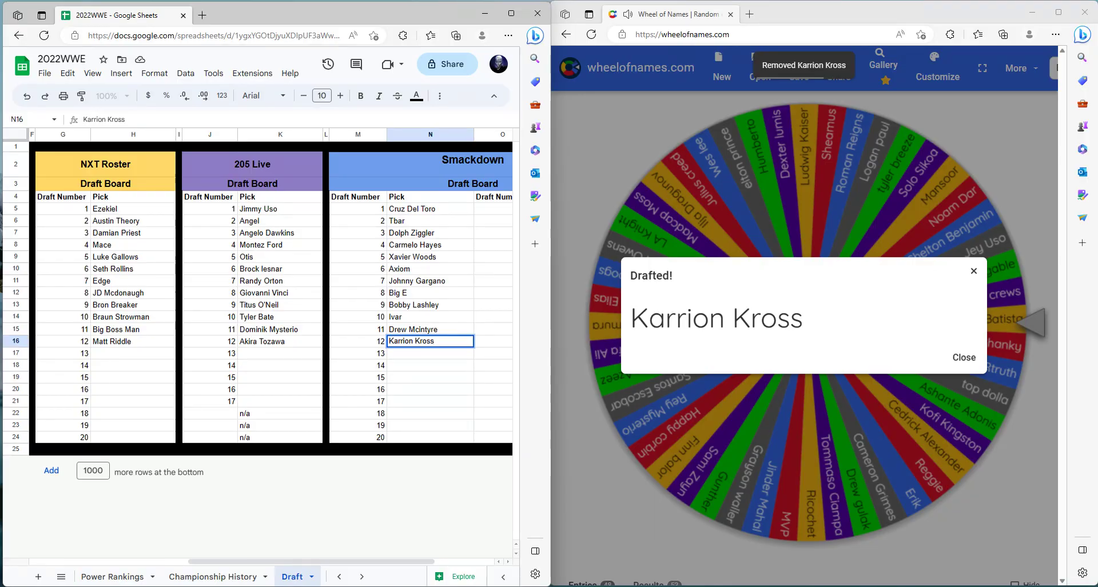
key("Tab")
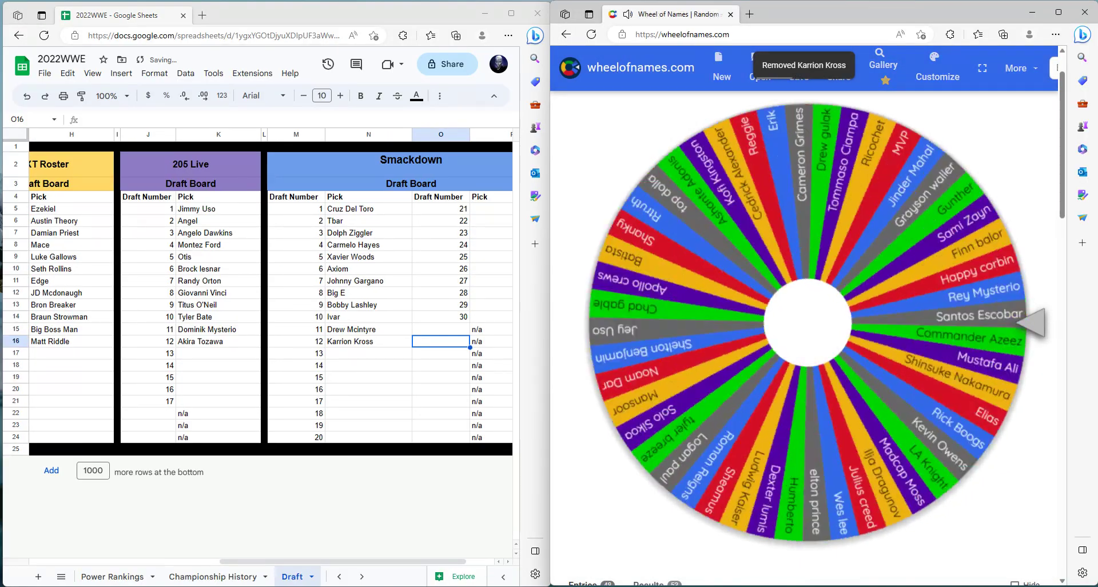
Step: Record Grayson Waller as RAW's pick for draft number 13 in cell C17
left_click_drag(342, 561, 153, 561)
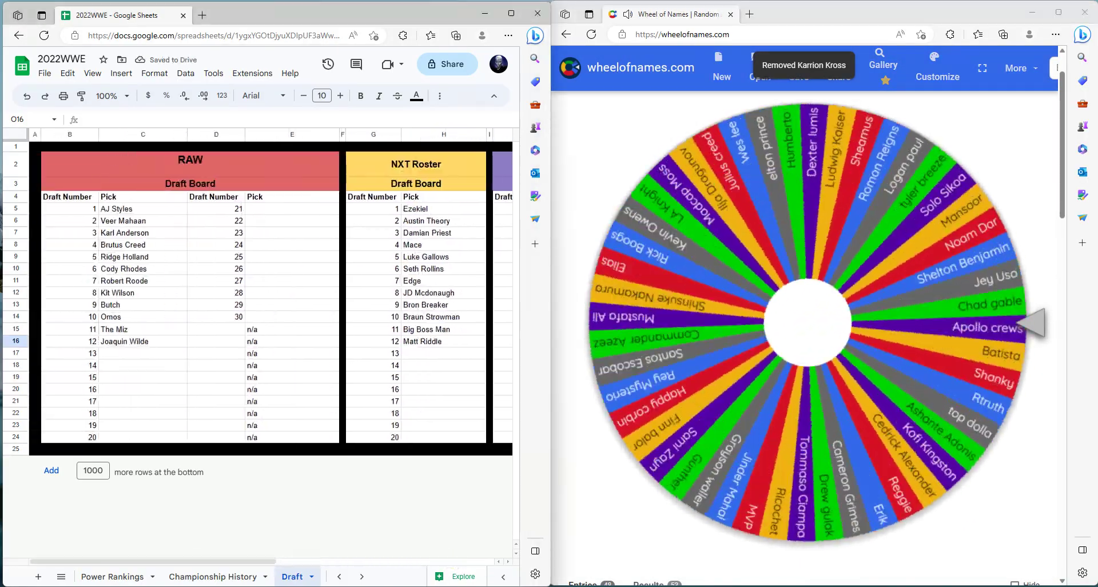
left_click(129, 354)
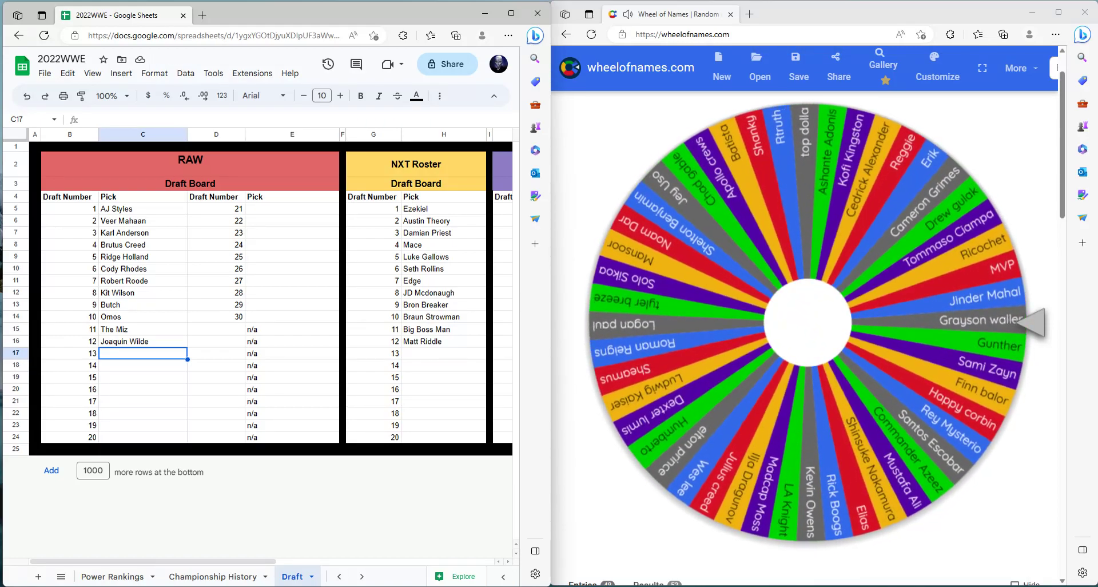
type("Grayson Waller")
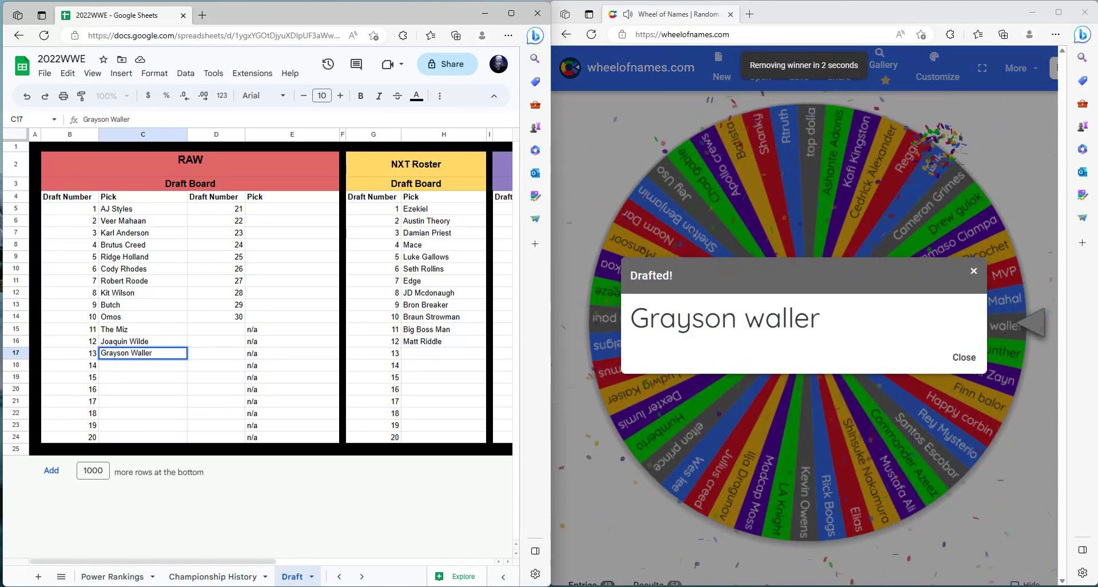
key("Tab")
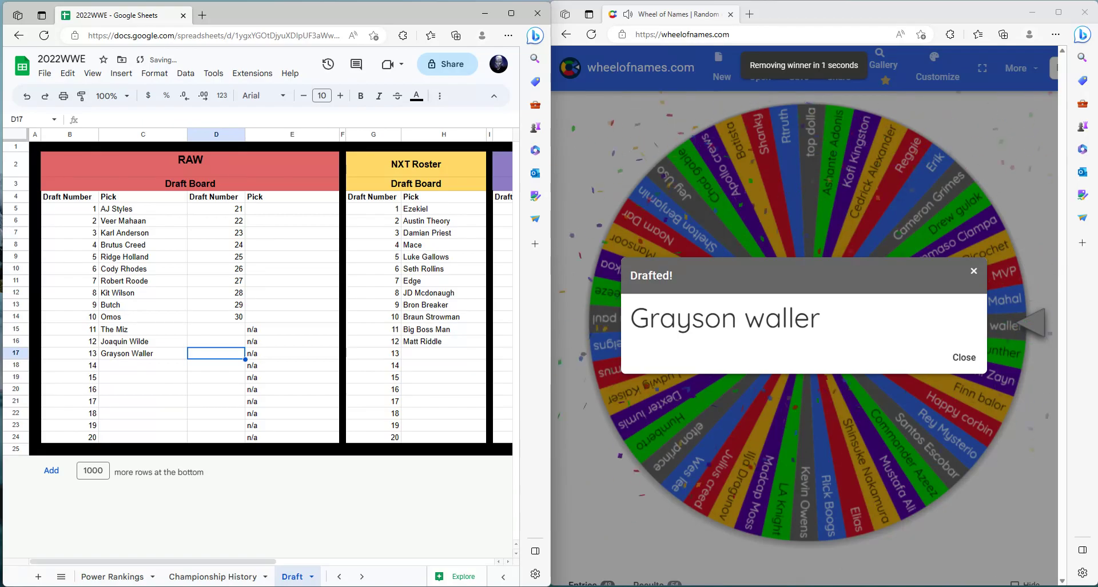
Step: Record Reggie as NXT's pick for draft number 13 in cell H17 and move on to 205 Live's pick cell K17
left_click(443, 353)
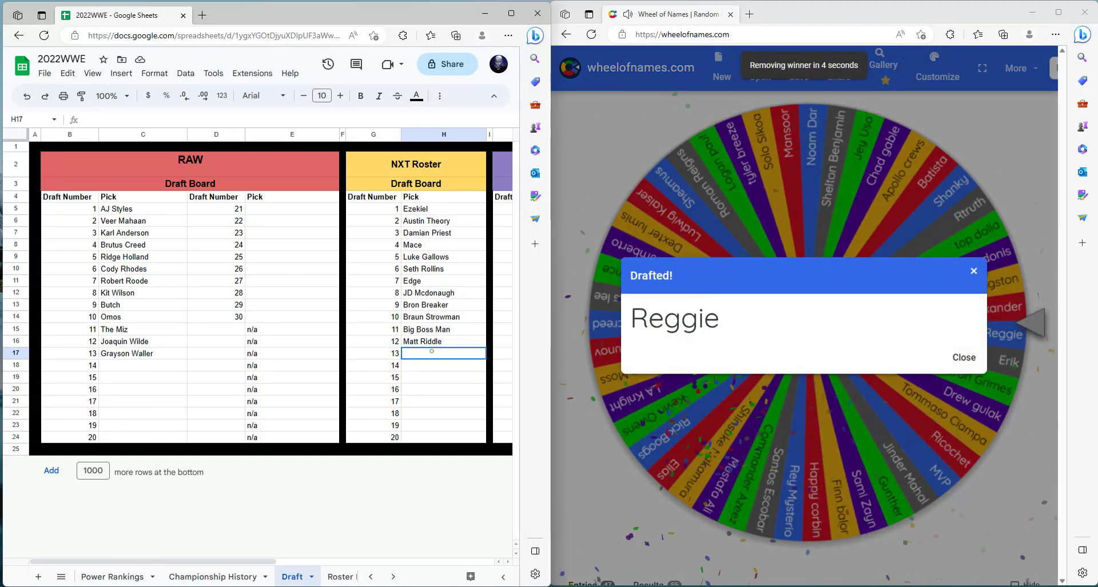
type("R")
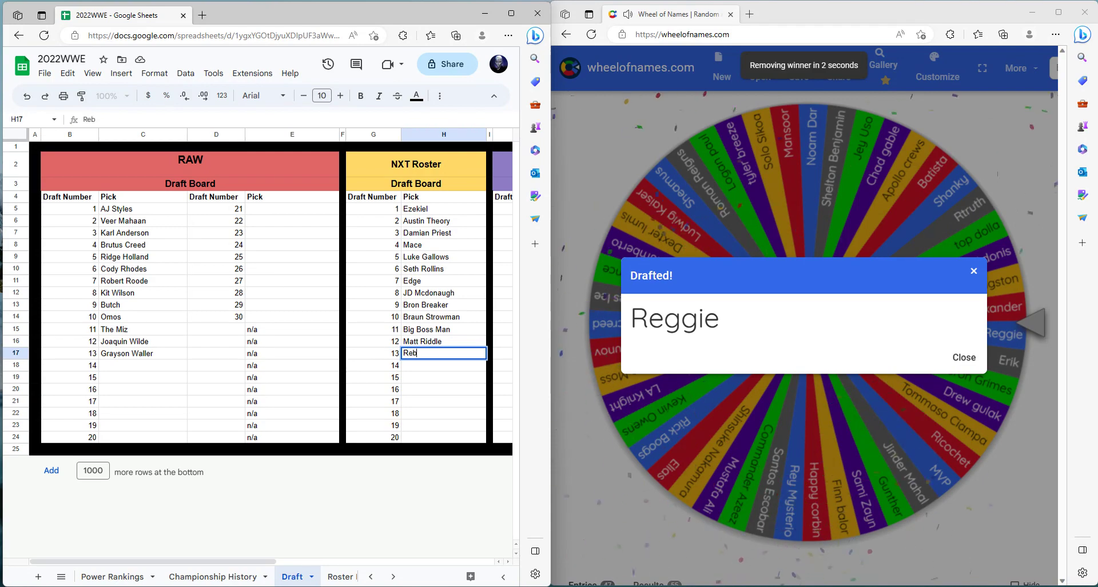
type("eb")
key("BackSpace")
type("ggie")
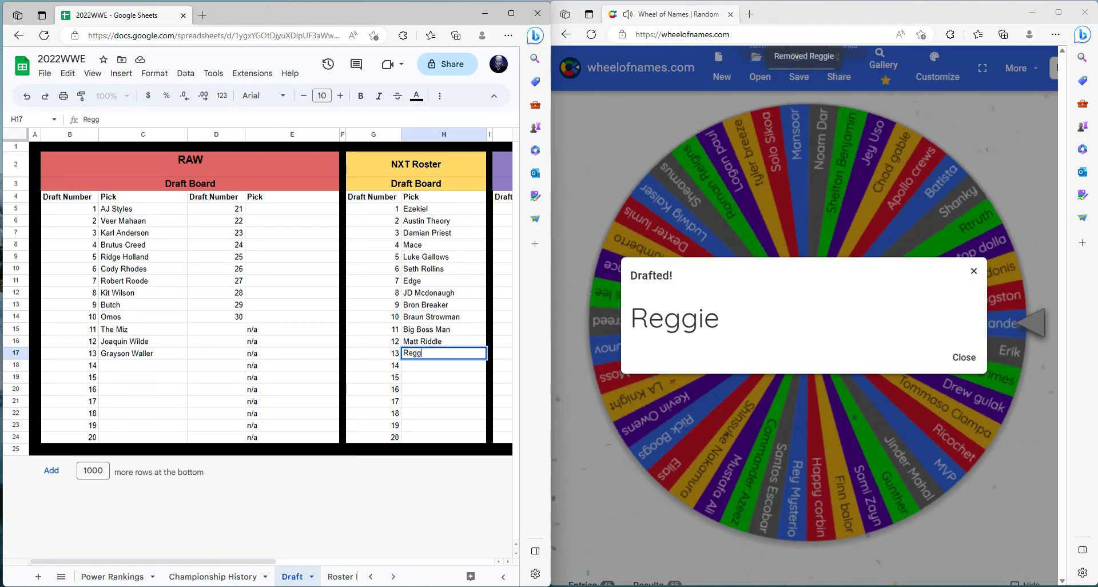
key("Tab")
key("Tab")
key("Tab")
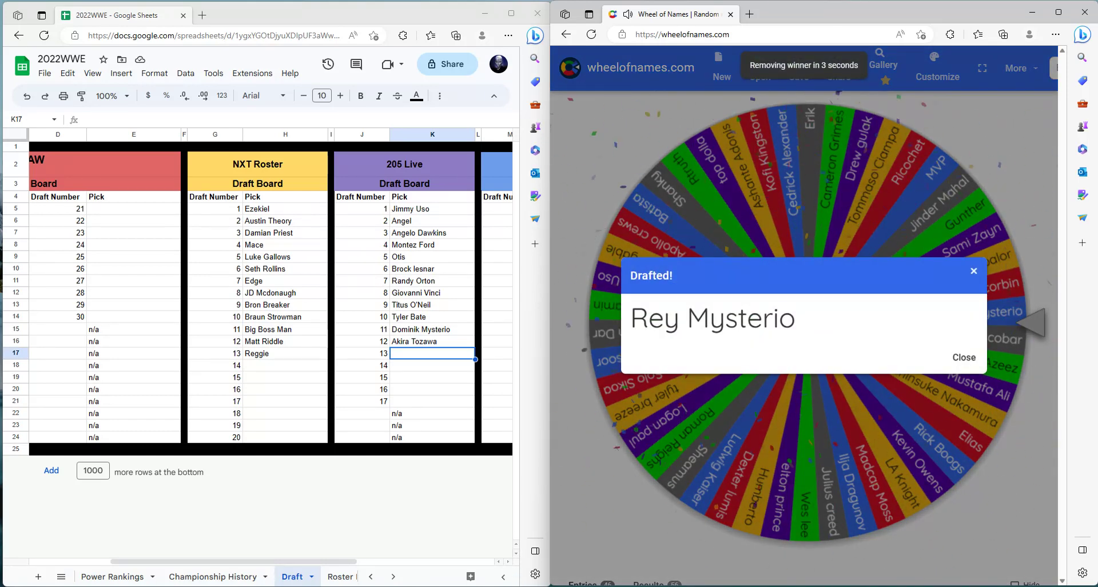
Step: Record Rey Mysterio as 205 Live's pick for draft number 13 in cell K17 and dismiss the winner announcement
key("alt+Tab")
type("Re")
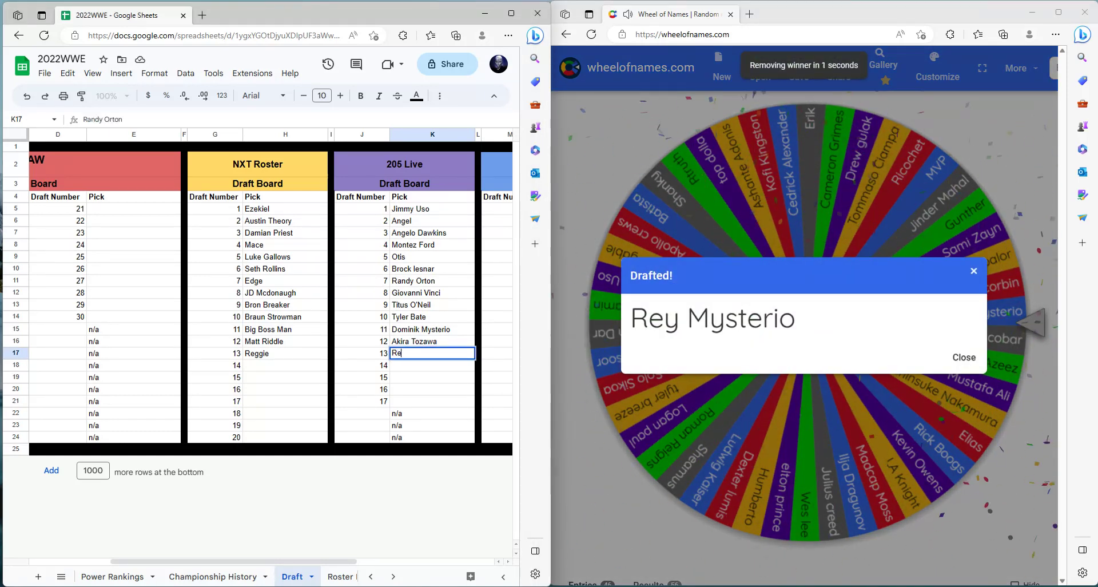
type("y My")
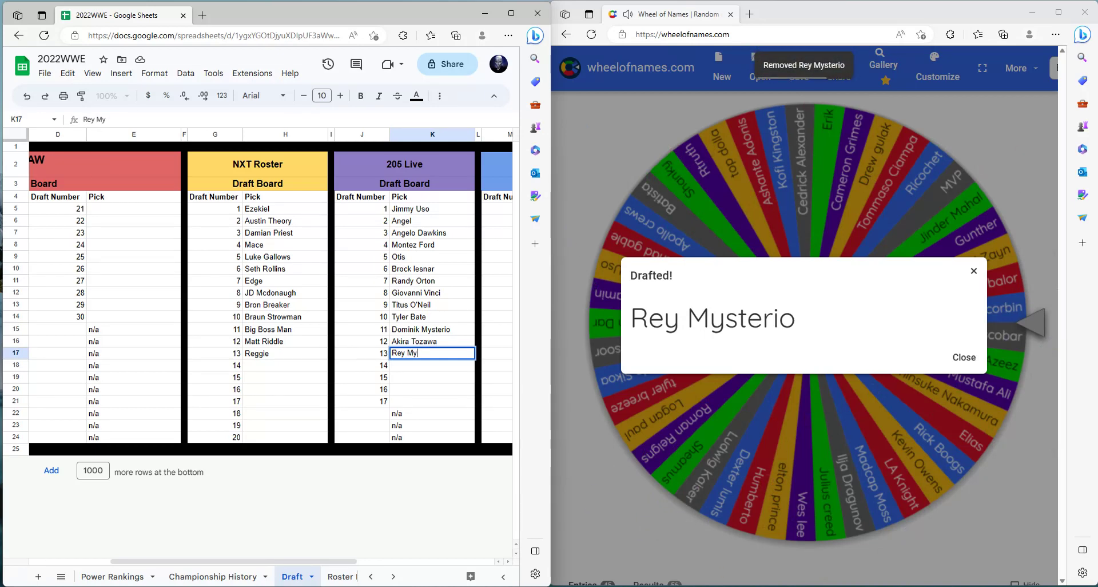
type("ster")
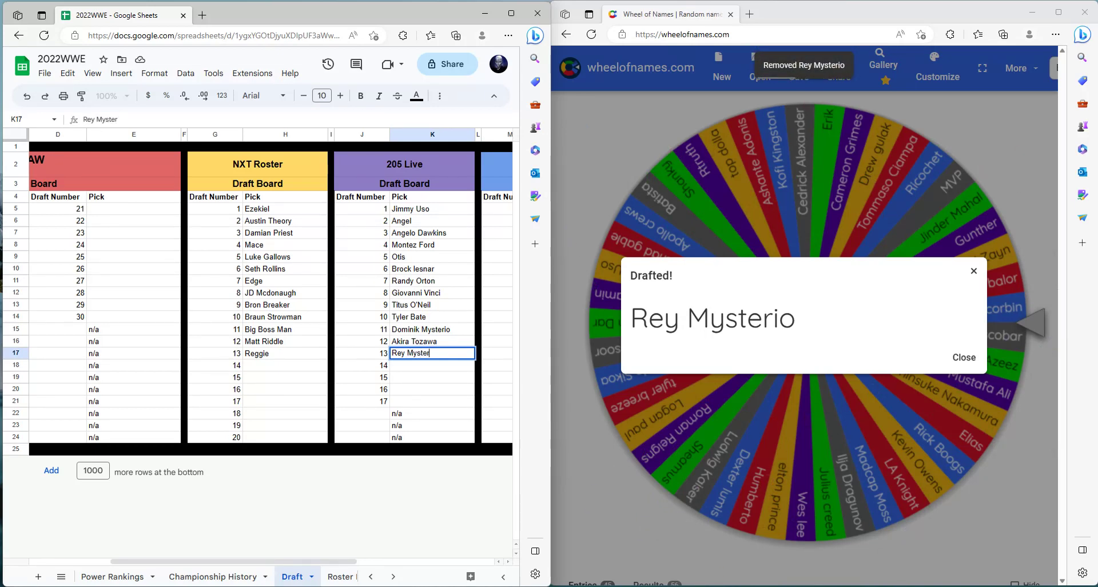
key("Tab")
key("Tab")
key("Tab")
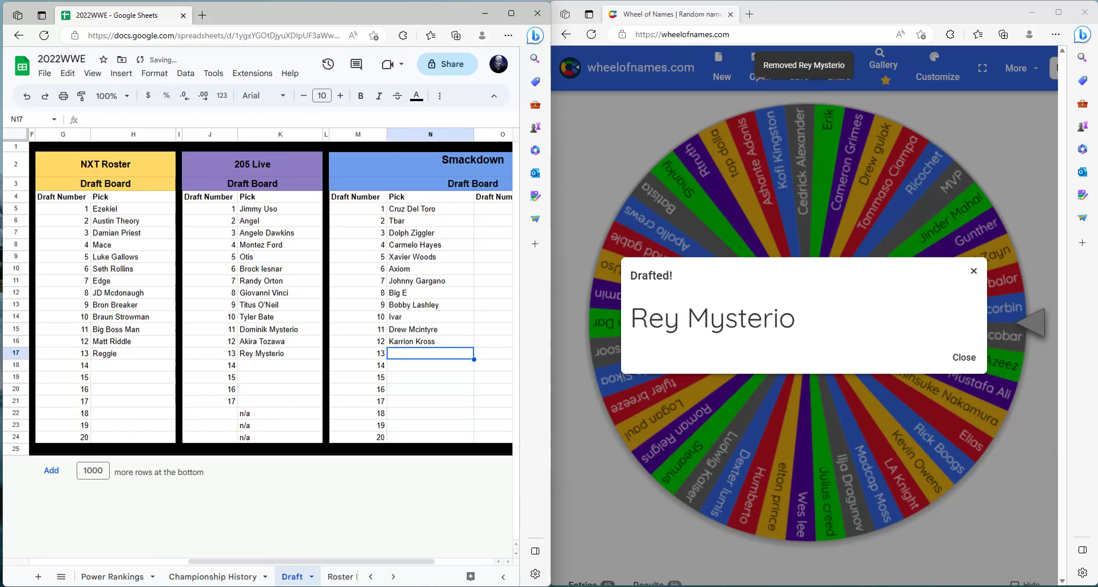
left_click(962, 356)
Step: Spin the wheel for Smackdown and record Jey Uso as its pick for draft number 13 in cell N17
left_click(807, 322)
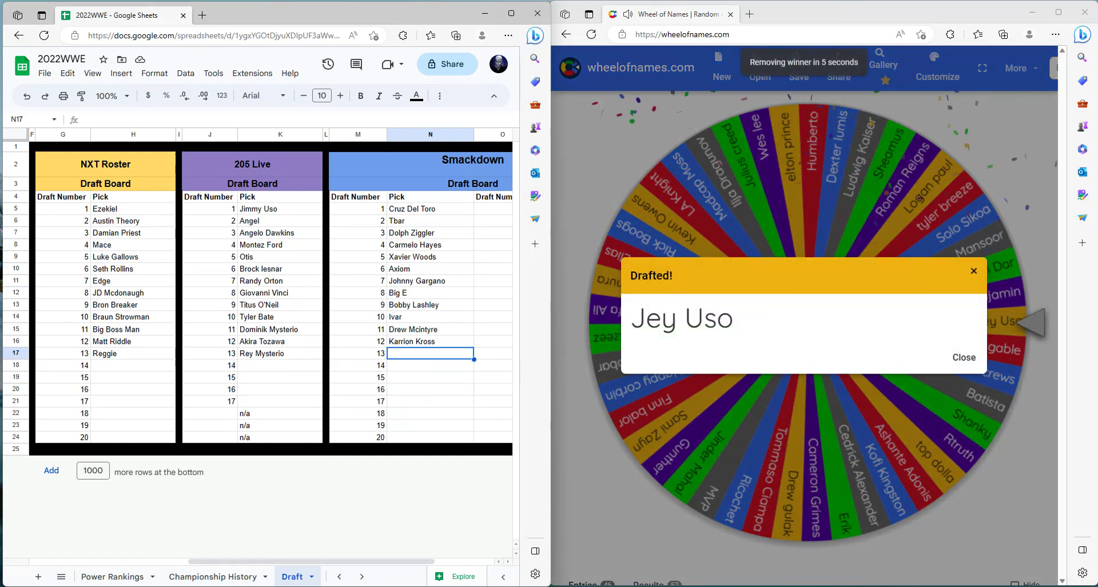
type("Jey")
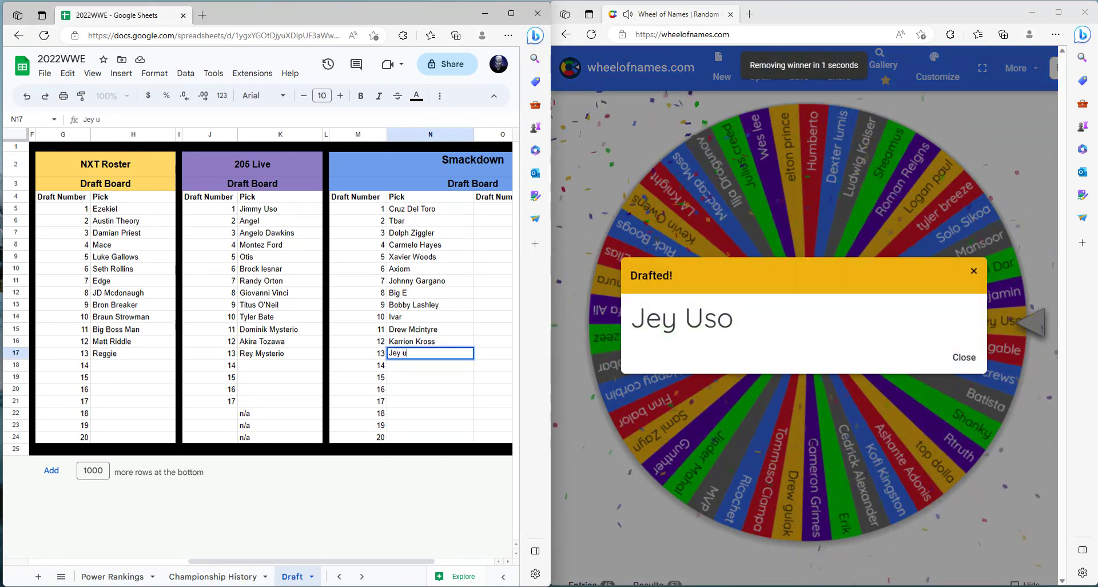
type(" u")
key("BackSpace")
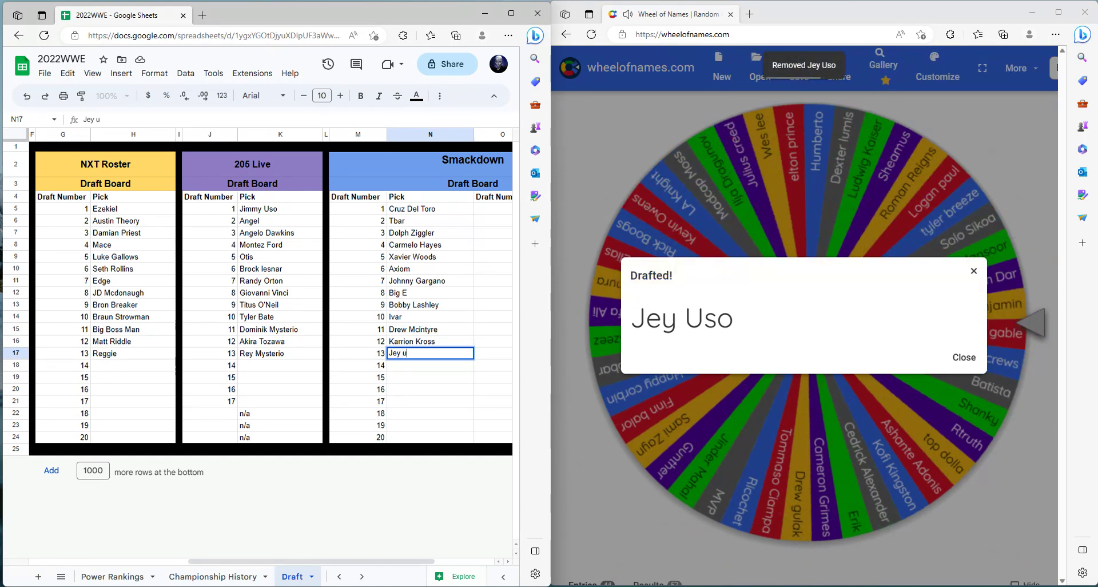
key("BackSpace")
key("BackSpace")
key("BackSpace")
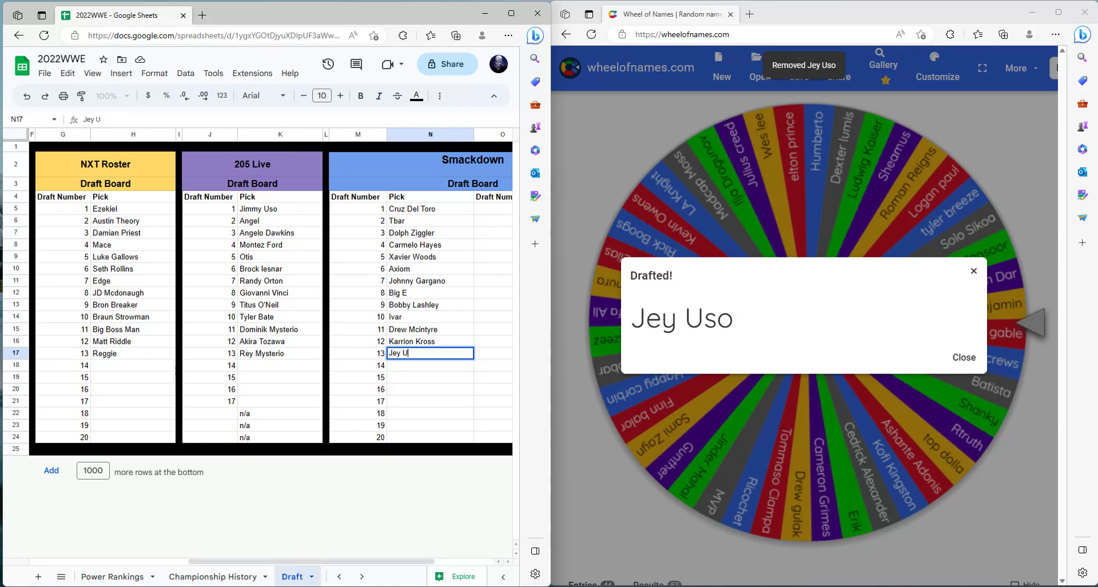
type("so")
key("Tab")
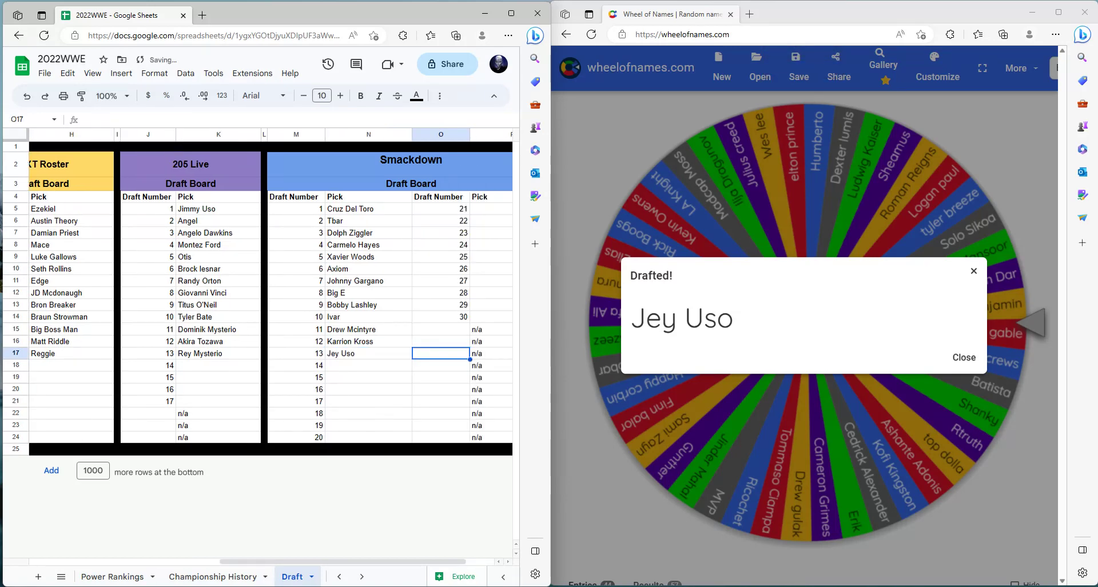
Step: Select RAW's pick cell C18 for draft number 14, then spin the wheel for RAW and dismiss the winner announcement
scroll(269, 297, "left", 5)
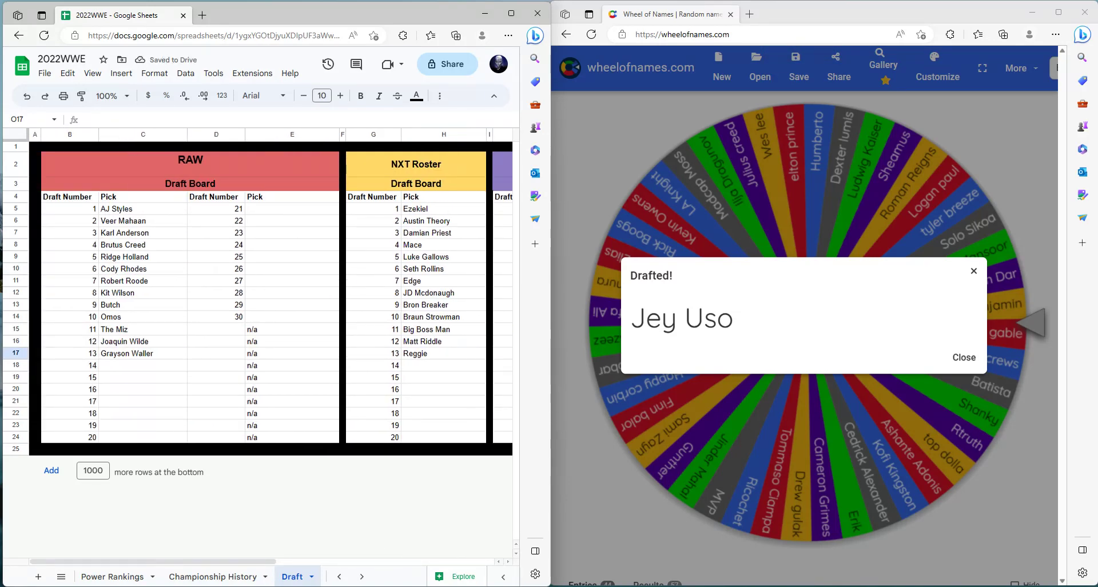
left_click(142, 364)
left_click(964, 356)
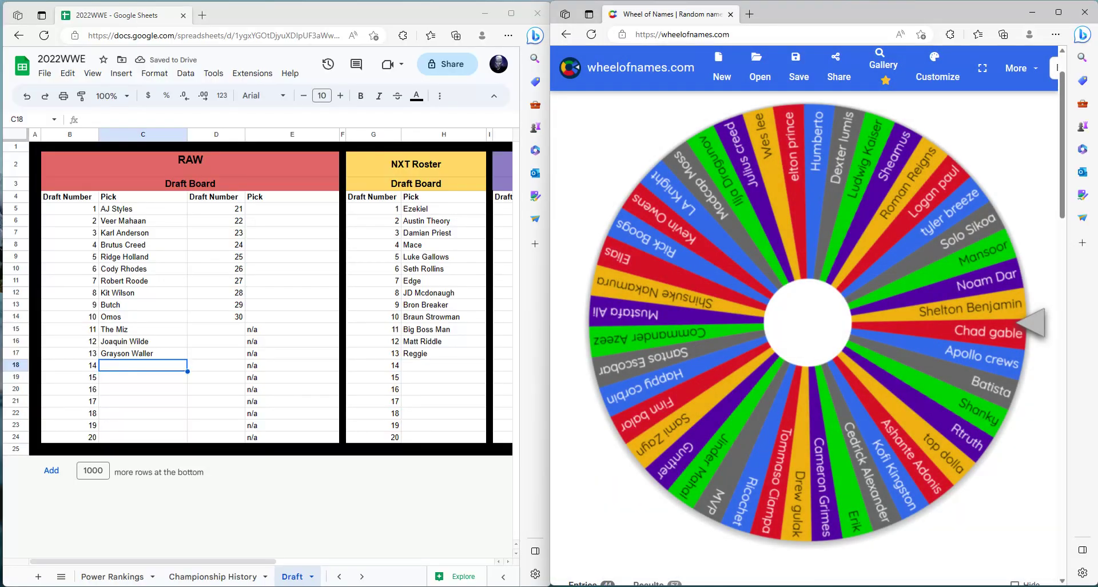
key("ctrl+Return")
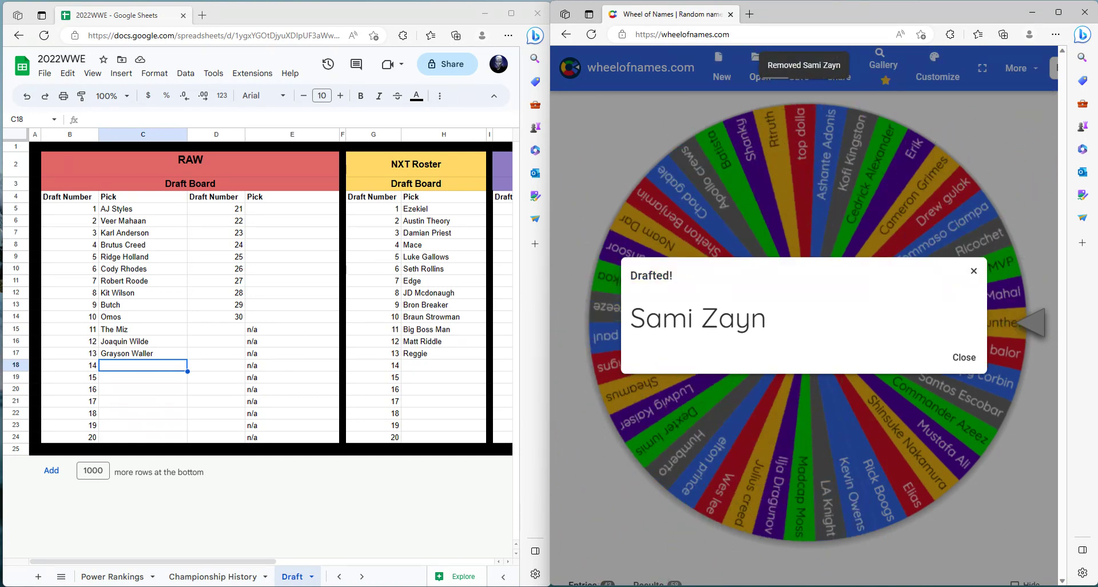
left_click(973, 270)
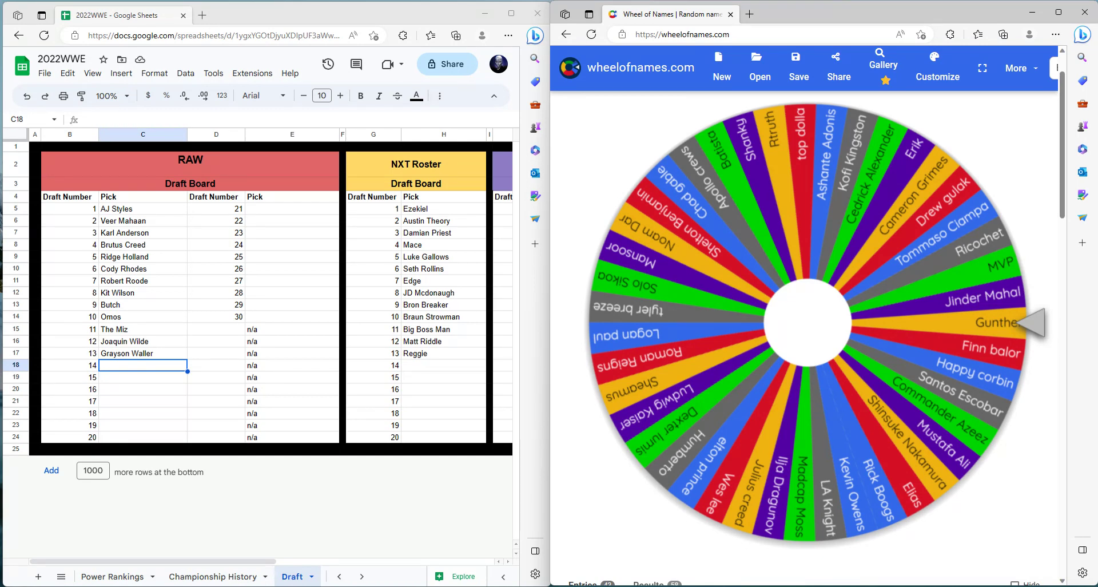
Step: Examine the wheel's results list down to the most recently drawn names
scroll(806, 314, "down", 4)
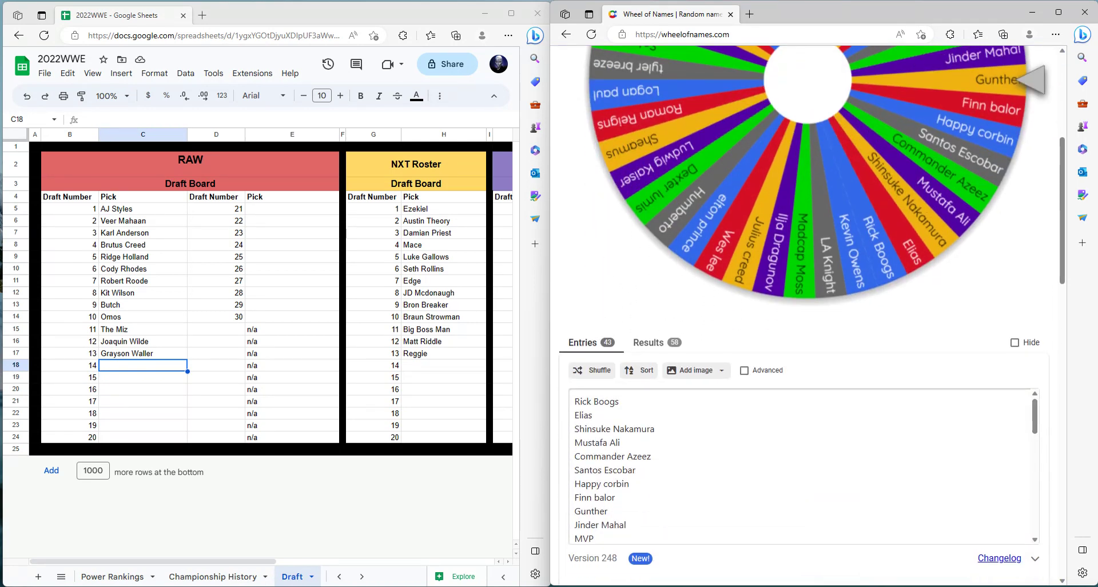
left_click(656, 342)
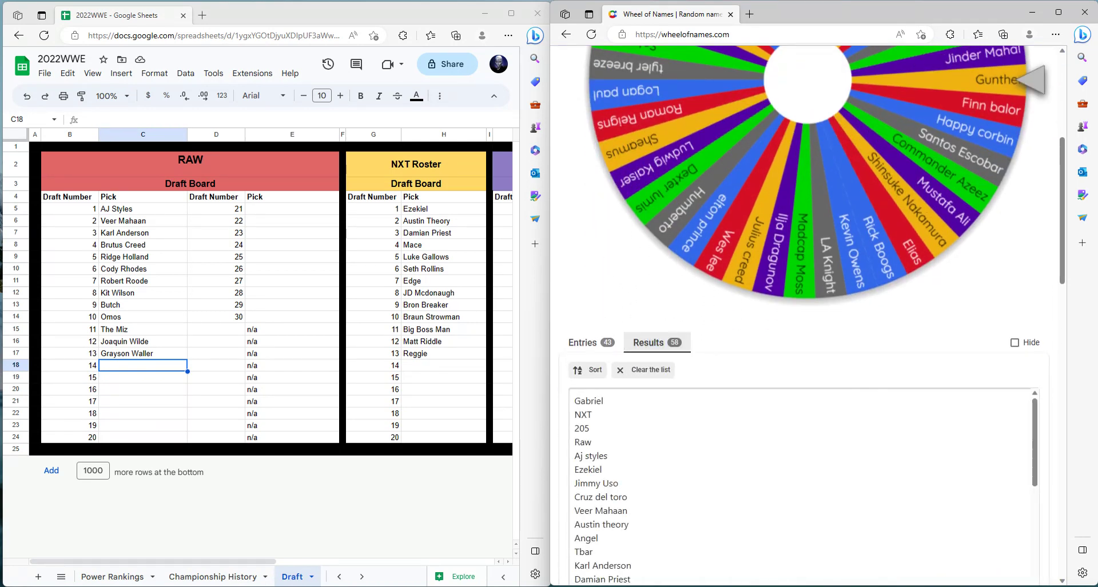
scroll(806, 315, "up", 1)
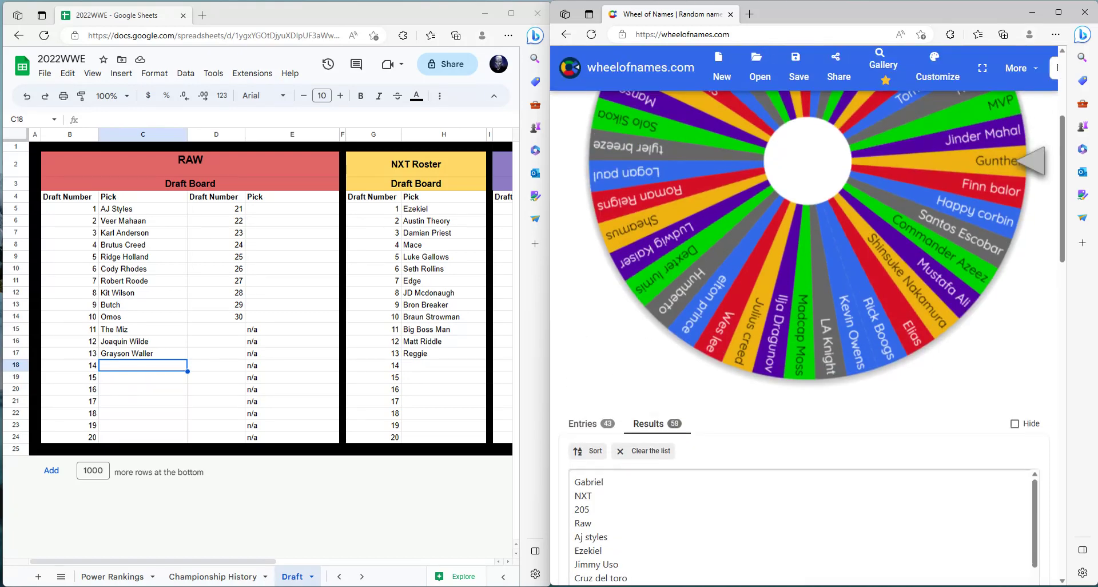
scroll(800, 400, "down", 3)
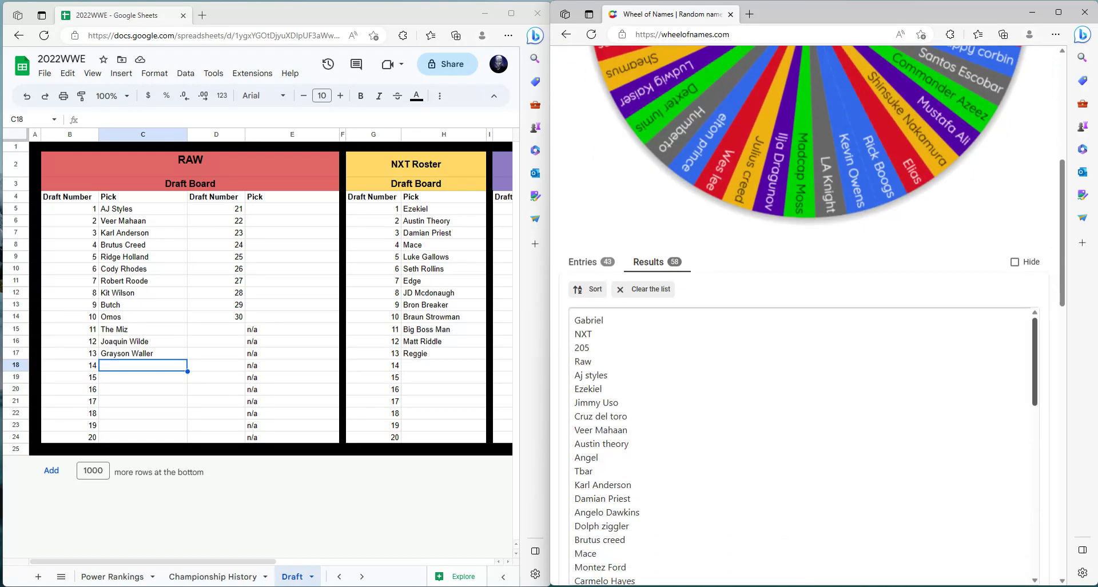
scroll(800, 400, "down", 5)
scroll(806, 343, "down", 3)
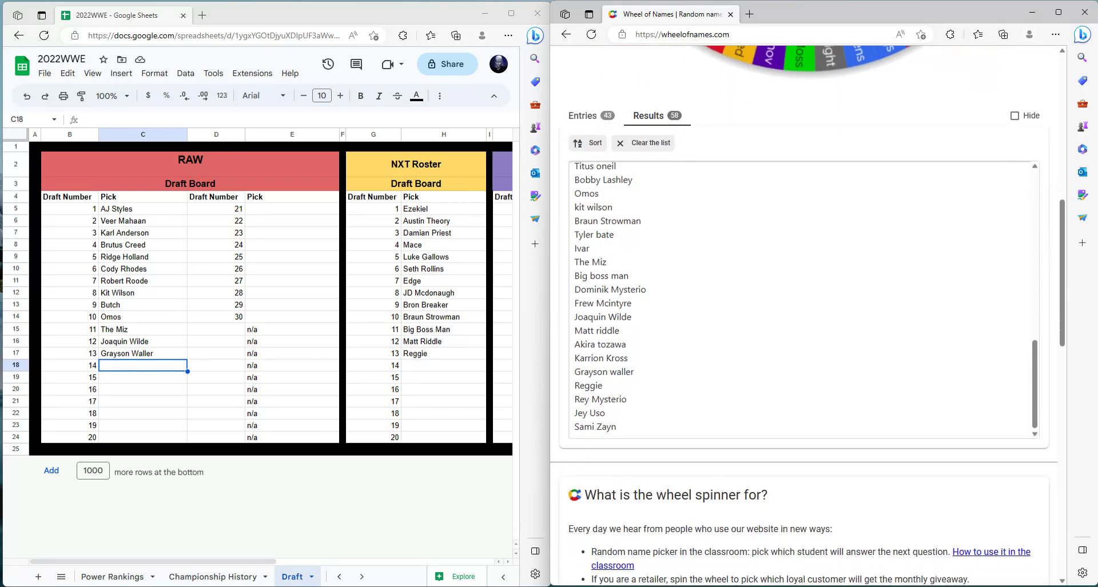
scroll(801, 286, "up", 1)
scroll(801, 292, "up", 3)
scroll(800, 286, "up", 5)
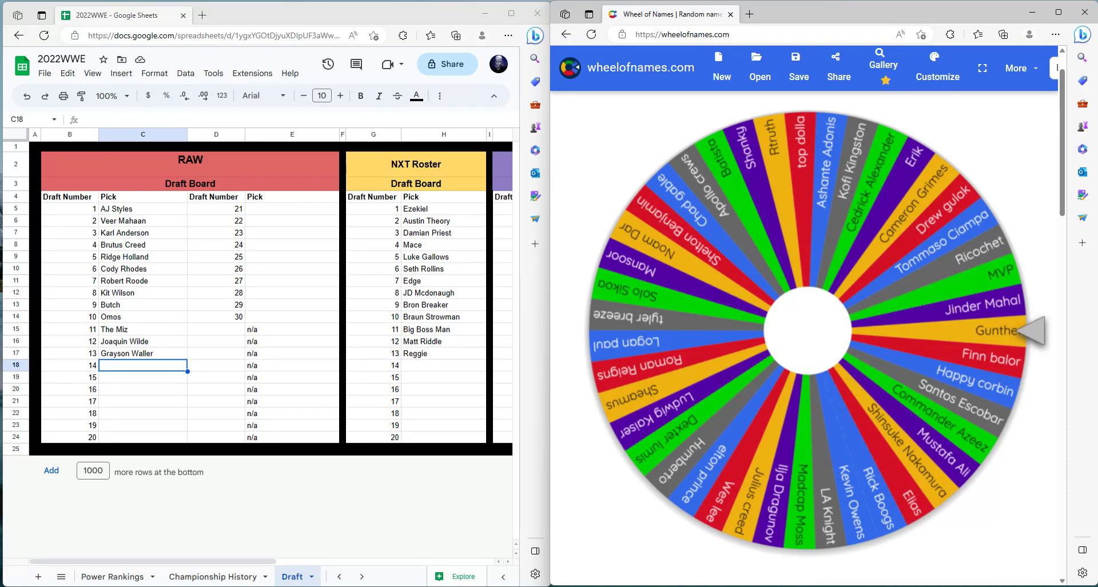
Step: Record Sami Zayn as RAW's pick for draft number 14 in cell C18 and move on to NXT's pick cell H18
key("alt+Tab")
type("S")
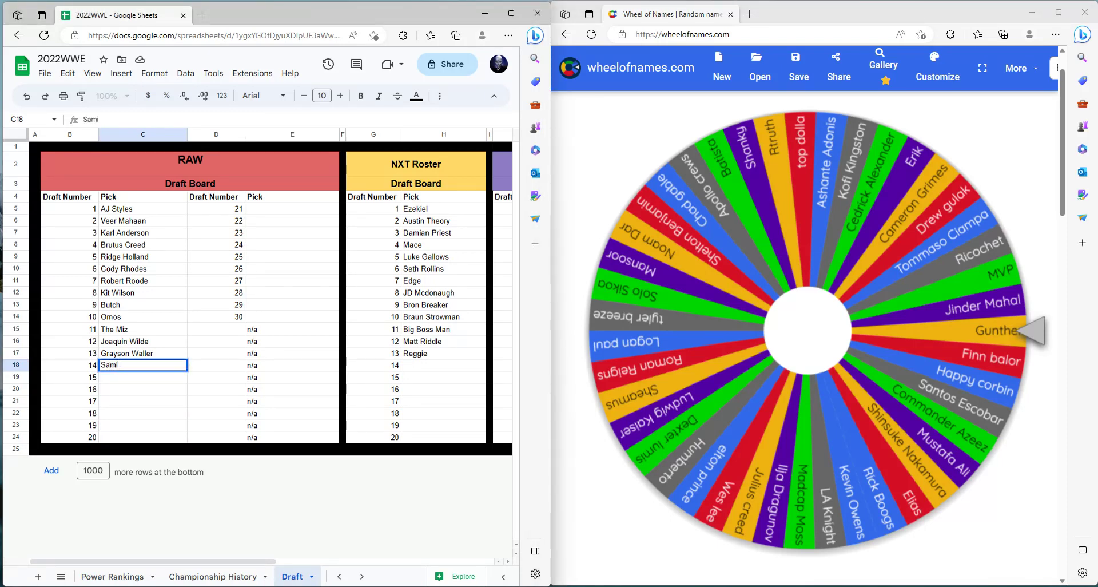
type("ami Zayn")
key("Tab")
key("Tab")
key("Tab")
key("Tab")
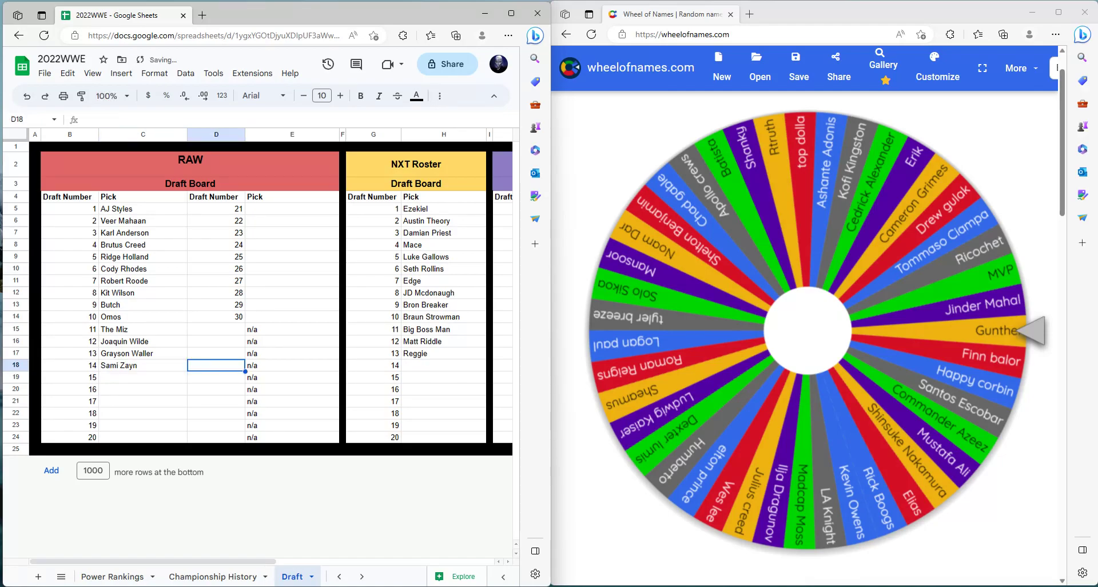
key("Tab")
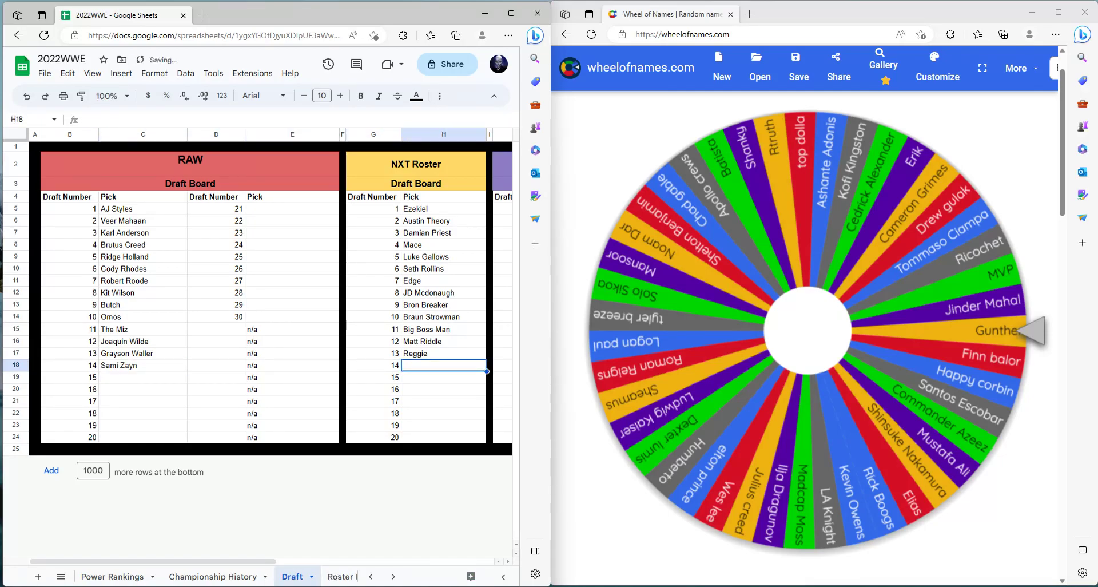
Step: Spin the wheel for NXT and record Noam Dar as its pick for draft number 14 in cell H18
key("alt+Tab")
key("ctrl+Return")
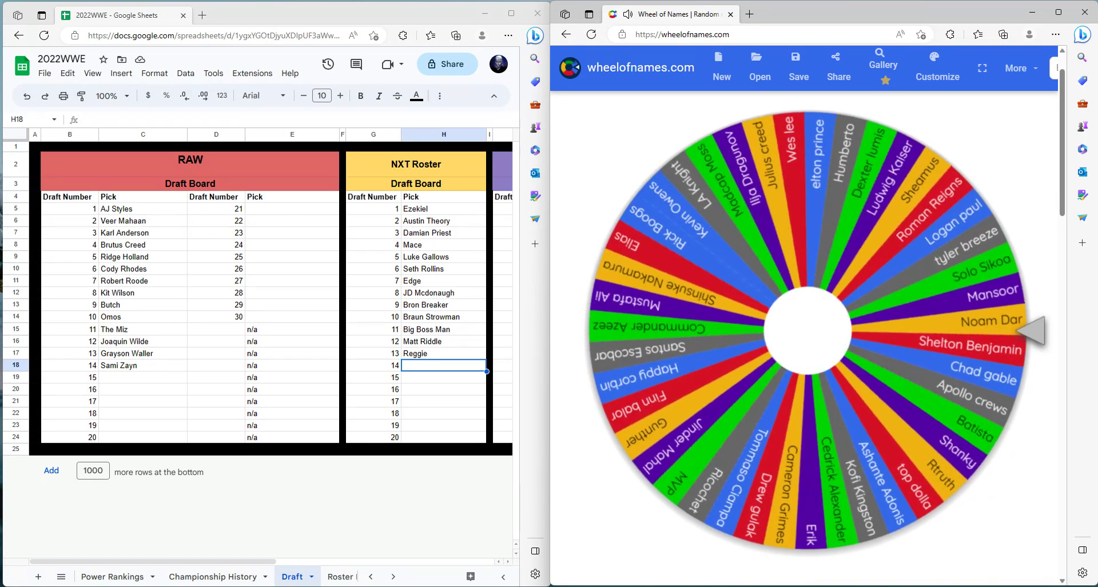
left_click(421, 362)
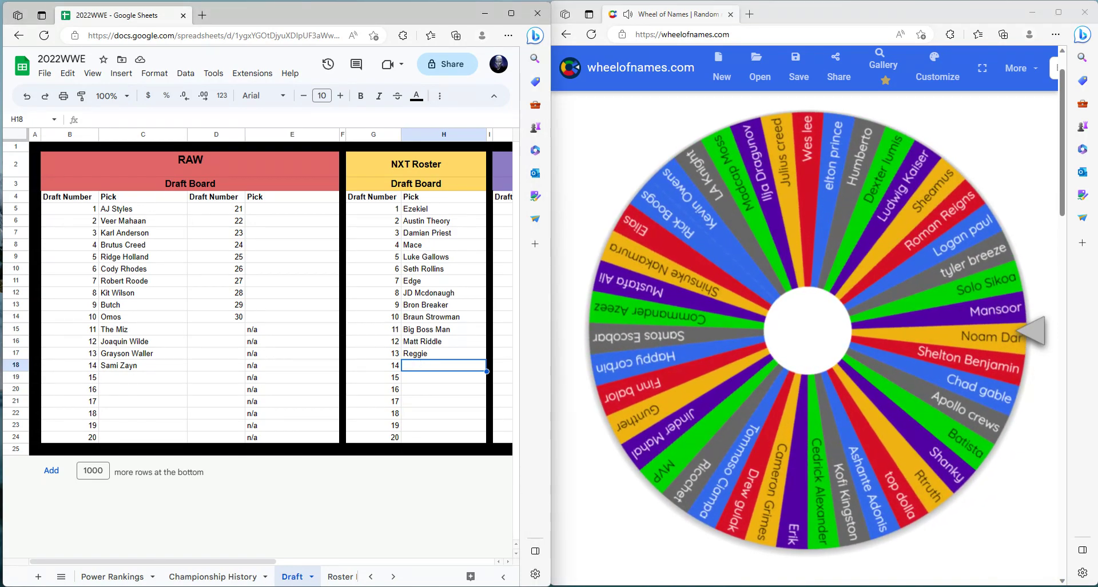
type("Noam ")
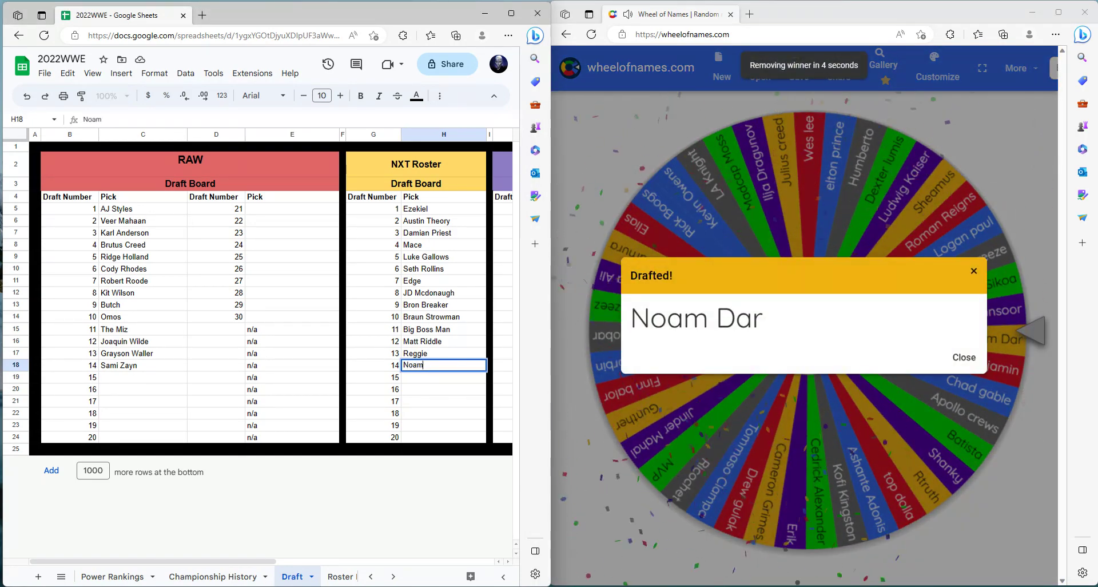
type("Dar")
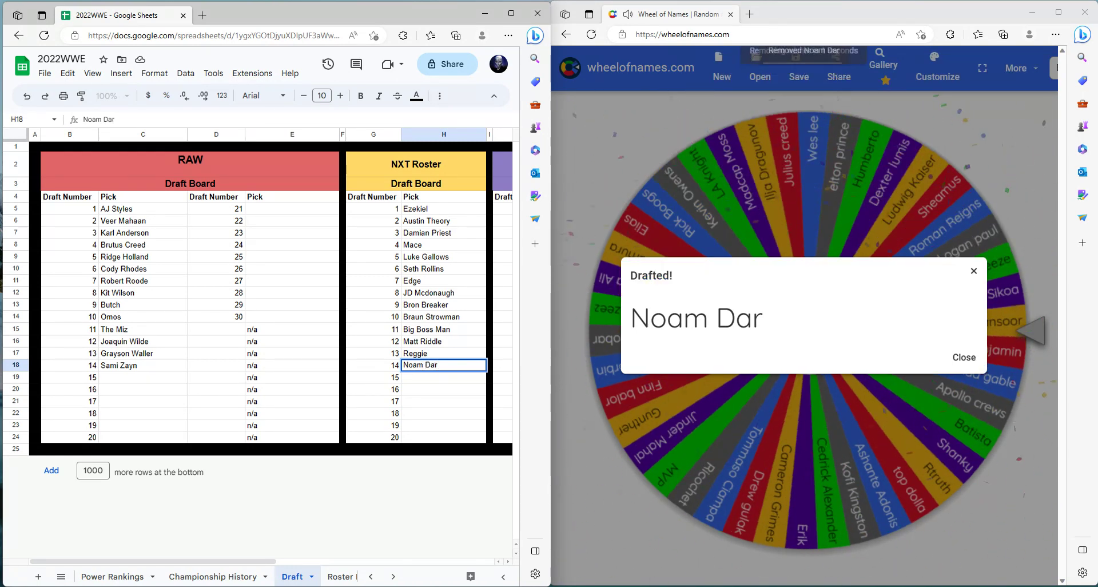
key("Tab")
key("Tab")
key("Tab")
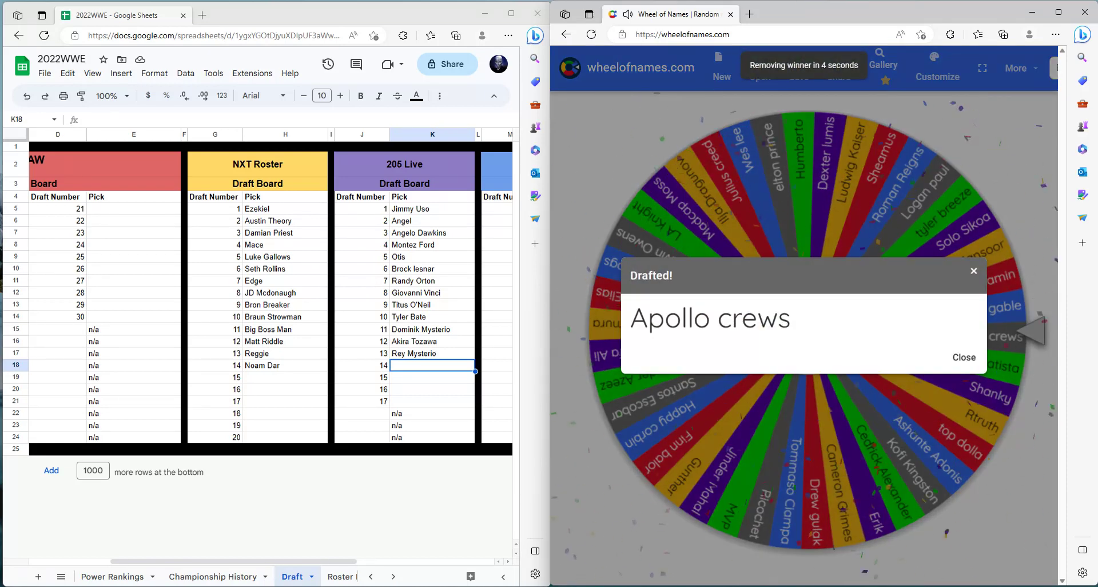
Step: Record Apollo Crews as 205 Live's pick for draft number 14 in cell K18 and move on to Smackdown's pick cell N18
key("alt+Tab")
type("A")
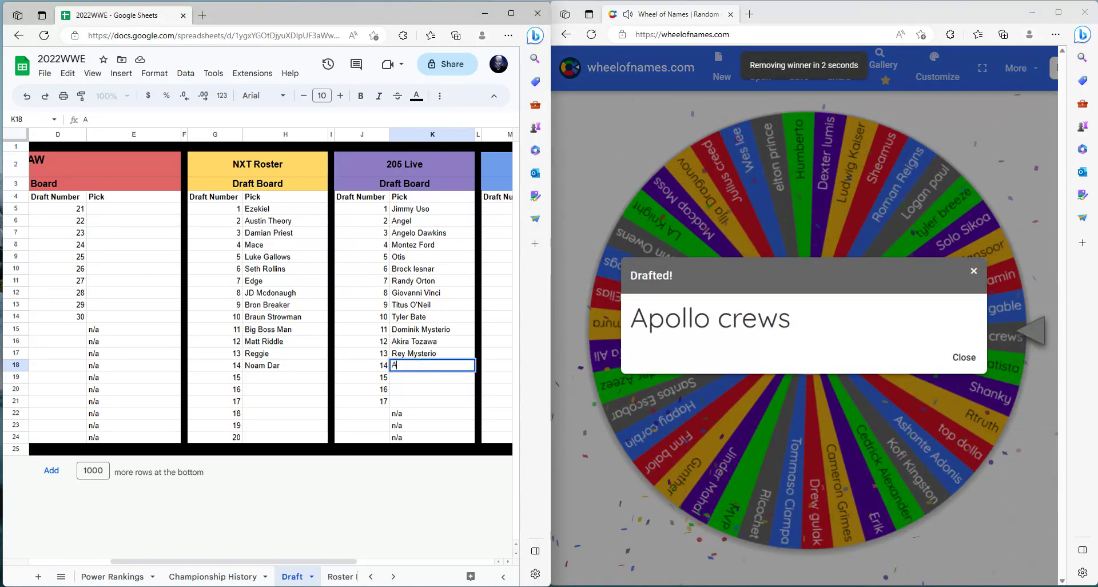
type("pollo C")
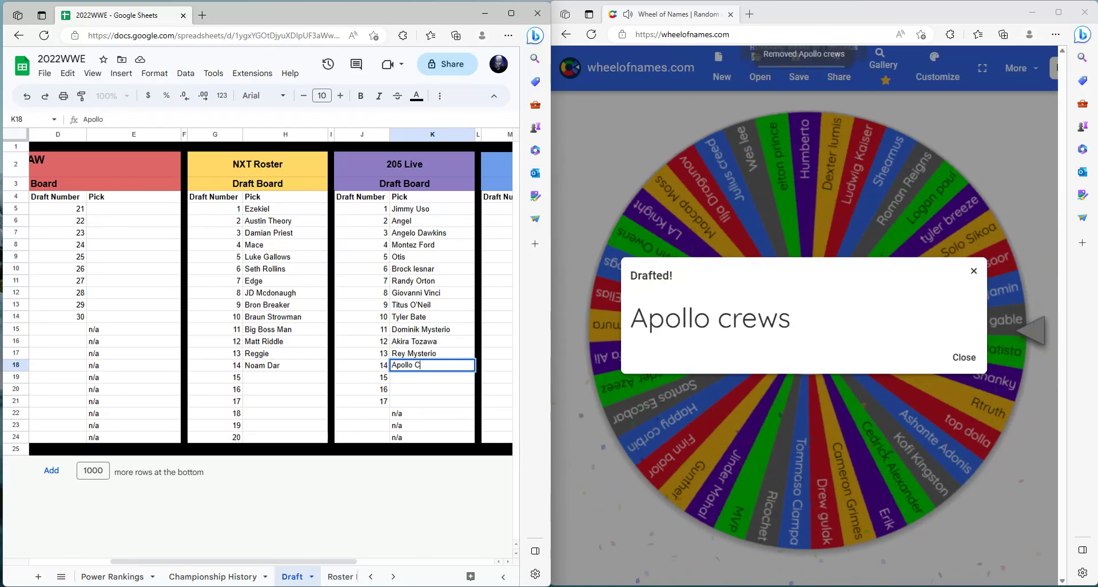
type("rews")
key("Tab")
key("Tab")
key("Tab")
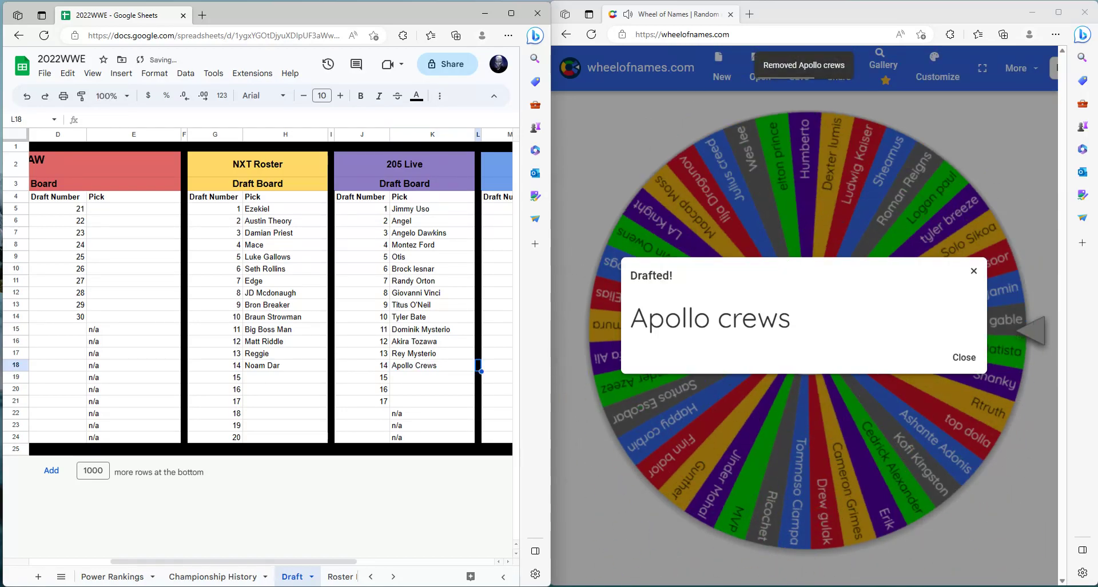
Step: Spin the wheel for Smackdown and record LA Knight as its pick for draft number 14 in cell N18
left_click(963, 356)
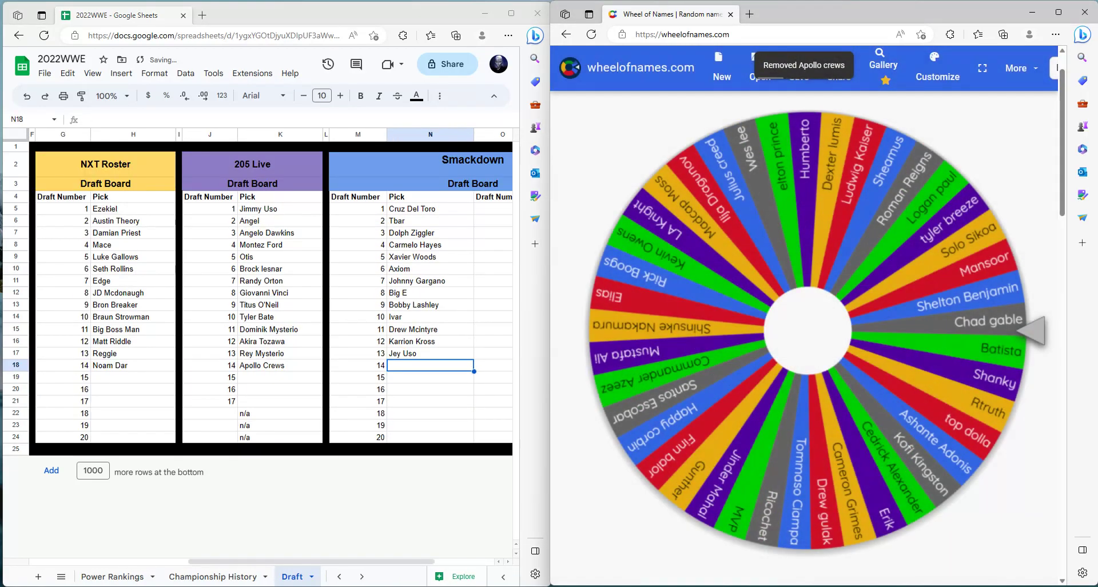
left_click(807, 330)
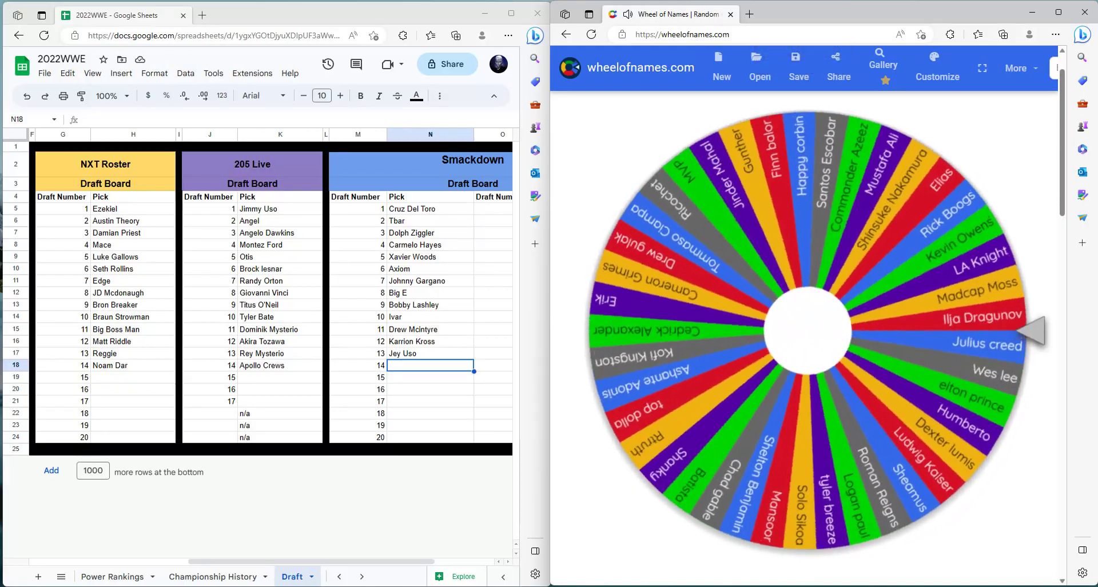
key("alt+Tab")
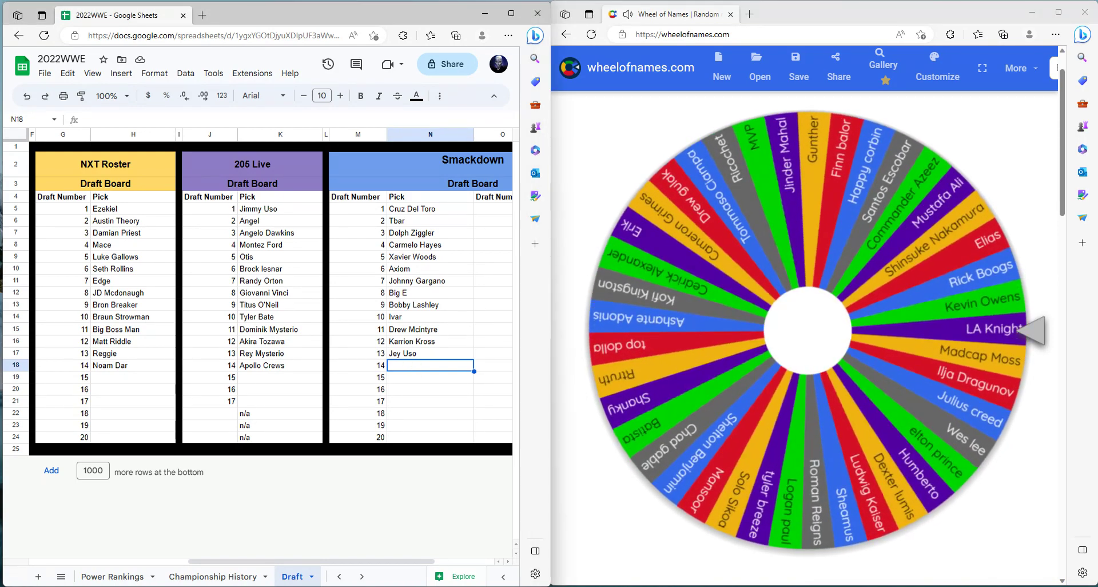
type("L")
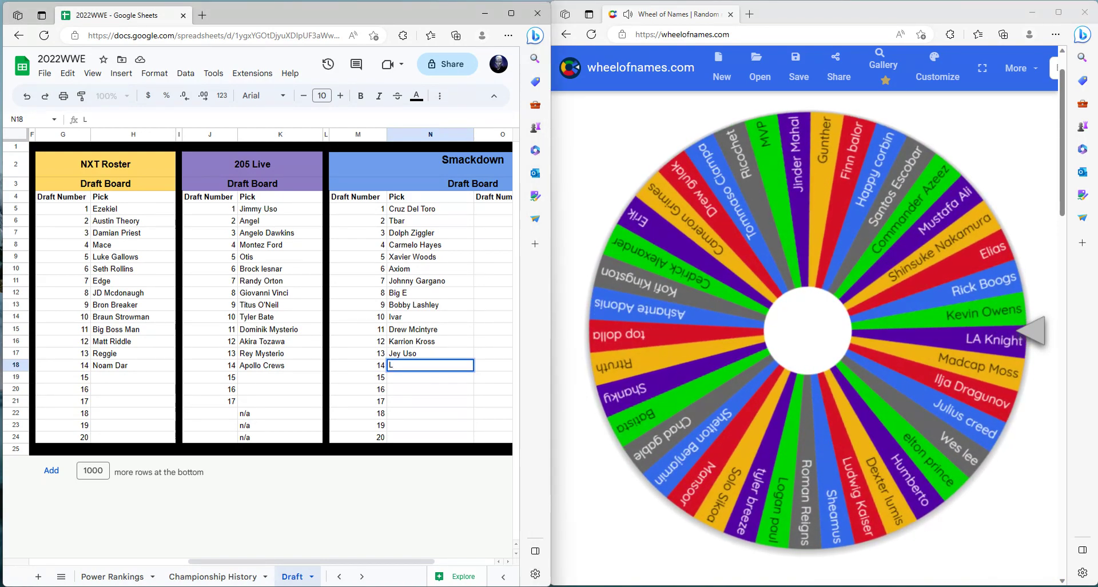
type("A")
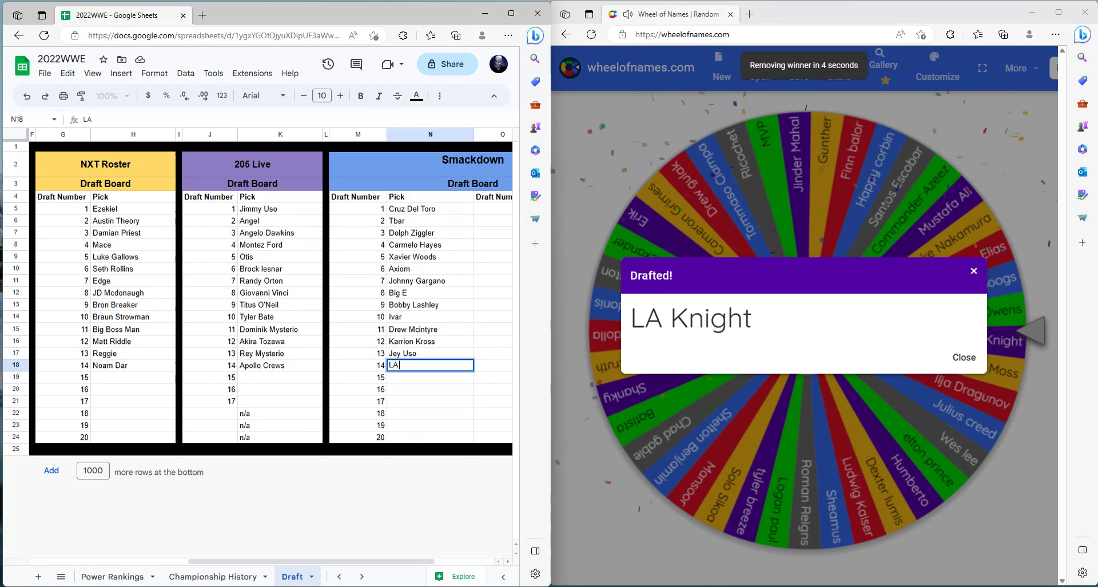
type(" Knight")
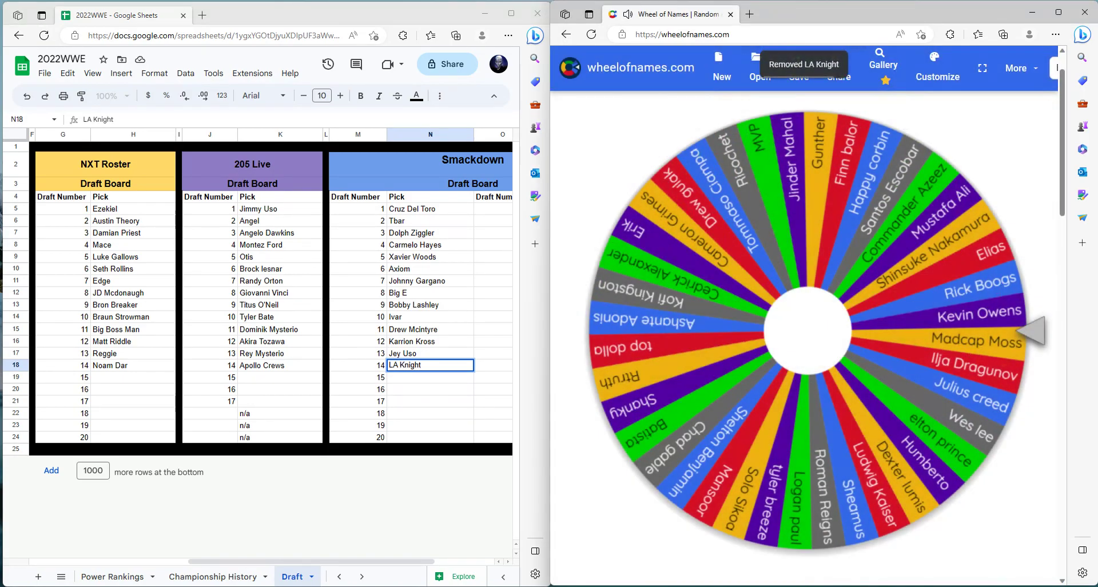
Step: Record Gunther as RAW's pick for draft number 15 in cell C19 and move on to NXT's pick cell H19
left_click_drag(417, 560, 258, 561)
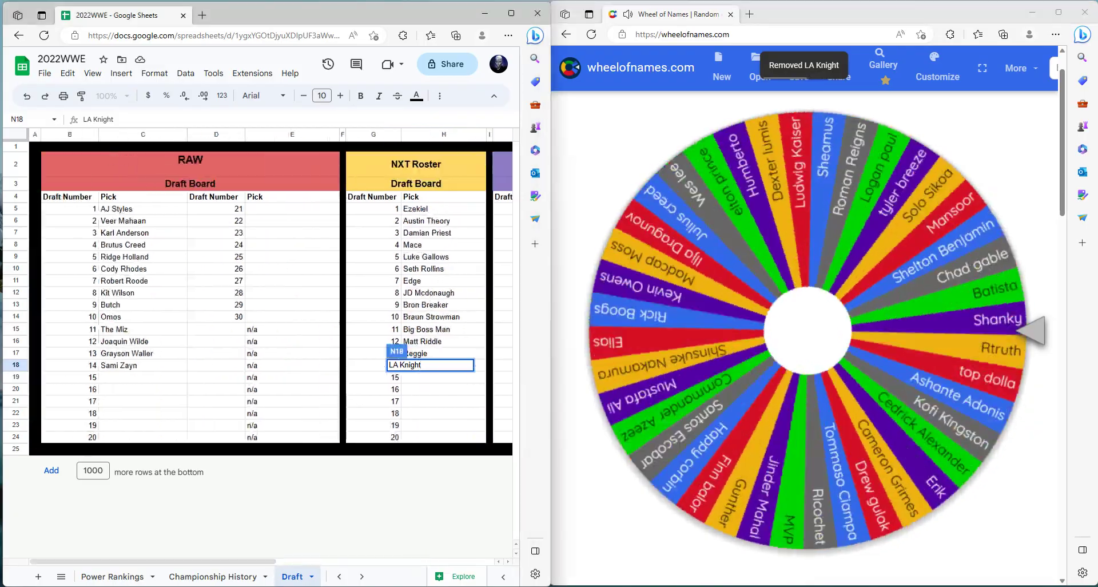
left_click(124, 377)
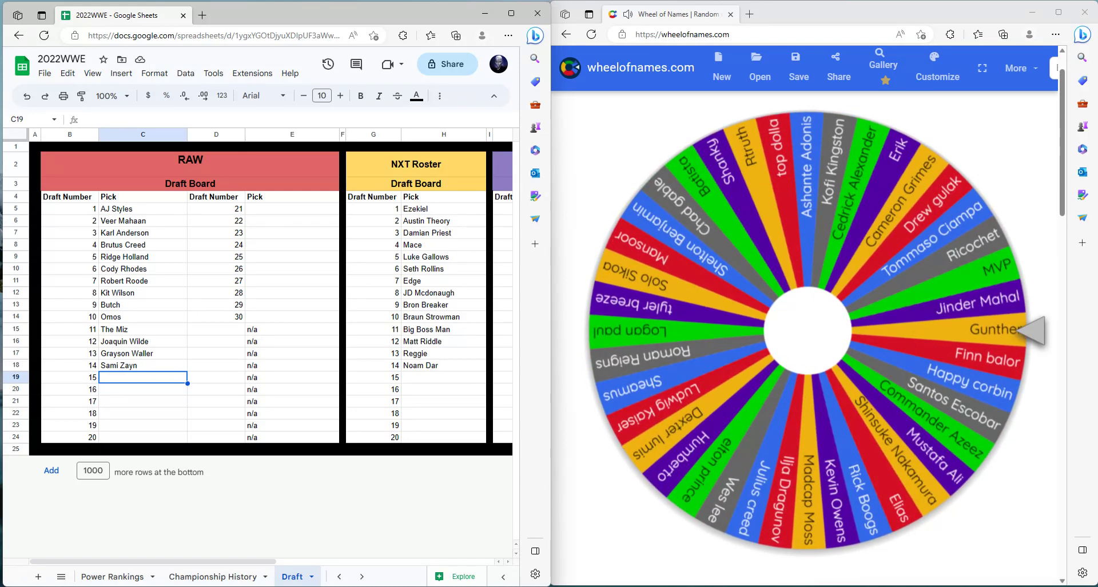
type("Gunther")
key("Tab")
key("Tab")
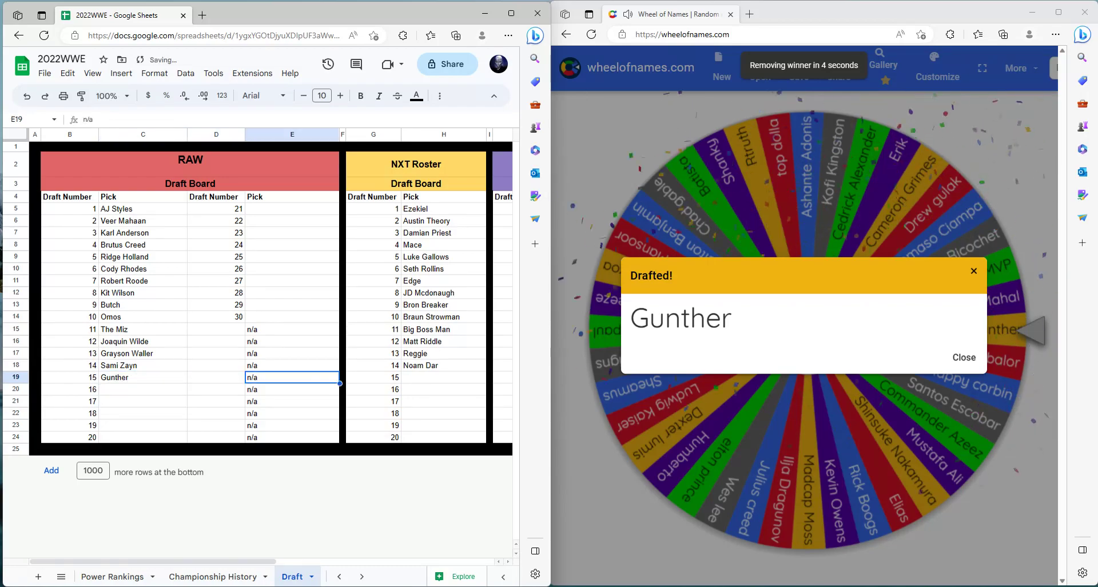
key("Tab")
key("Tab")
key("Tab")
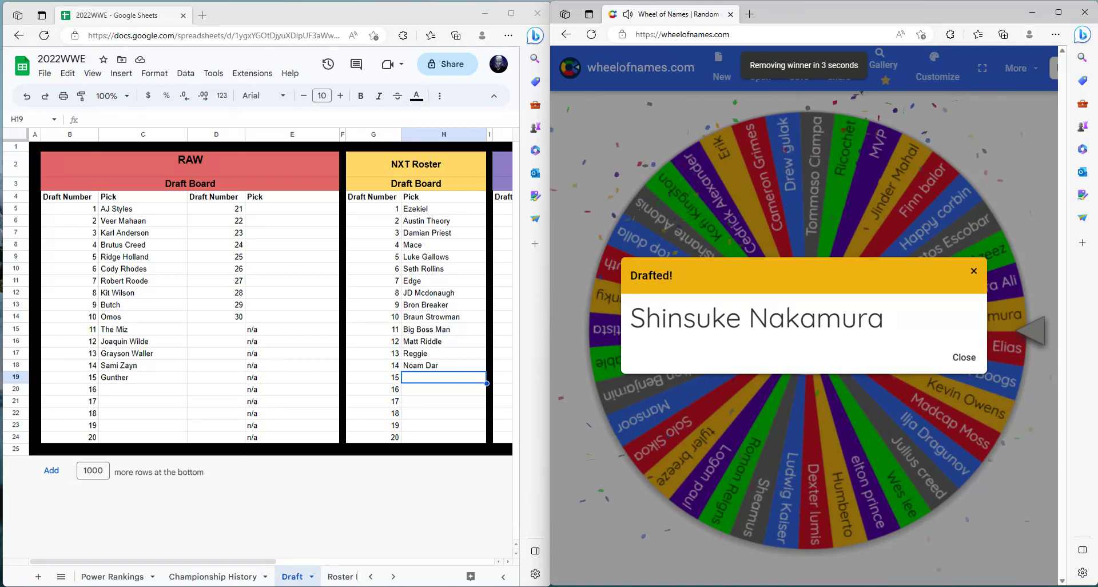
Step: Record Shinsuke Nakamura as NXT's pick for draft number 15 in cell H19 and move on to 205 Live's pick cell K19
key("alt+Tab")
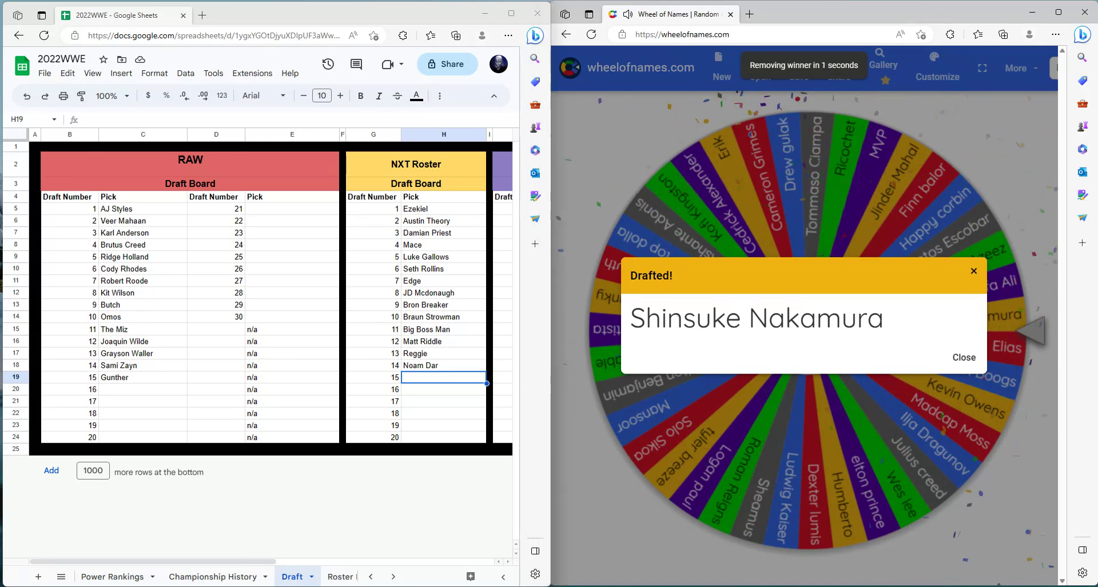
type("Shins")
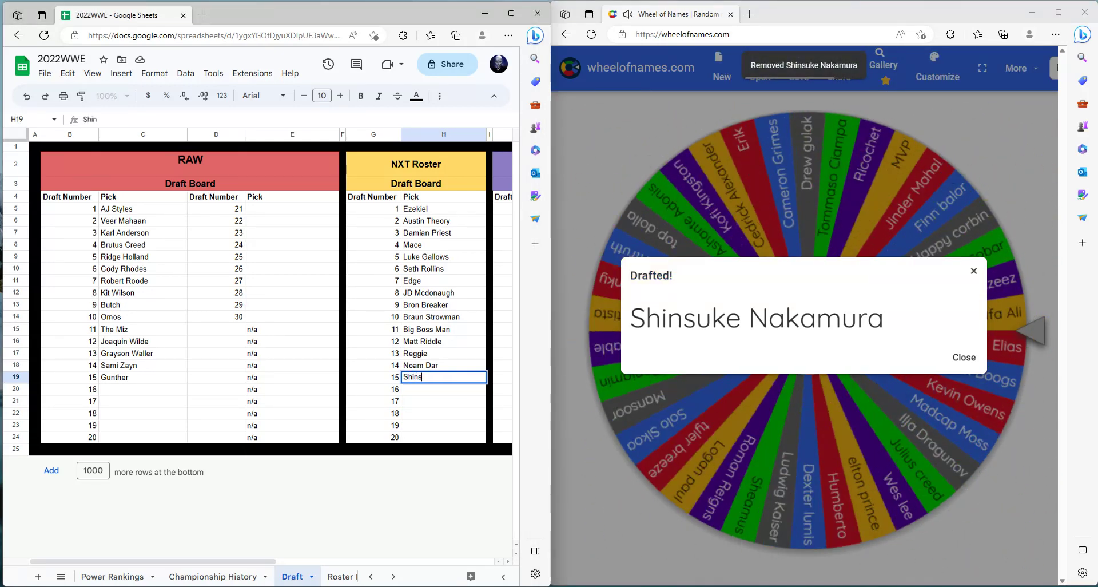
type("uke Nakam")
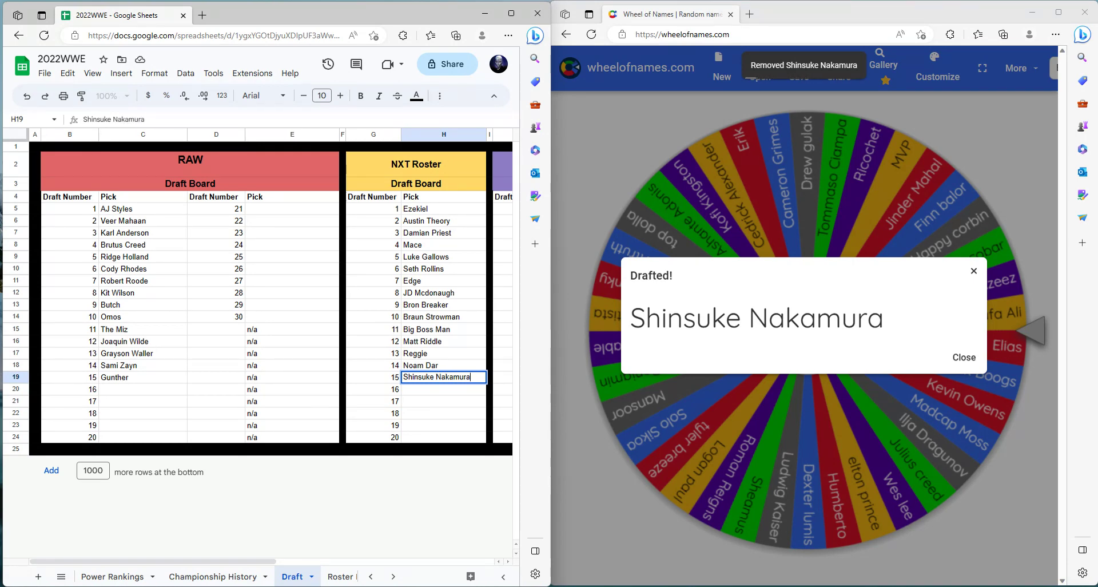
type("ura")
key("Tab")
key("Tab")
key("Tab")
Step: Spin the wheel for 205 Live and record Wes Lee as its pick for draft number 15 in cell K19
key("alt+Tab")
key("Escape")
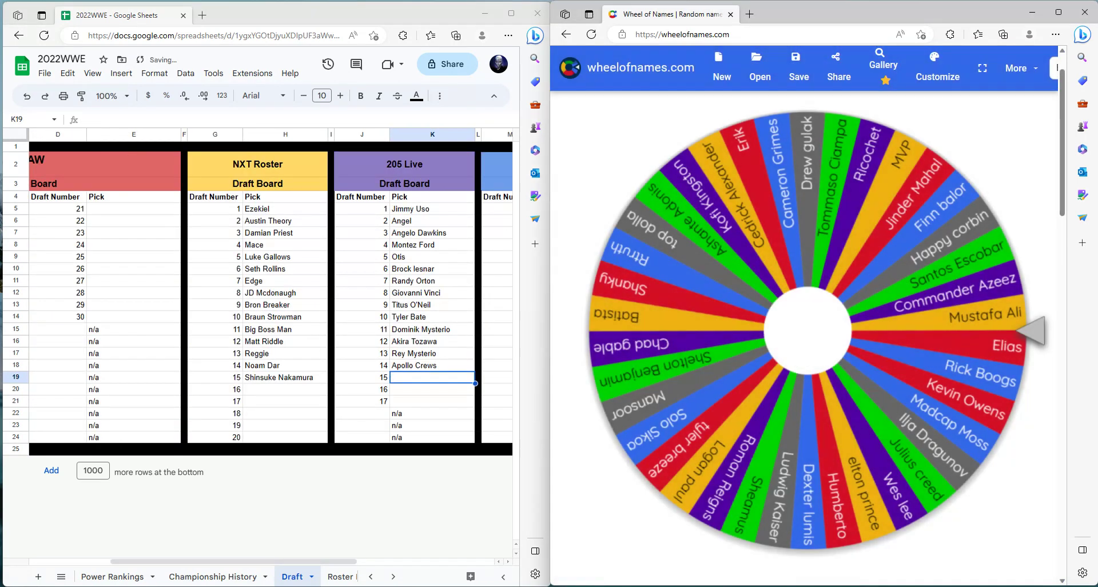
key("ctrl+Return")
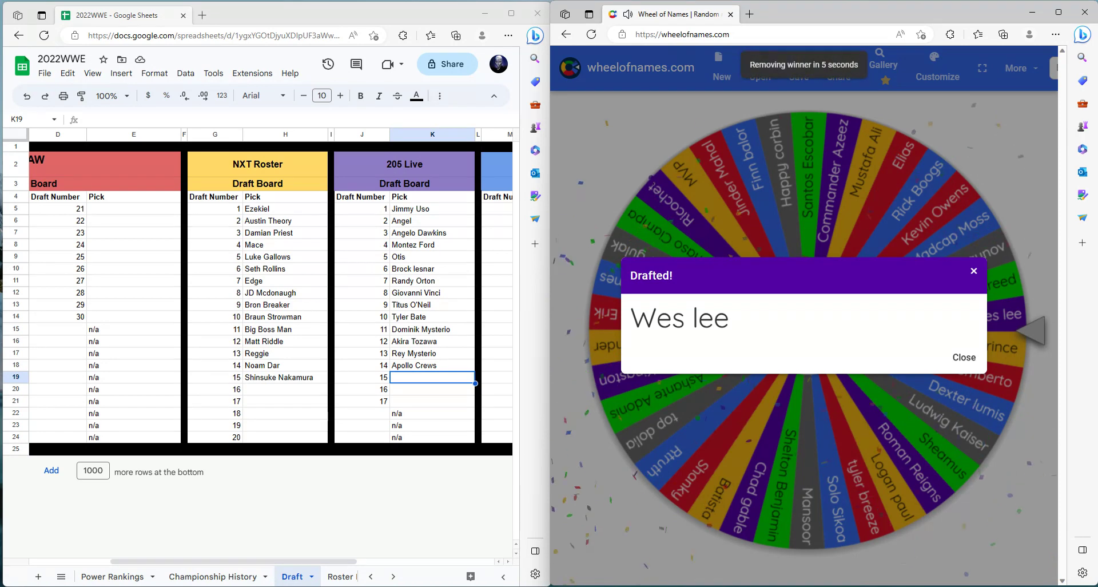
left_click(401, 378)
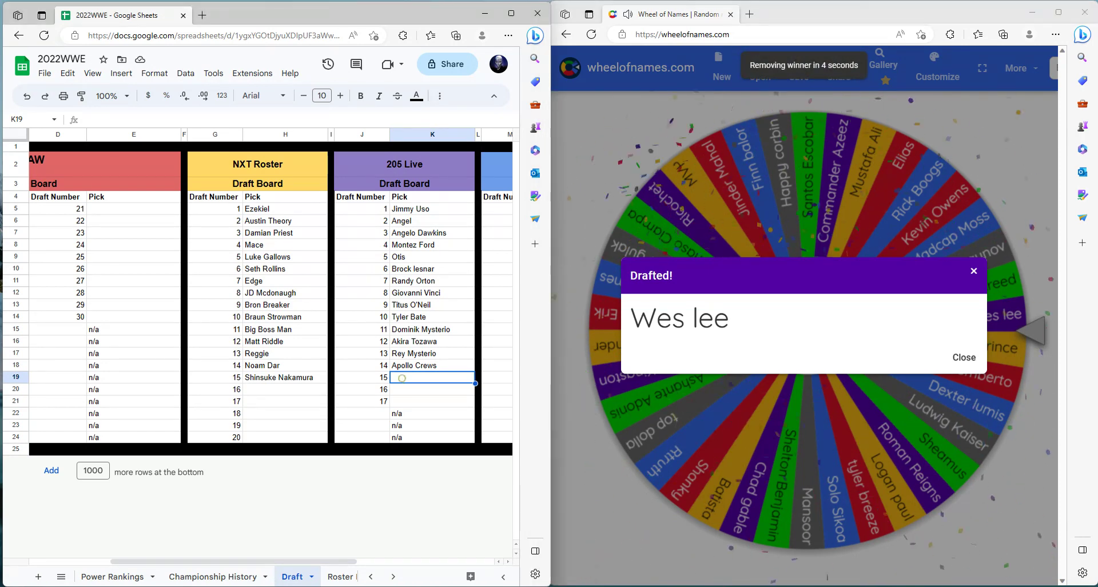
type("Wes")
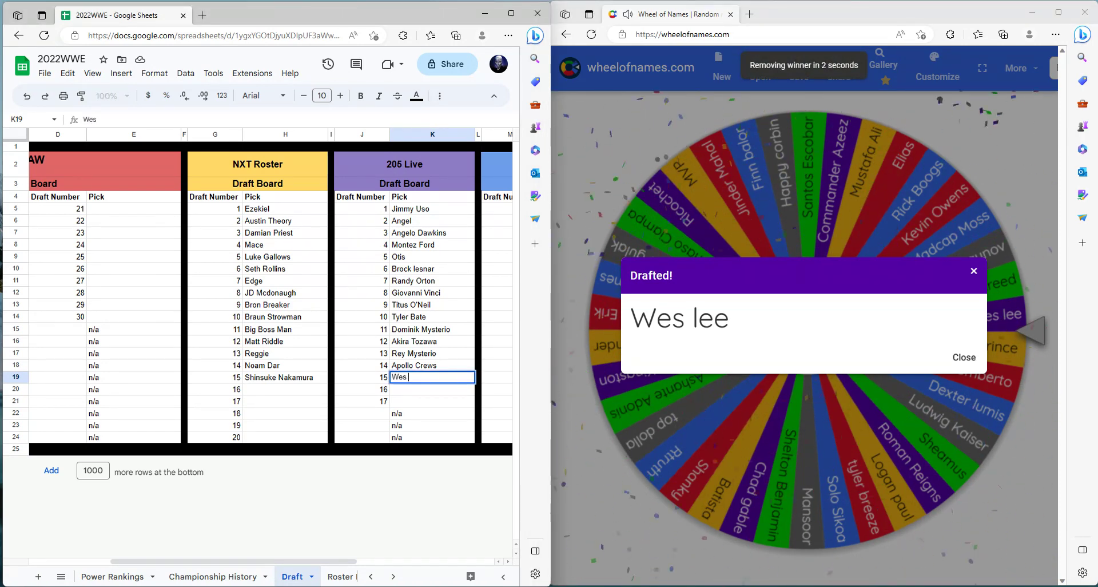
type(" Lee")
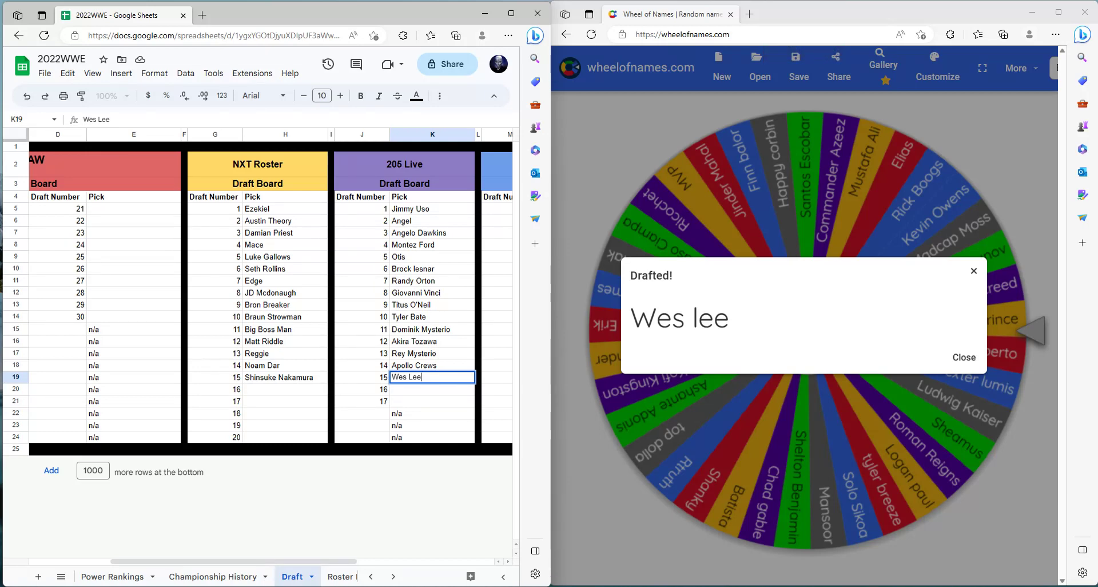
key("Tab")
key("Tab")
key("Tab")
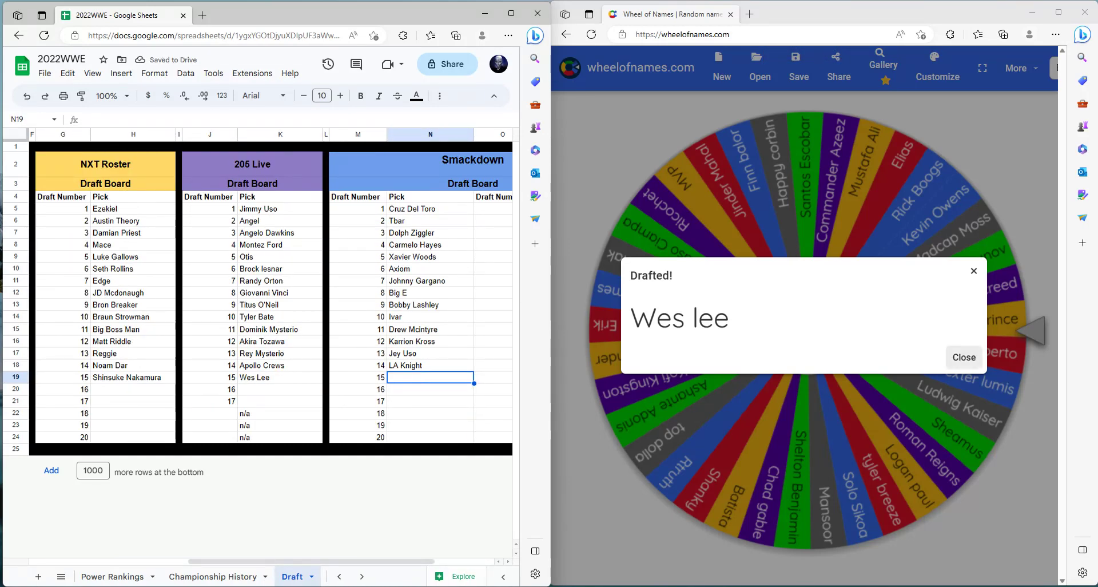
Step: Spin the wheel for Smackdown and record R truth as its pick for draft number 15 in cell N19
left_click(964, 356)
left_click(885, 321)
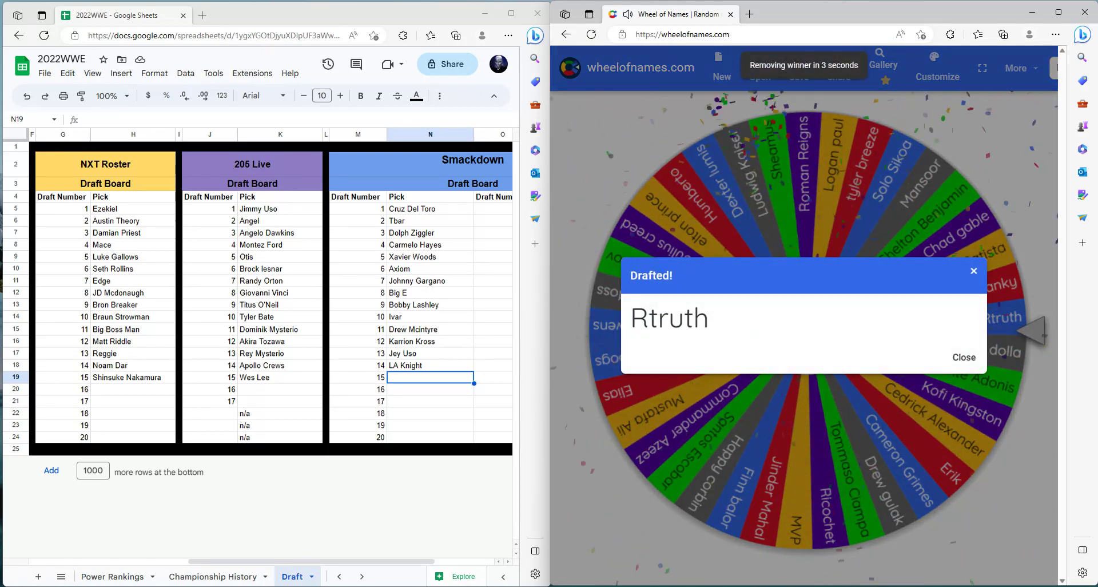
left_click(453, 375)
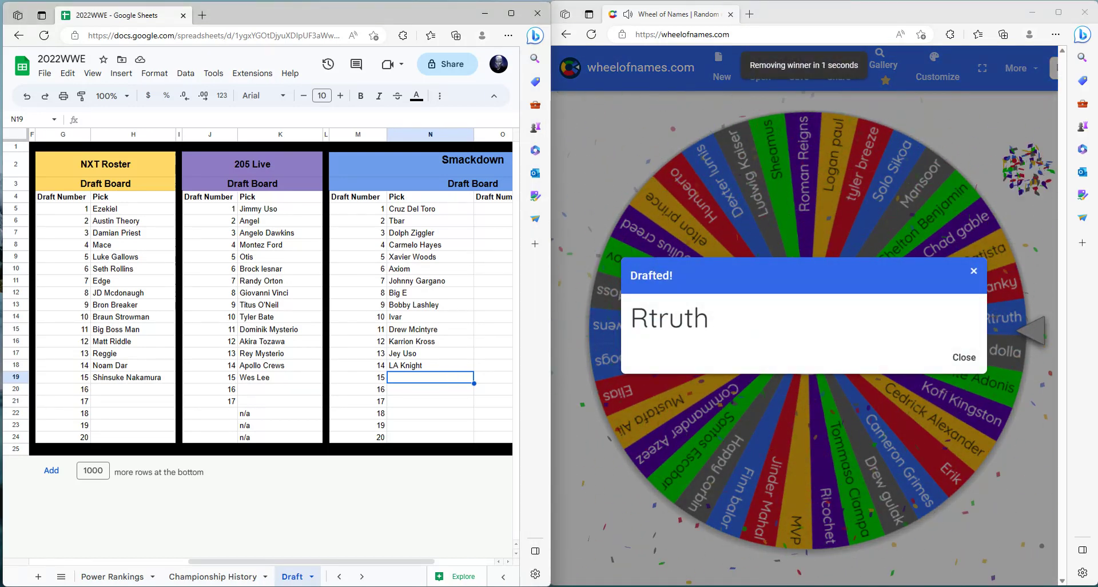
type("R  truth")
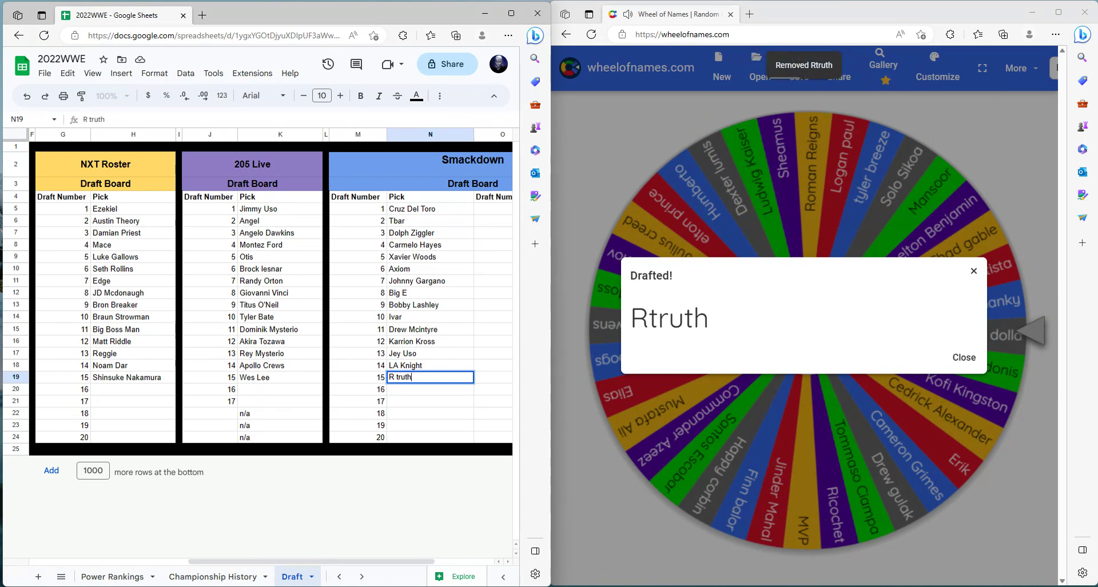
left_click(138, 390)
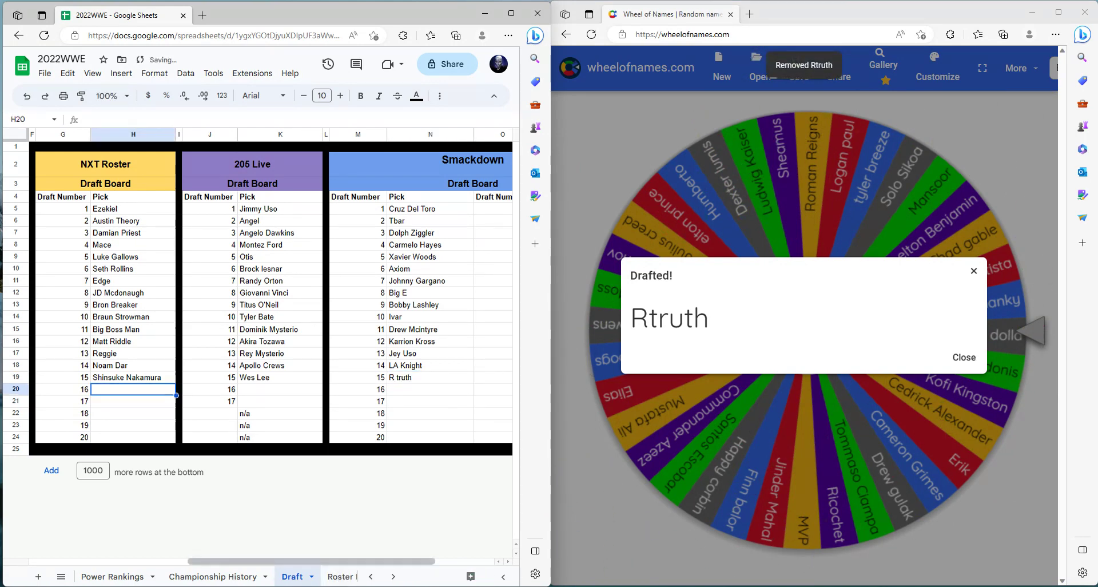
Step: Select RAW's pick cell C20 for draft number 16, then spin the wheel for RAW and dismiss the winner announcement
scroll(271, 297, "left", 5)
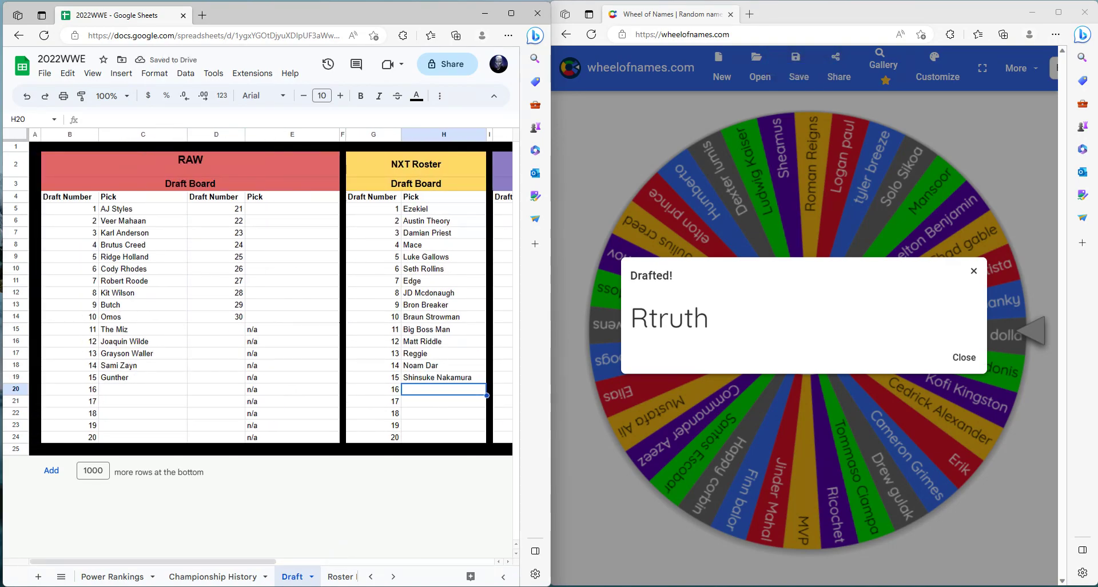
left_click(125, 388)
left_click(963, 357)
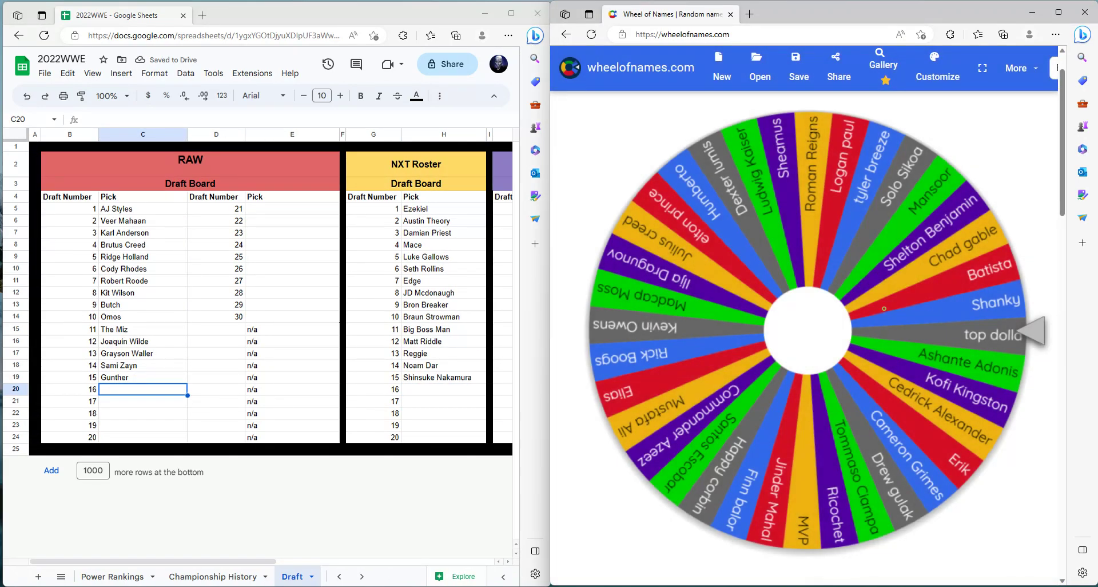
left_click(806, 330)
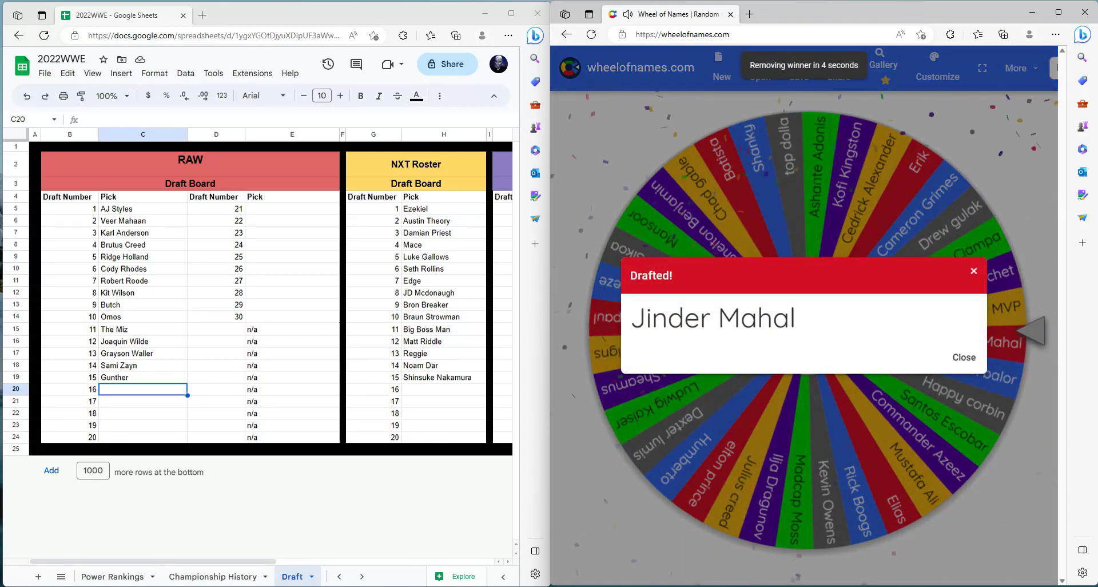
left_click(963, 357)
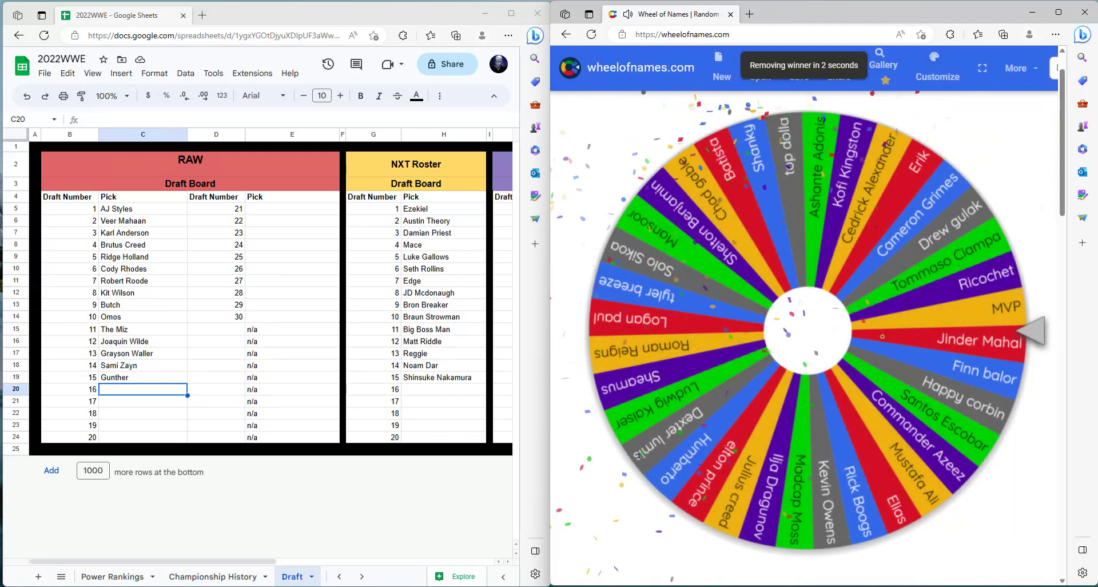
Step: Record Jinder Mahal as RAW's pick for draft number 16 in cell C20 and move on towards NXT's draft board
left_click(153, 388)
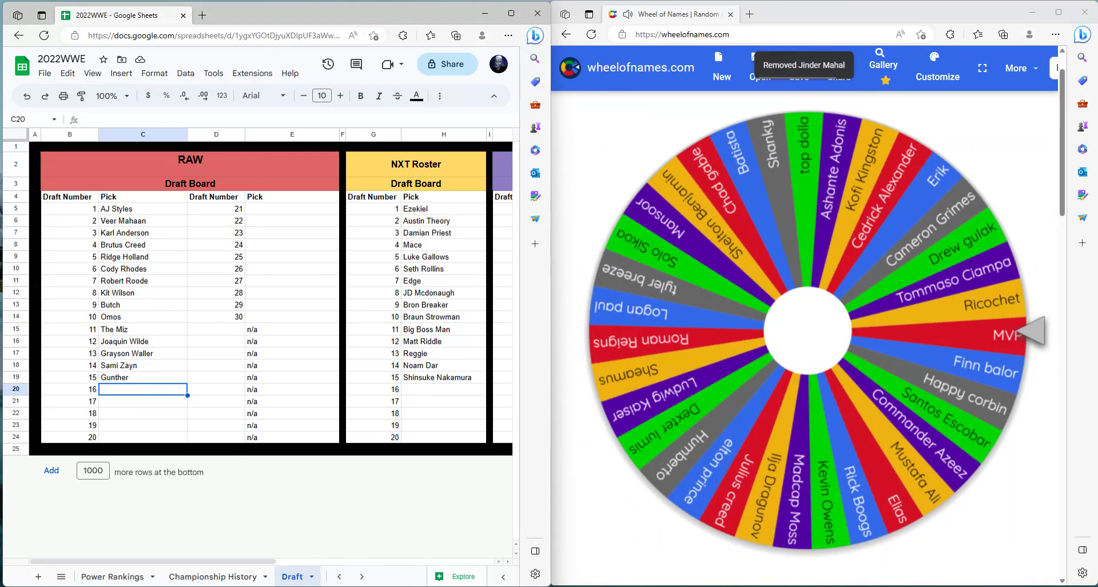
type("Jinder M")
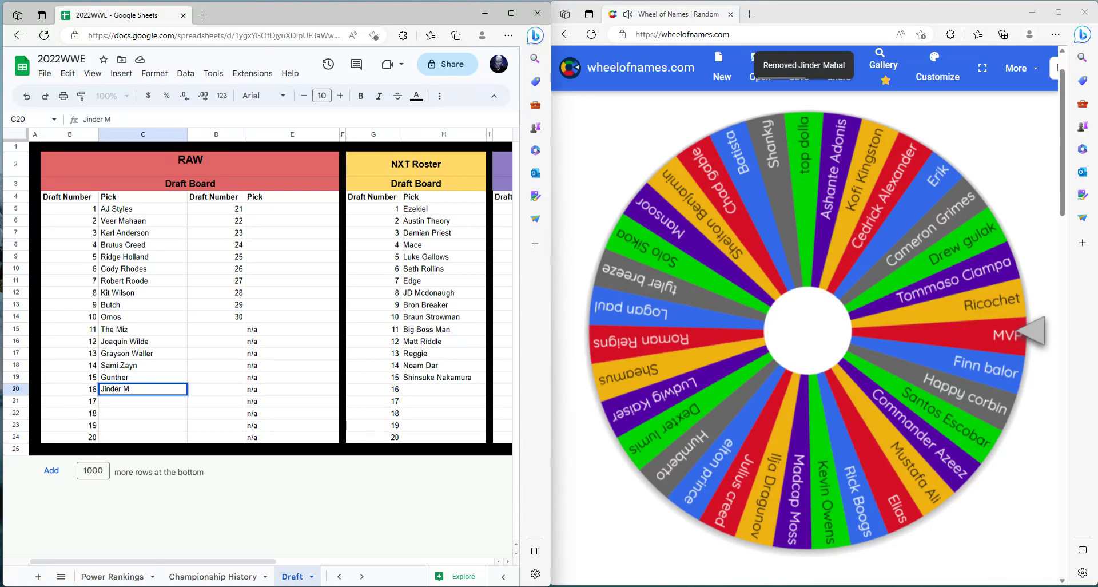
type("ahal")
key("Tab")
key("Tab")
key("Tab")
key("Tab")
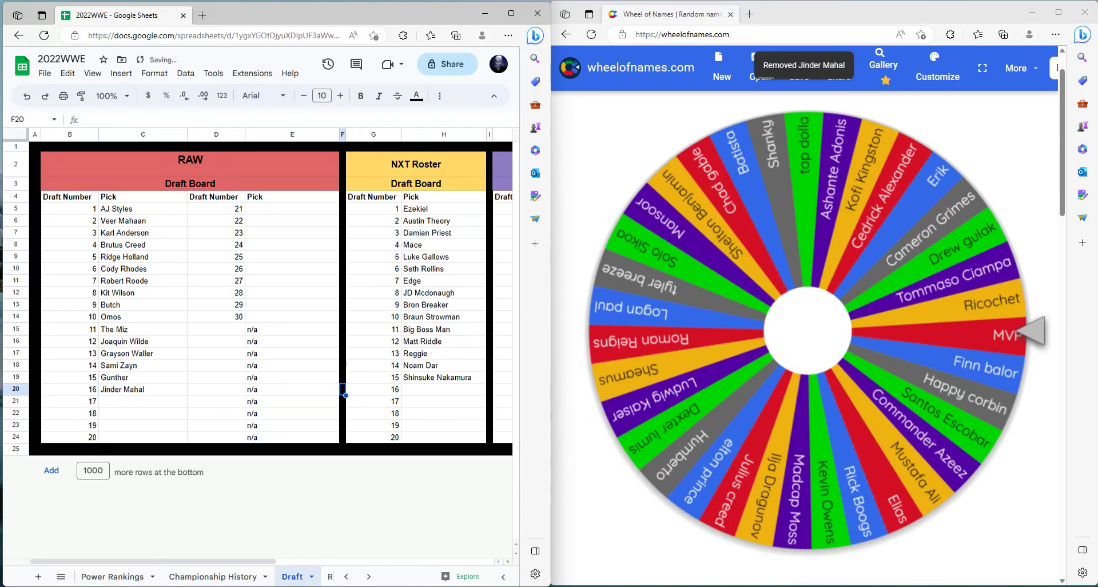
Step: Spin the wheel for NXT and record Finn Balor as its pick for draft number 16 in cell H20
left_click(807, 330)
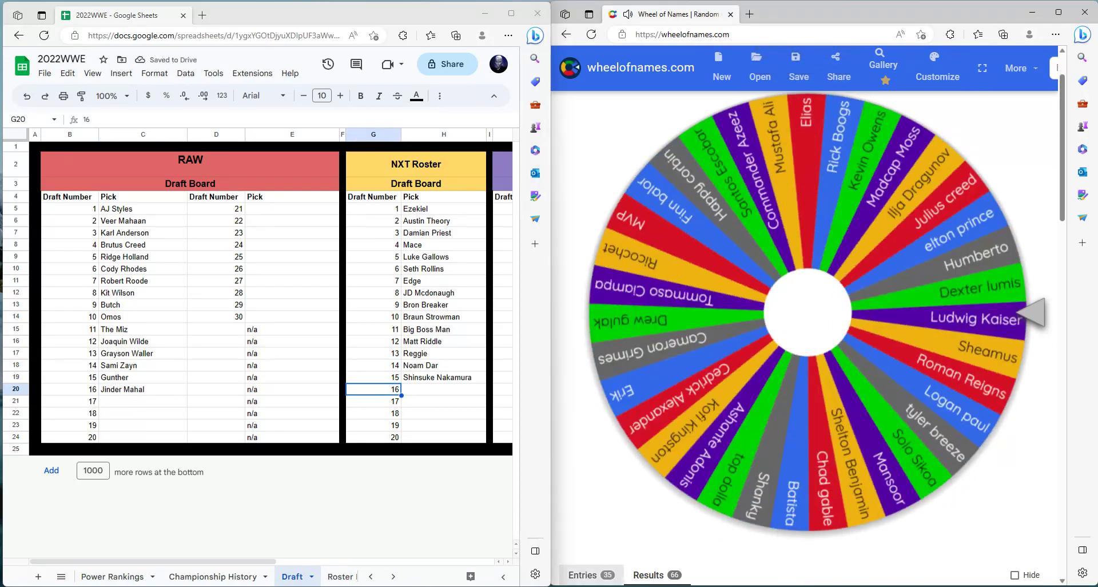
key("alt+Tab")
left_click(429, 395)
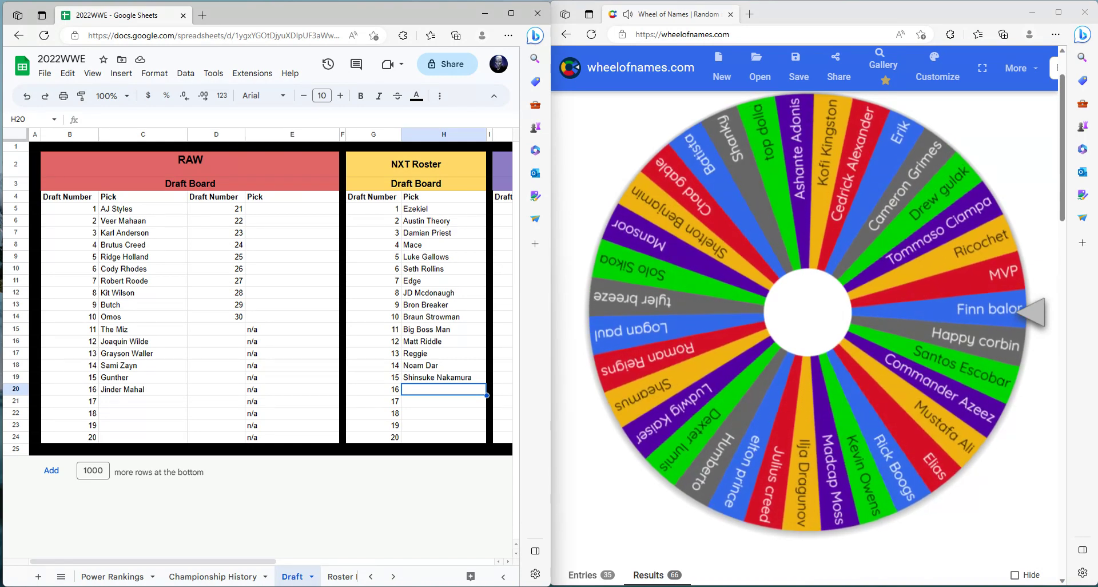
type("F")
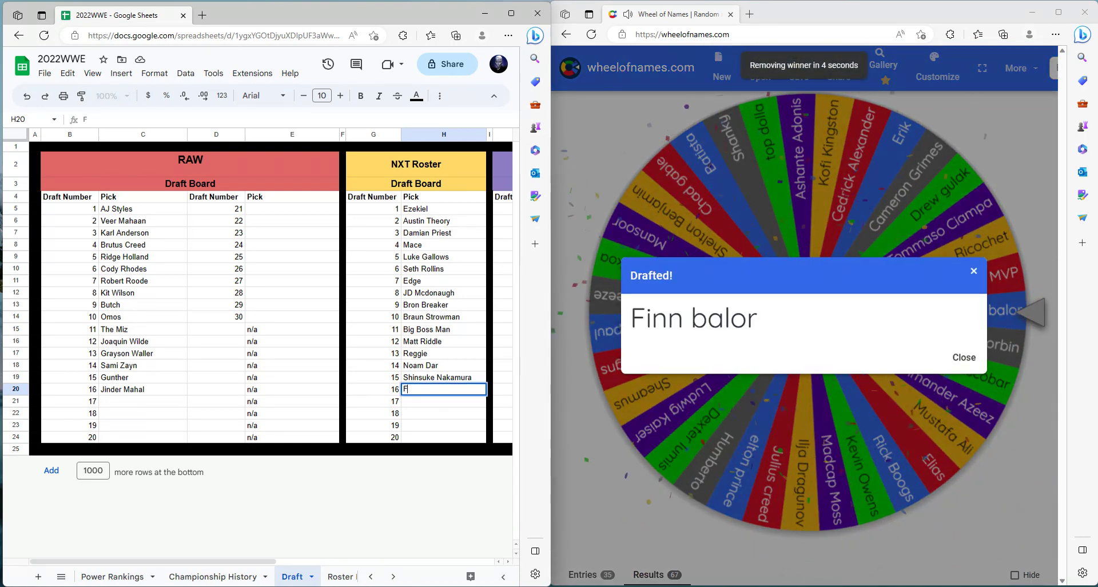
type("inn Balor")
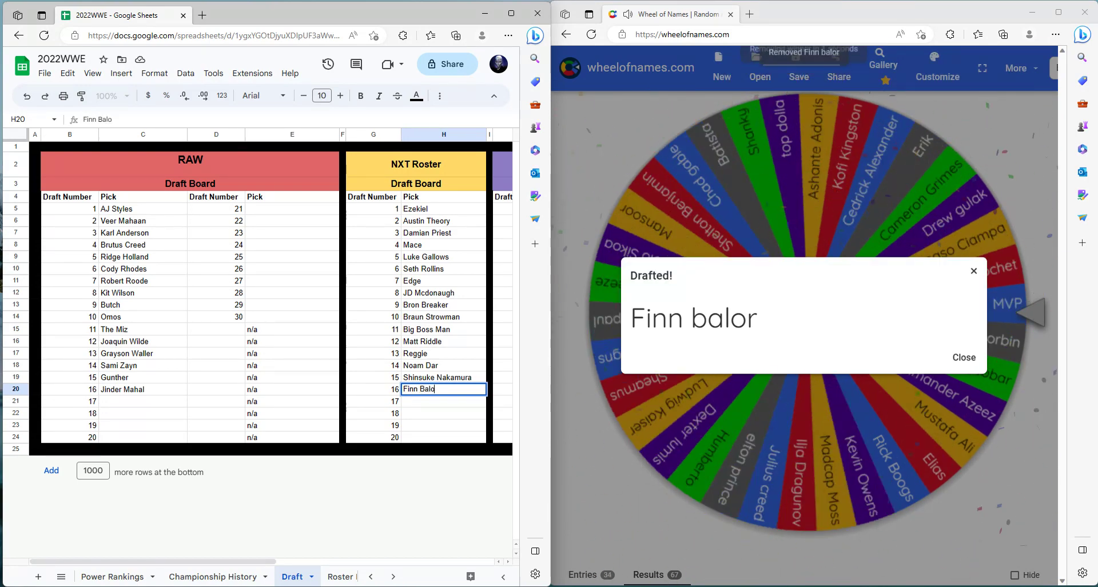
key("Tab")
key("Tab")
key("Tab")
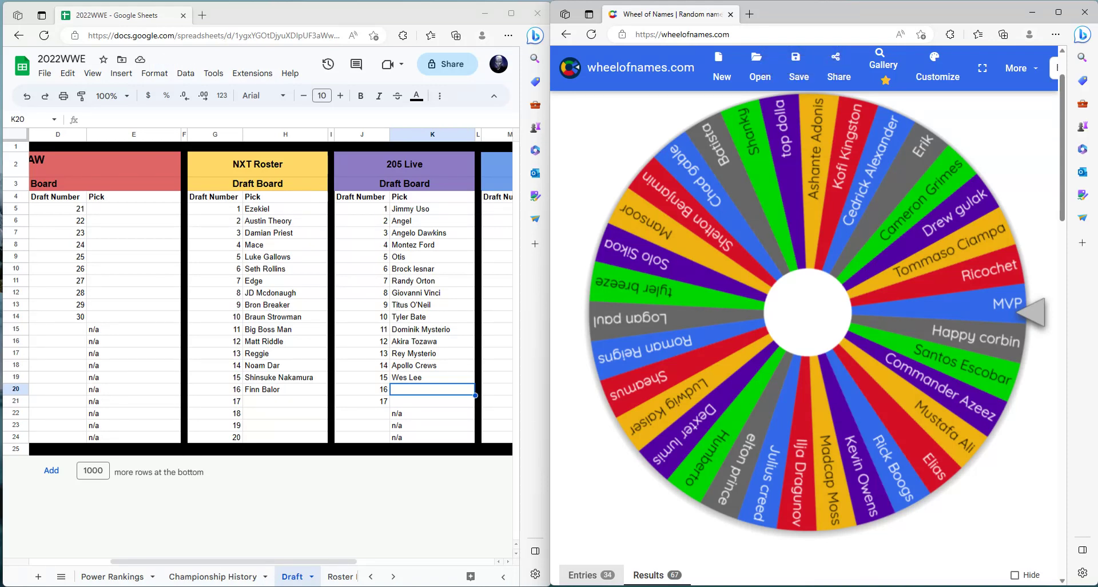
Step: Spin the wheel for 205 Live and record Mustafa Ali as its pick for draft number 16 in cell K20
key("ctrl+Return")
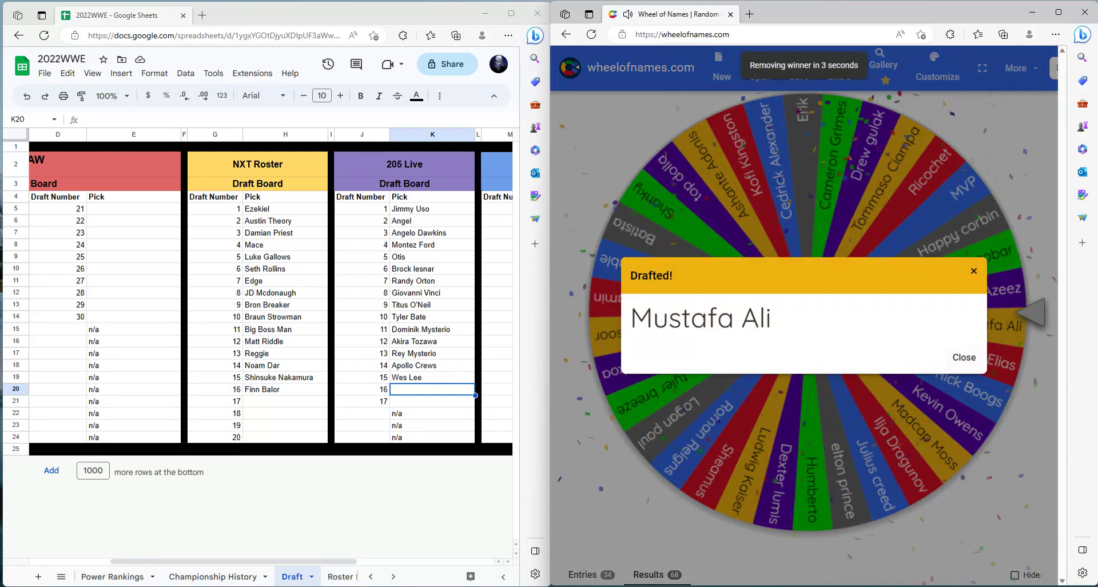
left_click(455, 392)
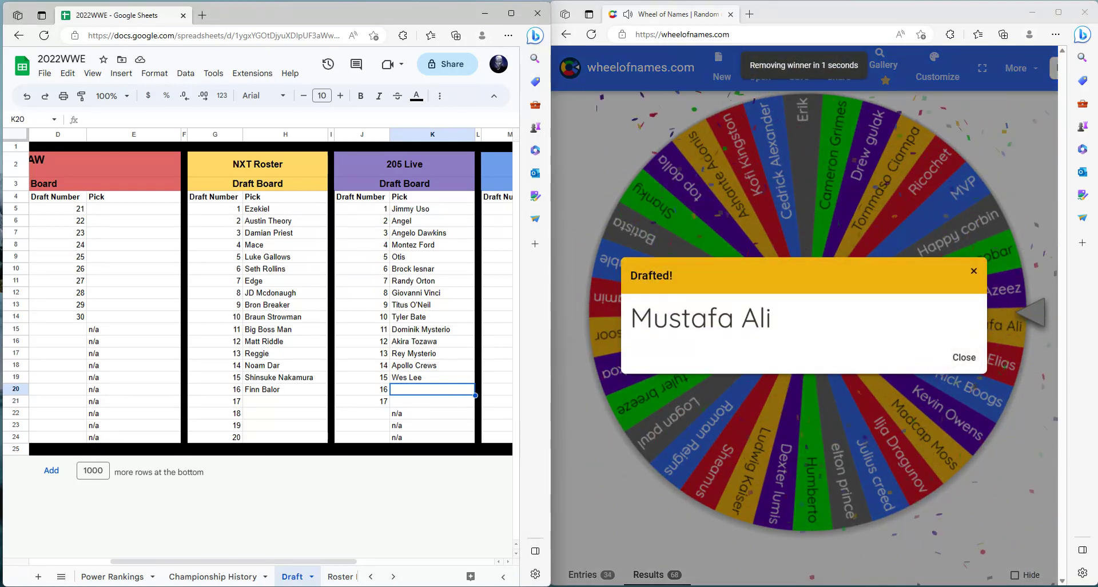
type("Mus")
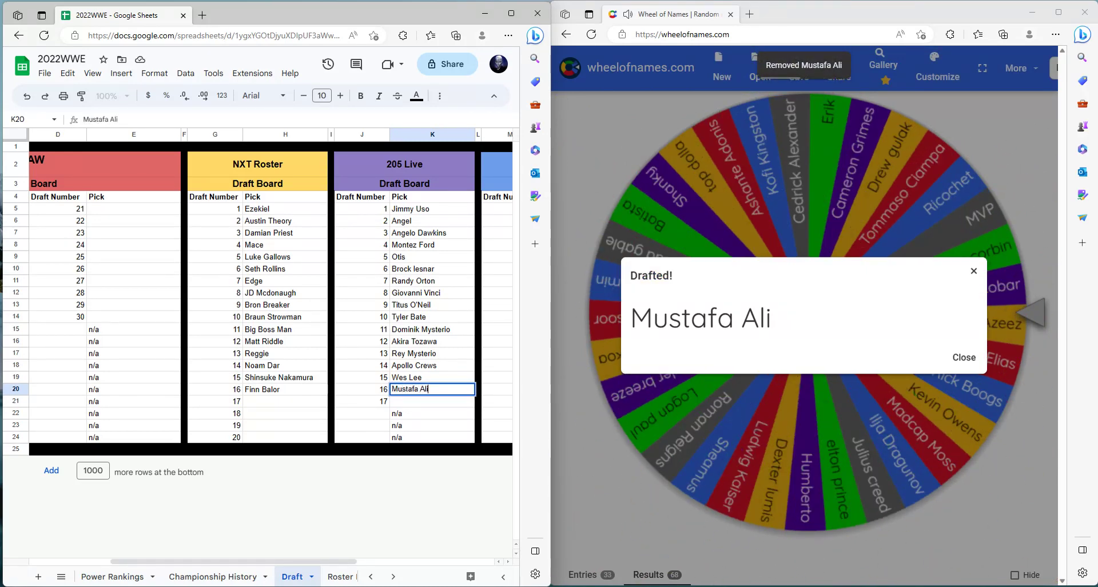
type("tafa Ali")
key("Tab")
key("Tab")
key("Tab")
key("Tab")
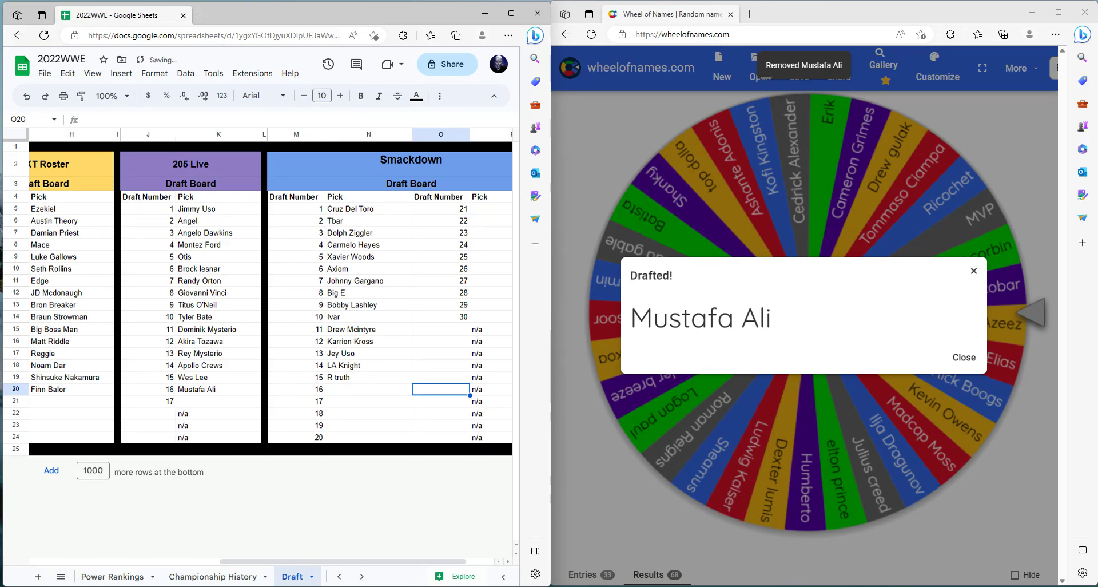
Step: Dismiss the winner announcement, spin the wheel for Smackdown and enter Kevin Owens as its pick for draft number 16 in cell N20
left_click(382, 391)
left_click(964, 357)
left_click(901, 339)
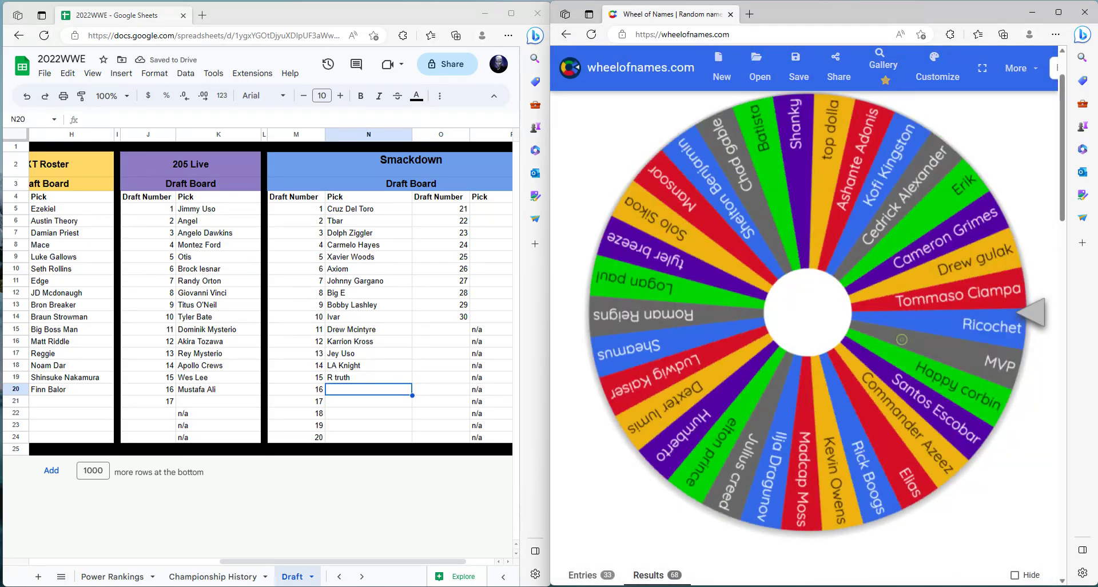
left_click(901, 339)
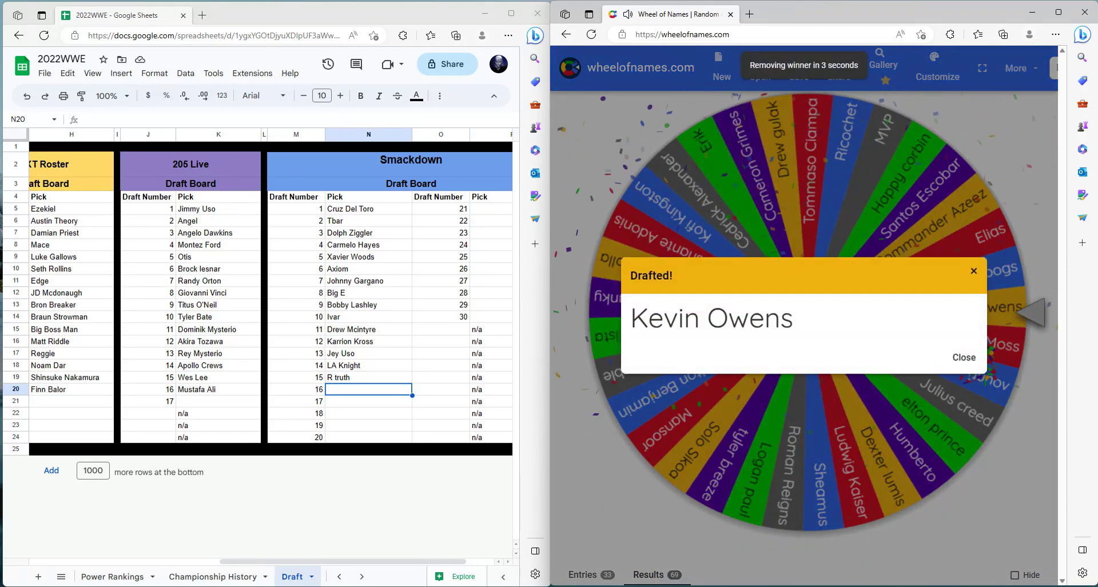
left_click(391, 386)
type("Ke")
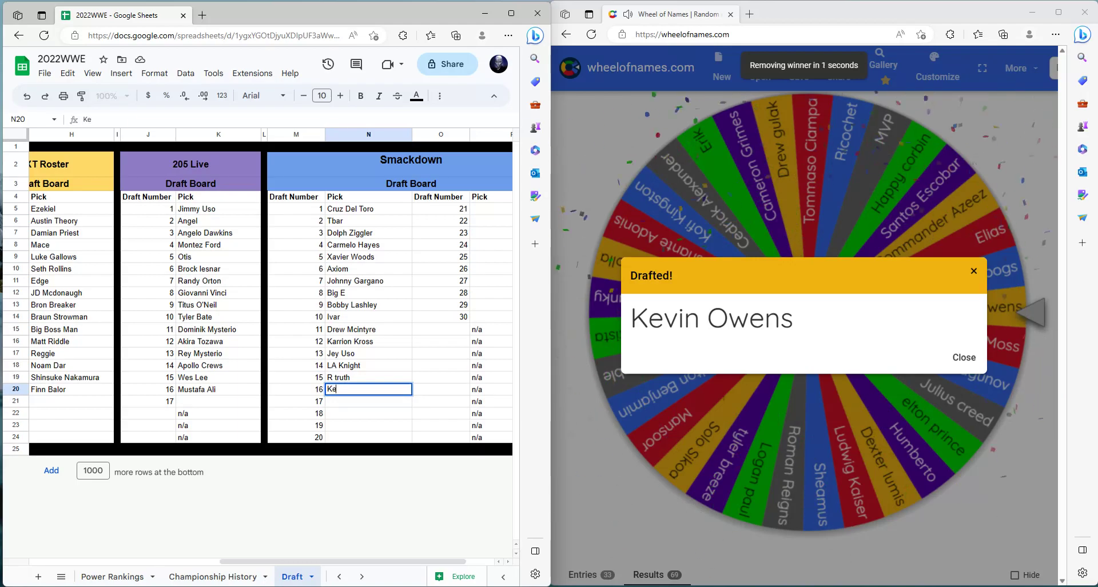
type("vin Owens")
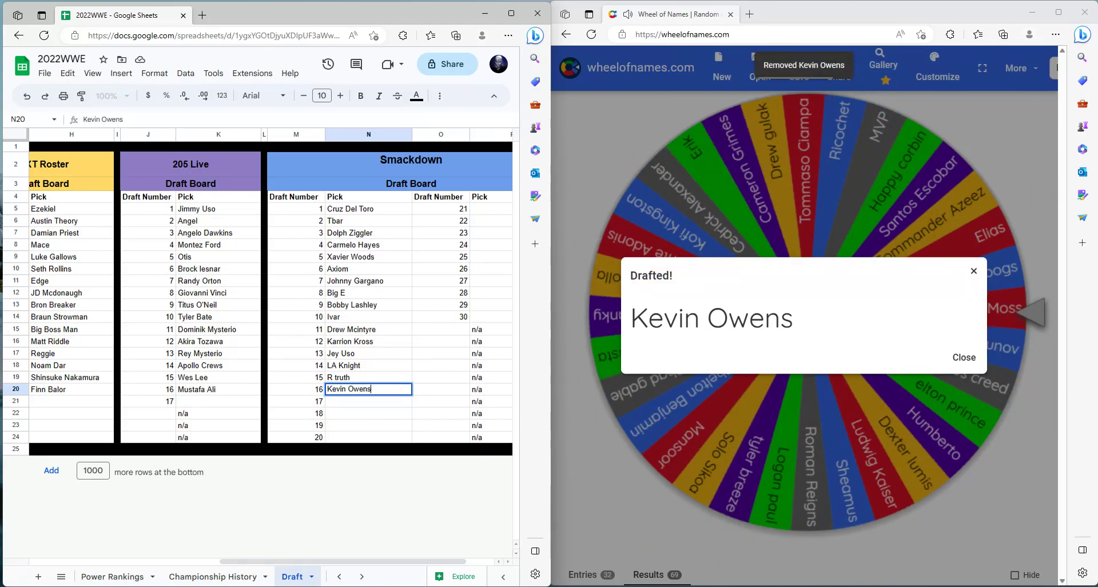
Step: Spin the wheel for RAW and record Dexter Lumis as its pick for draft number 17 in cell C21
left_click(963, 357)
left_click(807, 313)
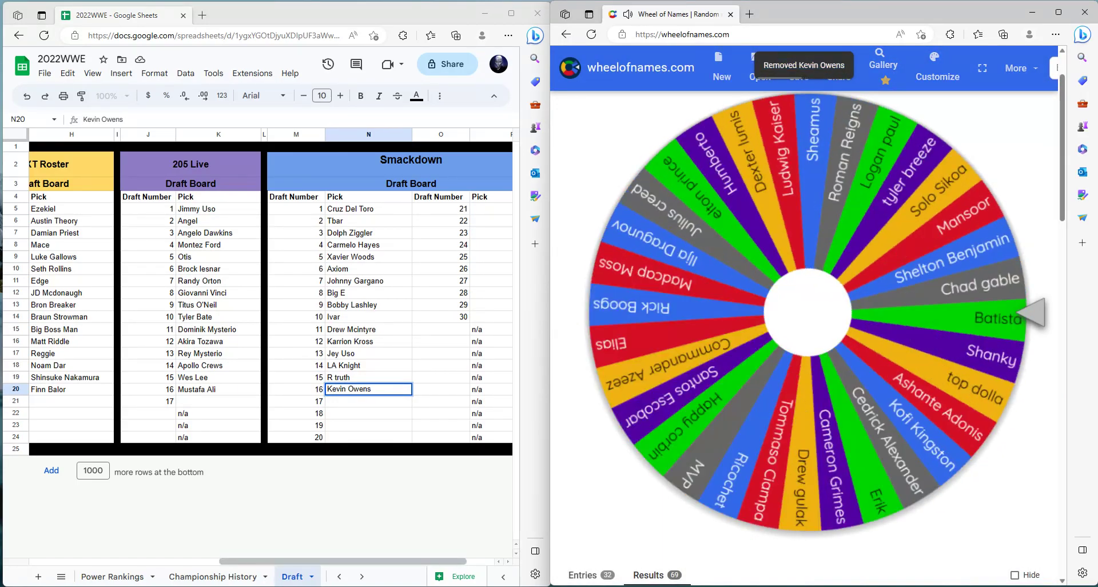
left_click_drag(429, 560, 240, 561)
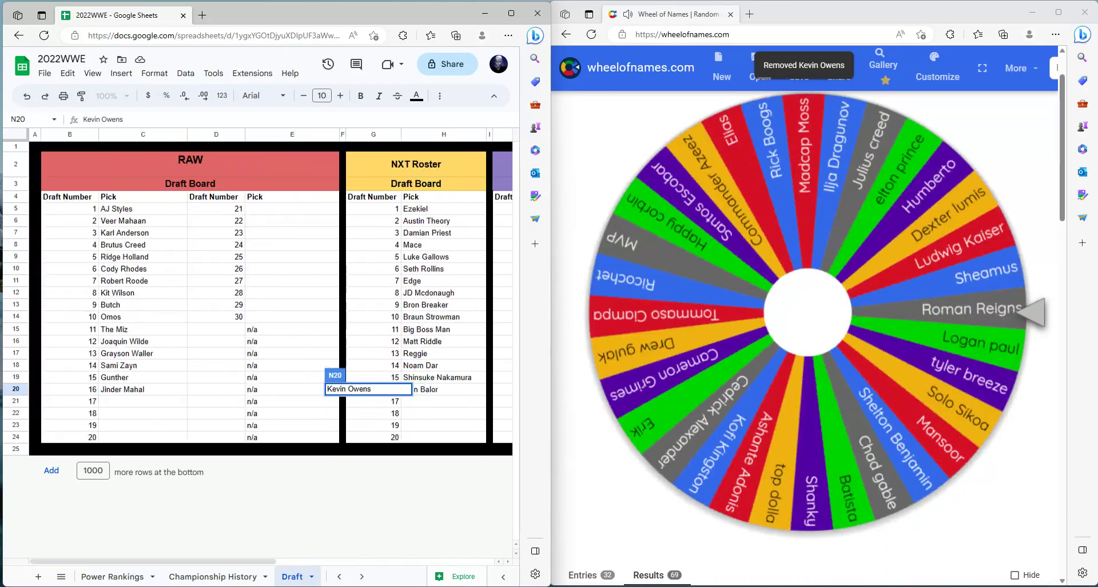
left_click(133, 400)
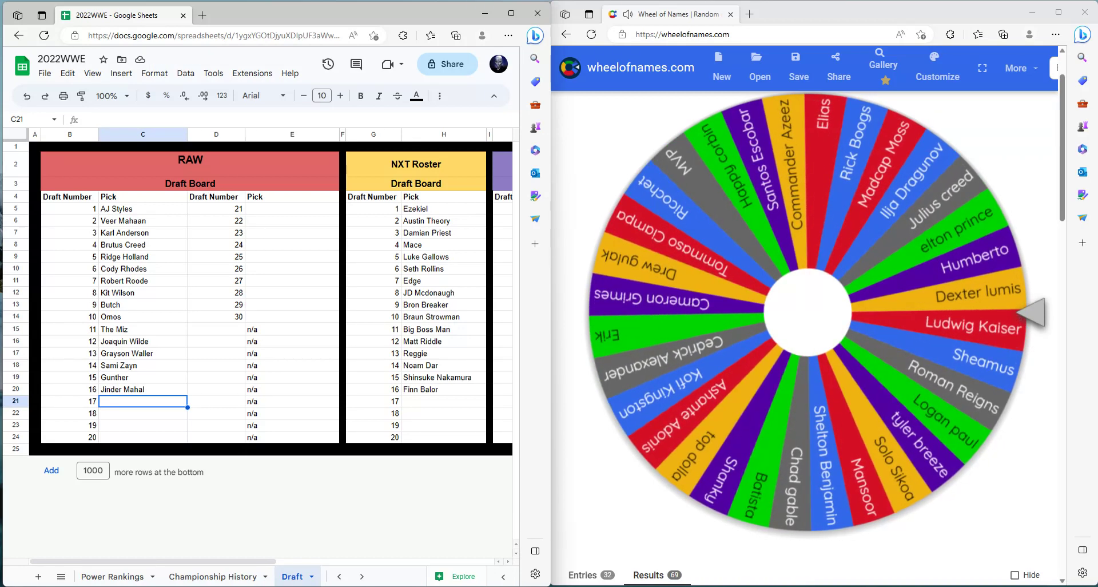
type("Dex")
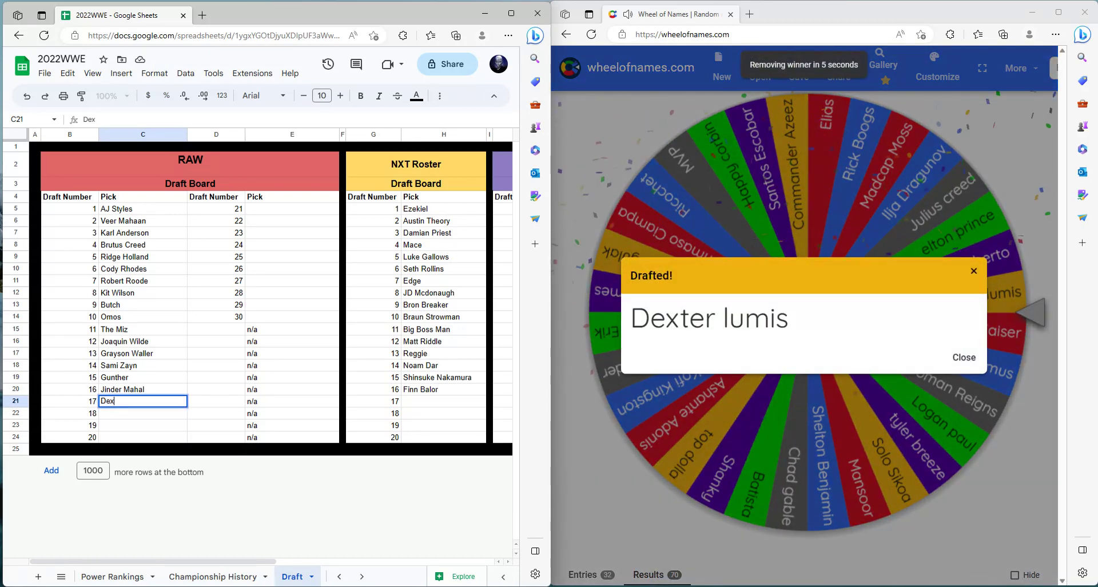
type("ter Lumis")
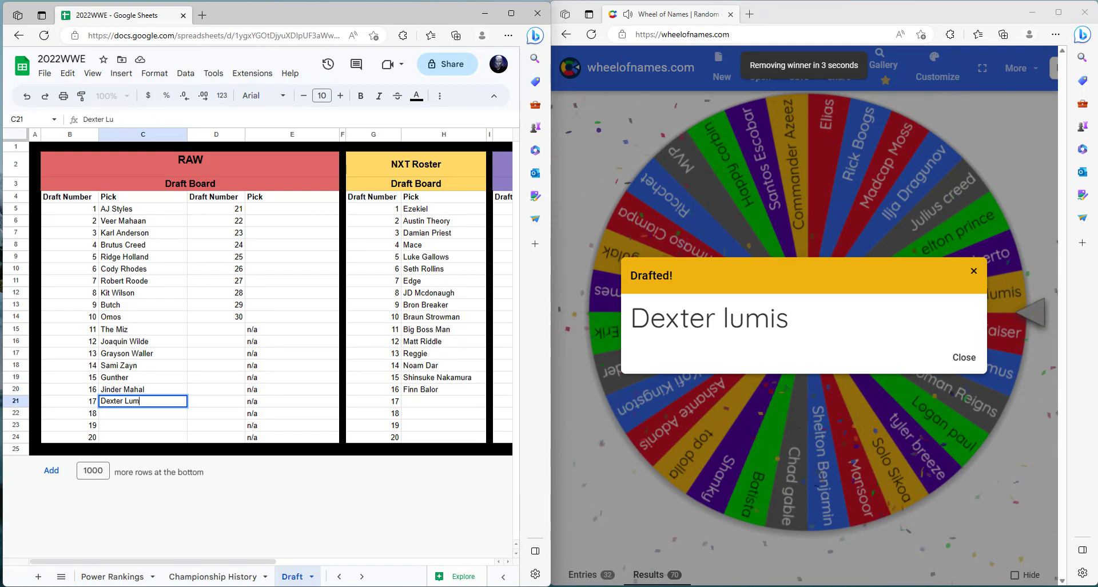
key("Tab")
key("Tab")
key("Tab")
key("Tab")
key("Tab")
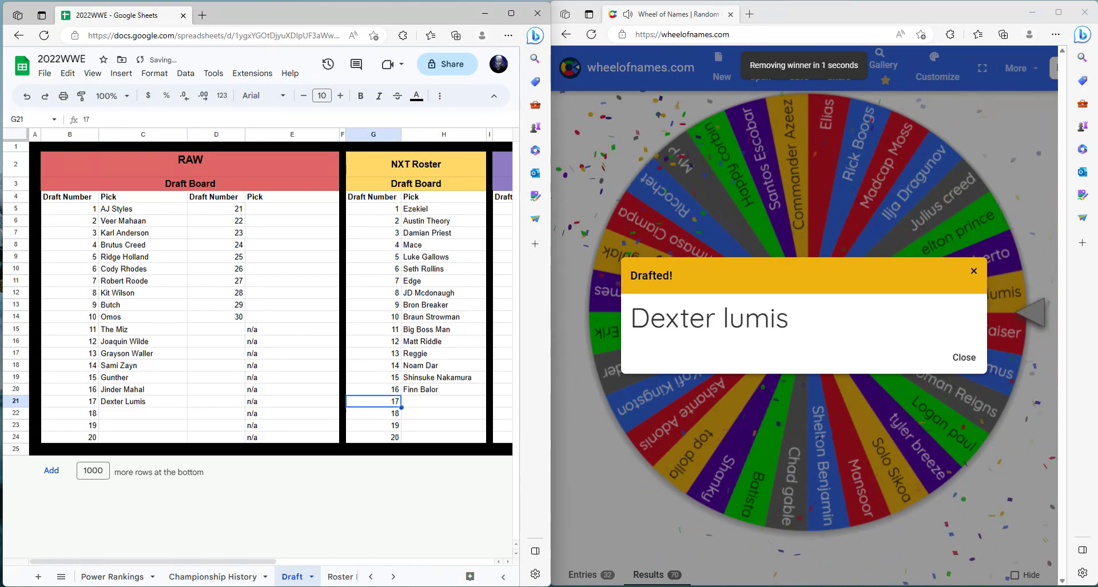
Step: Spin the wheel for NXT and record Tommaso Ciampa as its pick for draft number 17 in cell H21
left_click(959, 362)
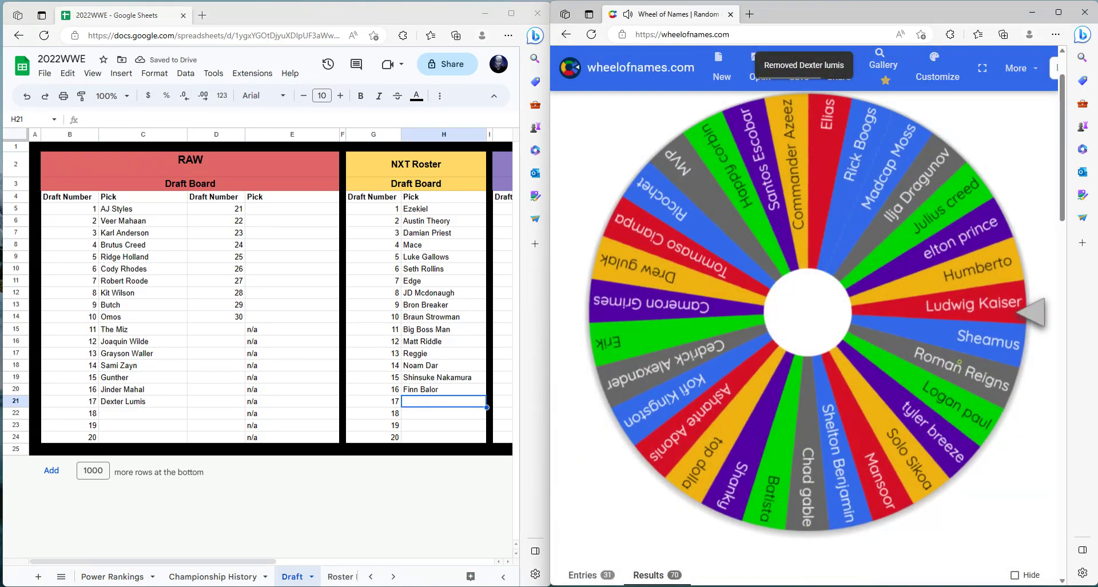
left_click(460, 399)
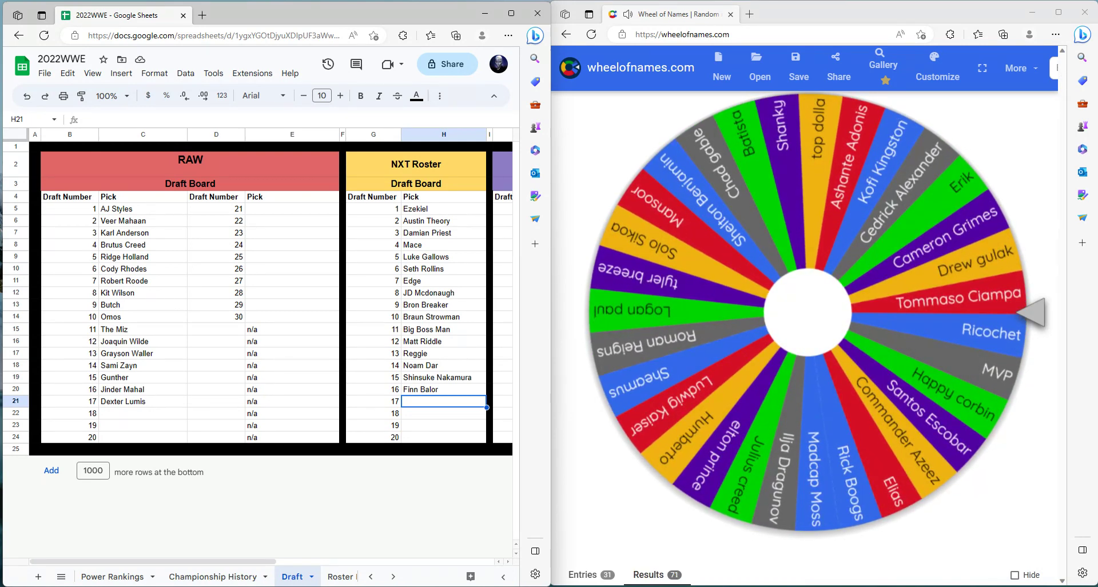
type("To")
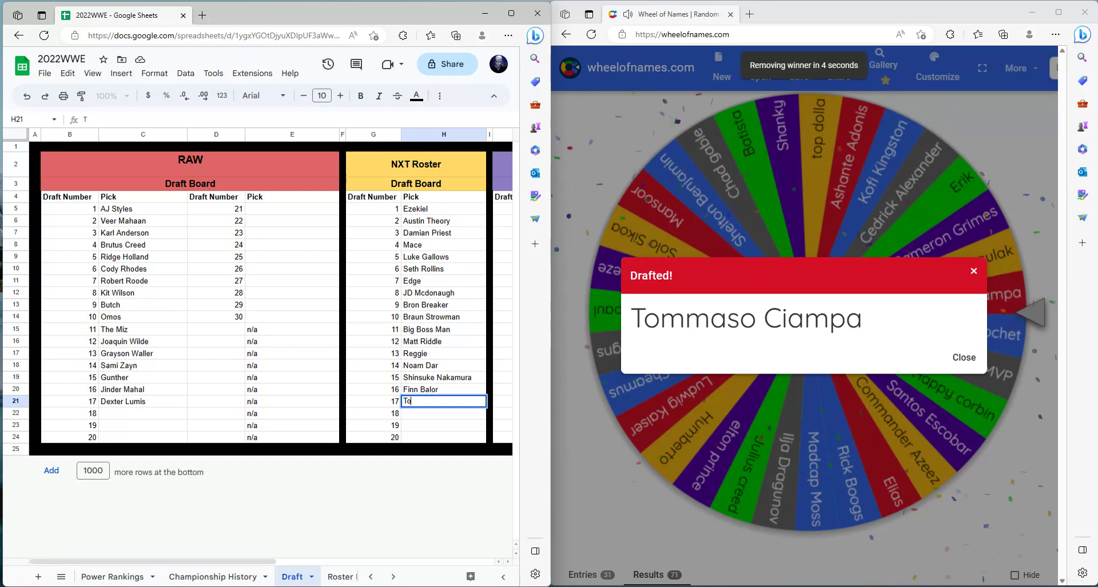
type("mmaso ")
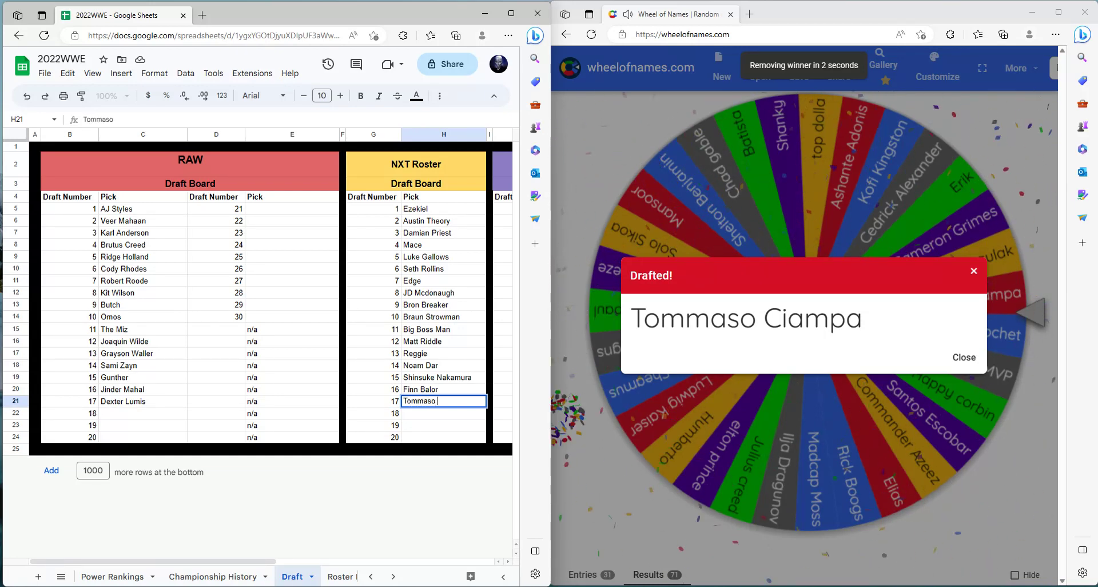
type("Ciampa")
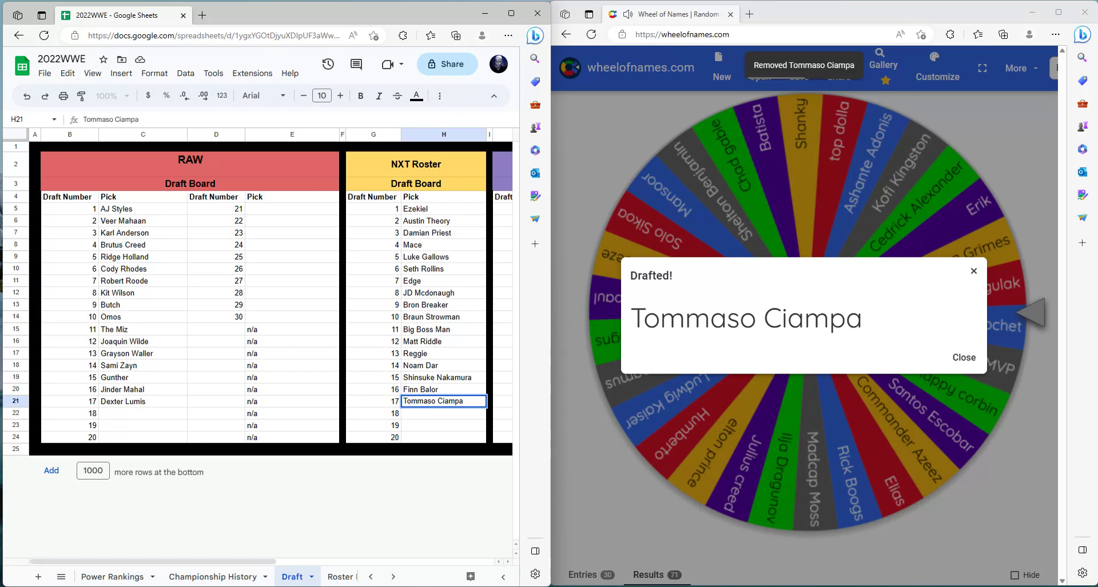
key("Tab")
key("Tab")
key("Tab")
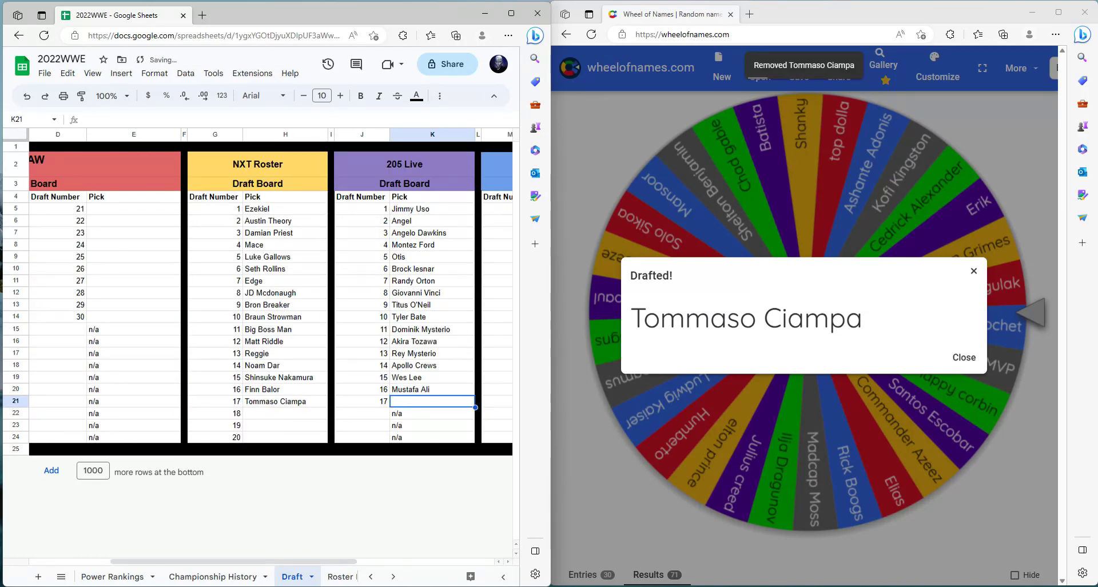
Step: Spin the wheel for 205 Live and enter Commander Azeez as its pick for draft number 17 in cell K21
left_click(962, 356)
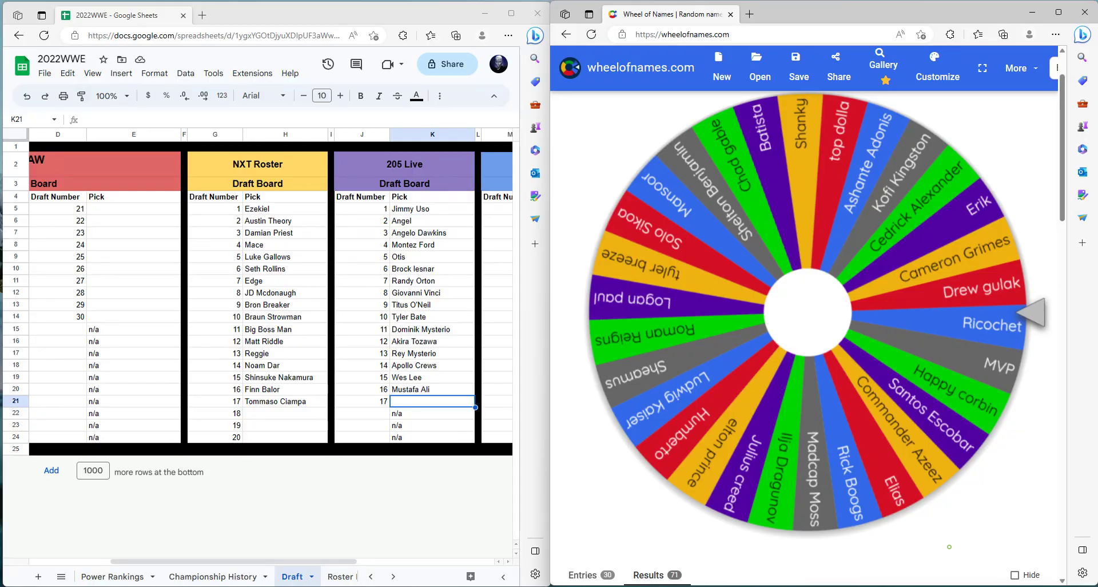
key("ctrl+Return")
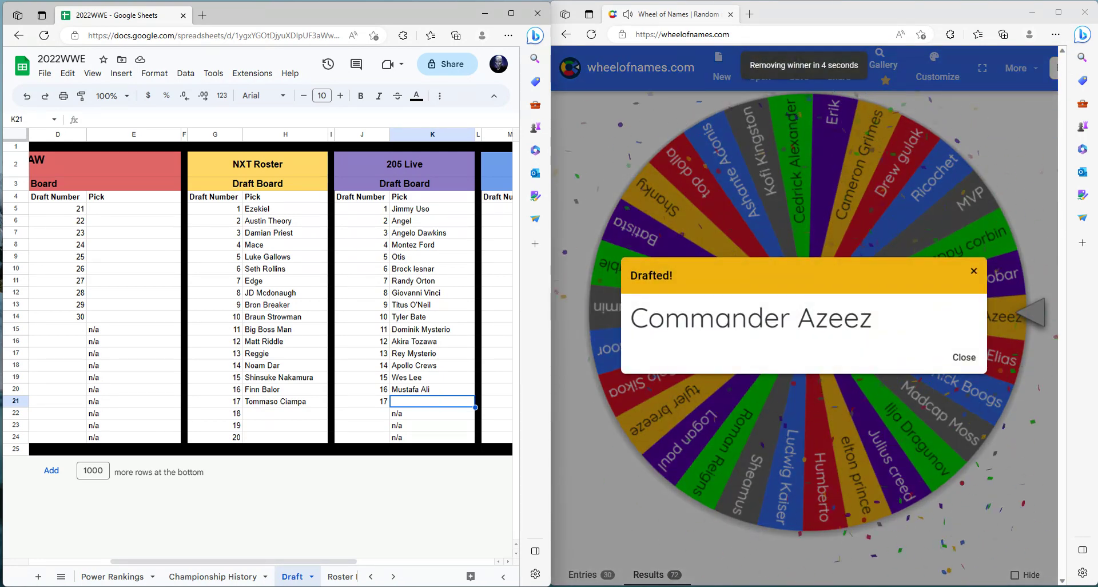
type("Command")
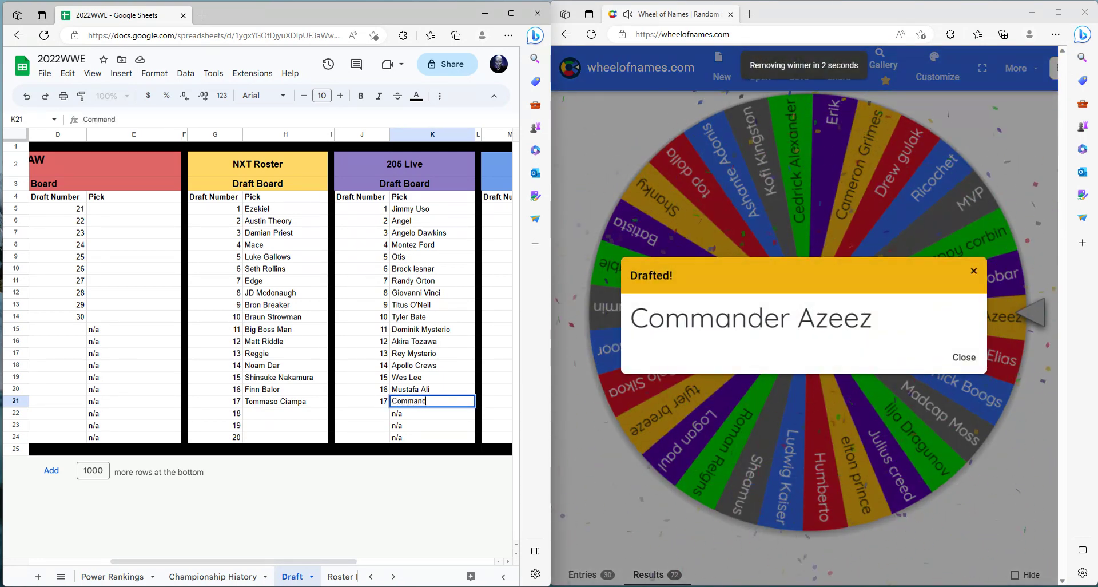
type("er Azeez")
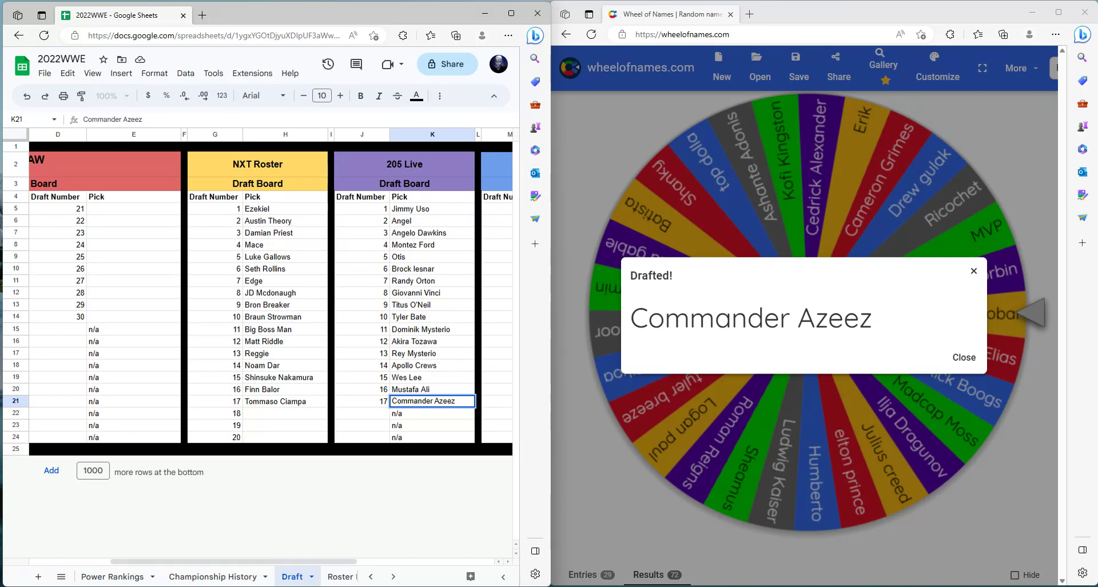
Step: Dismiss the winner announcement, spin the wheel for Smackdown and enter Santos Escobar as its pick for draft number 17 in cell N21
left_click(964, 357)
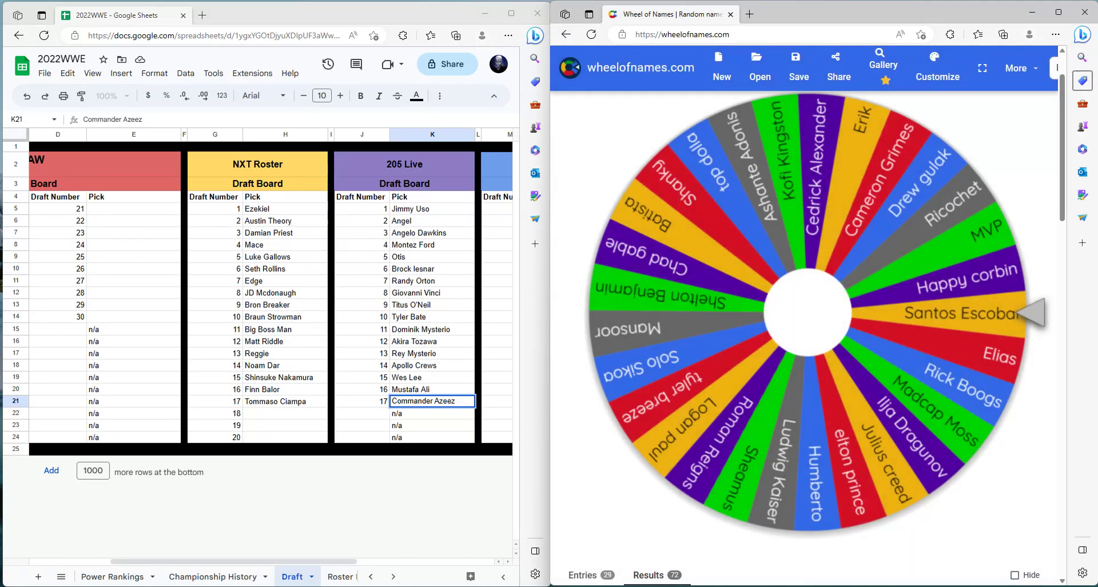
left_click(439, 425)
key("Right")
left_click(491, 401)
left_click(491, 401)
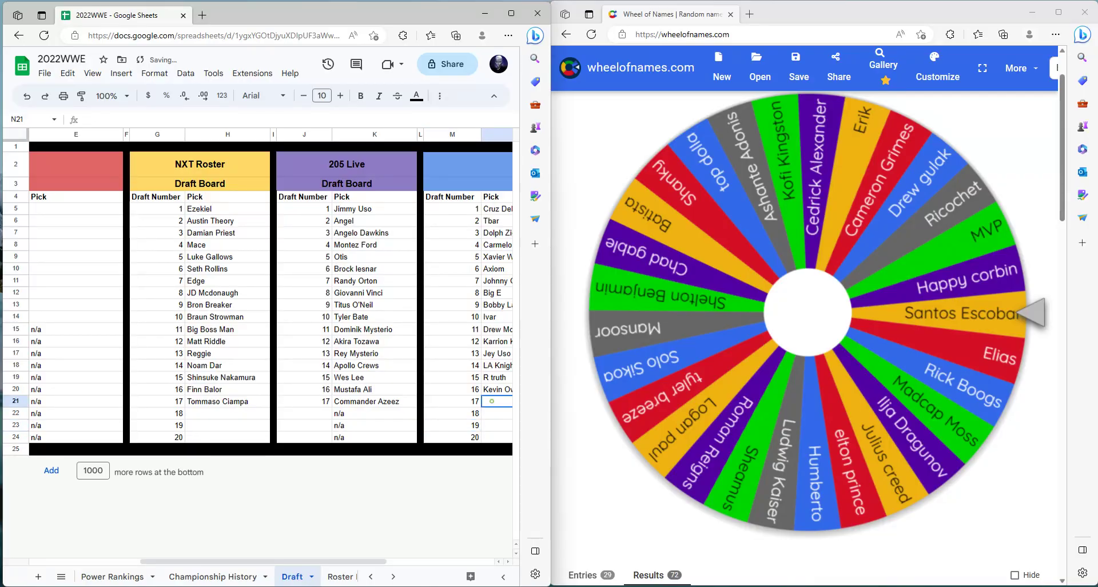
left_click(853, 355)
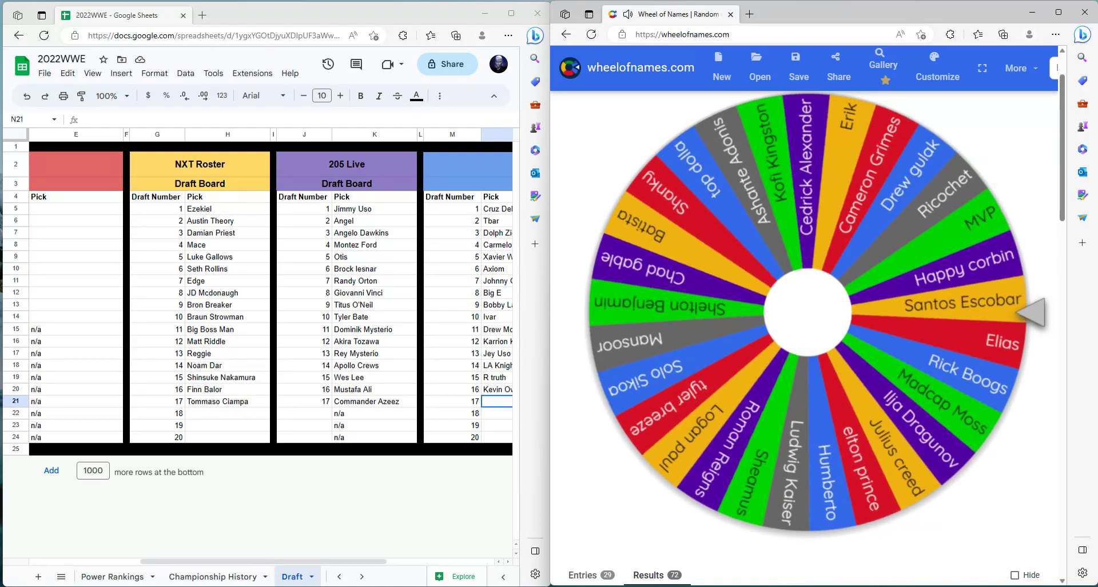
left_click(505, 400)
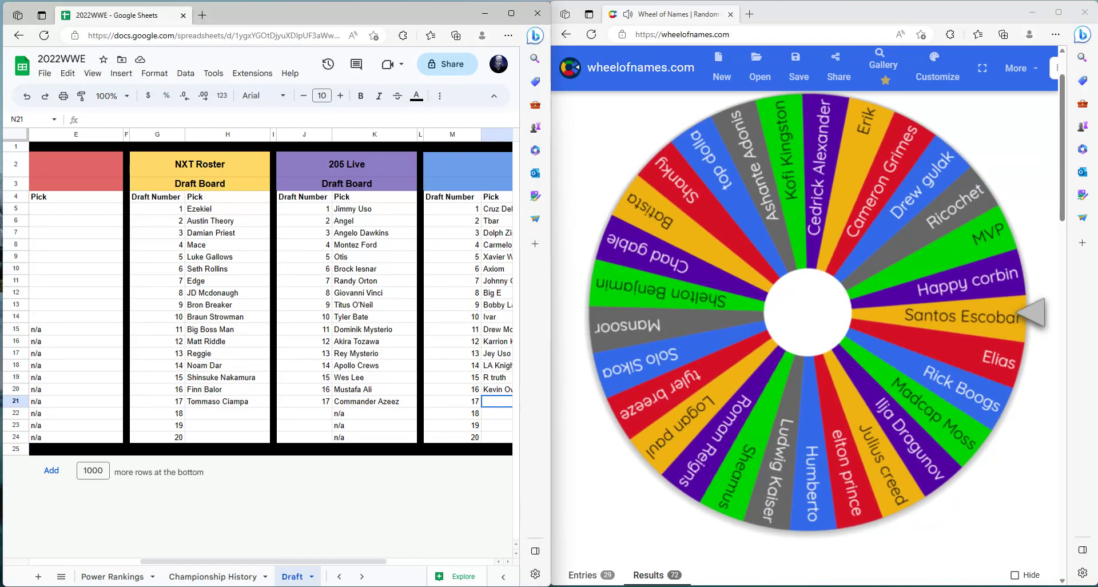
type("Santos")
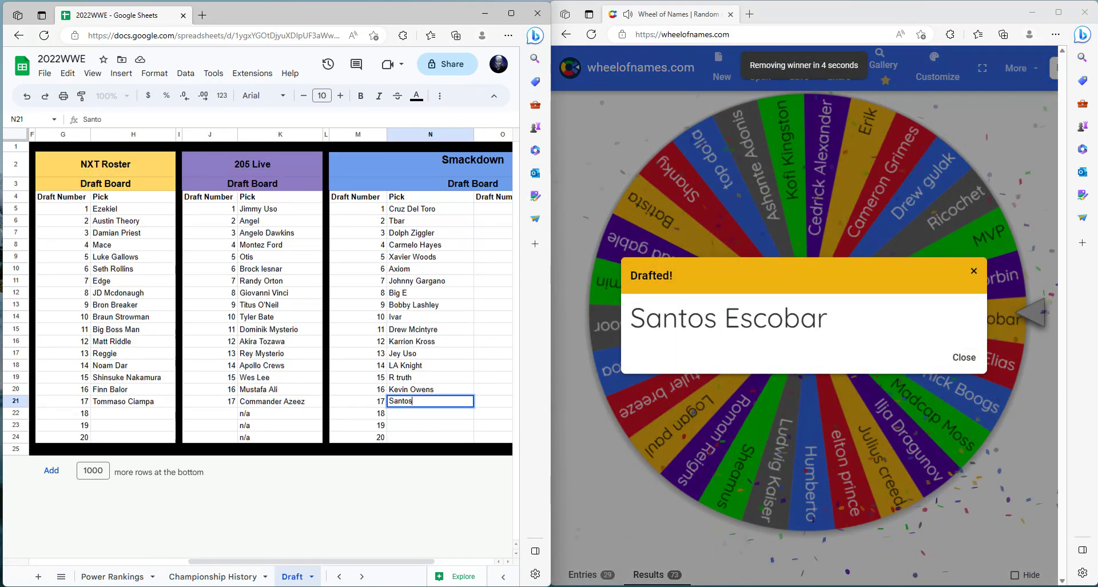
type(" Escobar")
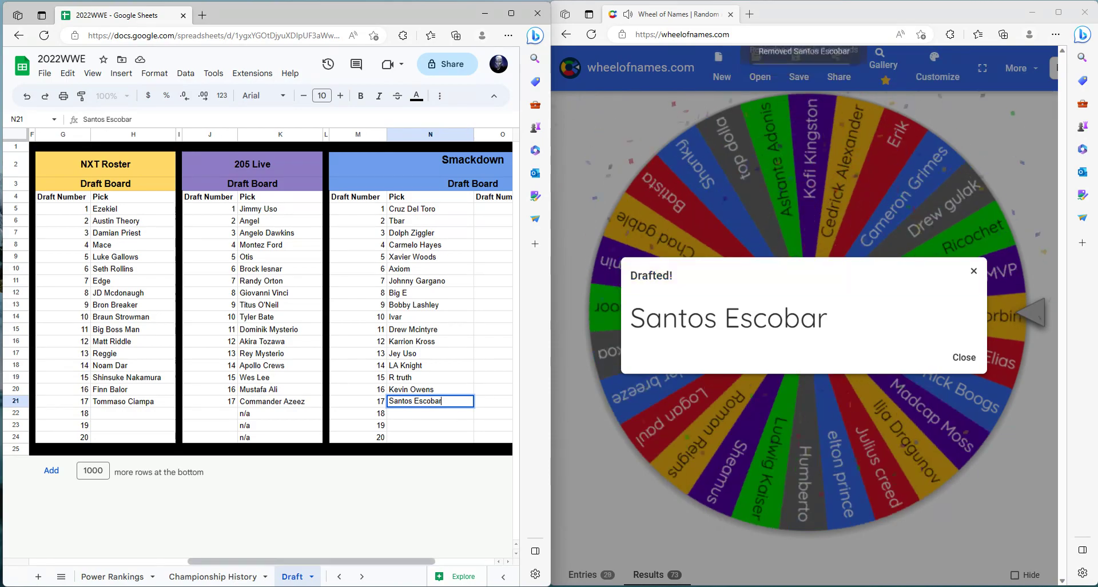
Step: Spin the wheel for RAW and record Ricochet as its pick for draft number 18 in cell C22
left_click_drag(311, 560, 153, 561)
left_click(121, 412)
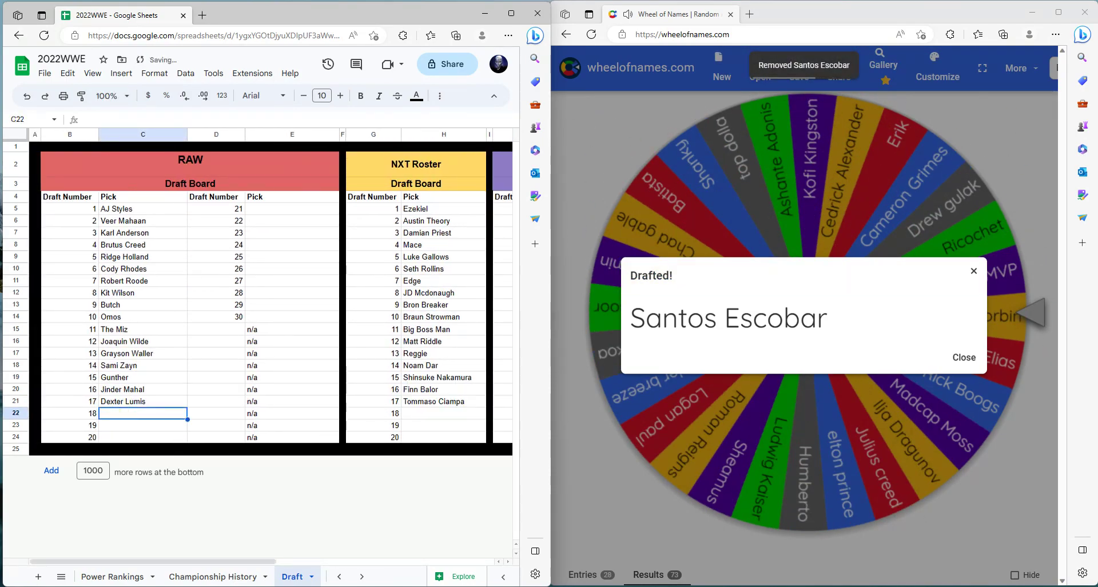
left_click(960, 358)
key("ctrl+Return")
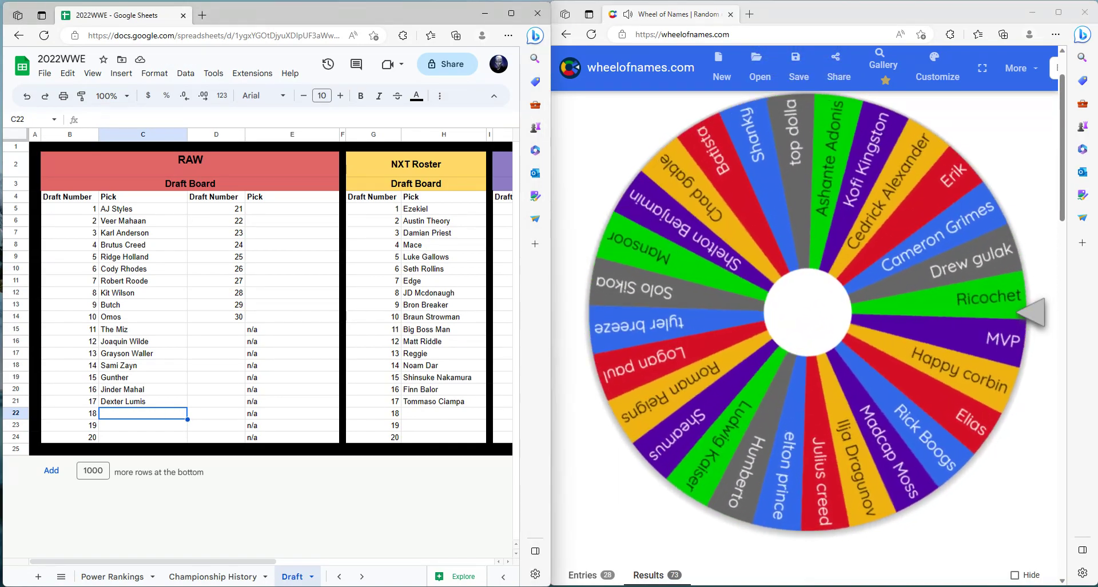
type("Ric")
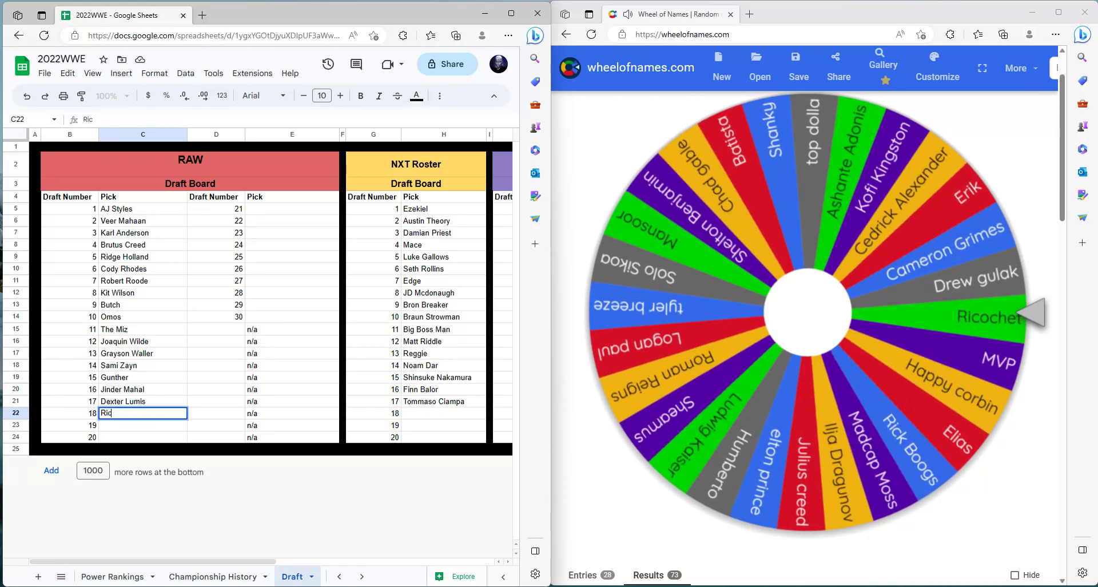
type("och")
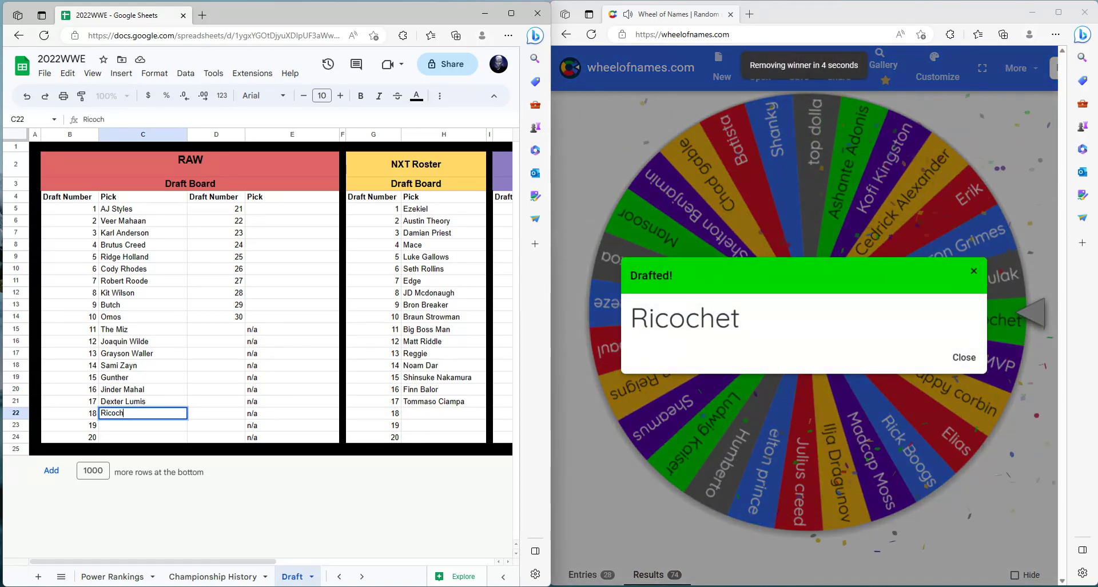
type("et")
key("Right")
key("Right")
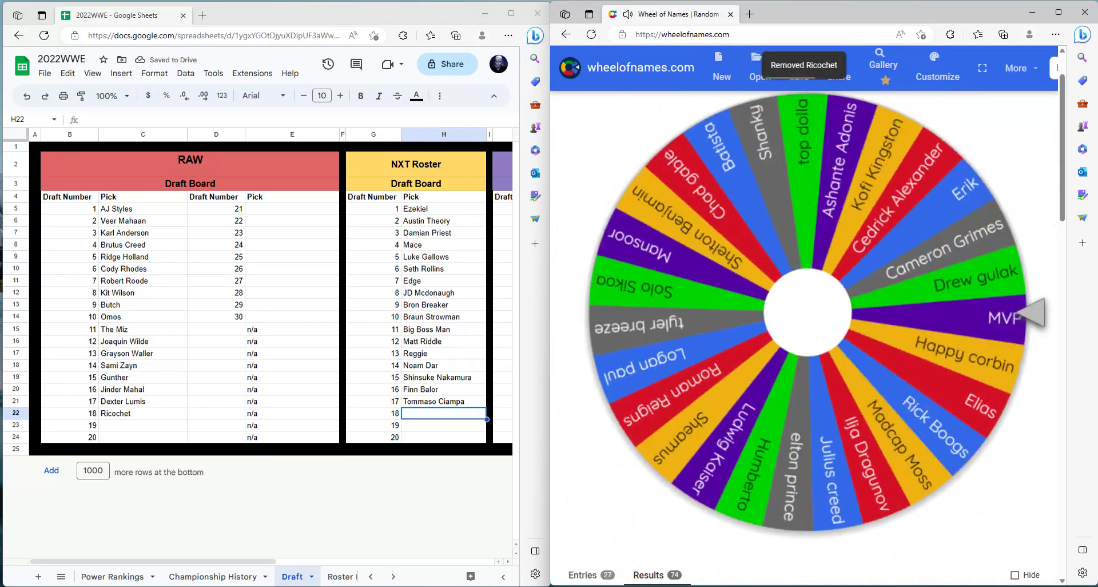
Step: Spin the wheel for NXT and record Julius Creed as its pick for draft number 18 in cell H22
left_click(445, 414)
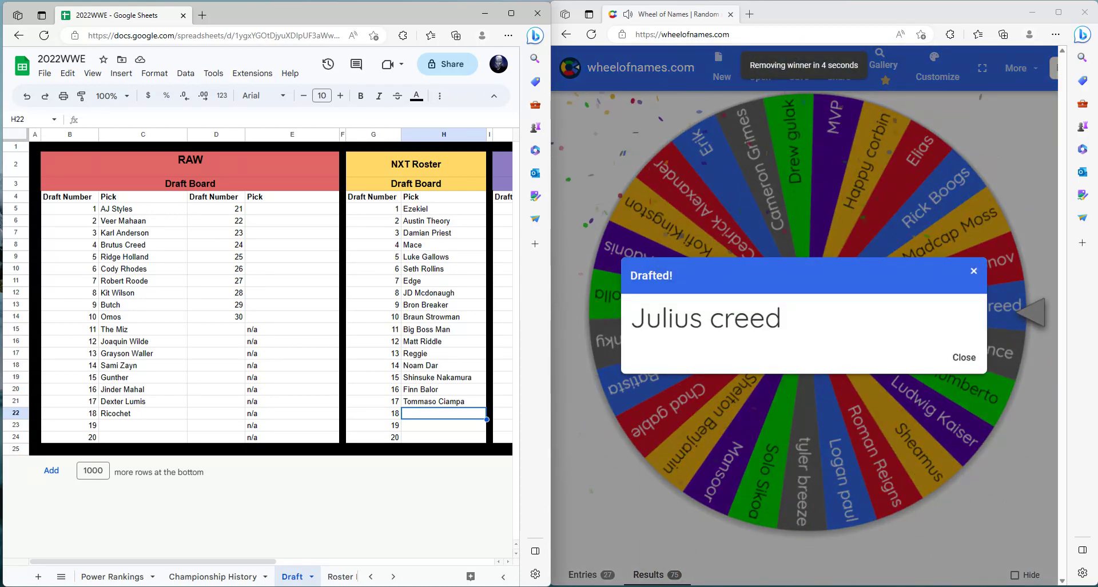
type("Juli")
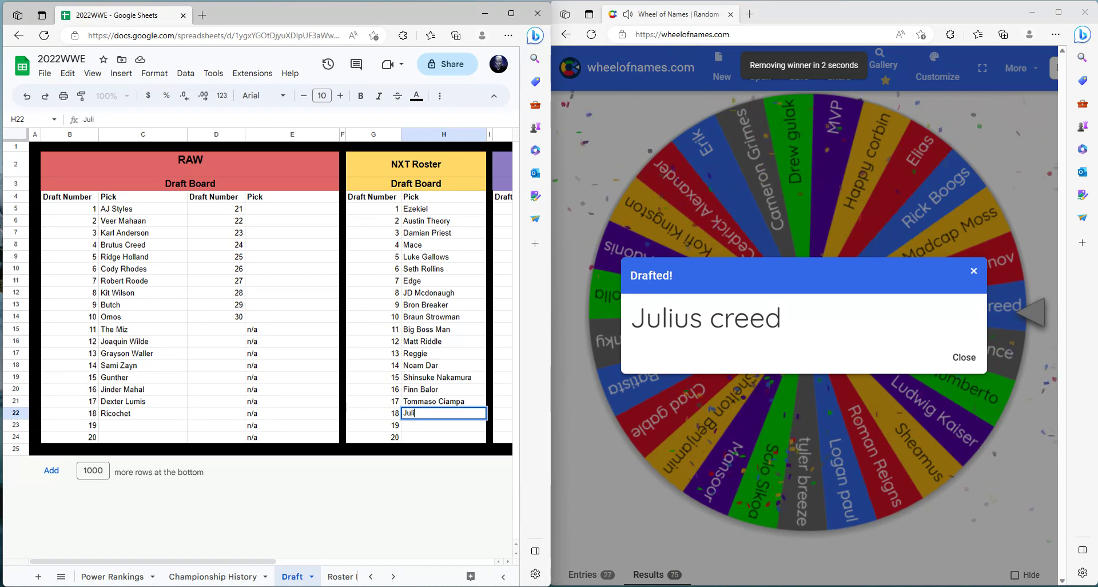
type("us Creed")
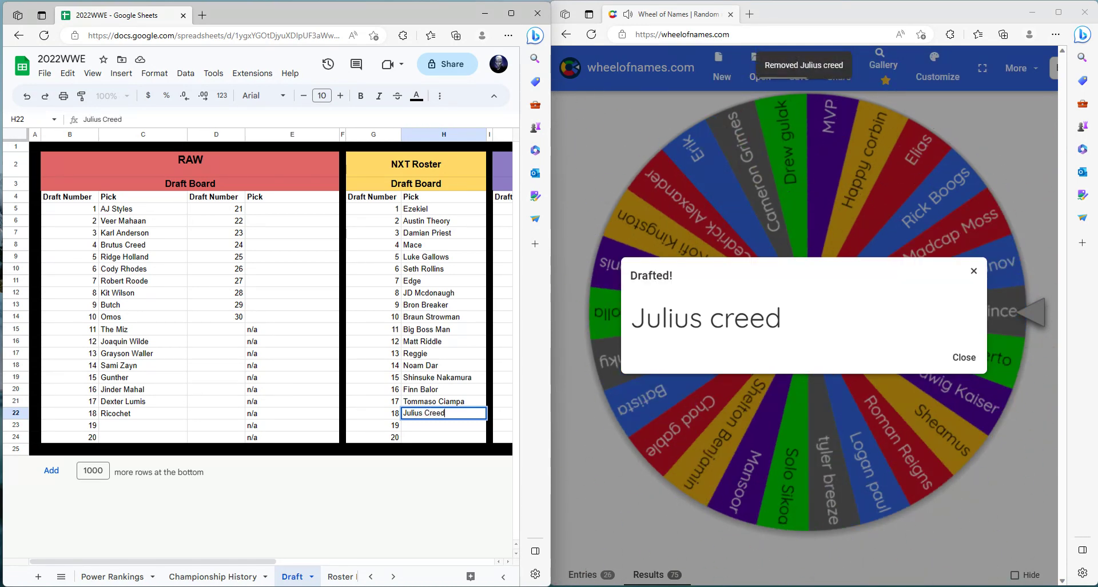
key("Right")
key("Right")
key("Right")
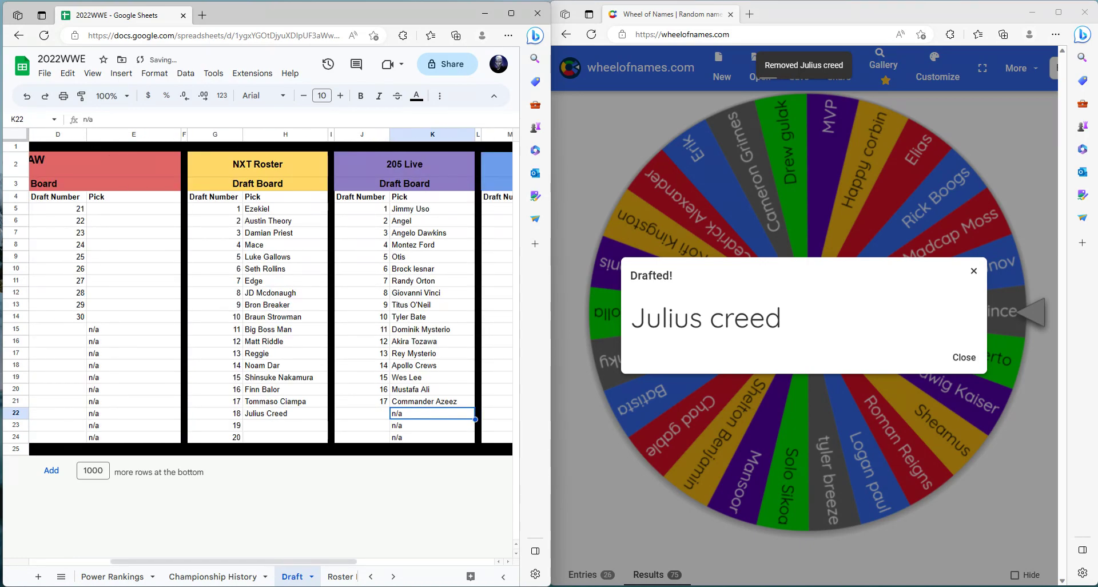
Step: Dismiss the winner announcement, spin the wheel for Smackdown and enter MVP as its pick for draft number 18 in cell N22
key("Right")
key("Right")
key("Right")
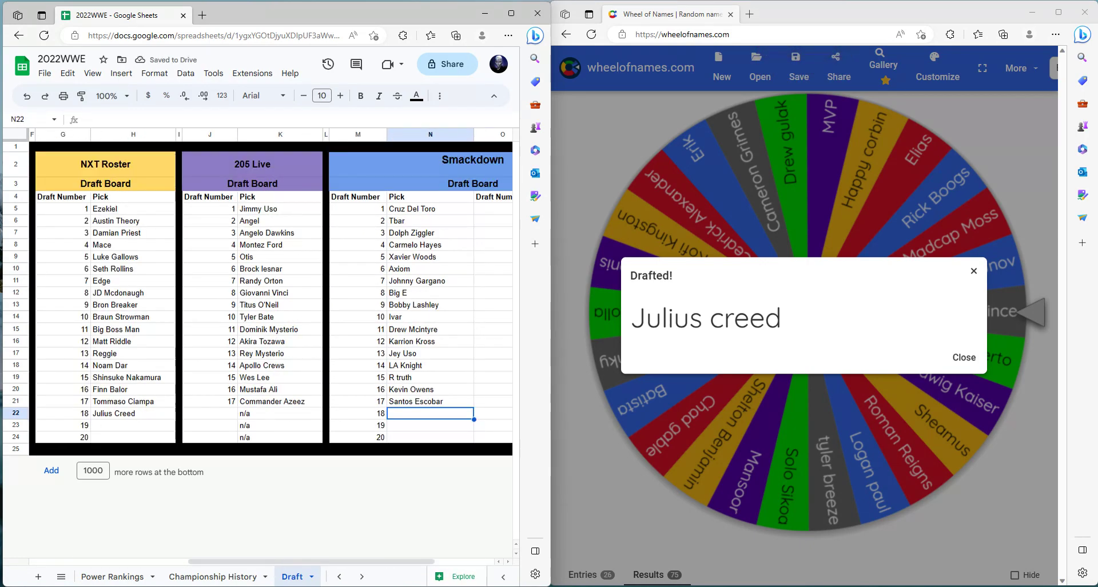
left_click(963, 357)
left_click(860, 278)
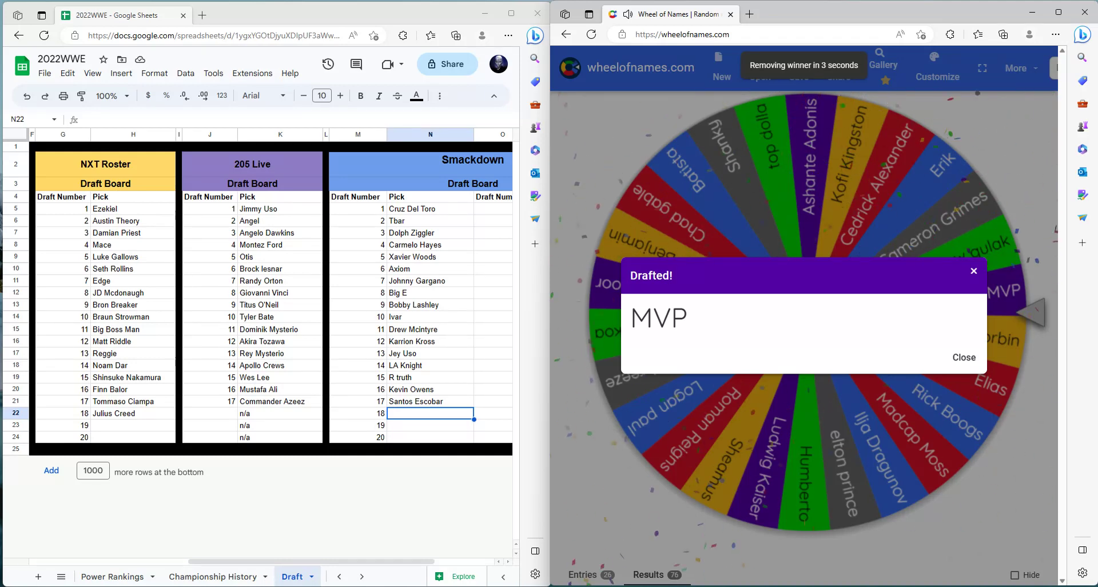
left_click(448, 413)
type("MVp")
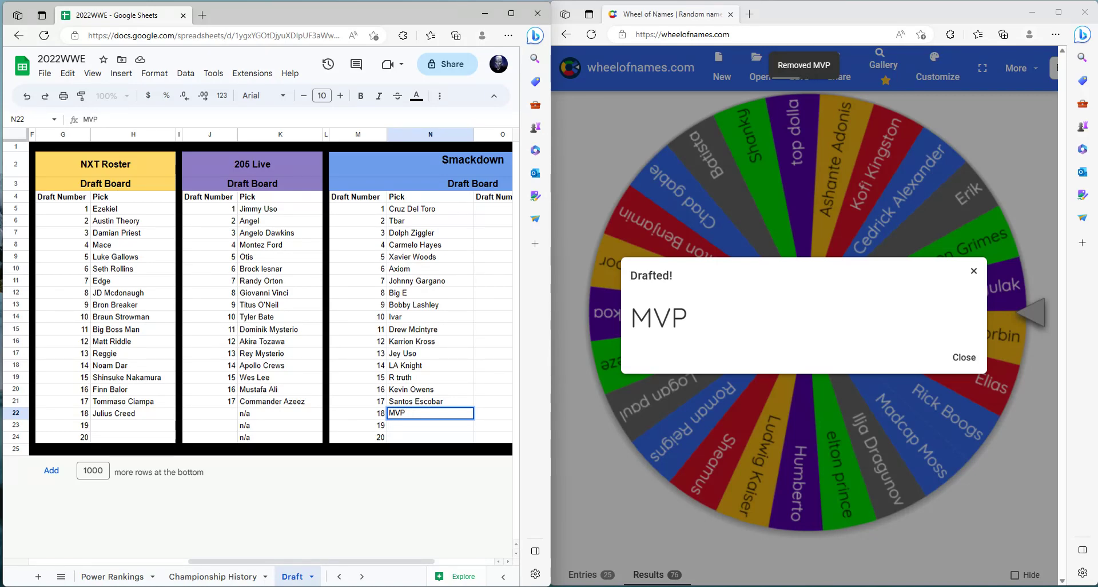
Step: Spin the wheel for RAW and record Chad Gable as its pick for draft number 19 in cell C23
scroll(392, 562, "left", 5)
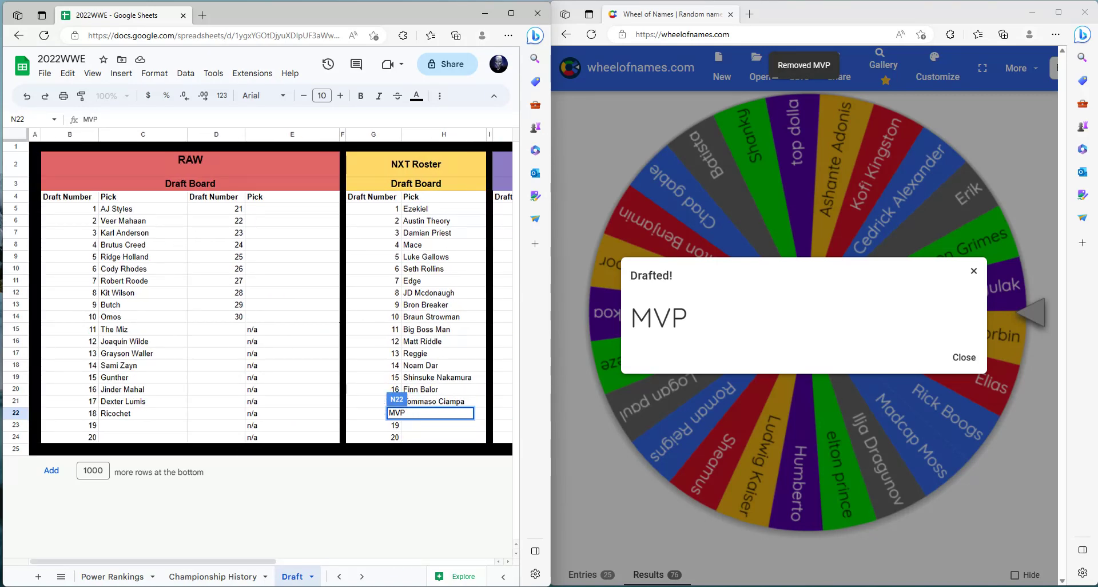
left_click(124, 423)
left_click(964, 357)
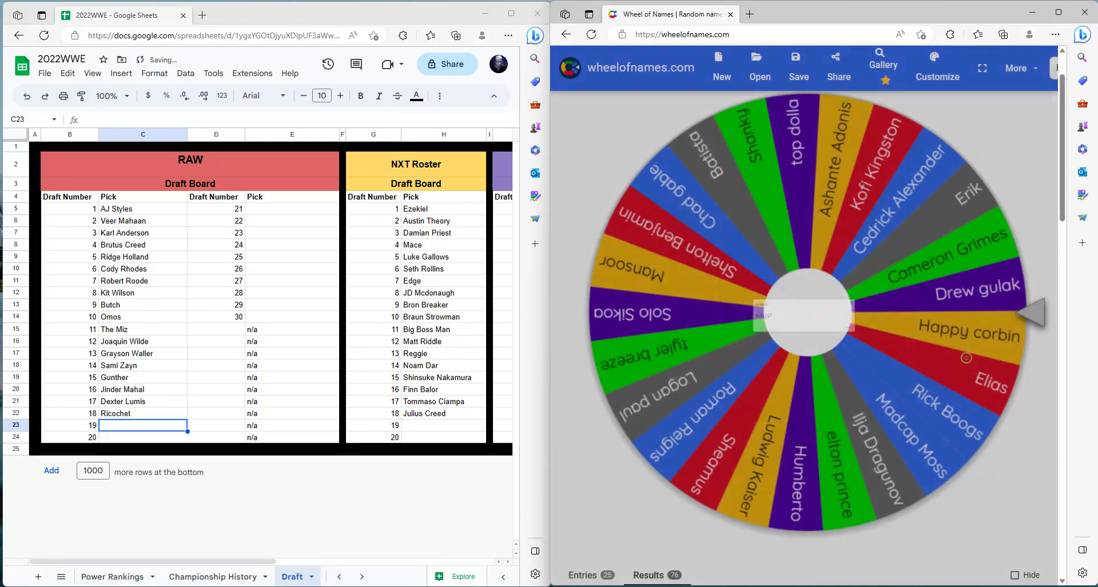
left_click(806, 312)
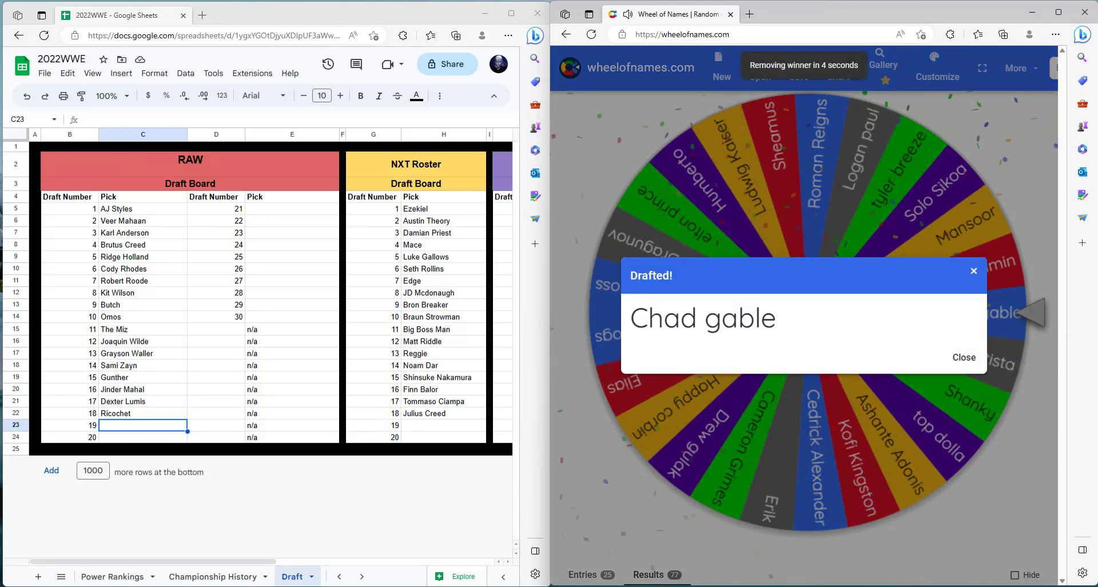
left_click(146, 423)
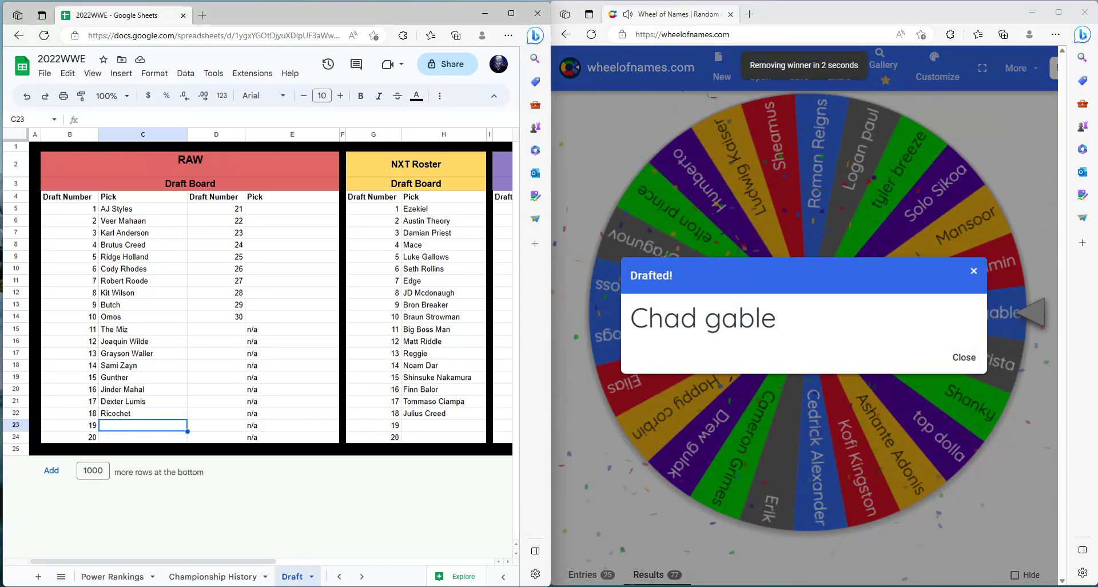
type("Chad Gable")
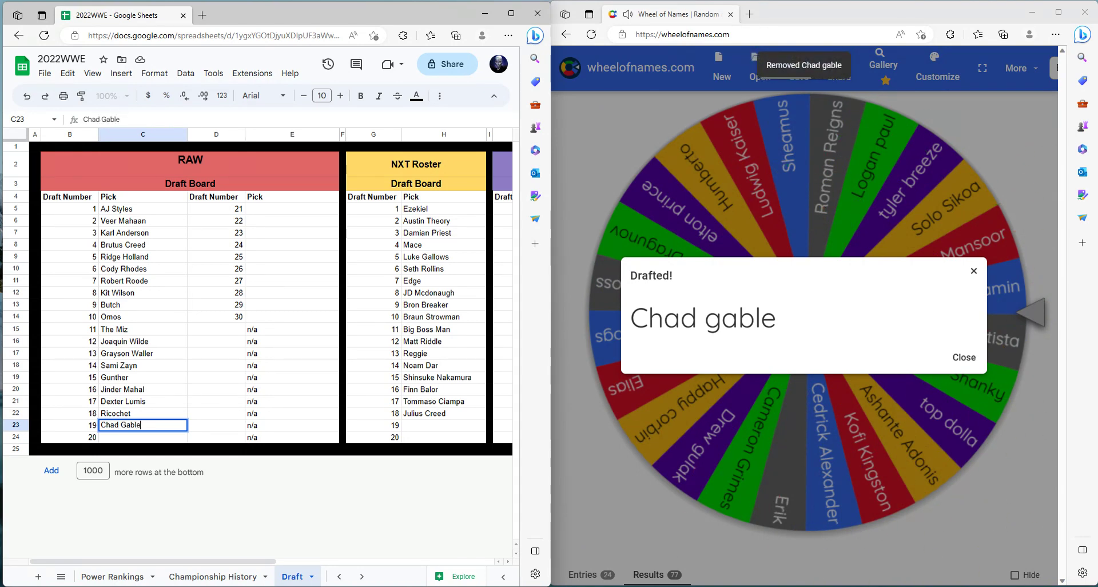
key("Tab")
key("Tab")
key("Tab")
key("Tab")
key("Tab")
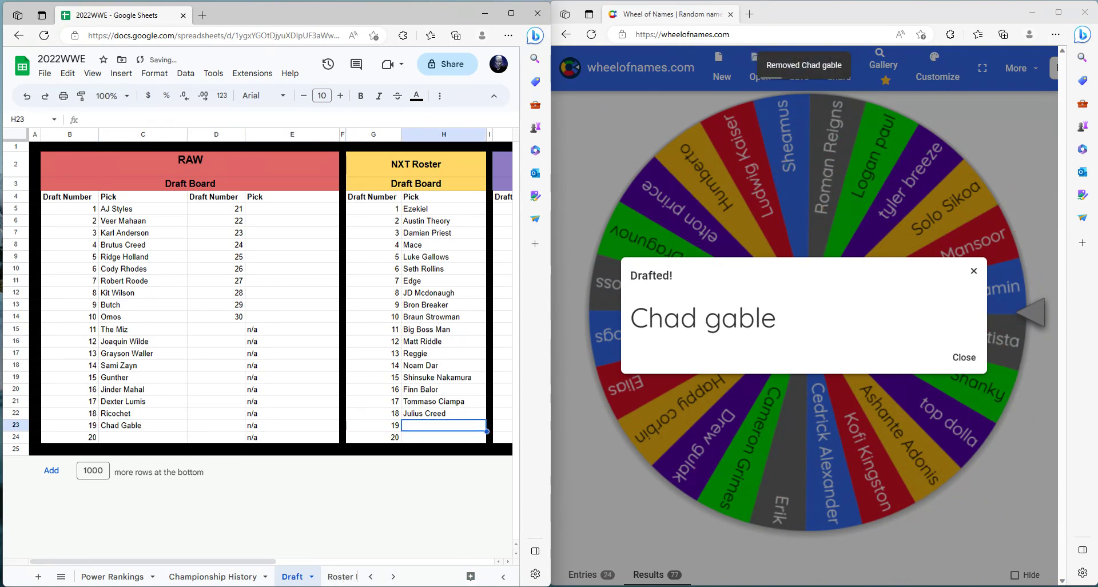
Step: Select NXT's pick cell H23 for draft number 19, dismiss the winner announcement and spin the wheel again
left_click(962, 357)
left_click(806, 312)
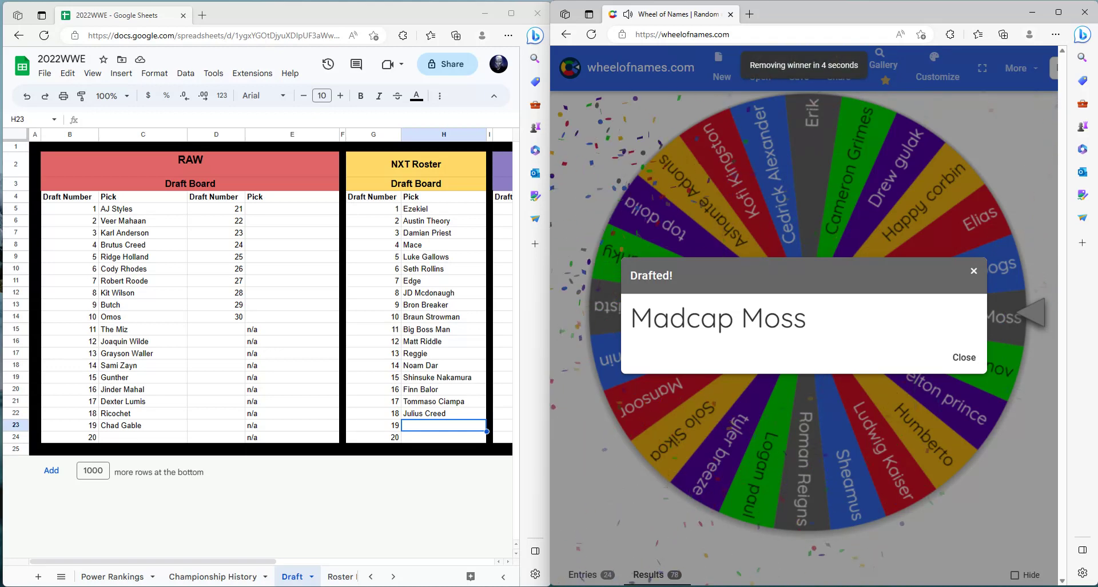
Step: Clear the NXT pick in cell H22 and undo the recent changes, including the Chad Gable entry in C23
left_click(443, 413)
key("Delete")
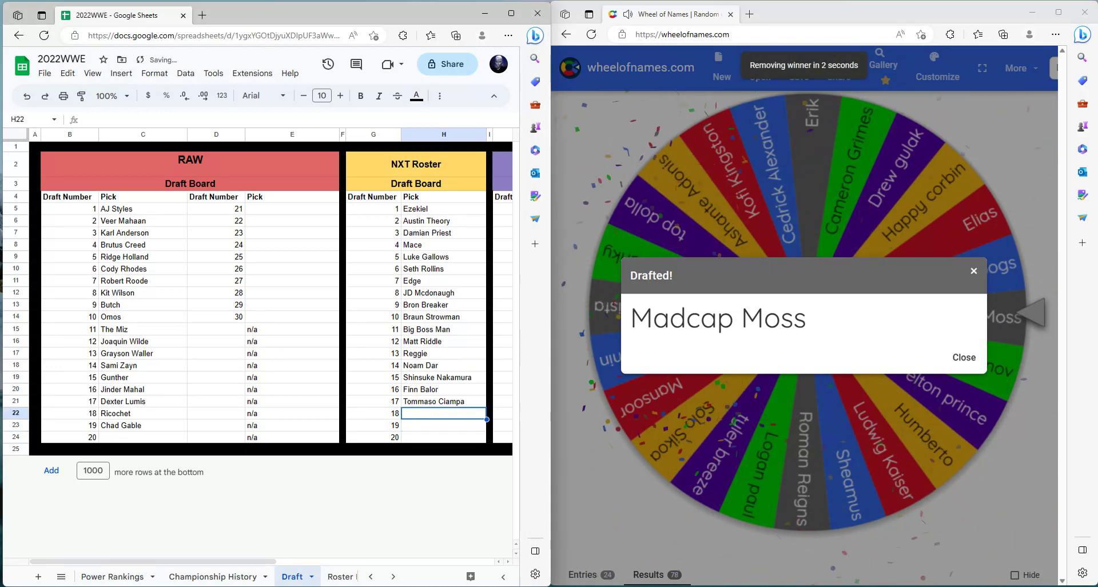
left_click(443, 425)
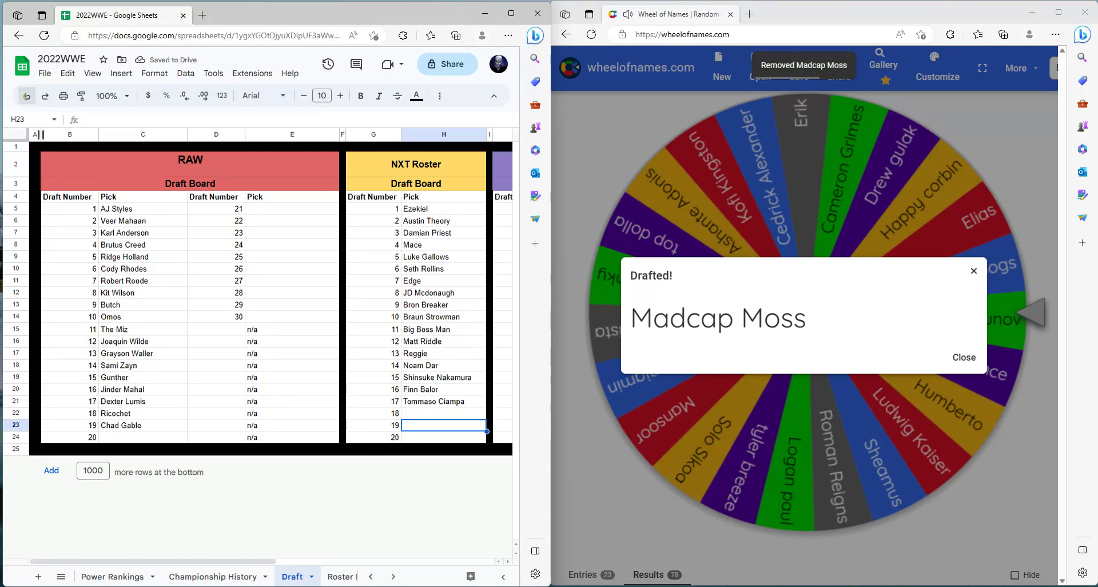
key("ctrl+y")
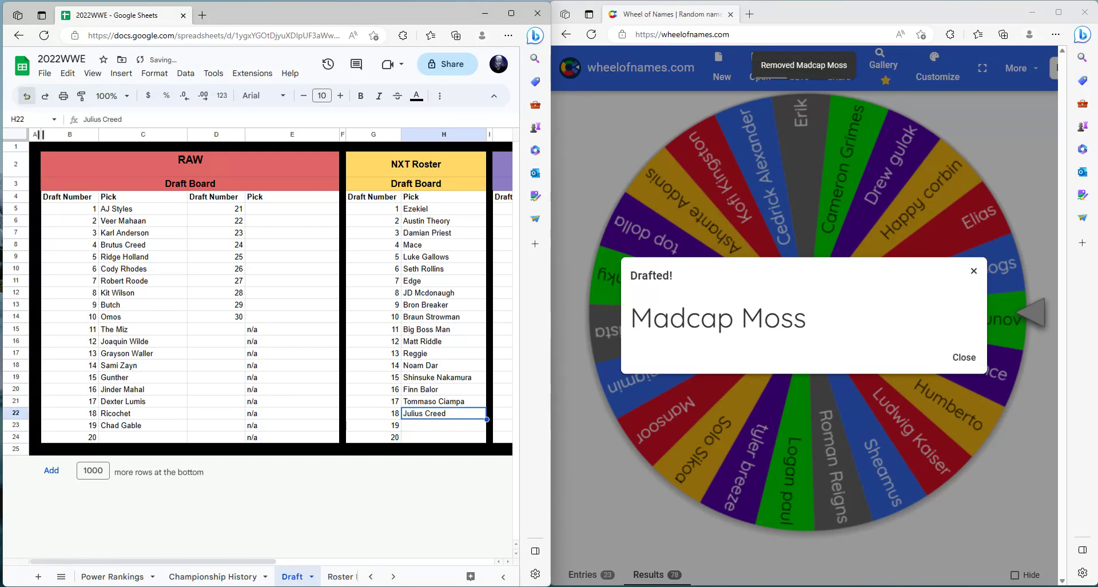
key("Down")
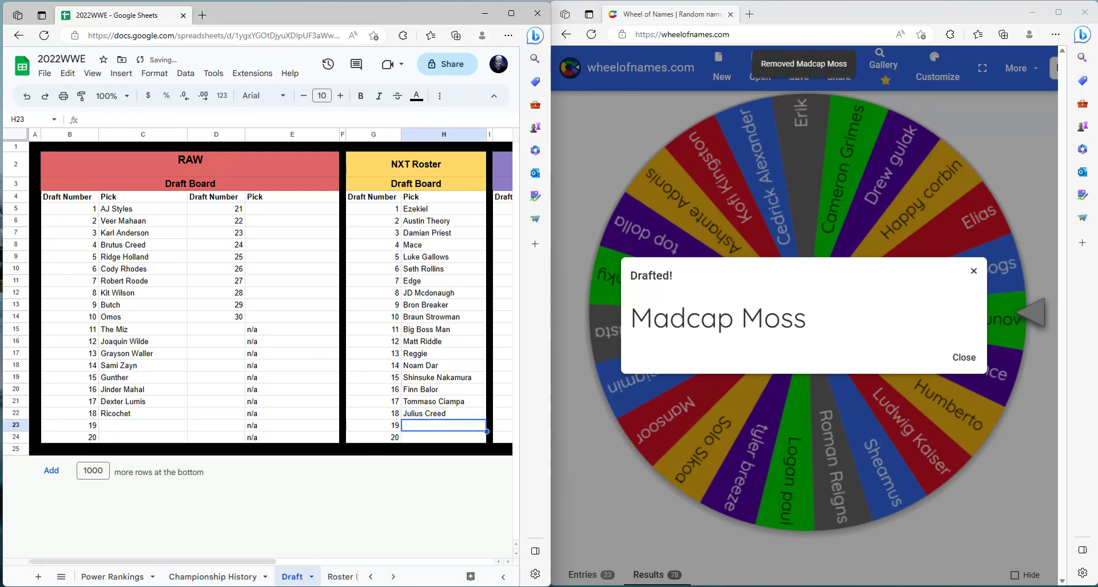
Step: Record Madcap Moss as NXT's pick for draft number 19 in cell H23
type("Madcap Mo")
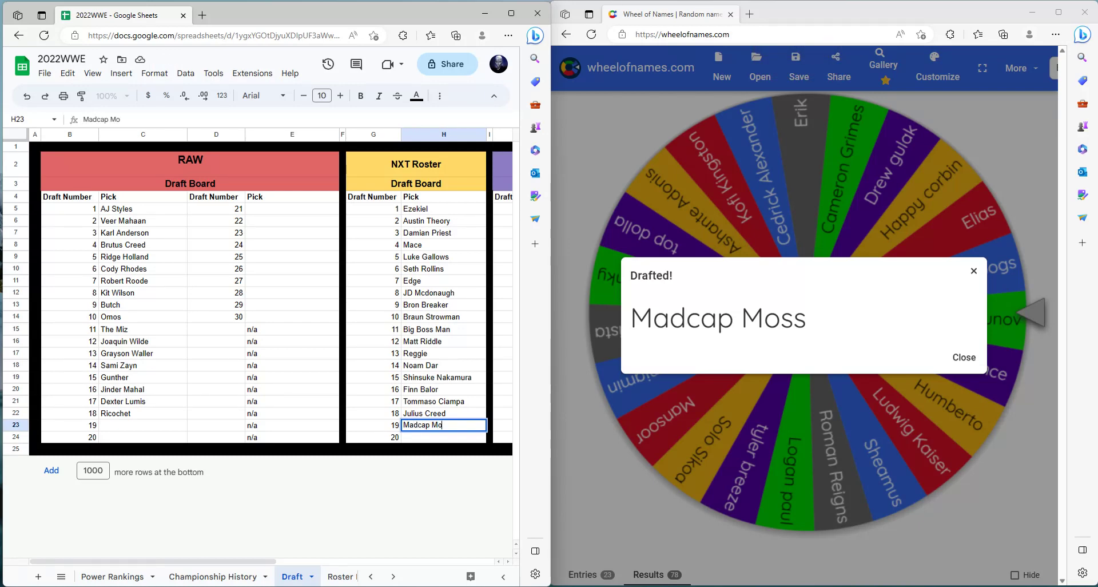
type("ss")
key("Tab")
key("Tab")
key("Tab")
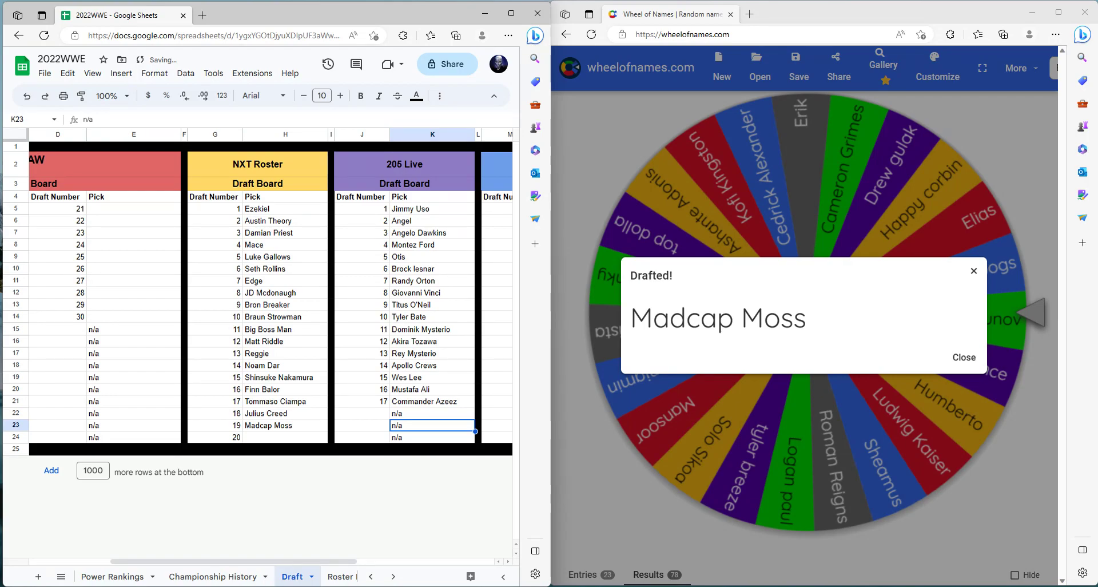
Step: Dismiss the winner announcement, spin the wheel for Smackdown and record Top Dolla as its pick for draft number 19 in cell N23
key("Tab")
key("Tab")
key("Tab")
left_click(963, 357)
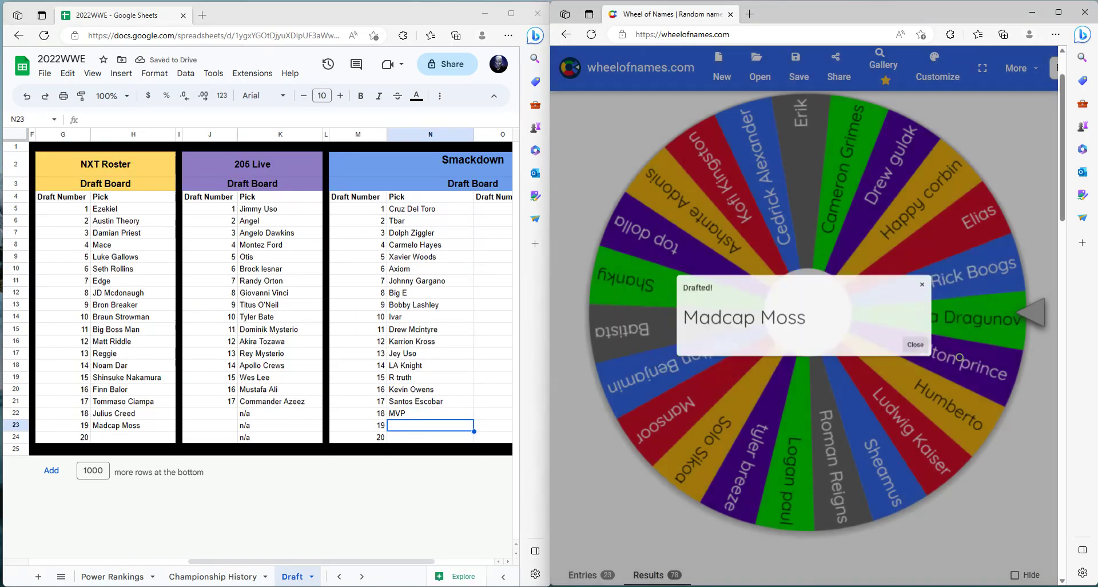
left_click(958, 354)
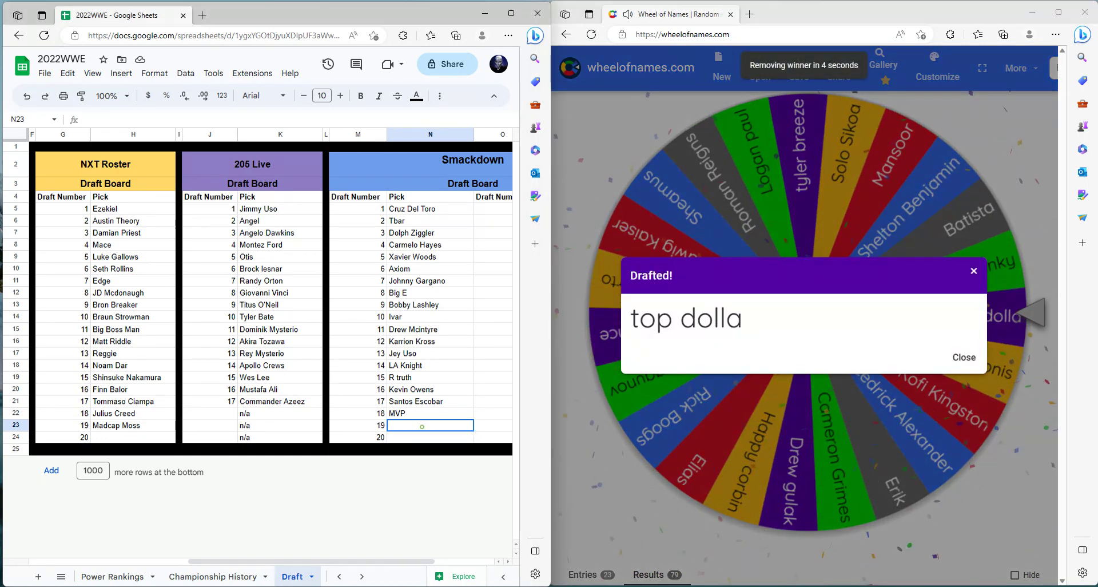
type("Top")
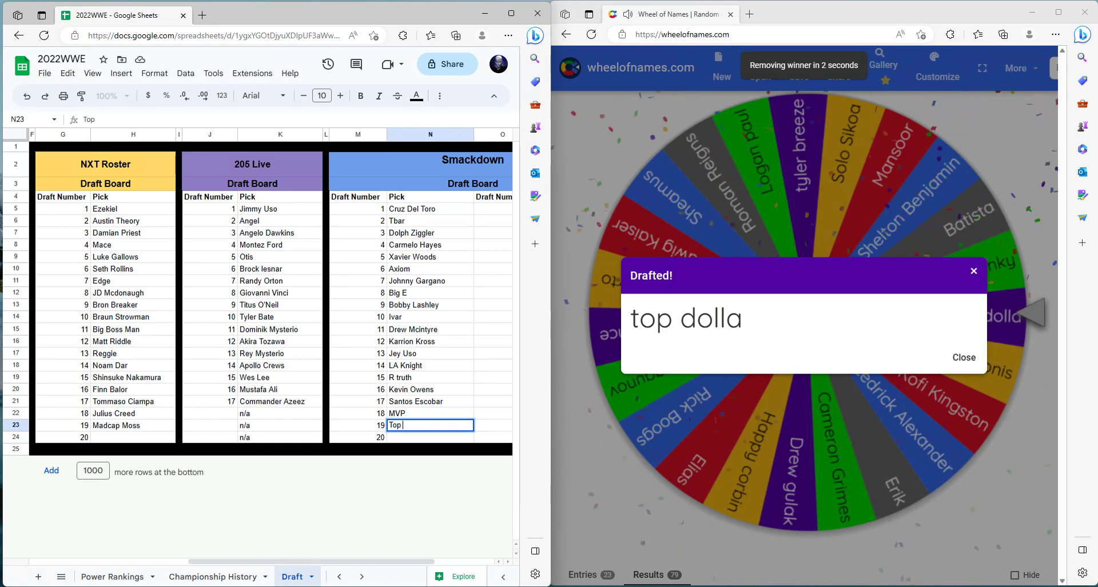
type(" Z")
key("BackSpace")
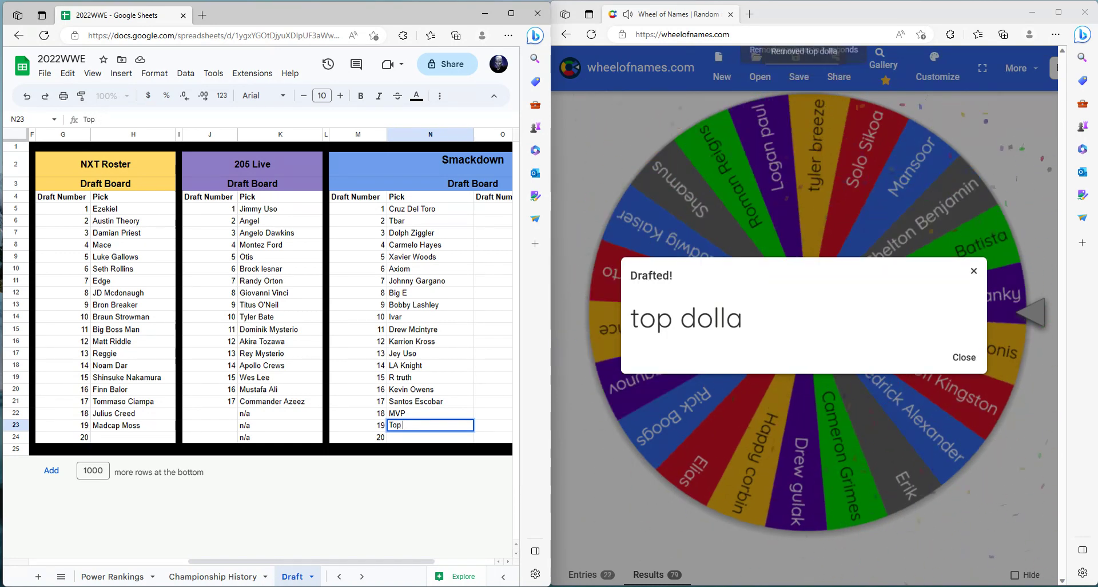
type("Dolla")
key("Tab")
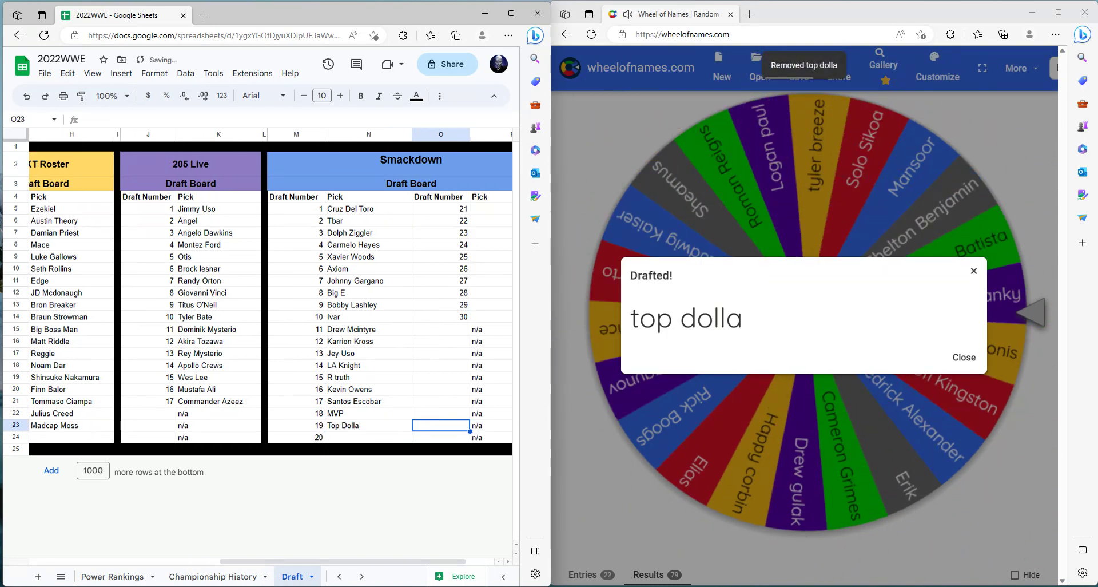
Step: Select RAW's pick cell C23 for draft number 19, dismiss the winner announcement and spin the wheel again
left_click_drag(309, 561, 115, 563)
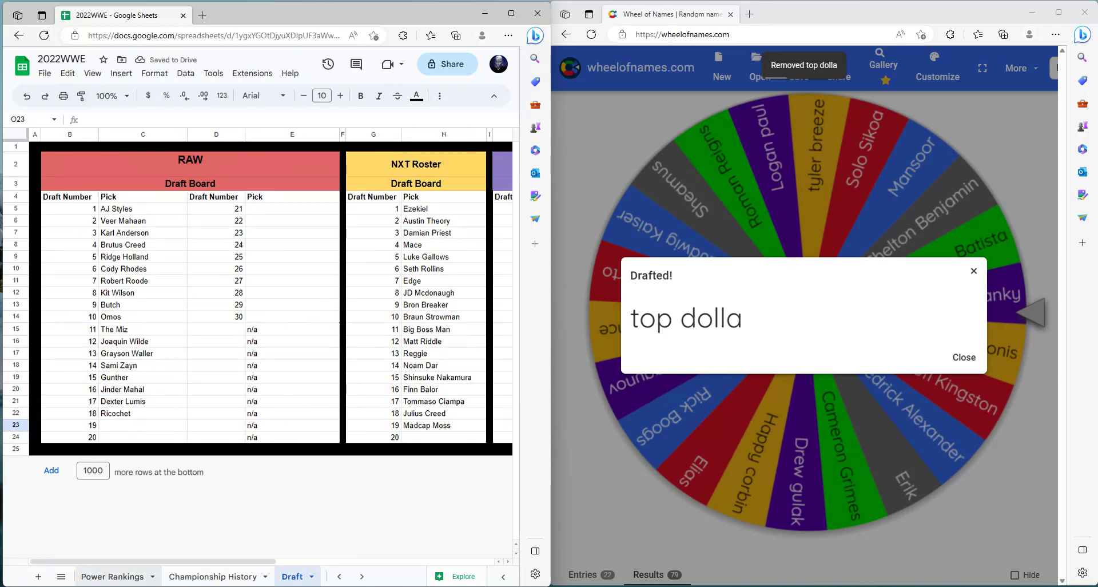
left_click(109, 425)
left_click(962, 357)
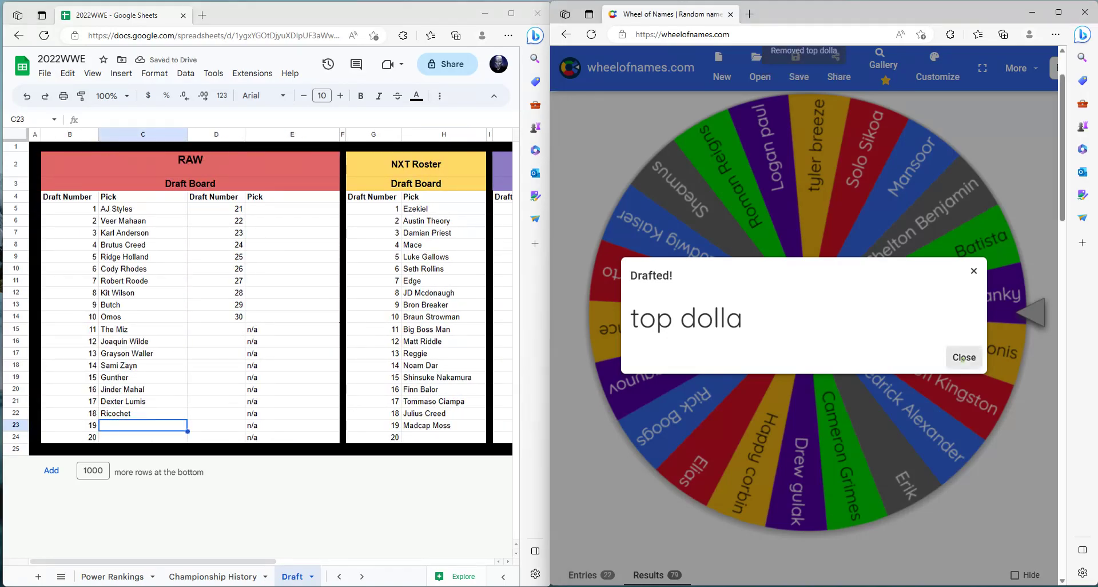
left_click(963, 357)
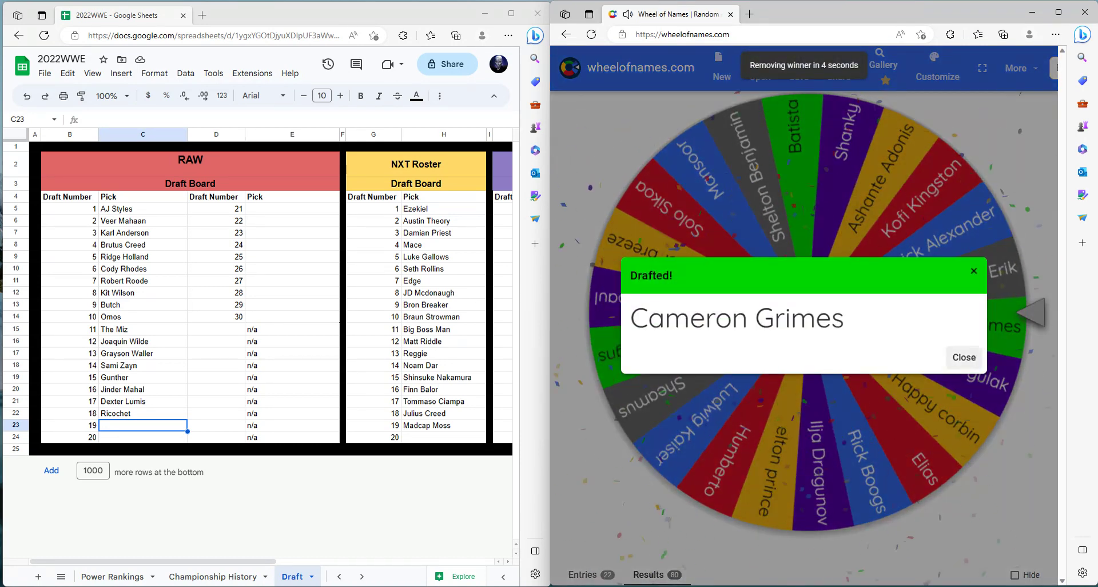
Step: Record Cameron Grimes as RAW's pick for draft number 19 in cell C23 and move to NXT's pick cell H24
key("alt+Tab")
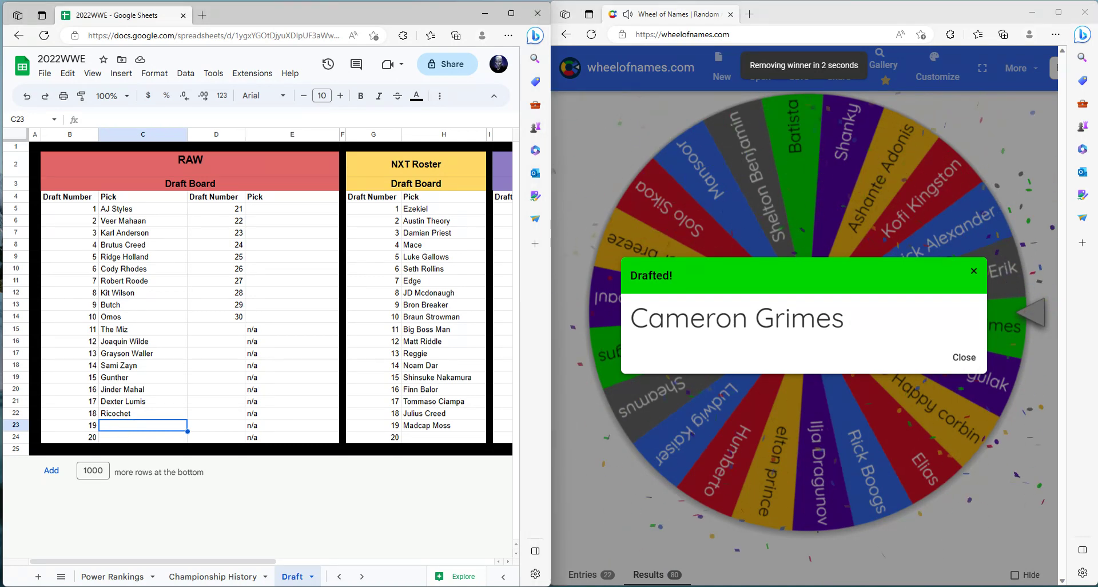
type("Cameron Grim")
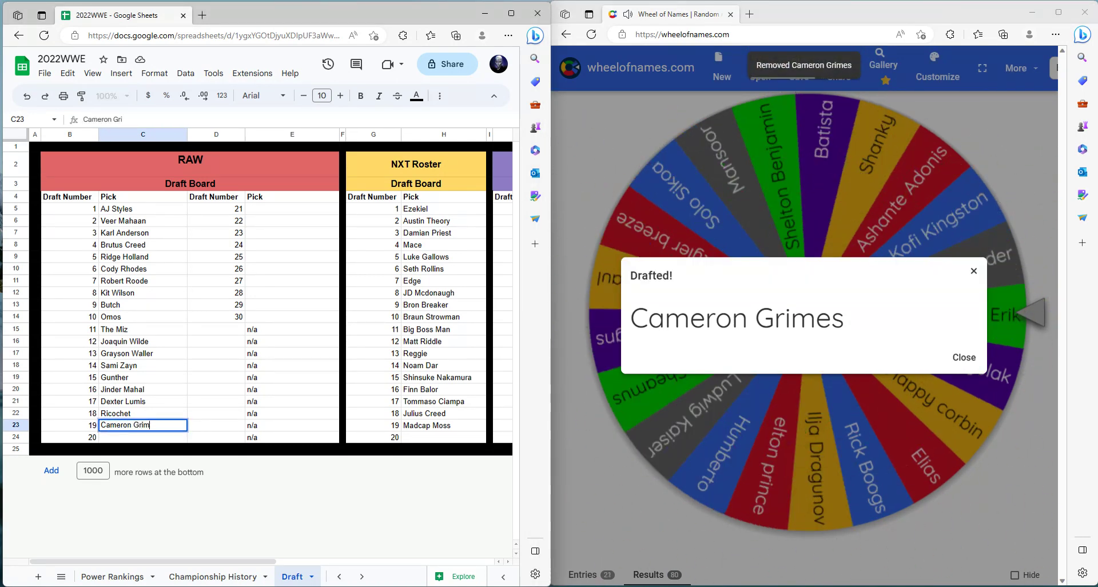
key("Tab")
key("Tab")
key("Tab")
key("Tab")
key("Tab")
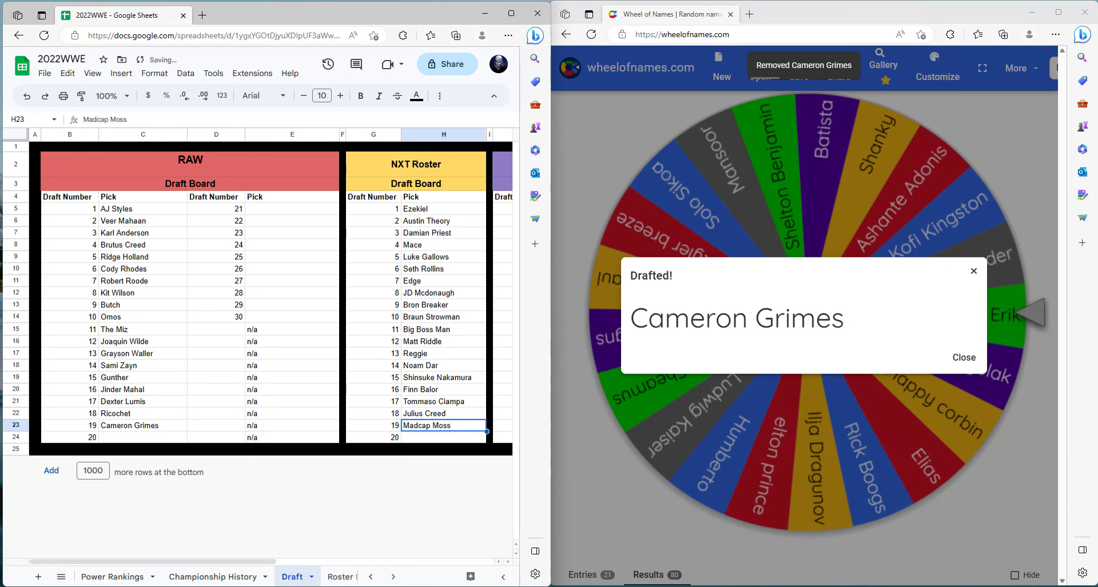
key("Down")
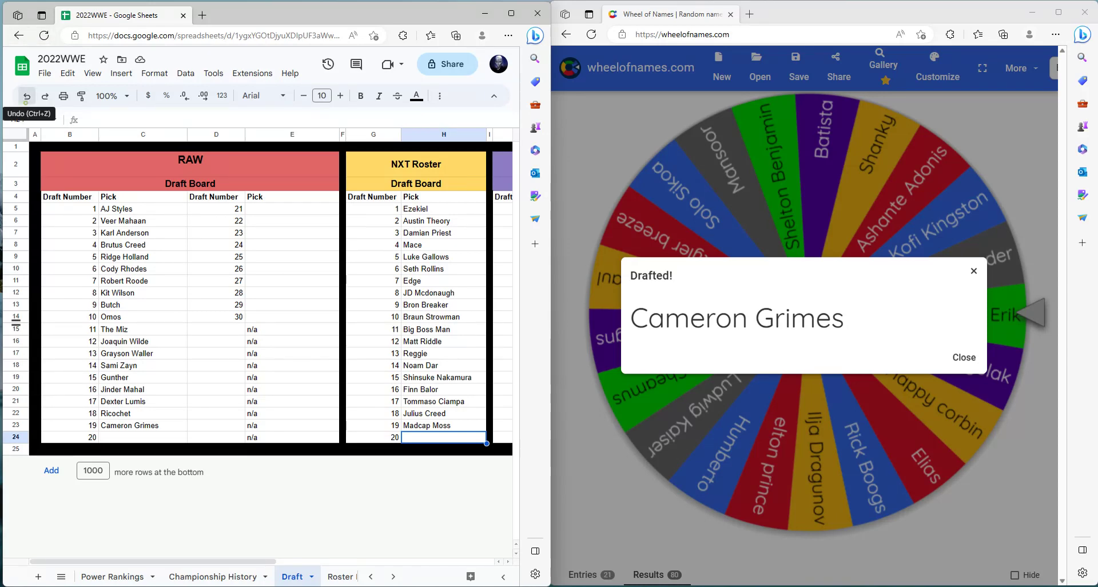
Step: Undo the Cameron Grimes entry in C23 and the entry before it, and redo the Top Dolla entry in N23
left_click(26, 96)
left_click(27, 96)
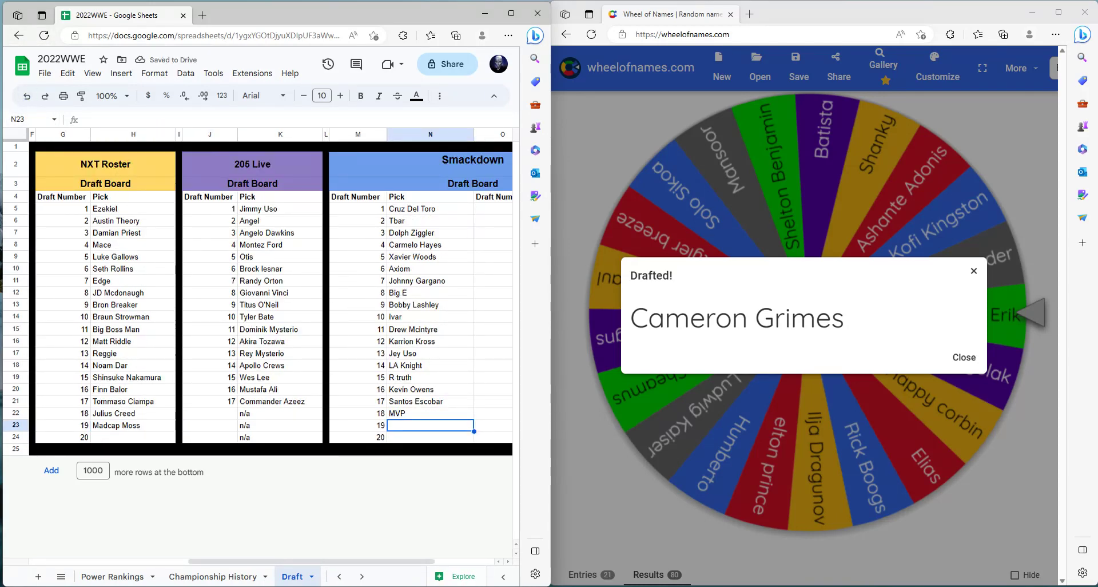
left_click(44, 95)
left_click_drag(343, 561, 184, 561)
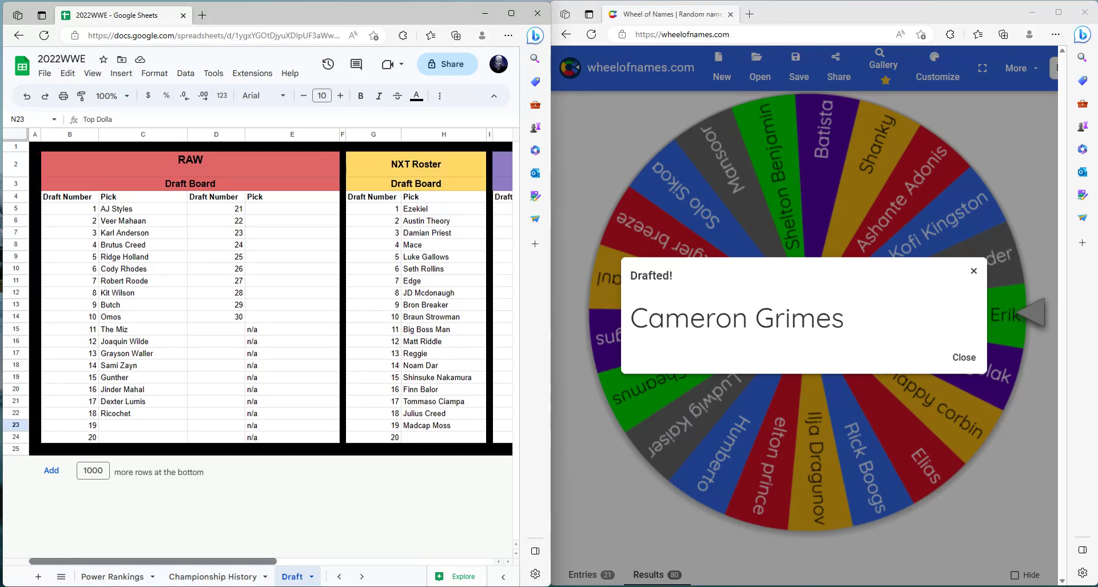
Step: Check the latest draws in the wheel's results list and record Chad Gable as RAW's pick for draft number 19 in cell C23
left_click(143, 425)
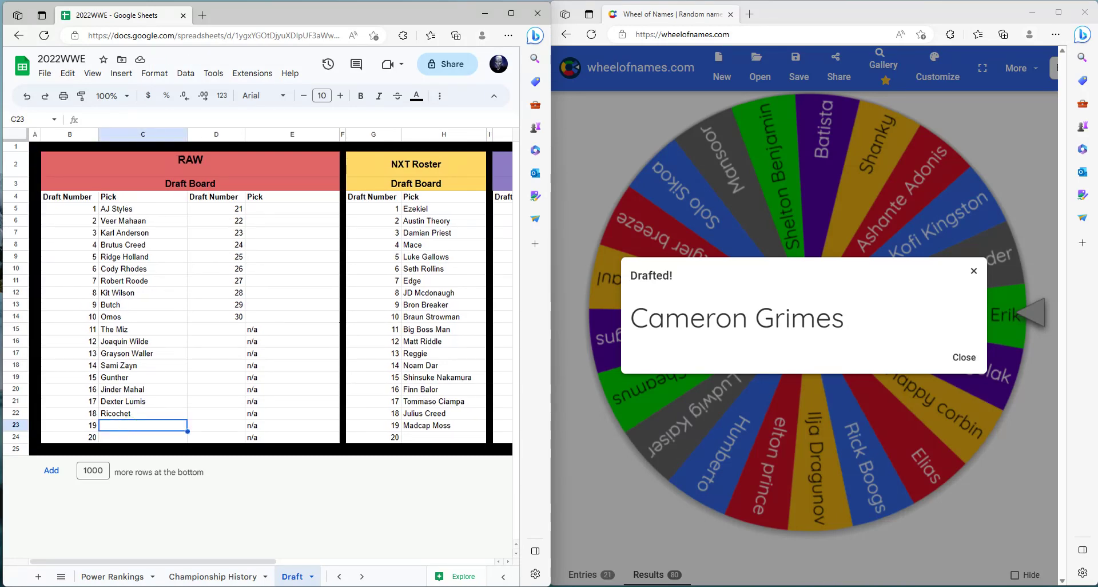
left_click(713, 426)
scroll(713, 426, "down", 5)
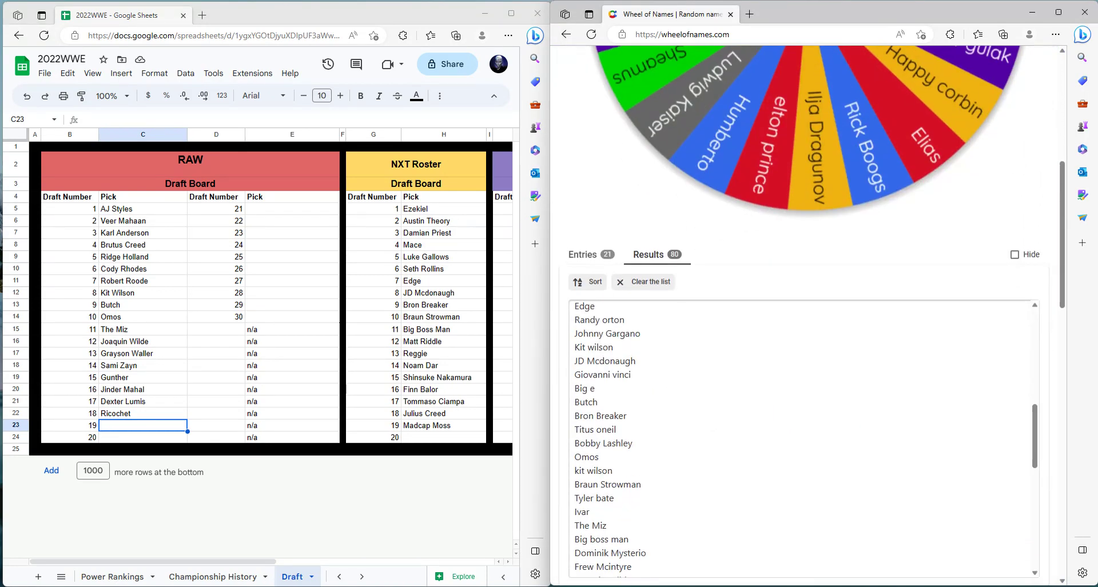
scroll(1031, 437, "down", 6)
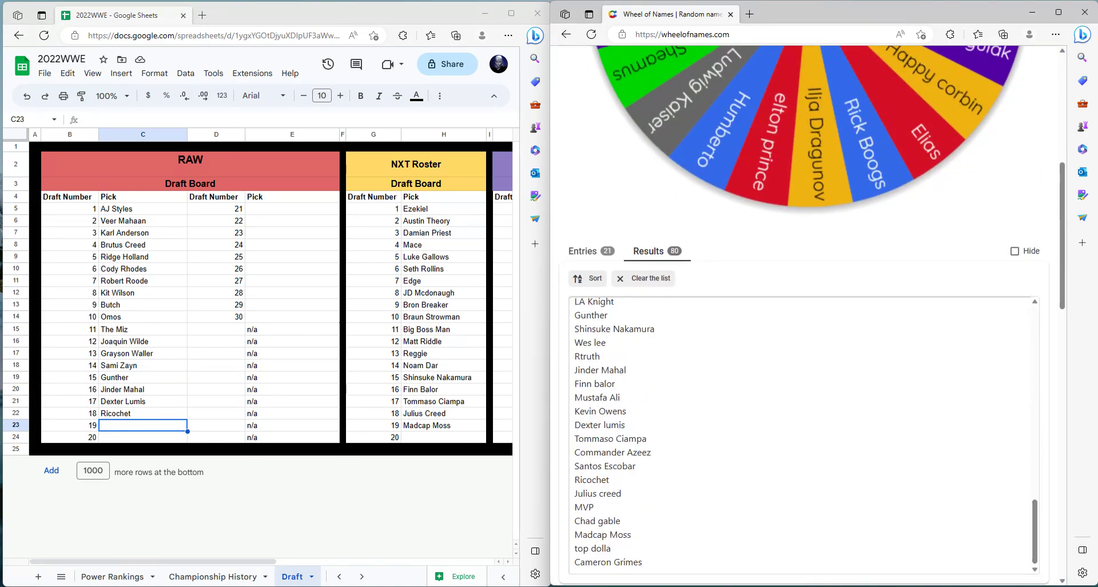
left_click(117, 422)
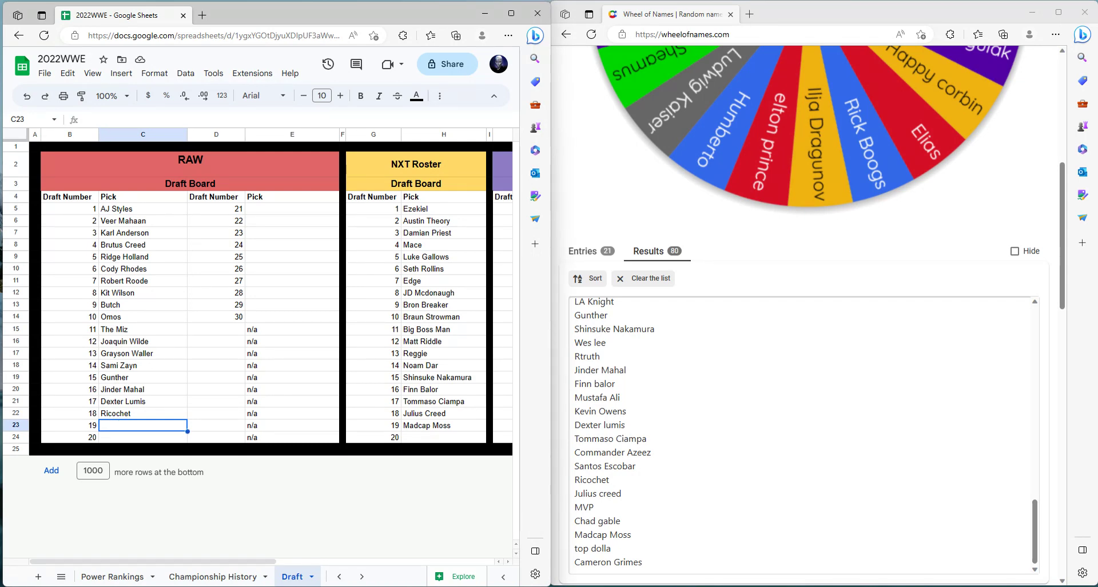
type("Chad Gable")
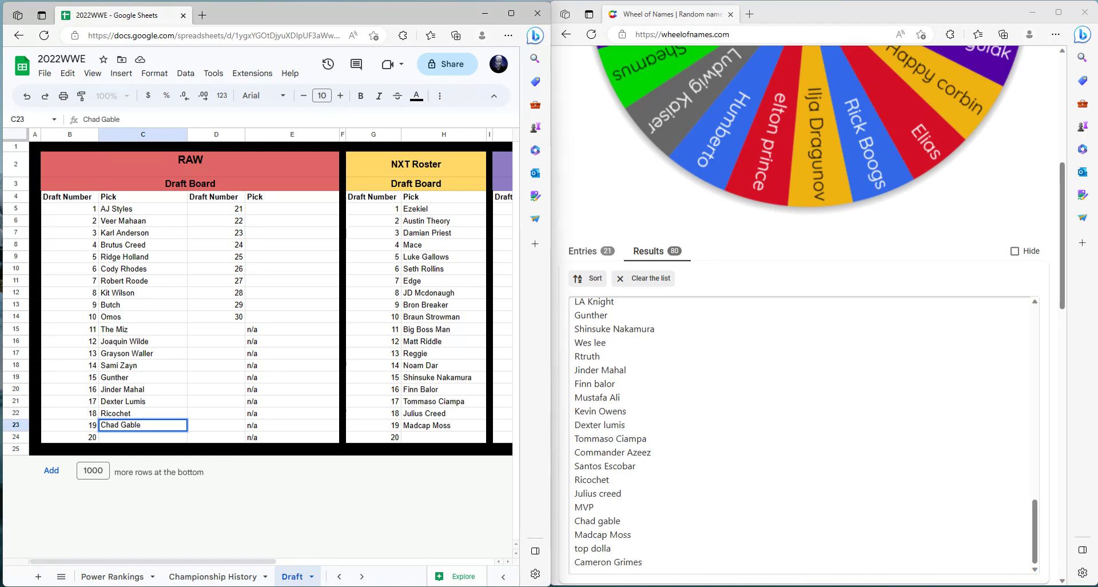
Step: Spin the wheel for RAW and record Ashante Adonis as its pick for draft number 20 in cell C24
left_click(127, 437)
scroll(806, 312, "up", 5)
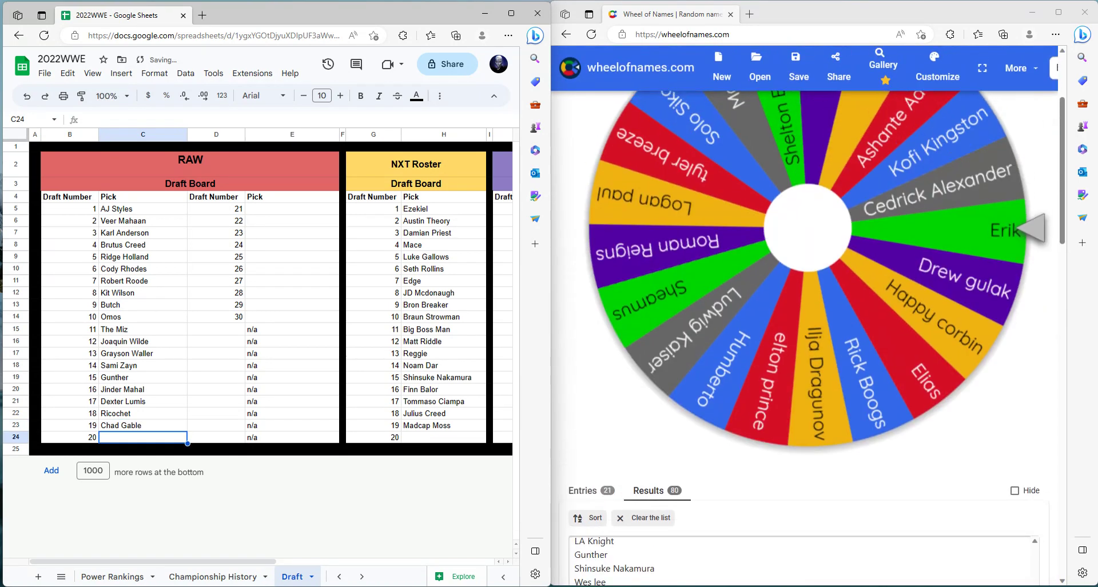
left_click(806, 312)
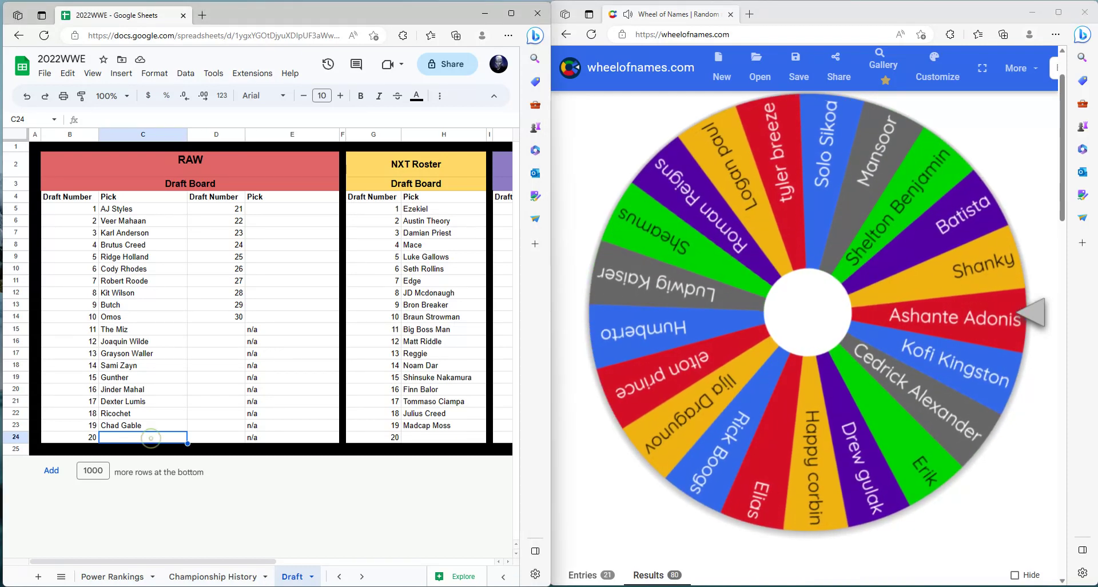
key("alt+Tab")
type("Ash")
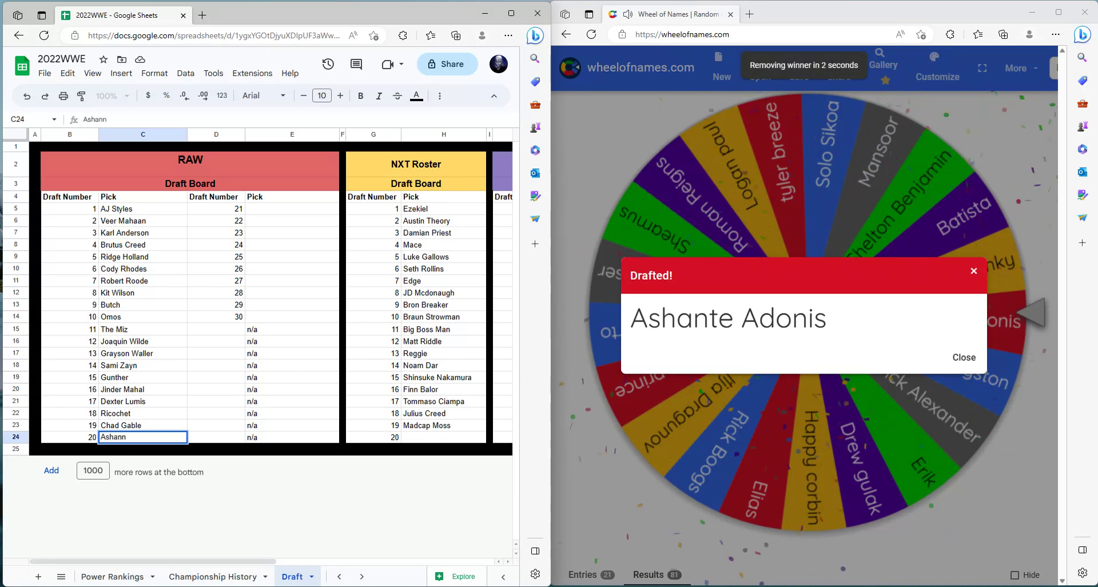
type("ante")
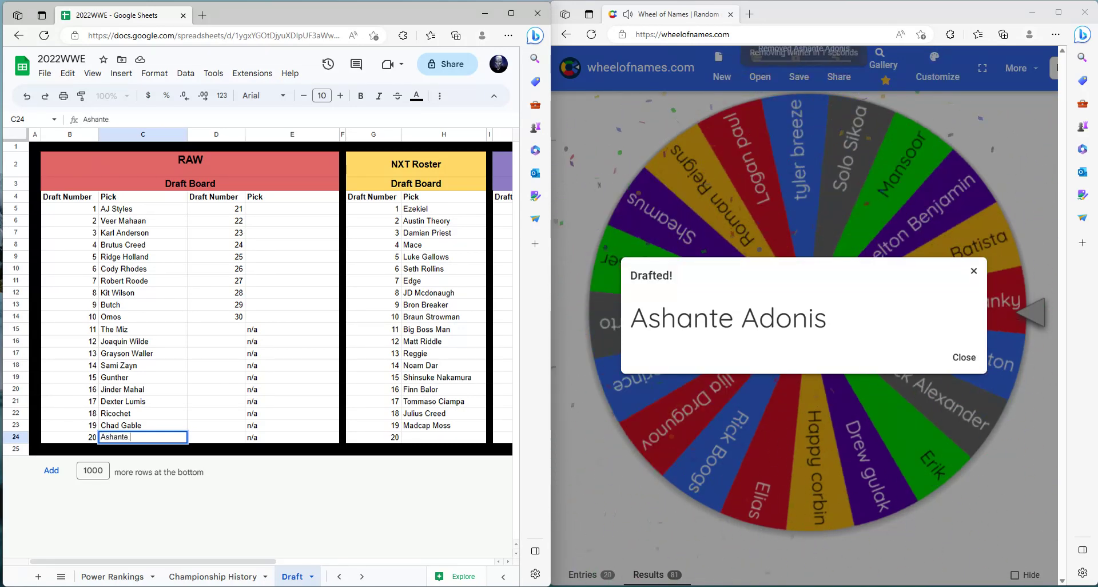
type(" Adonis")
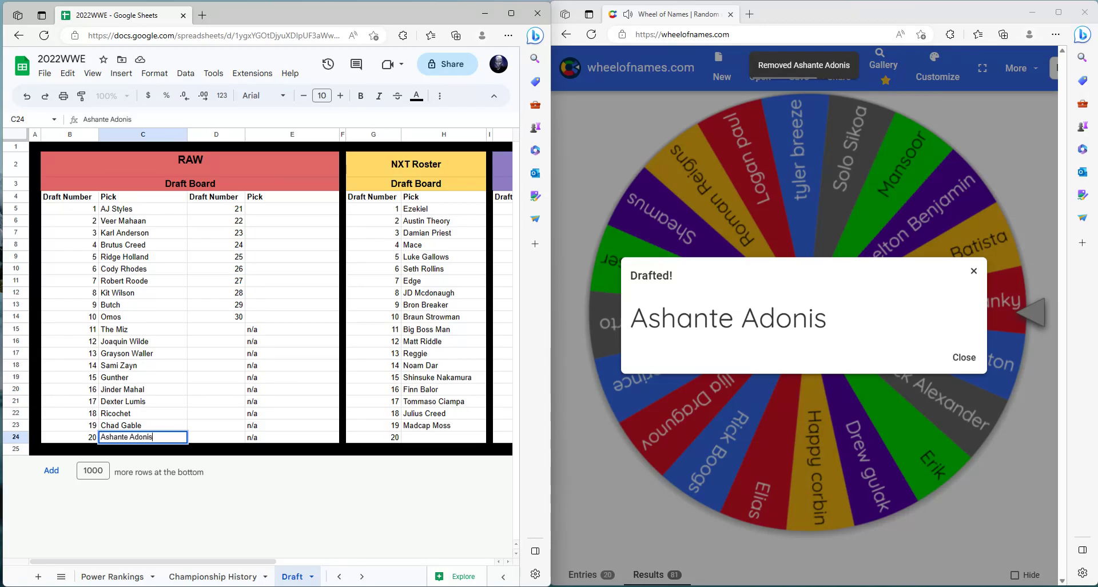
key("Tab")
key("Tab")
key("Tab")
Step: Dismiss the winner announcement, spin the wheel for NXT and record Mansoor as its pick for draft number 20 in cell H24
left_click(443, 437)
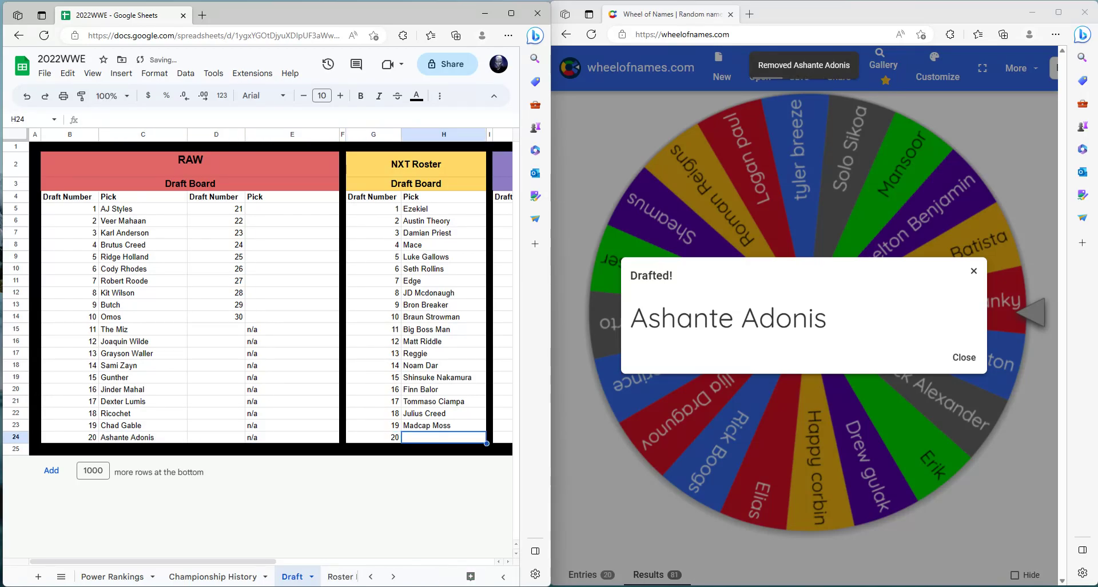
left_click(963, 356)
left_click(807, 311)
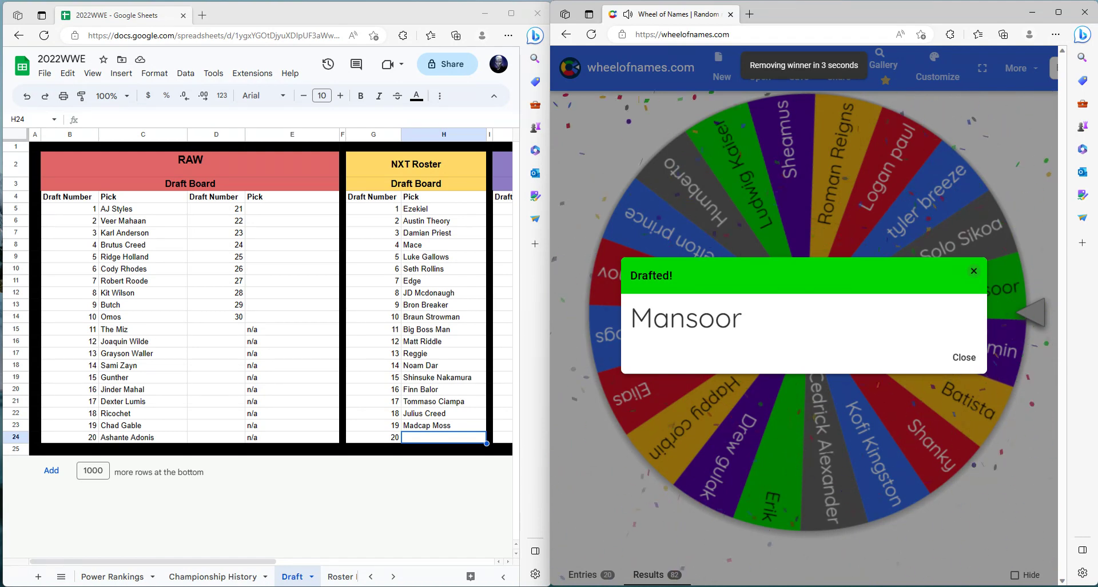
left_click(474, 435)
type("Ma")
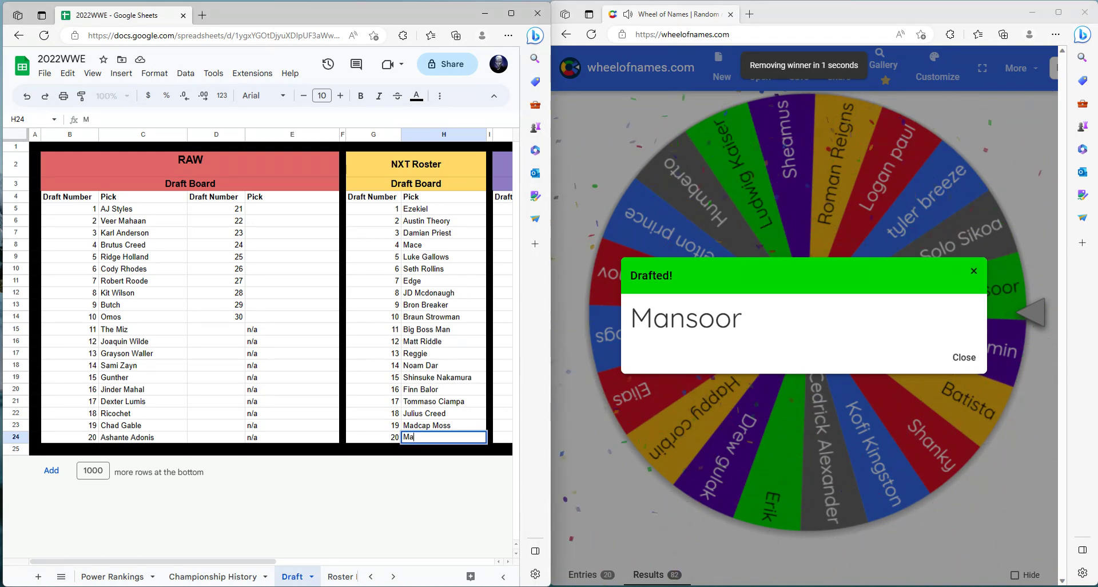
type("nsoor")
key("Tab")
key("Tab")
key("Tab")
key("Tab")
key("Tab")
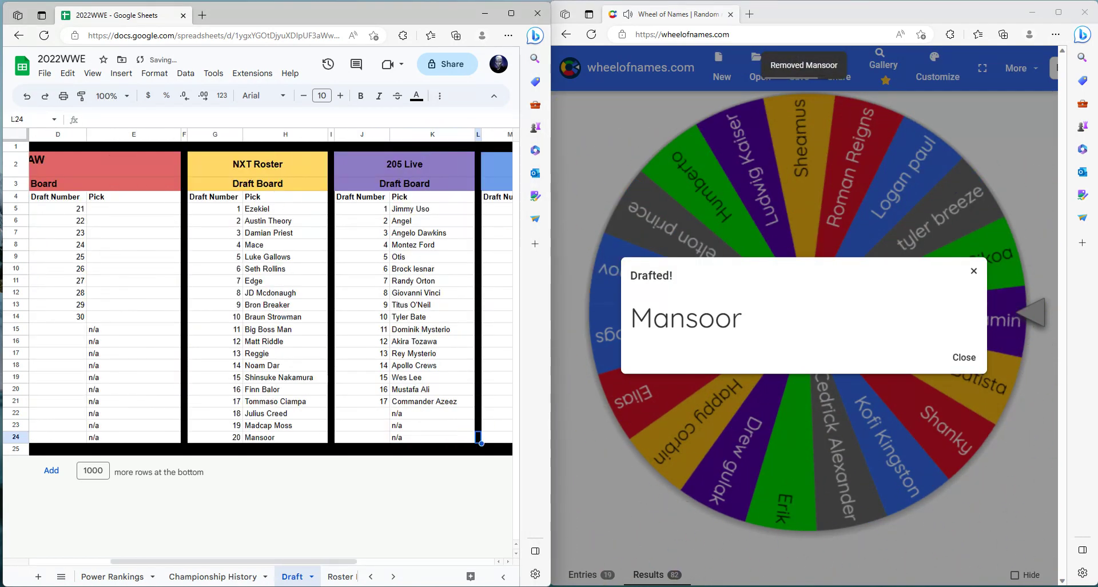
Step: Dismiss the winner announcement, spin the wheel for Smackdown and record Shelton Benjamin as its pick for draft number 20 in cell N24
key("Tab")
left_click(962, 357)
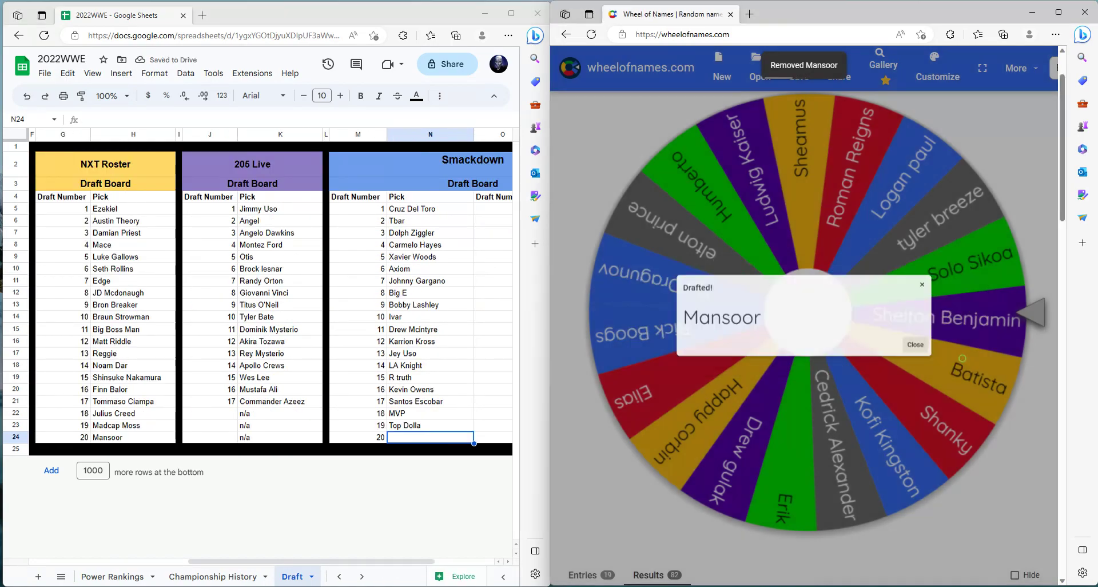
left_click(807, 312)
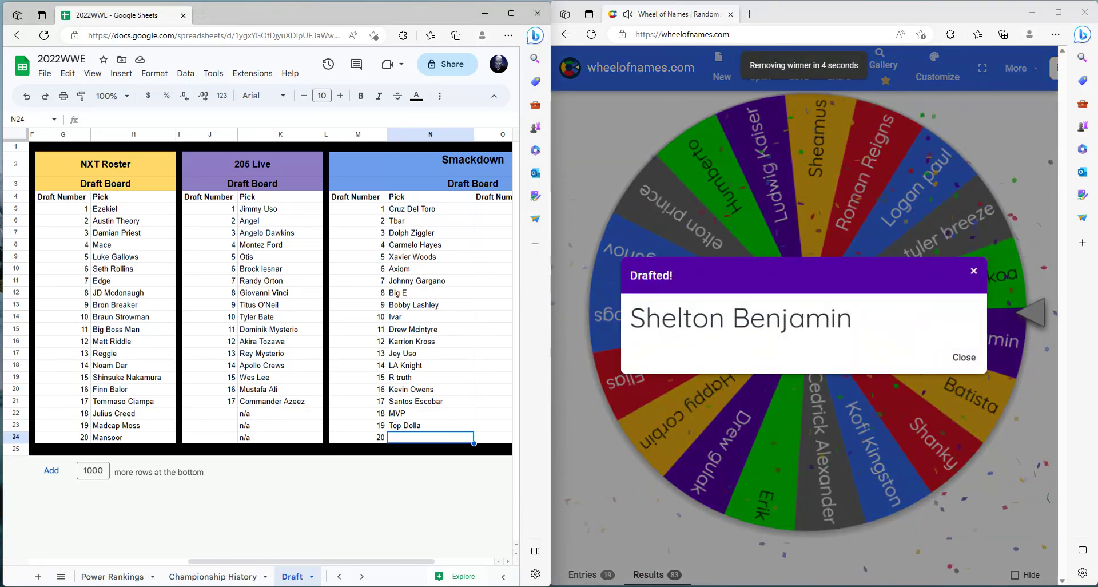
type("Shelton")
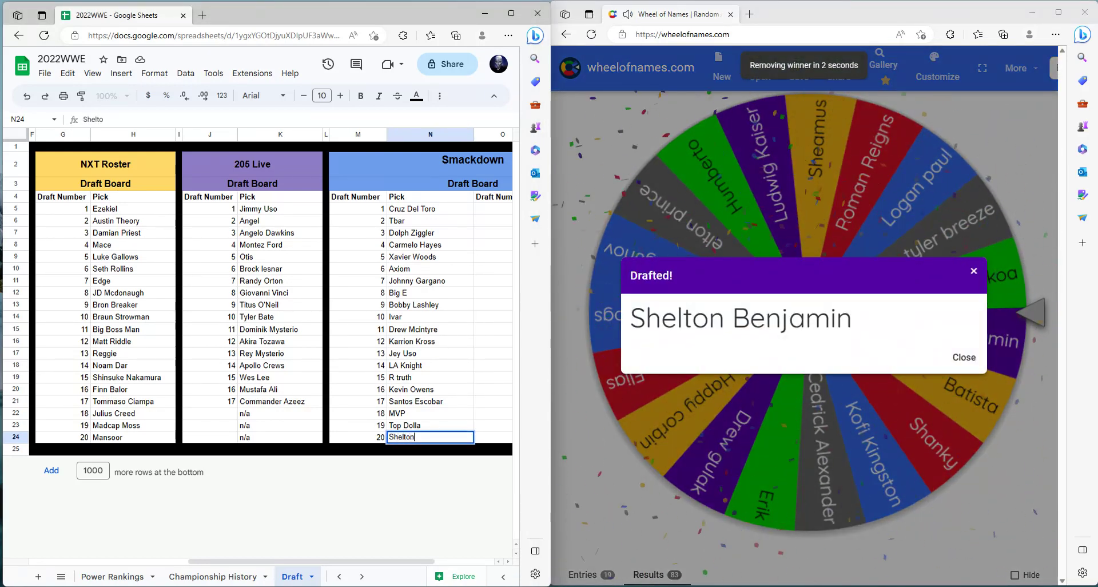
type(" Benjamin")
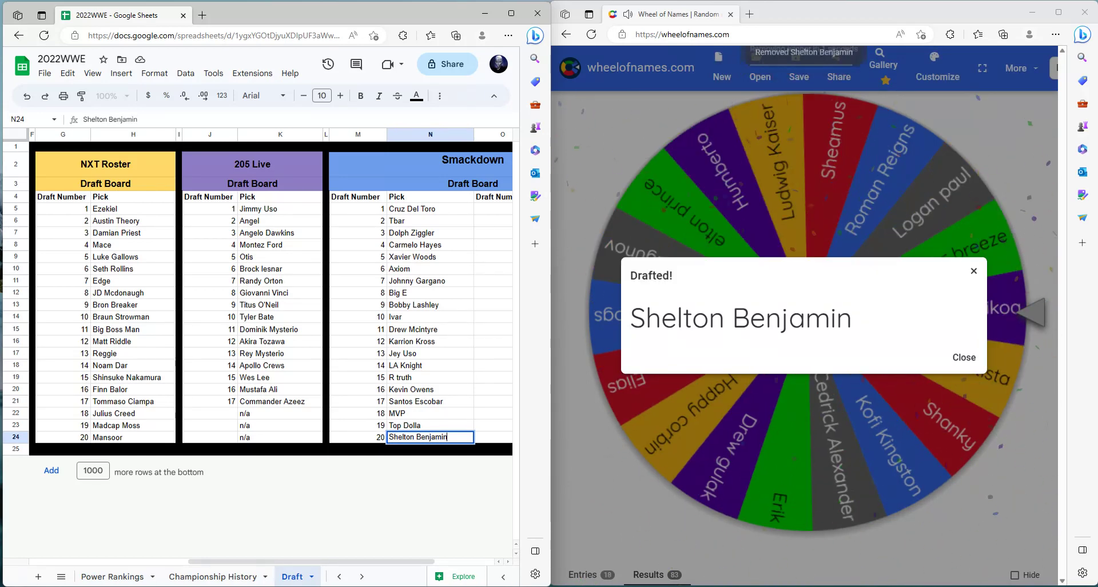
Step: Dismiss the winner announcement, spin the wheel for RAW and enter Ludwig kaiser as its pick for draft number 21 in cell E5
left_click_drag(423, 561, 286, 560)
left_click(273, 209)
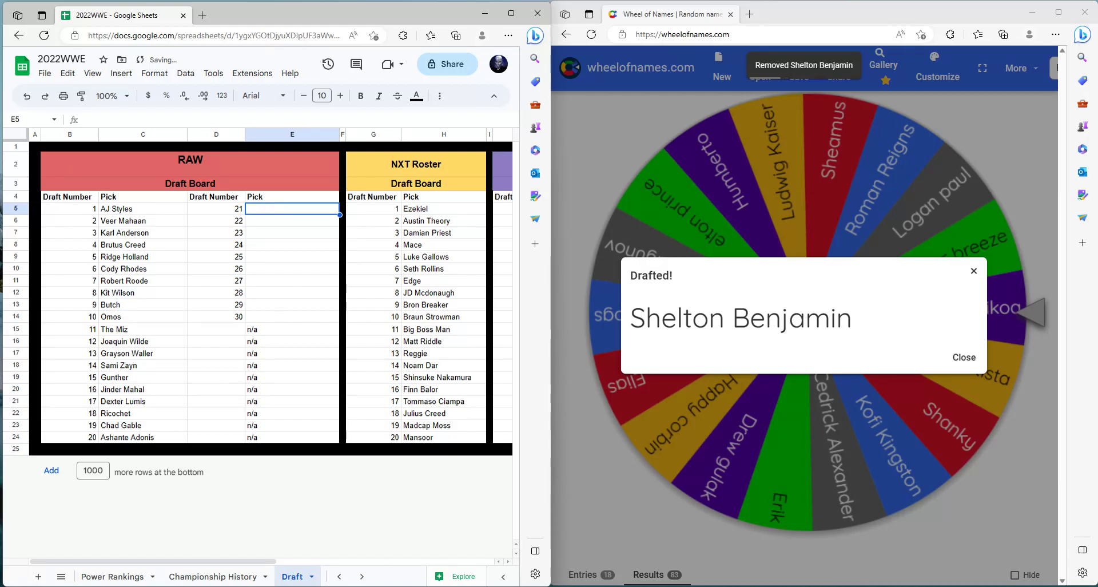
left_click(963, 357)
left_click(963, 356)
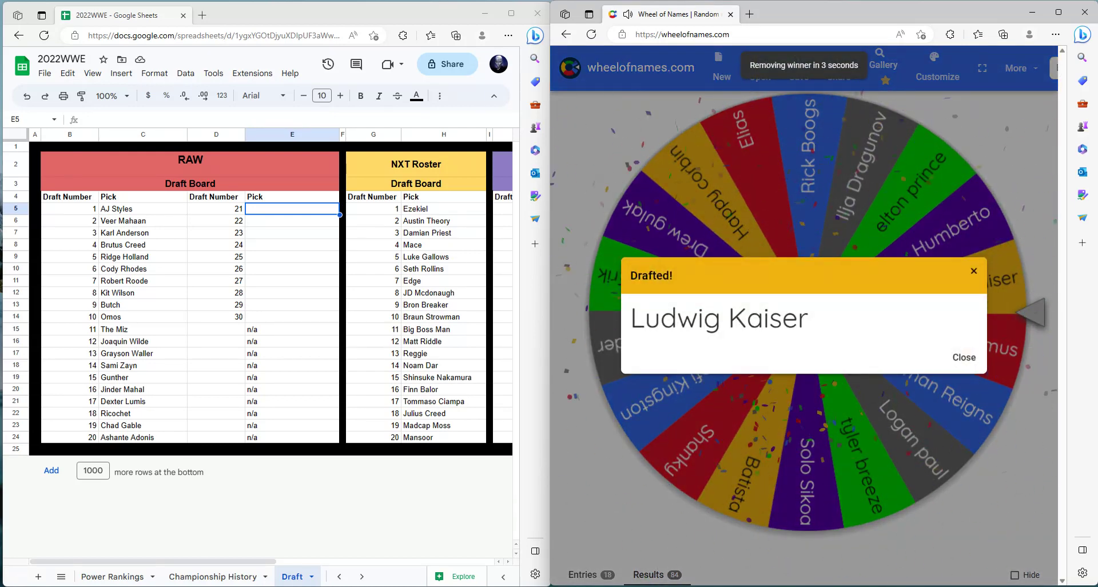
left_click(321, 208)
type("Lud")
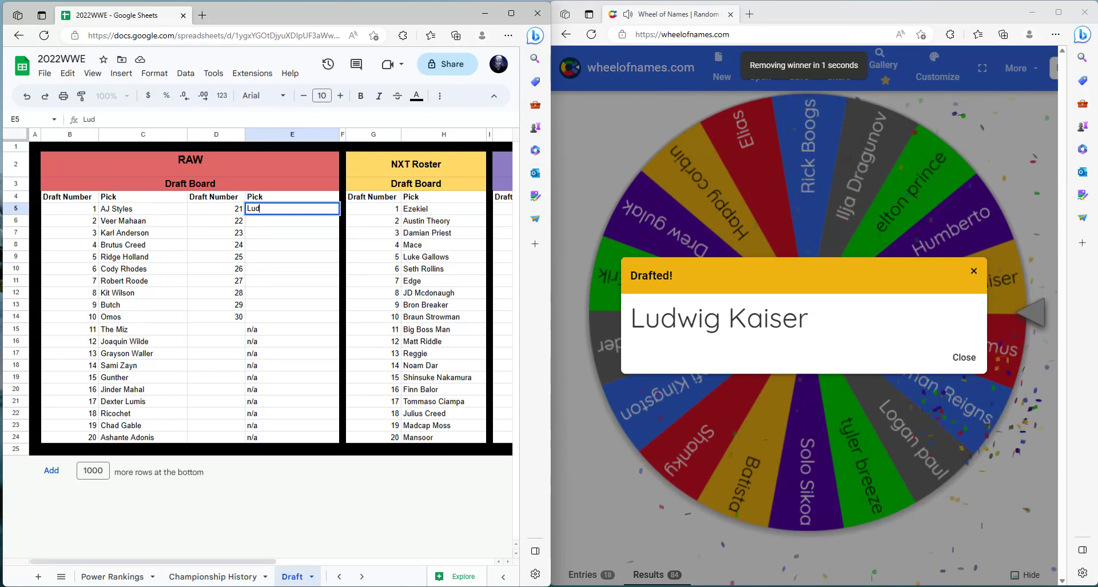
type("qw")
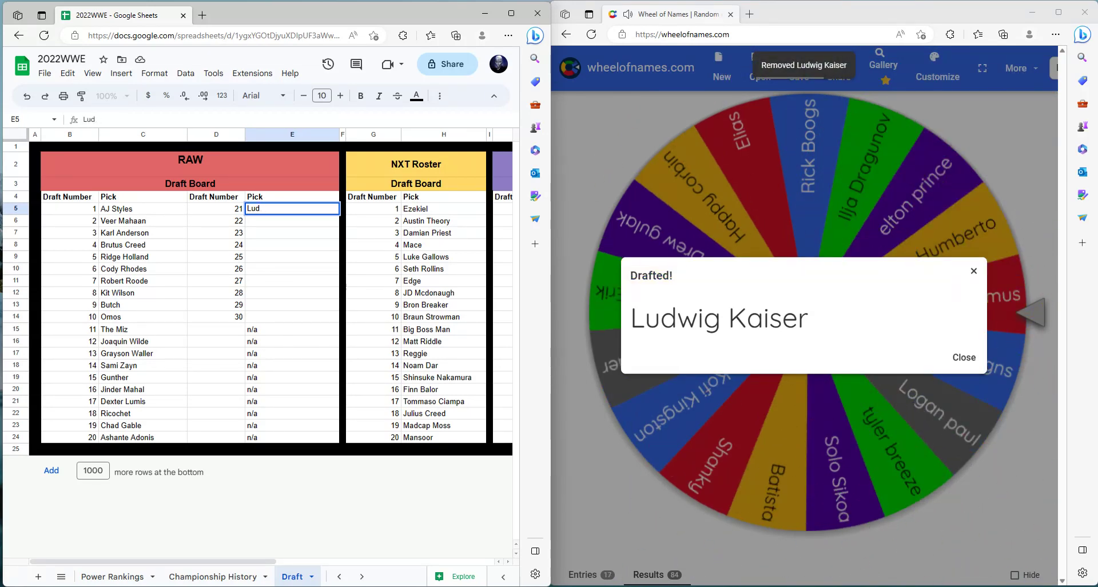
type("ig kaiser")
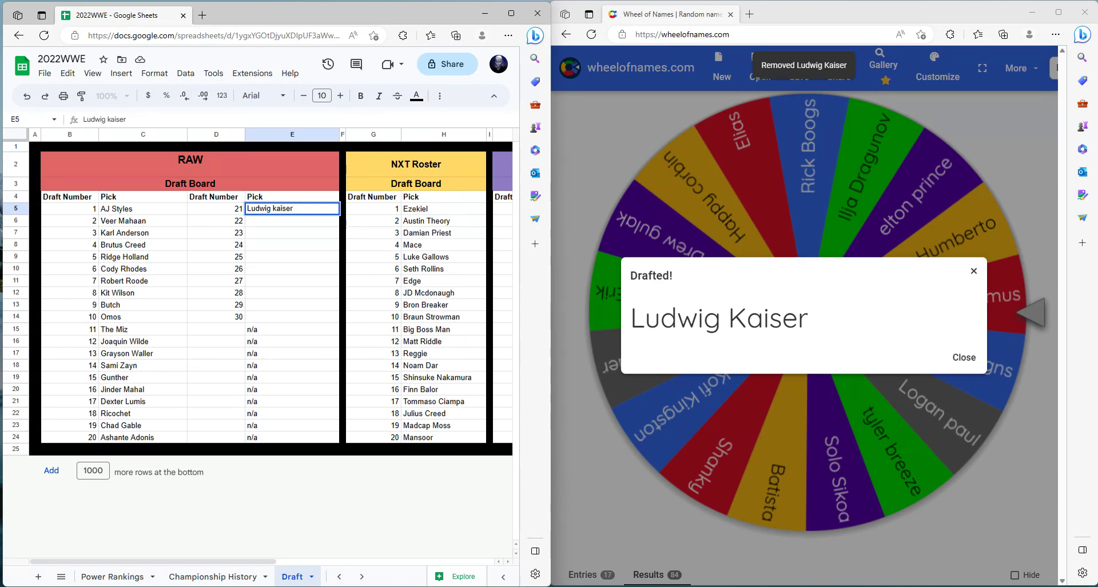
Step: Dismiss the winner announcement, spin the wheel for Smackdown and record Cedrick Alexander as its pick for draft number 21 in cell P5
left_click(962, 357)
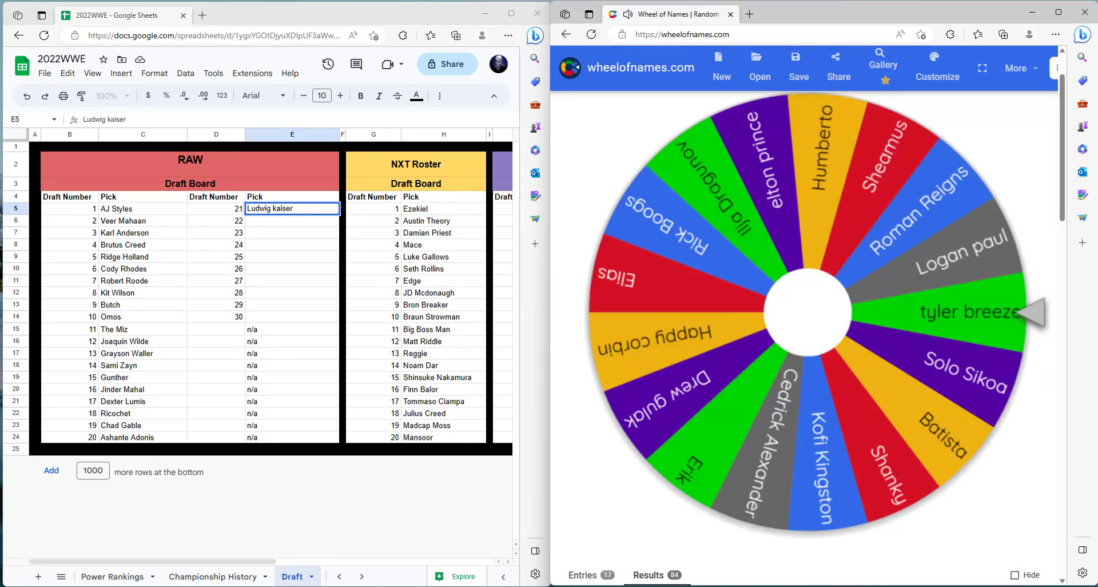
left_click_drag(152, 561, 369, 560)
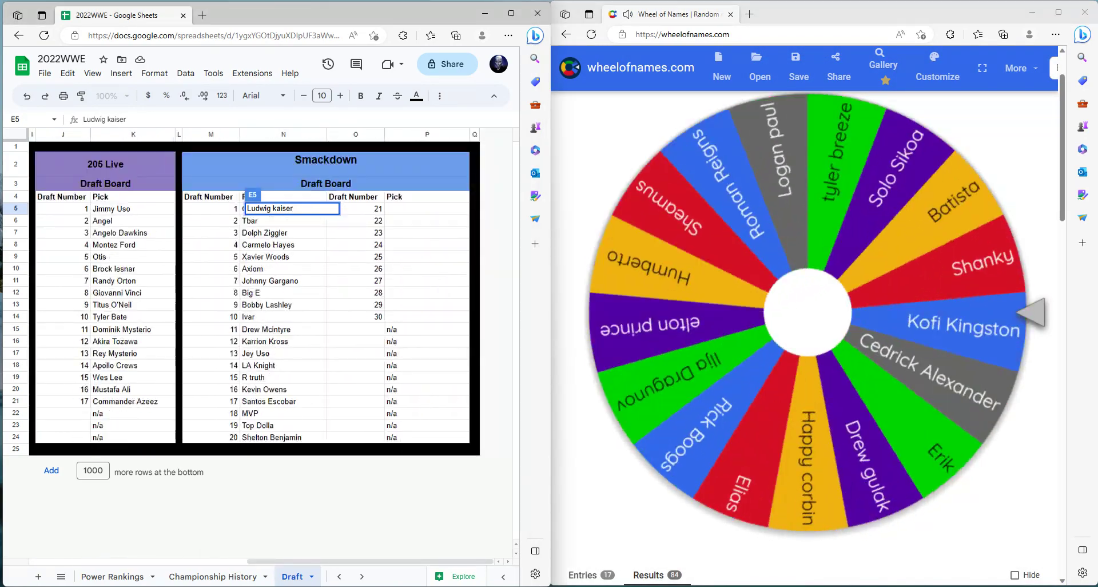
left_click(421, 209)
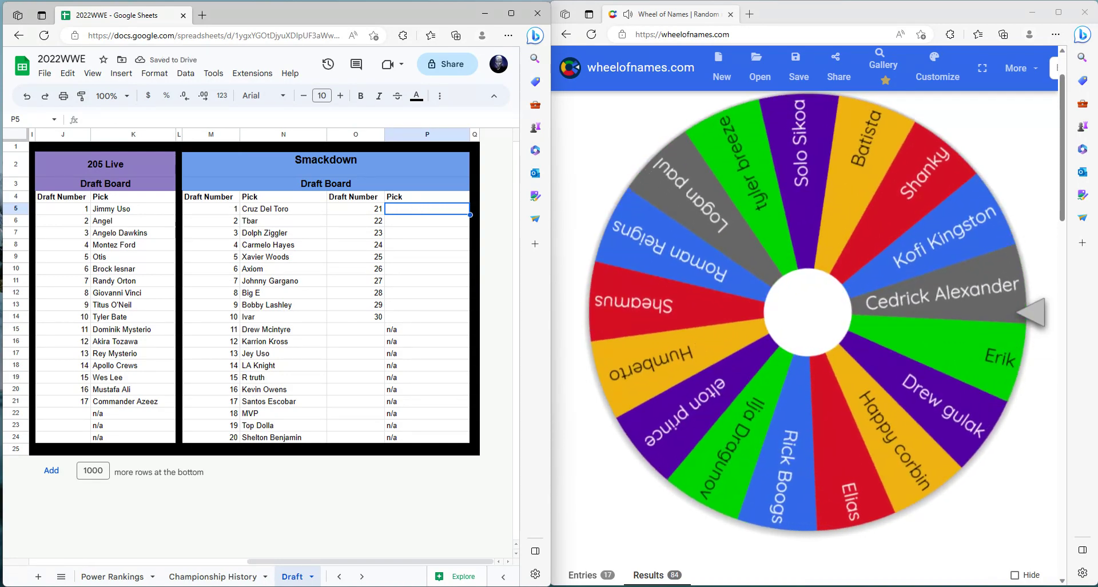
type("C")
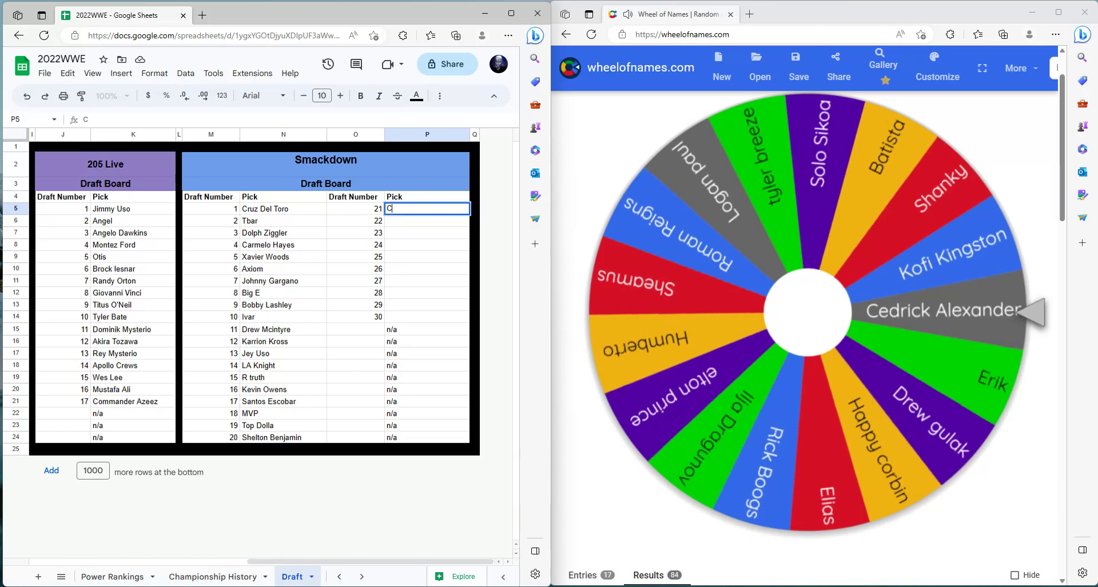
type("edrick Alexander")
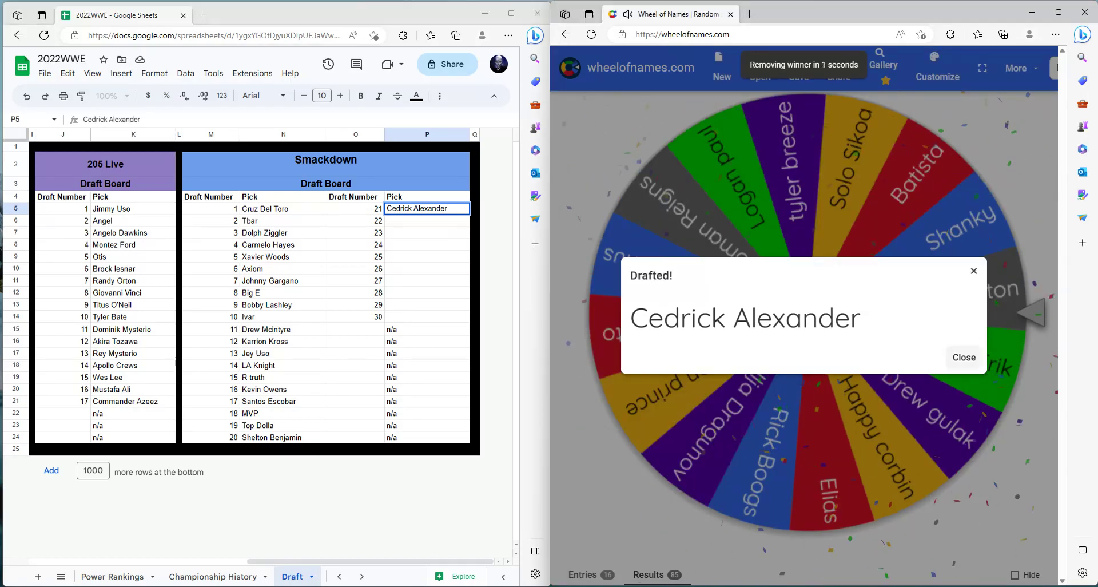
Step: Spin the wheel for RAW and record Logan Paul as its pick for draft number 22 in cell E6
scroll(259, 222, "left", 6)
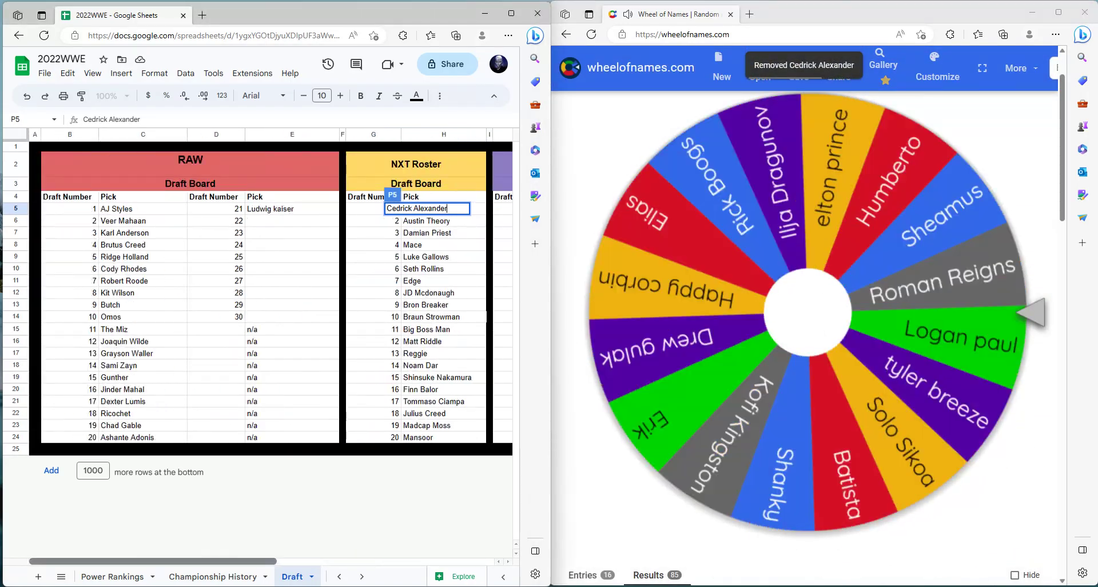
left_click(259, 222)
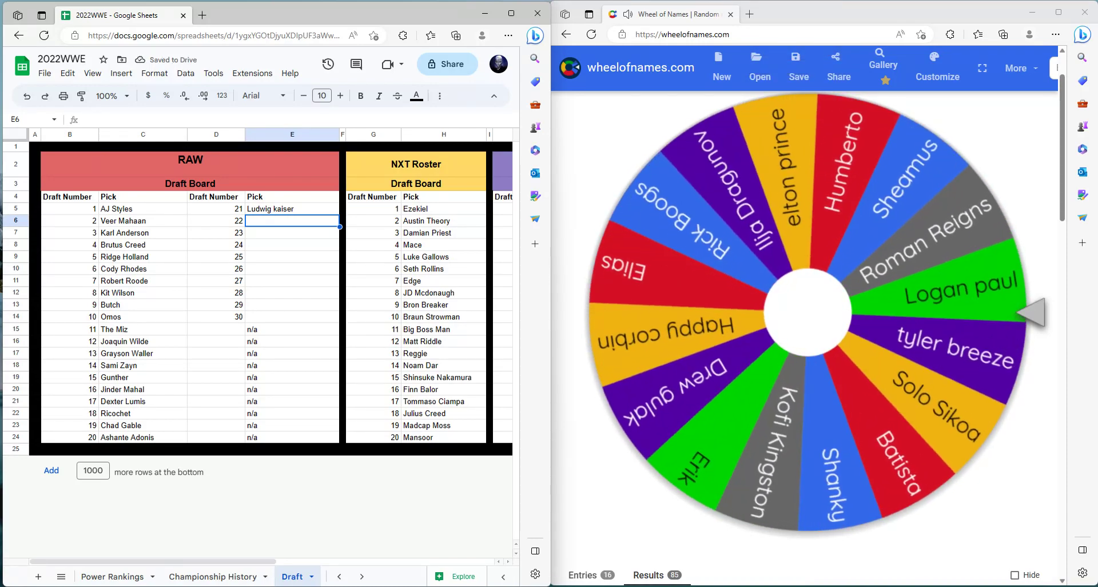
type("Logfan")
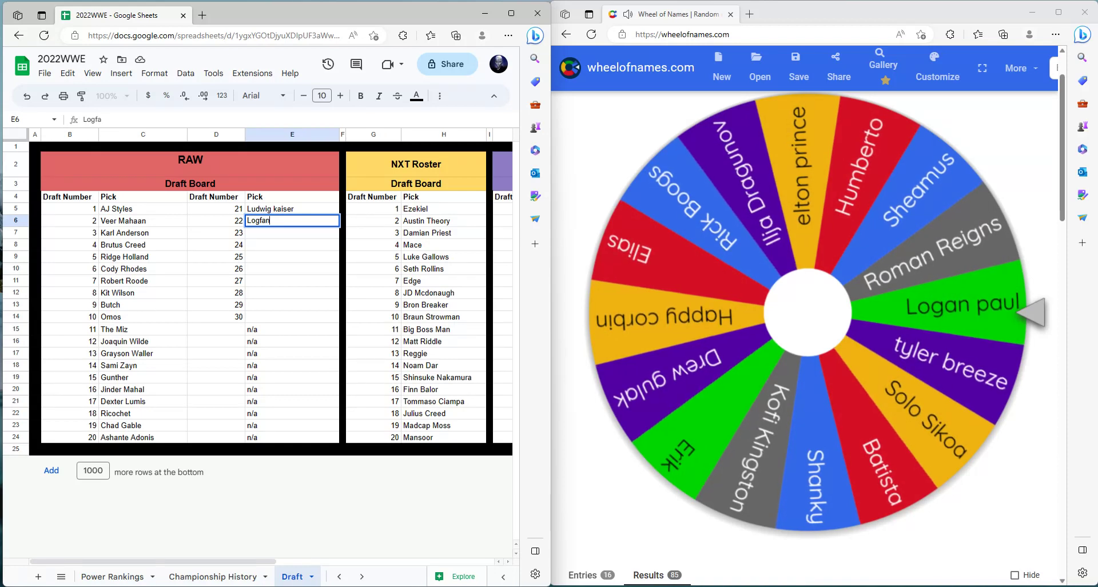
key("BackSpace")
key("BackSpace")
key("BackSpace")
key("BackSpace")
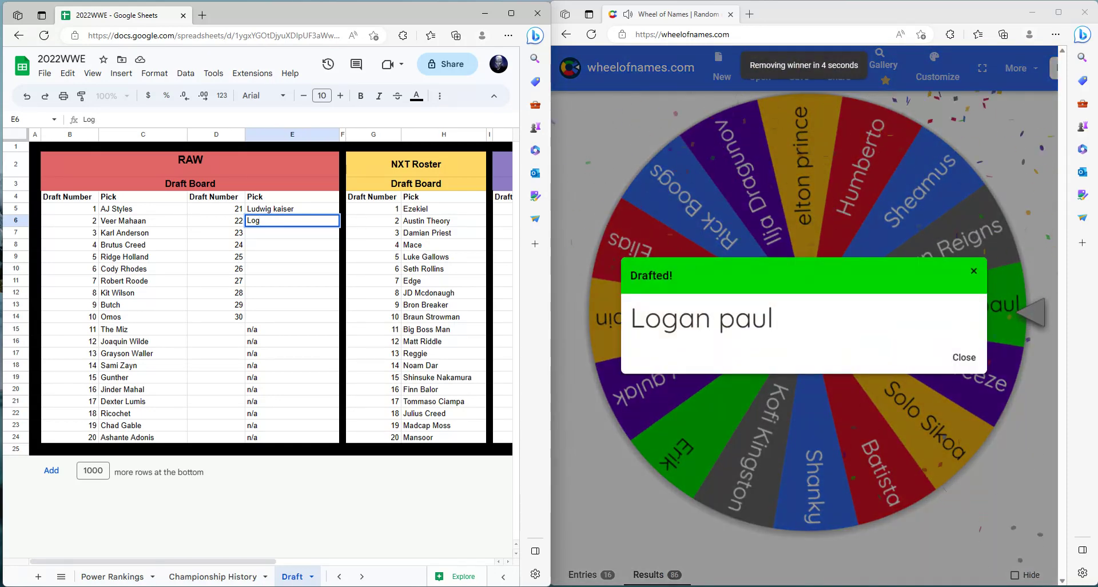
type("an Paul")
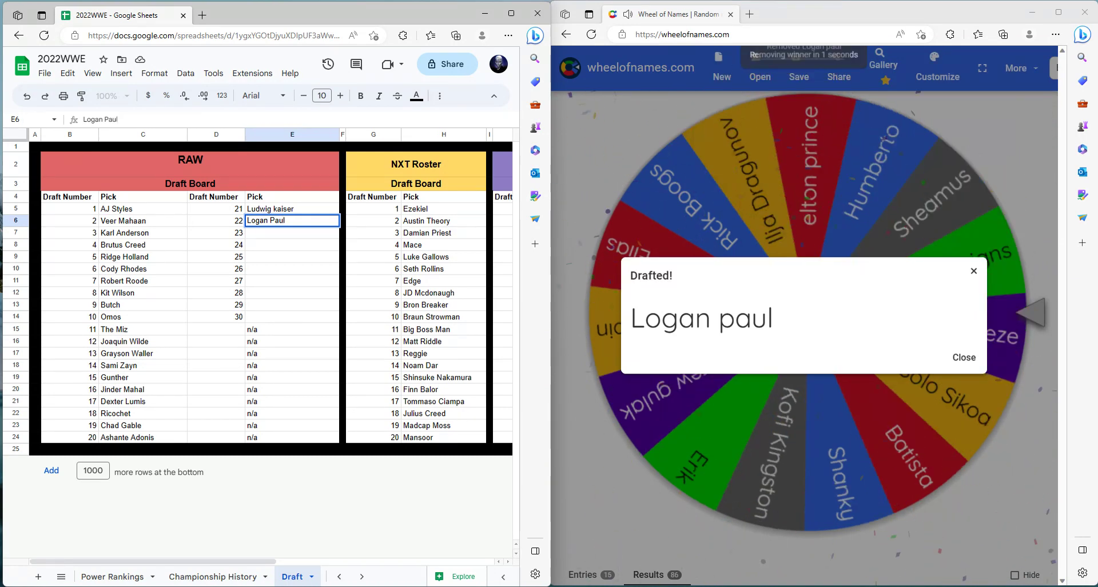
Step: Dismiss the winner announcement, spin the wheel for Smackdown and record Solo Sikoa as its pick for draft number 22 in cell P6
key("Tab")
key("Tab")
key("Tab")
key("Tab")
key("Tab")
key("Tab")
key("Tab")
key("Tab")
key("Tab")
key("Tab")
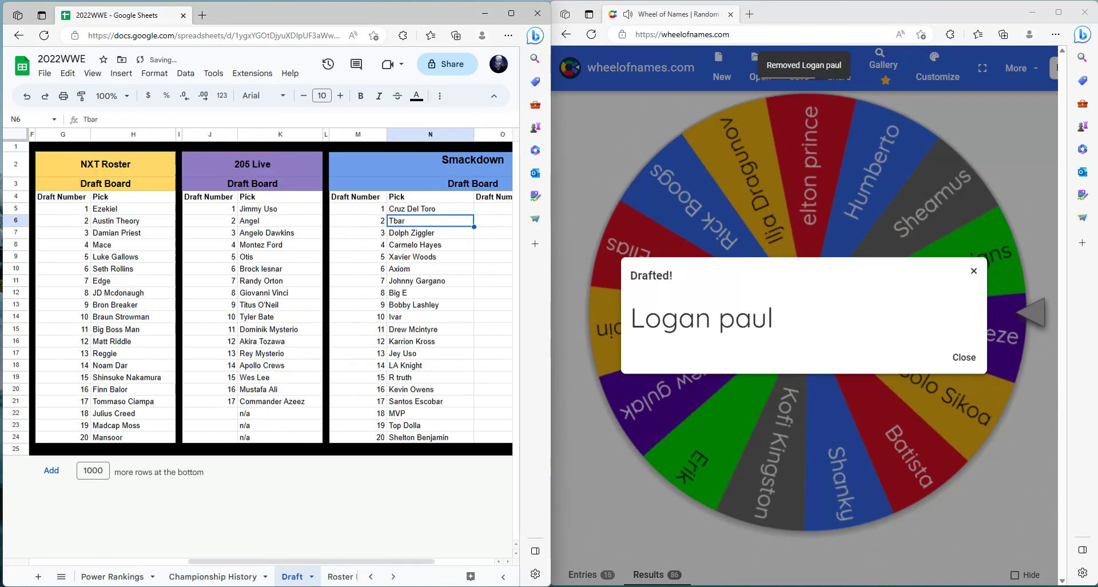
key("Tab")
left_click(964, 357)
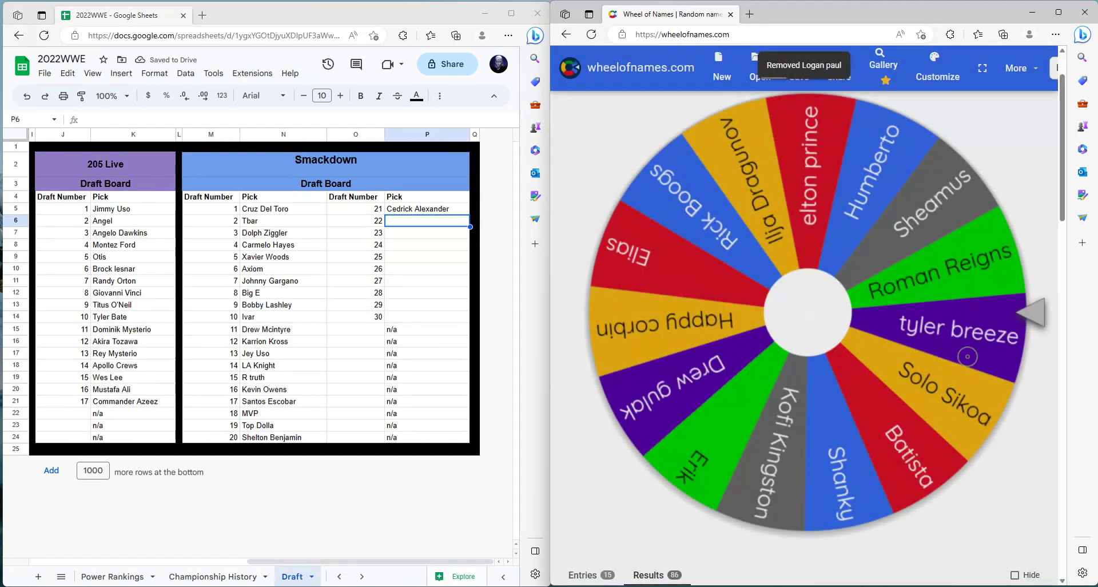
left_click(868, 283)
left_click(867, 283)
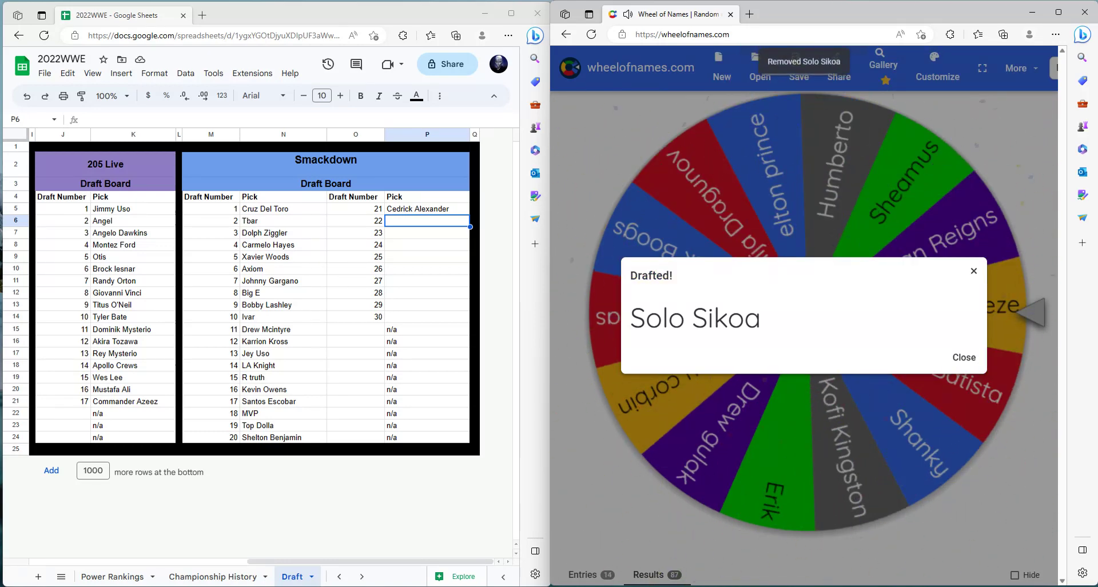
key("alt+Tab")
type("S")
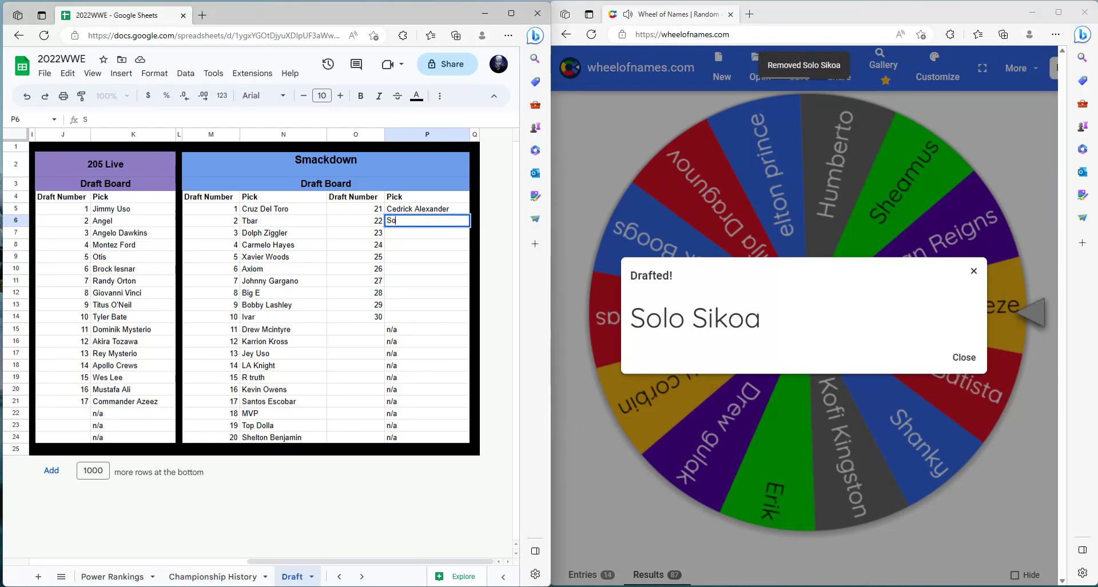
type("olo Sikoa")
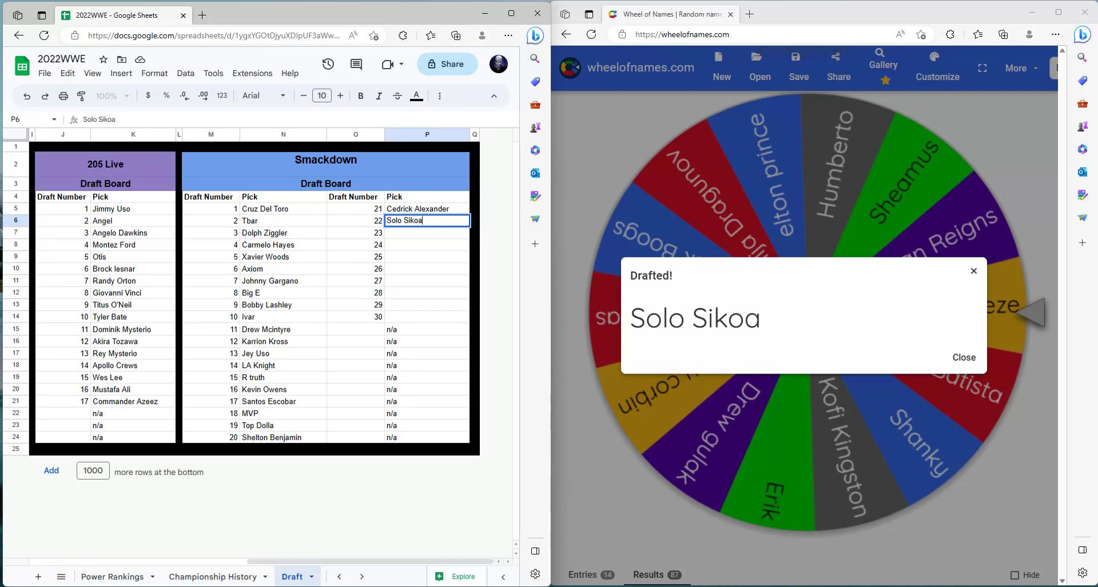
Step: Dismiss the winner announcement, spin the wheel for RAW and record Drew Gulak as its pick for draft number 23 in cell E7
scroll(329, 562, "left", 5)
scroll(329, 562, "left", 2)
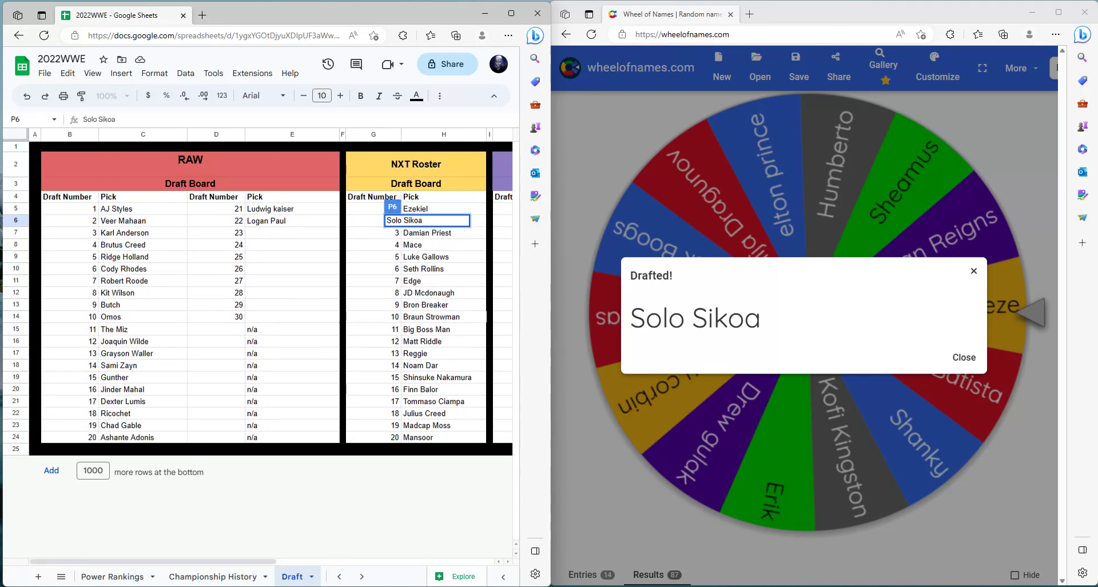
left_click(269, 234)
left_click(963, 356)
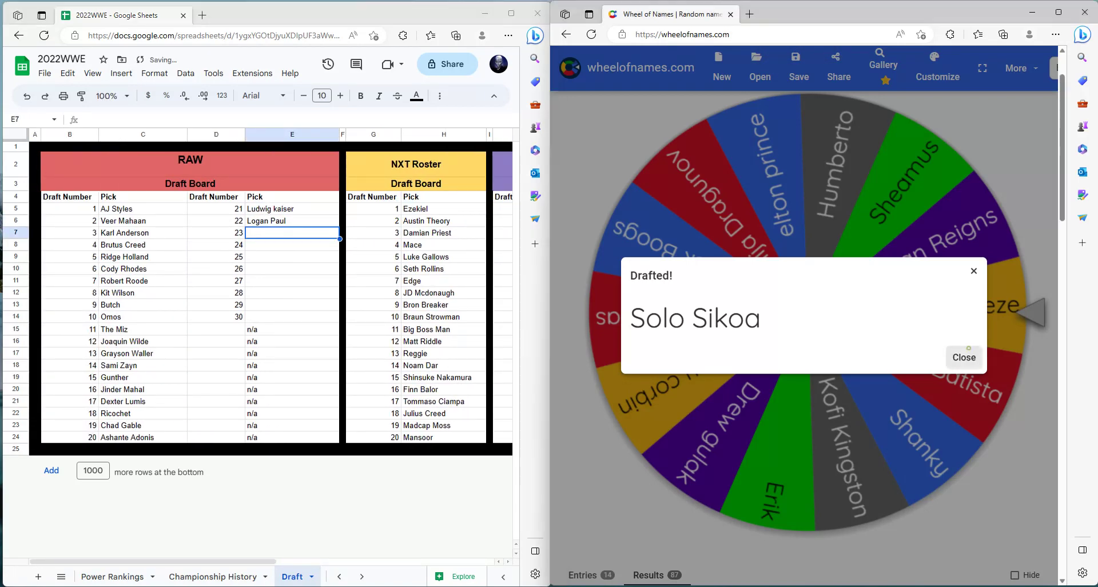
left_click(892, 308)
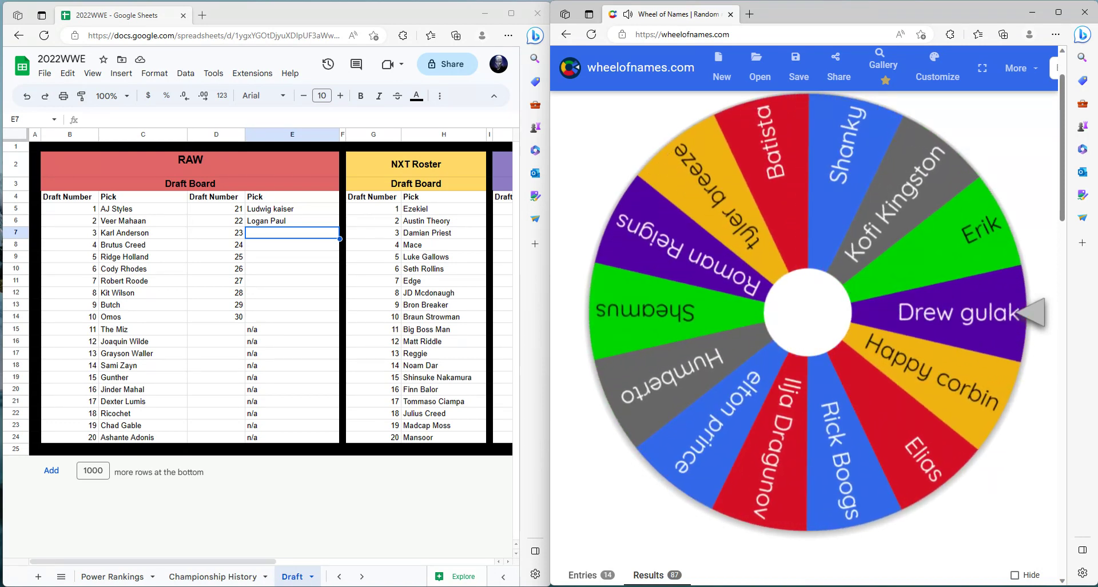
type("Dre")
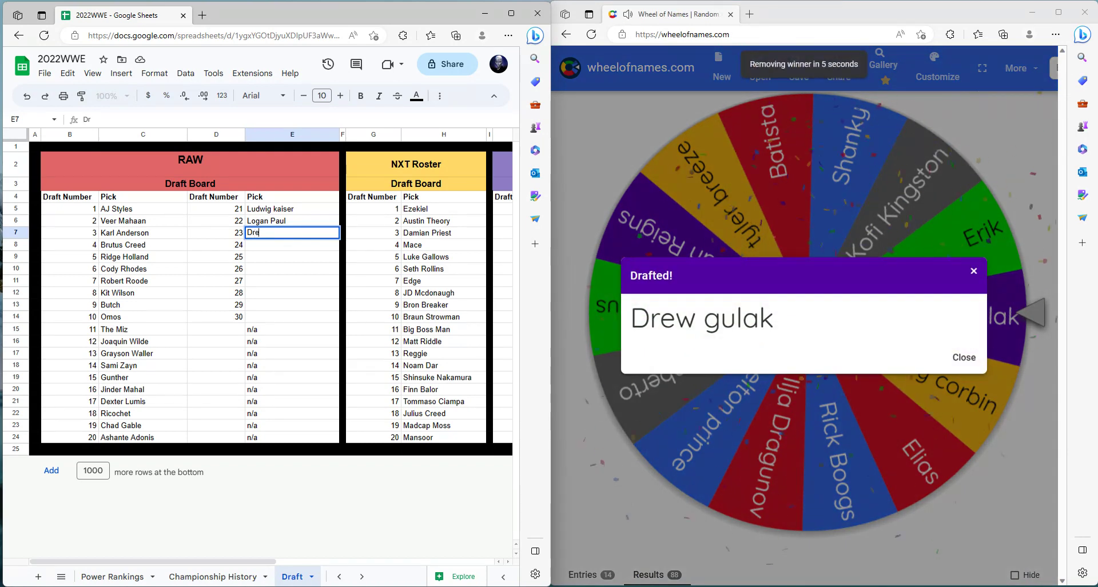
type("w H")
type(" Gu")
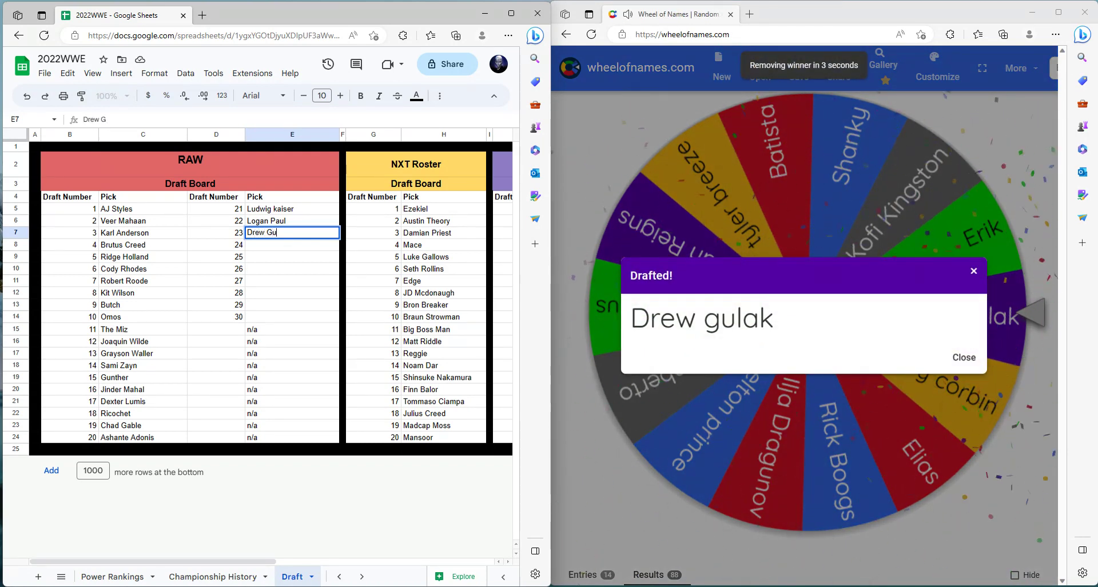
Step: Spin the wheel for Smackdown and record Elias as its pick for draft number 23 in cell P7
key("Right")
key("Right")
key("Right")
key("Right")
key("Right")
key("Right")
key("Right")
key("Right")
key("Right")
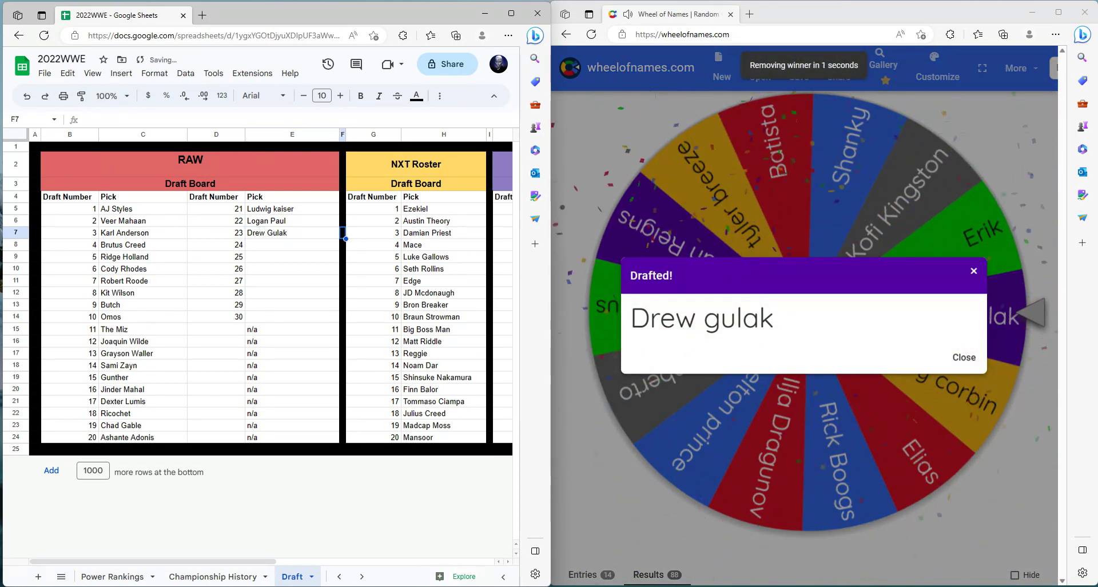
key("Right")
key("Right")
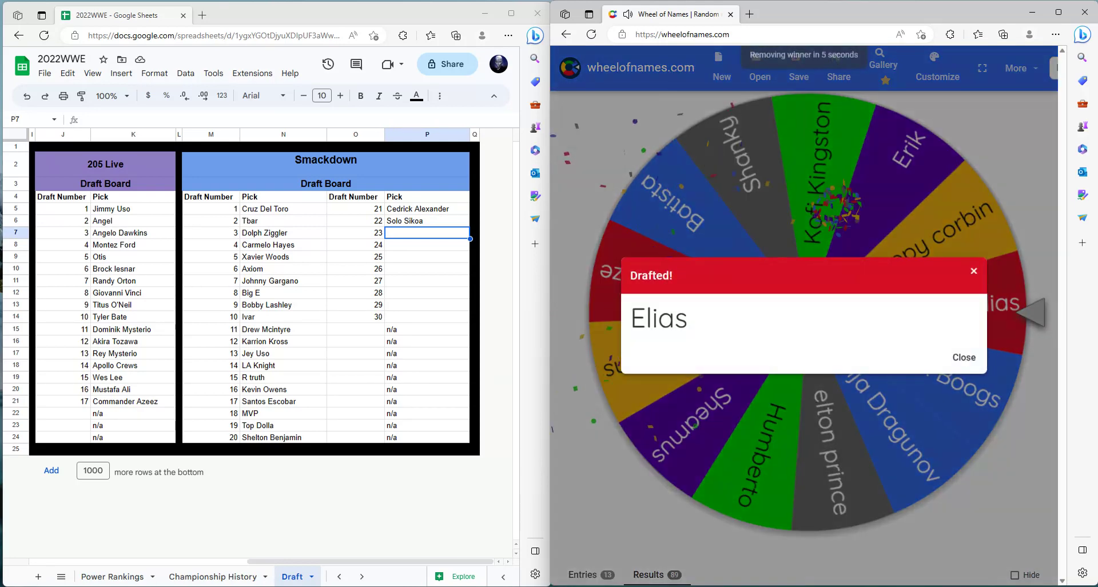
key("alt+Tab")
type("Elias")
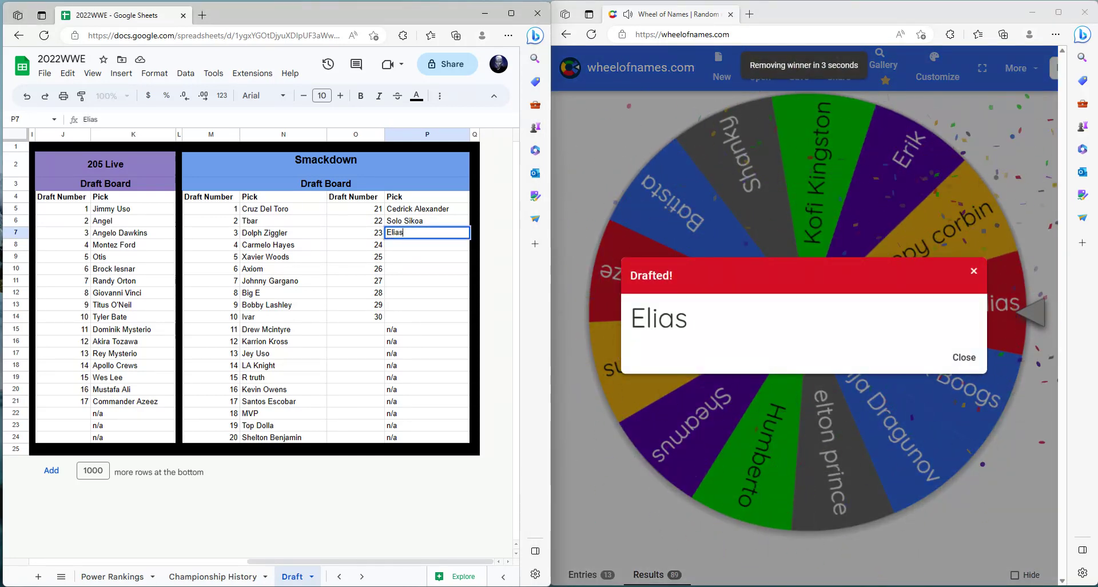
Step: Spin the wheel for RAW and record Ilja Dragunov as its pick for draft number 24 in cell E8
scroll(266, 243, "left", 10)
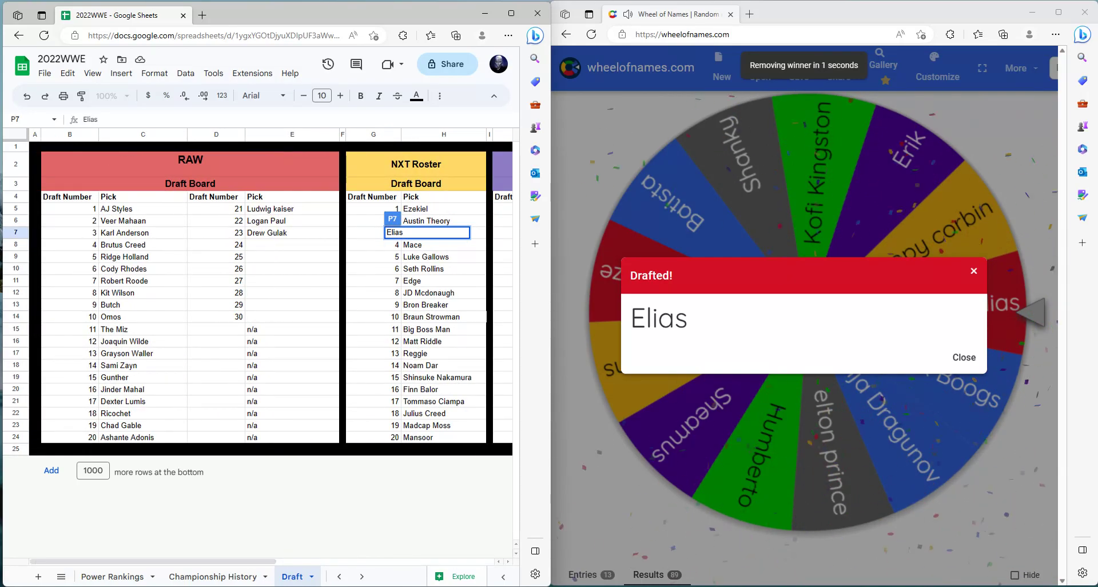
left_click(266, 243)
left_click(869, 290)
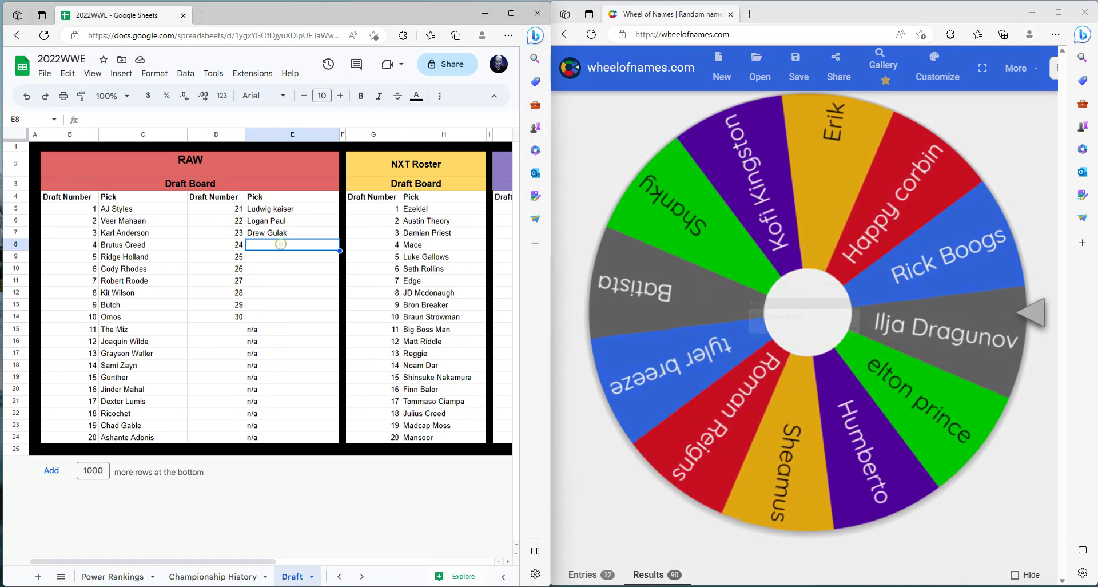
type("Ilj")
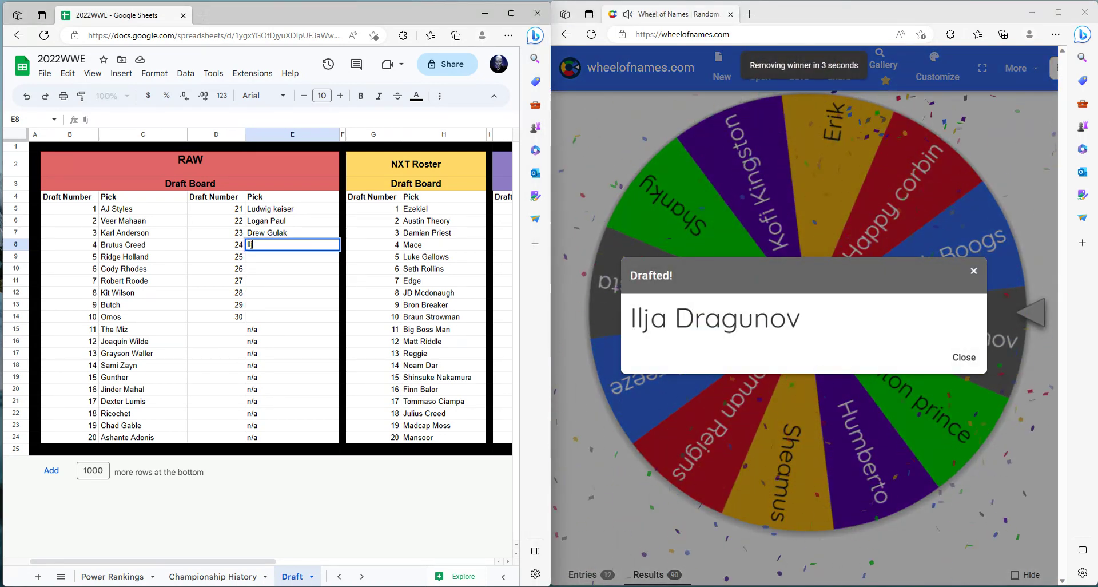
type("a Dragunov")
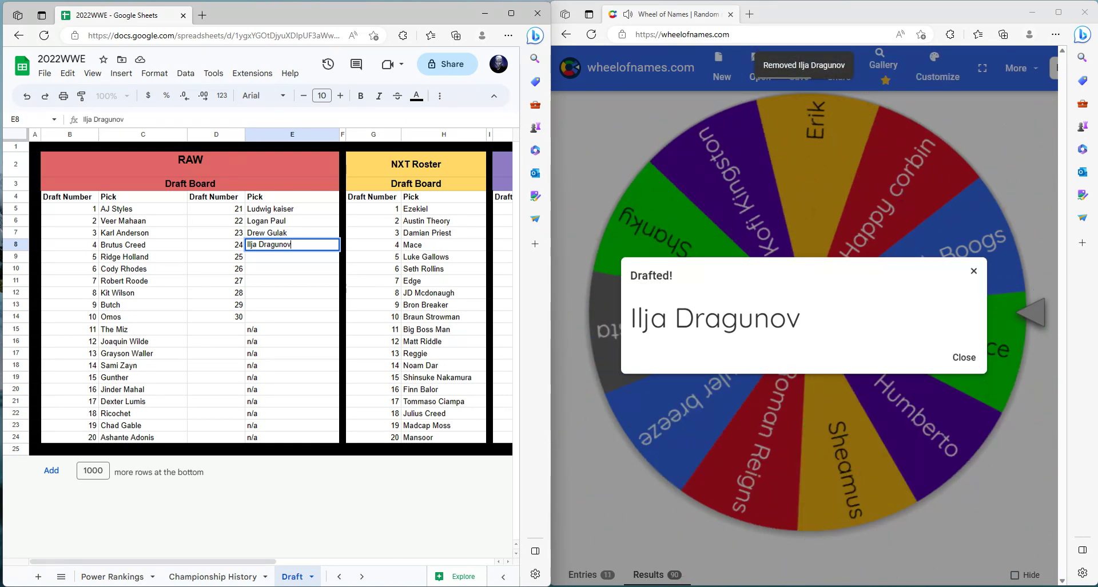
Step: Dismiss the winner announcement, spin the wheel for Smackdown and record Shamus as its pick for draft number 24 in cell P8
left_click(503, 244)
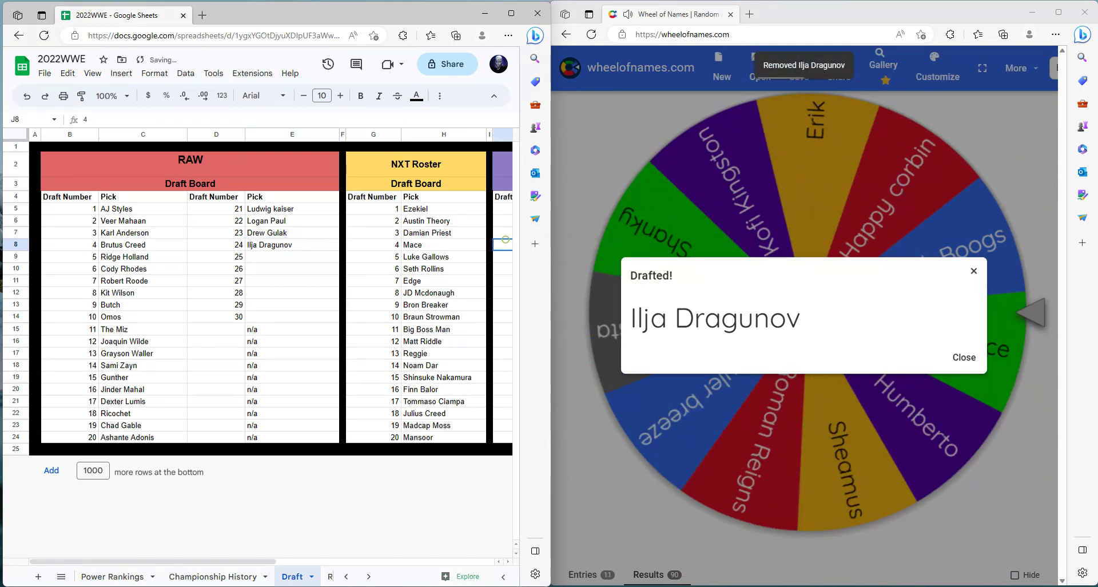
left_click_drag(240, 560, 457, 561)
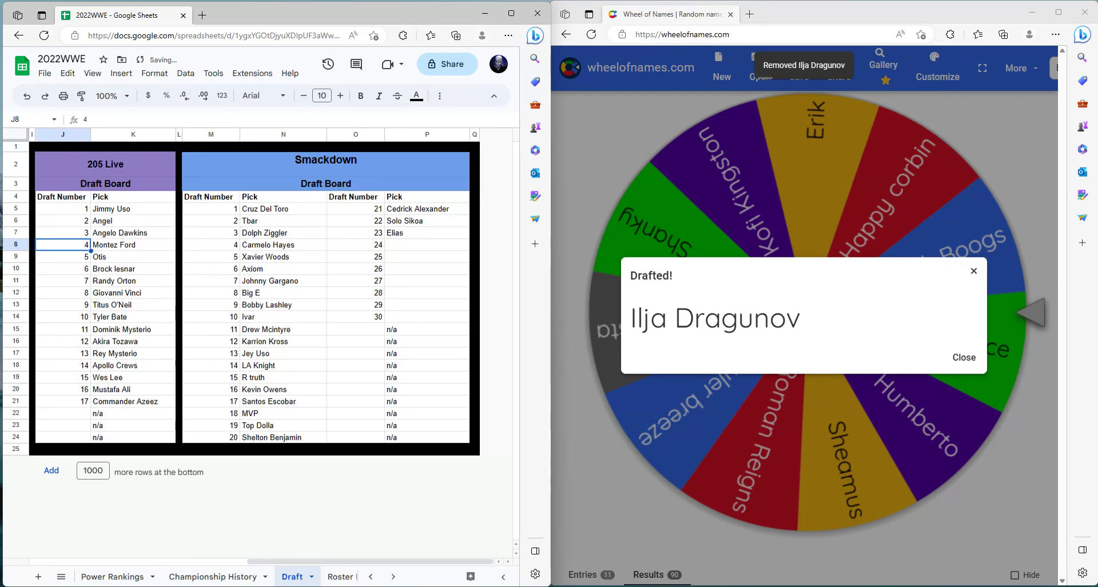
left_click(411, 241)
left_click(963, 357)
left_click(806, 313)
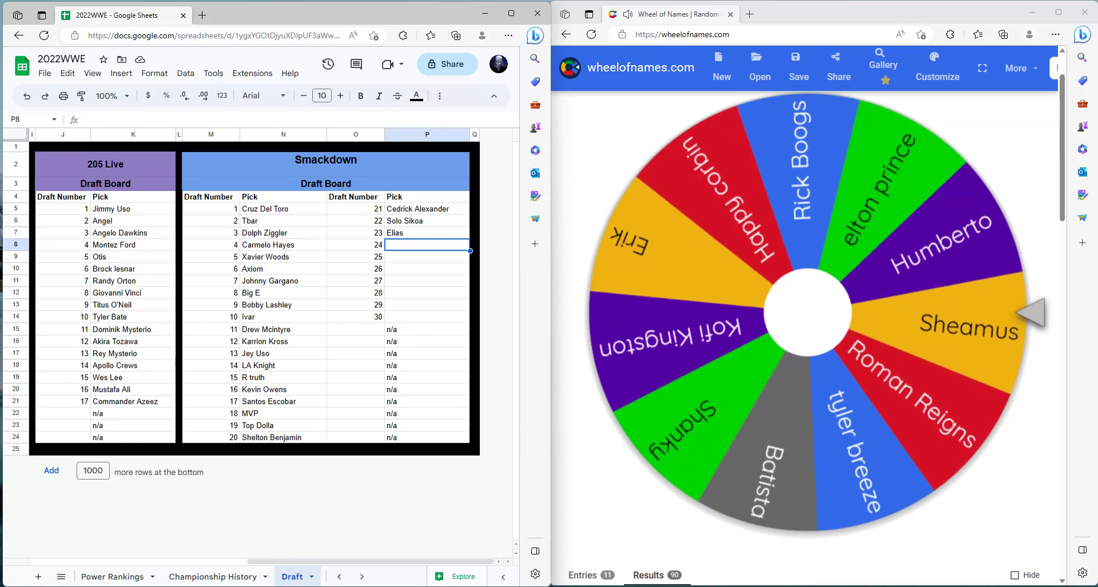
type("Shamus")
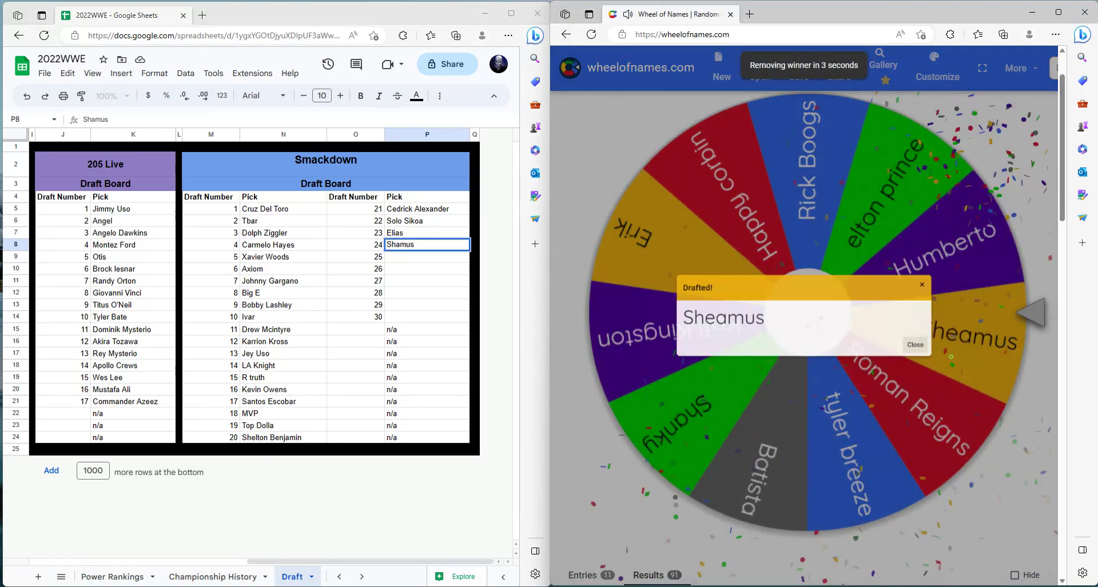
Step: Spin the wheel for RAW and enter Elton Prince as its pick for draft number 25 in cell E9
scroll(258, 292, "left", 8)
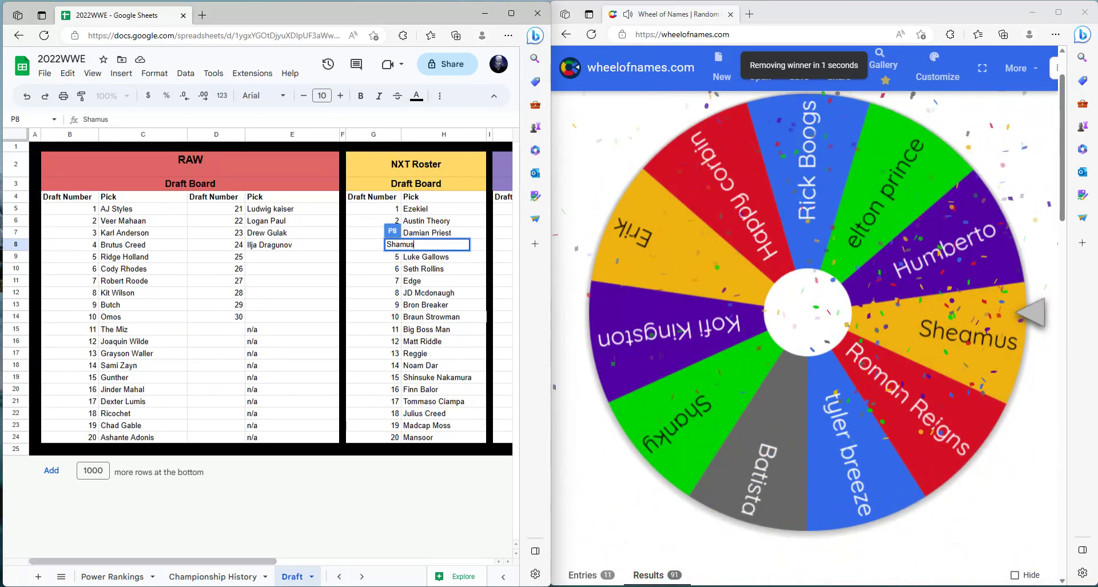
left_click(296, 261)
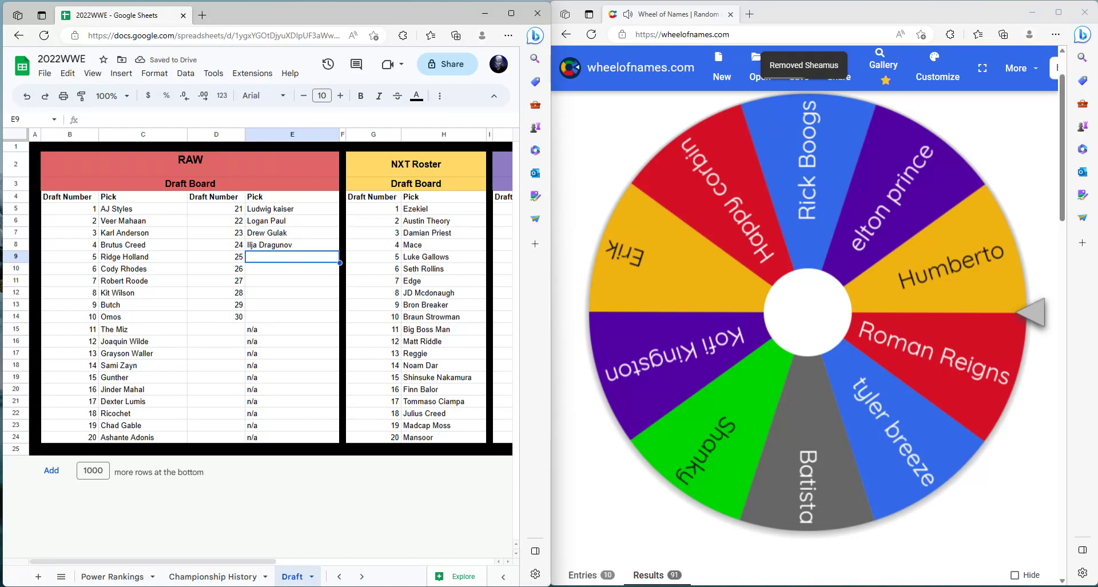
left_click(803, 364)
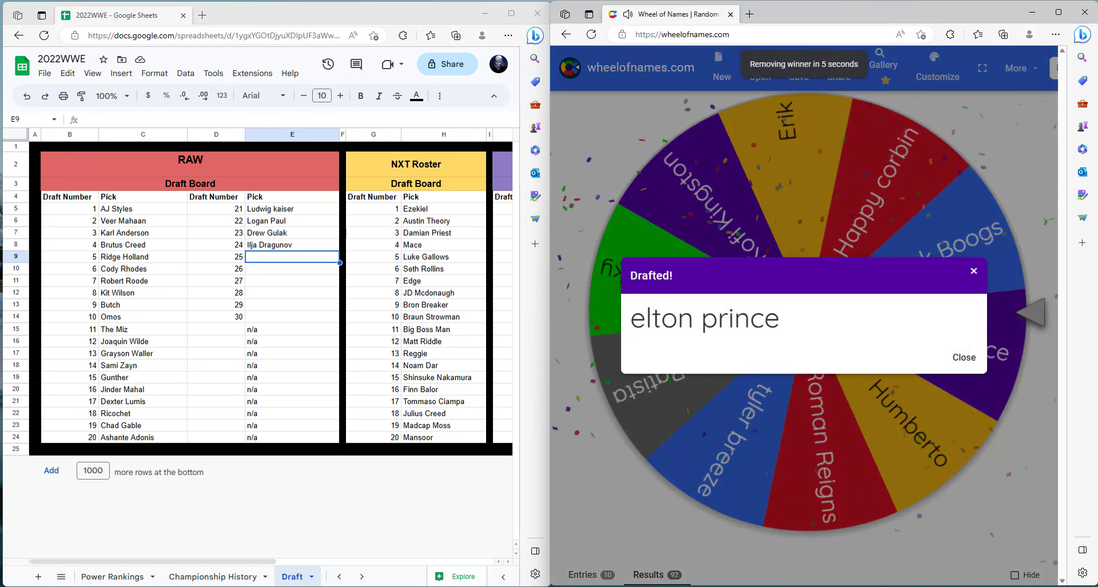
left_click(310, 255)
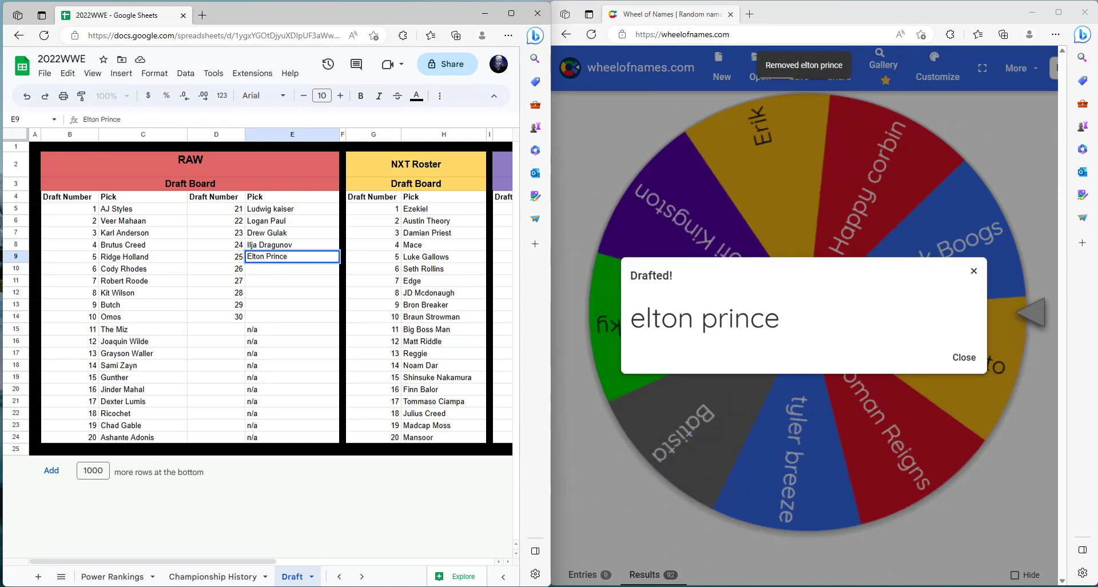
Step: Dismiss the winner announcement, spin the wheel for Smackdown and record Rick Boogs as its pick for draft number 25 in cell P9
key("Right")
key("Right")
key("Right")
key("Right")
key("Right")
key("Right")
key("Right")
left_click(587, 506)
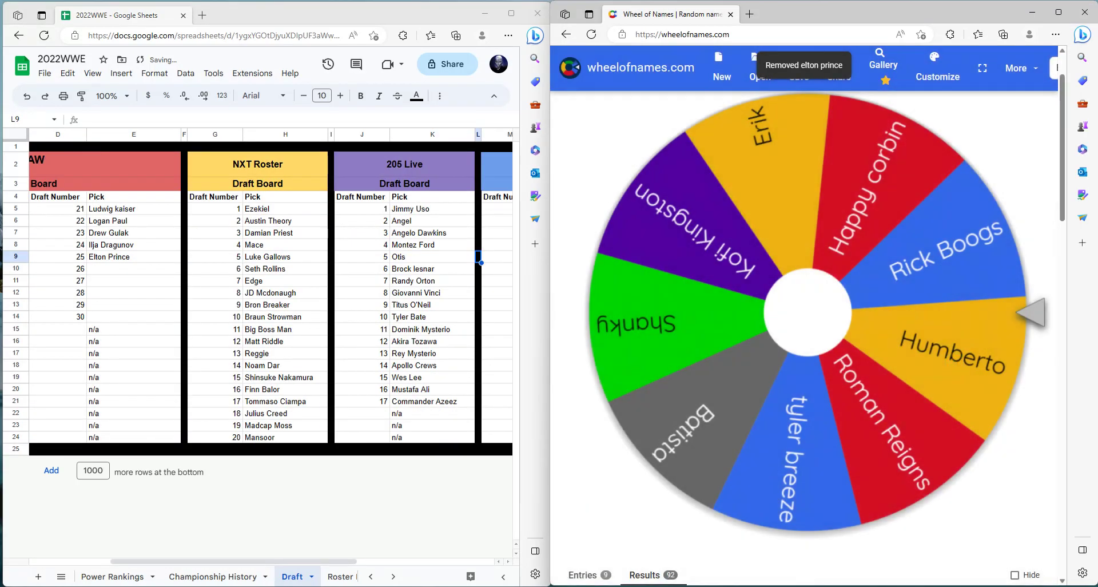
key("ctrl+Return")
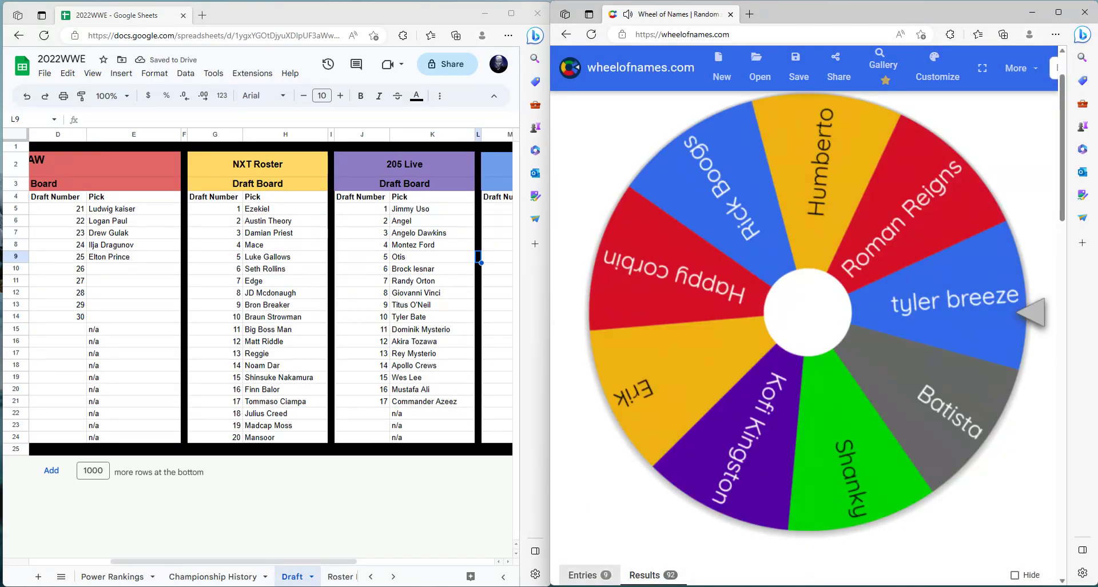
key("alt+Tab")
key("Right")
key("Right")
key("Right")
key("Right")
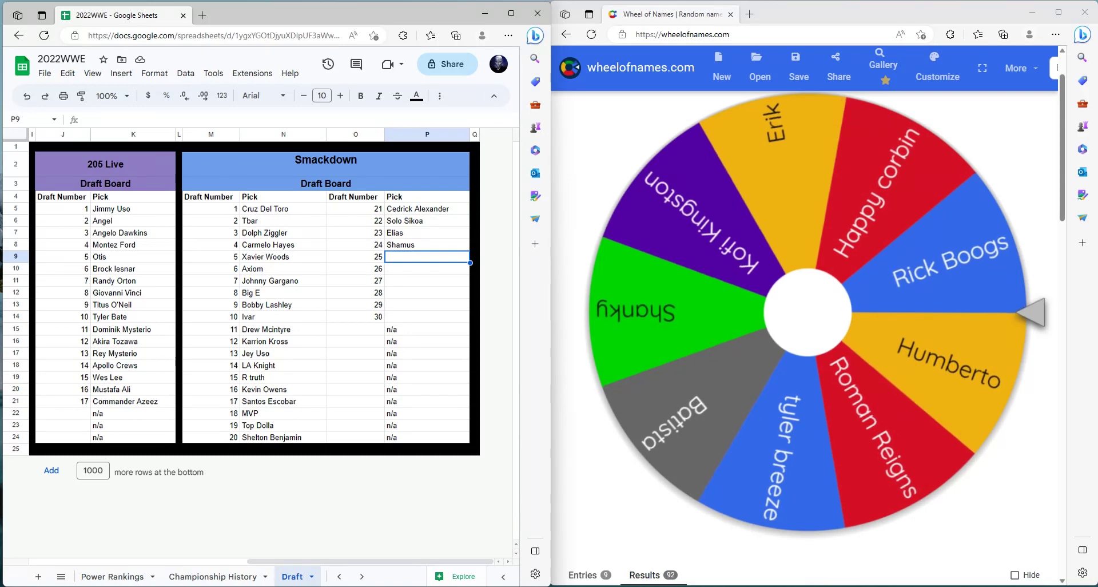
type("Rick Boogs")
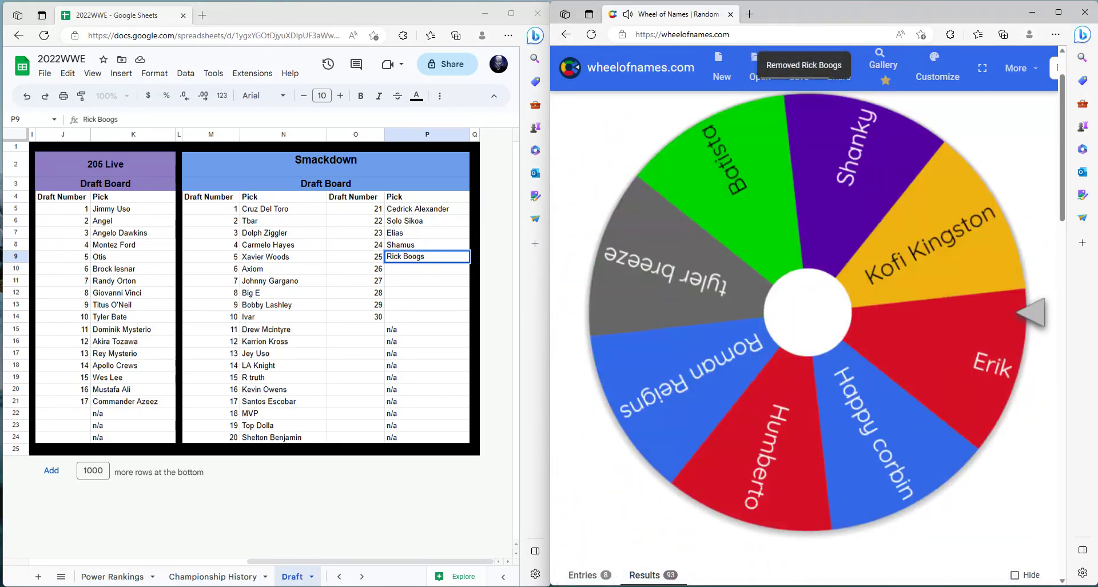
Step: Spin the wheel for RAW and record Happy Corbin as its pick for draft number 26 in cell E10
left_click_drag(369, 561, 152, 561)
left_click(266, 269)
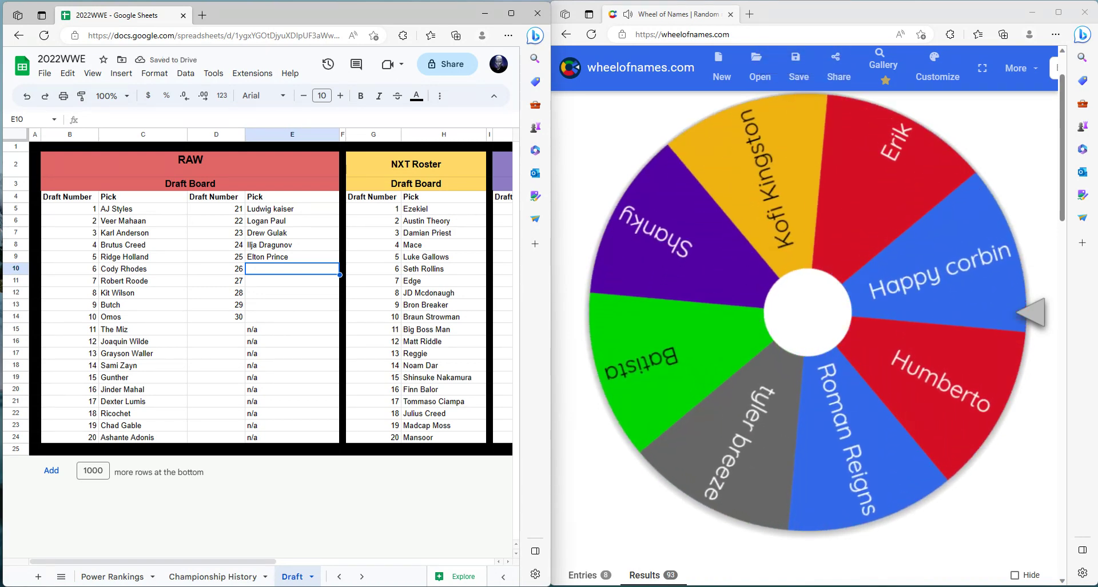
type("Happy ")
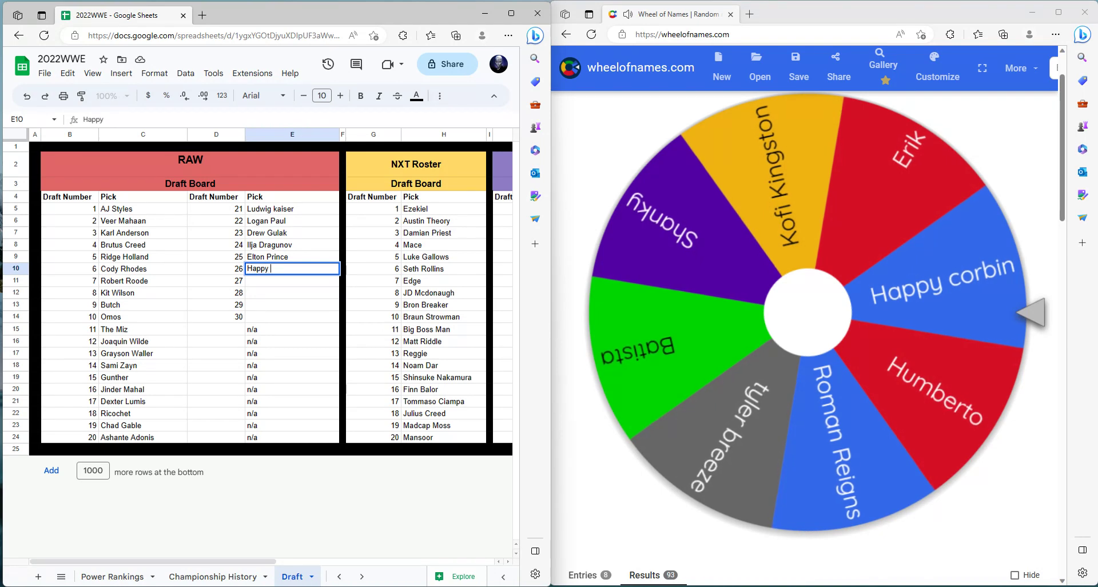
type("Corbin")
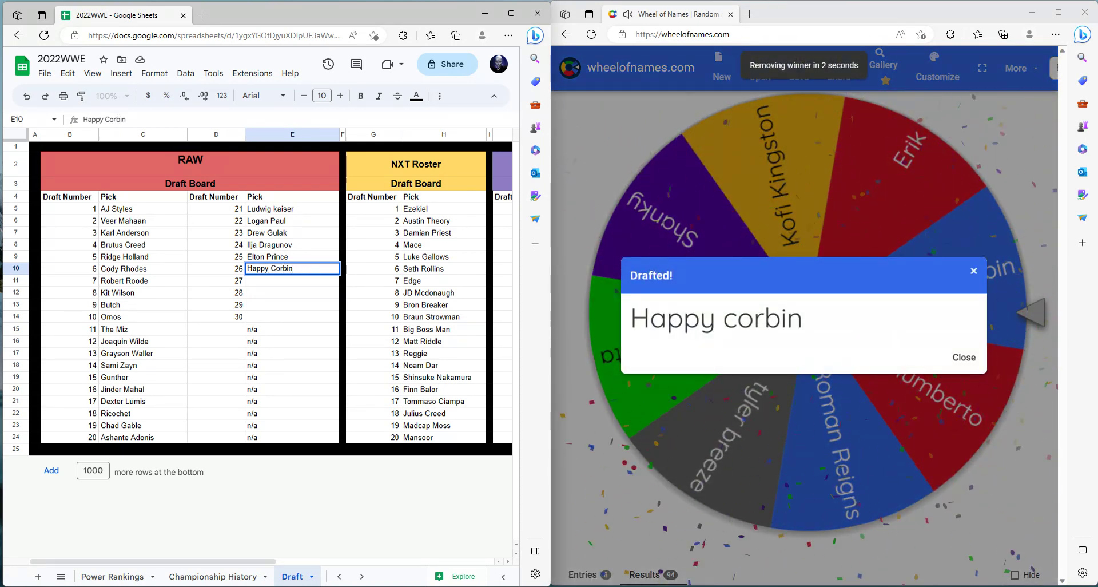
Step: Spin the wheel for Smackdown, record Kofi Kingston as its pick for draft number 26 in cell P10 and dismiss the winner announcement
left_click(963, 356)
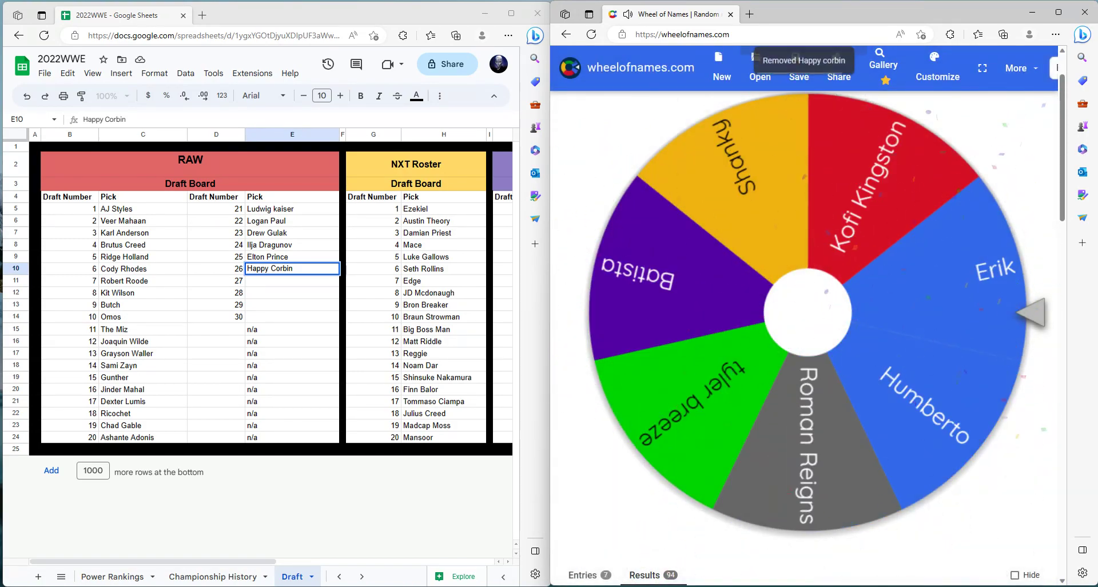
left_click_drag(210, 560, 427, 560)
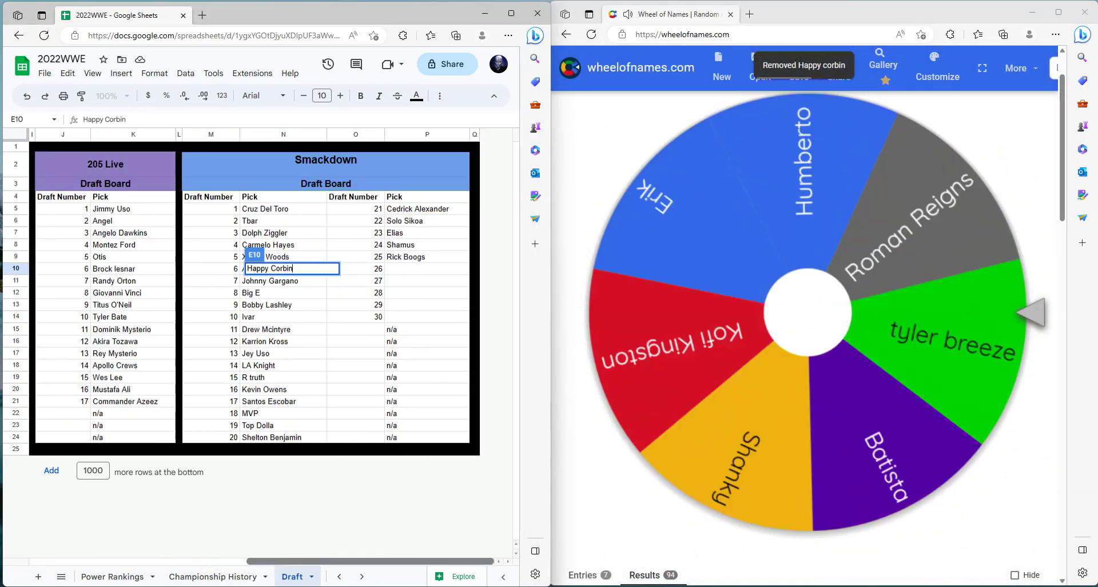
left_click(427, 268)
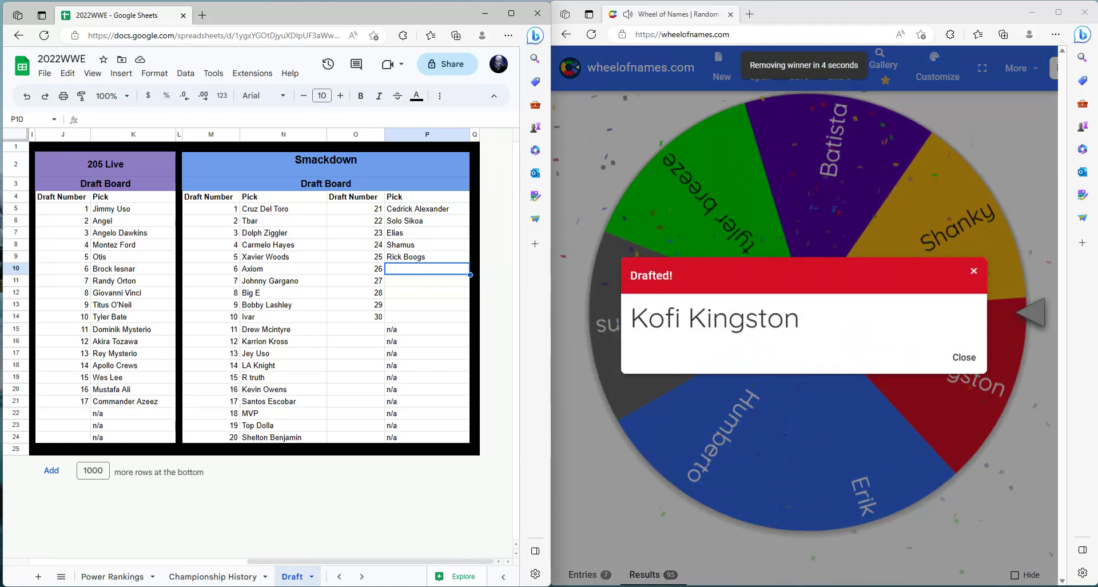
type("Ko")
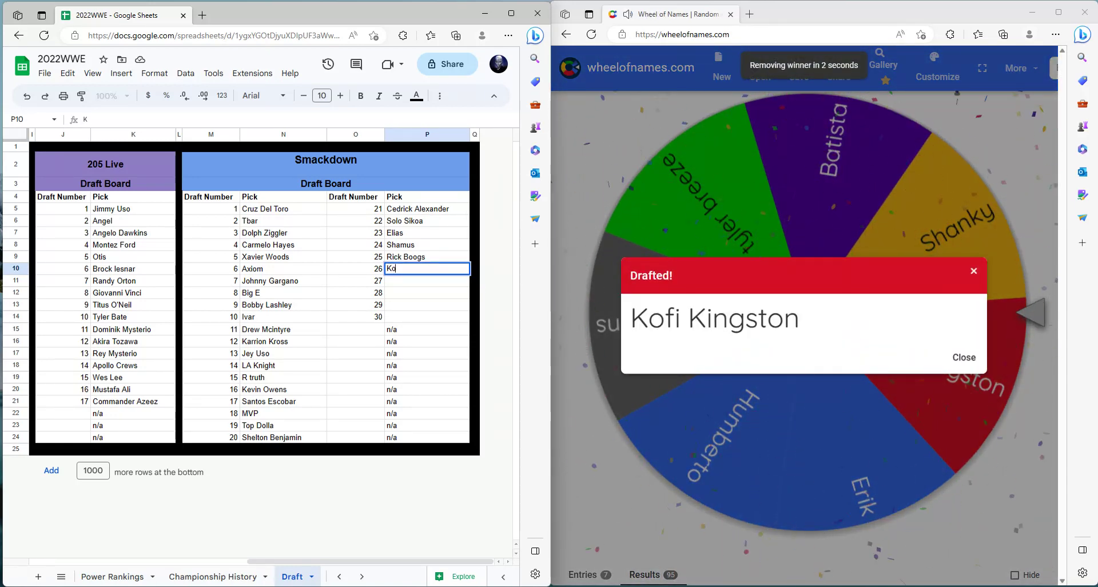
type("fi Kingston")
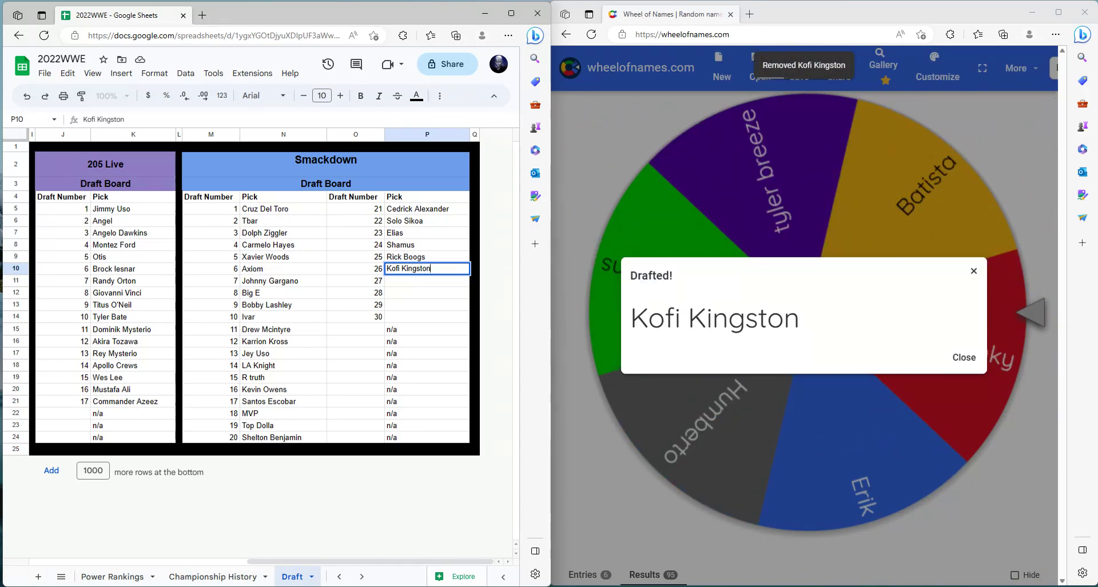
key("Return")
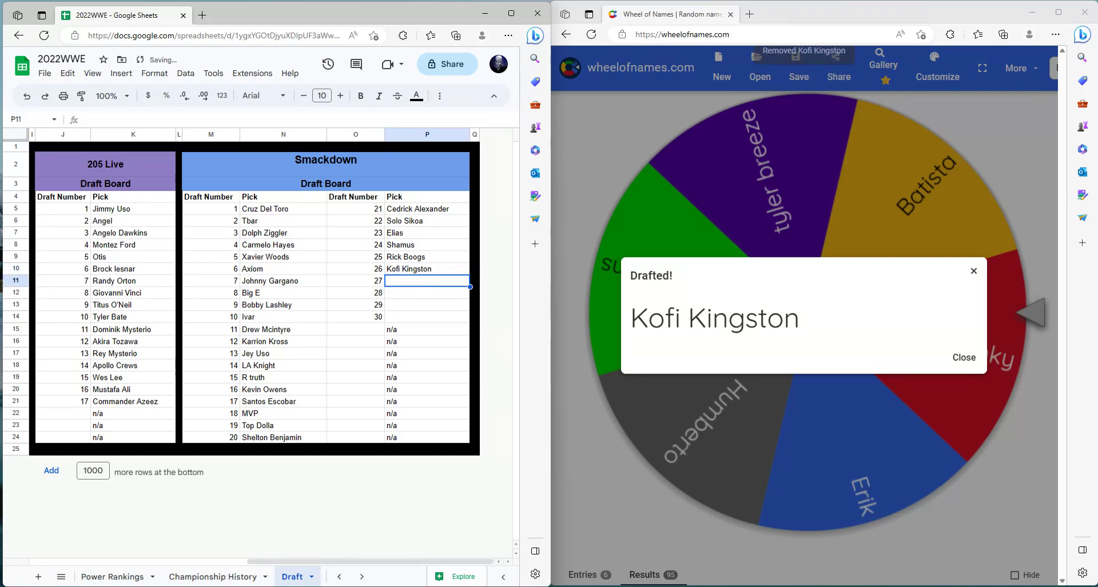
left_click(964, 357)
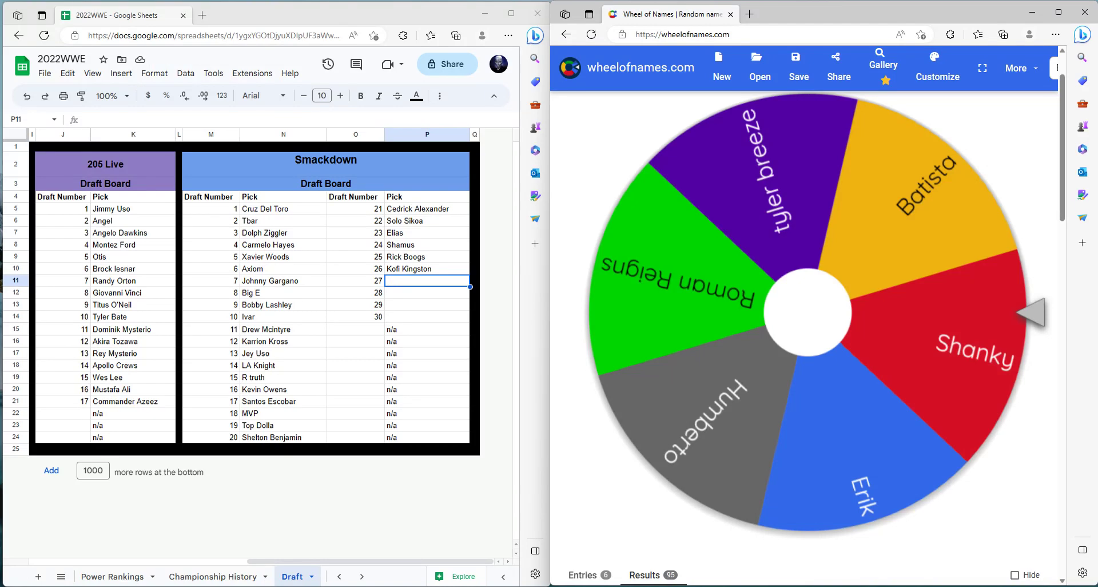
Step: Spin the wheel for RAW and record Humberto as its pick for draft number 27 in cell E11
left_click_drag(361, 561, 144, 561)
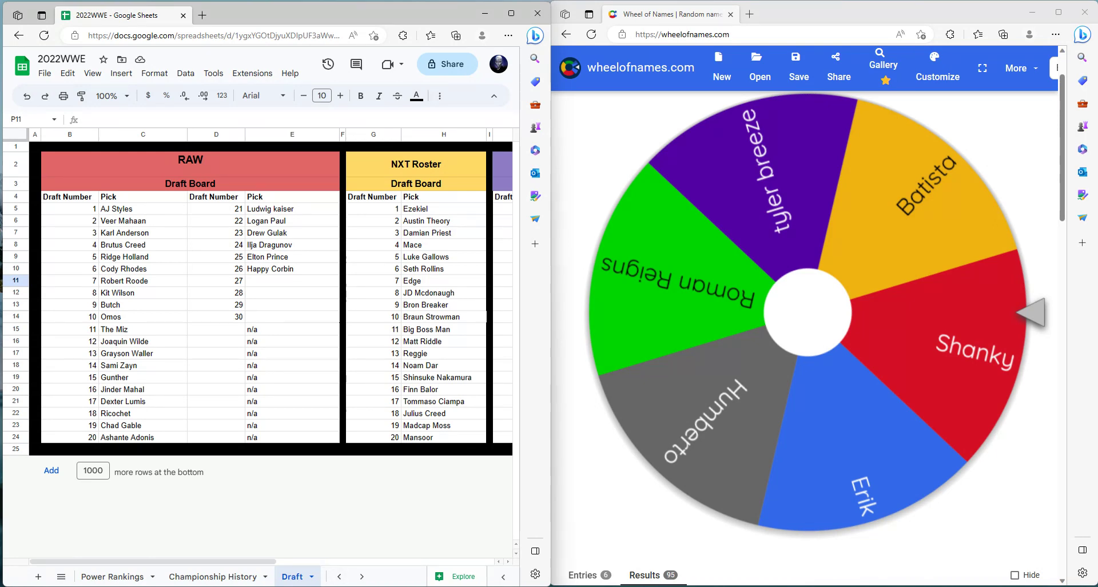
mouse_move(135, 561)
left_mouse_down()
mouse_move(227, 561)
mouse_move(131, 561)
left_mouse_up()
left_click(257, 281)
key("alt+Tab")
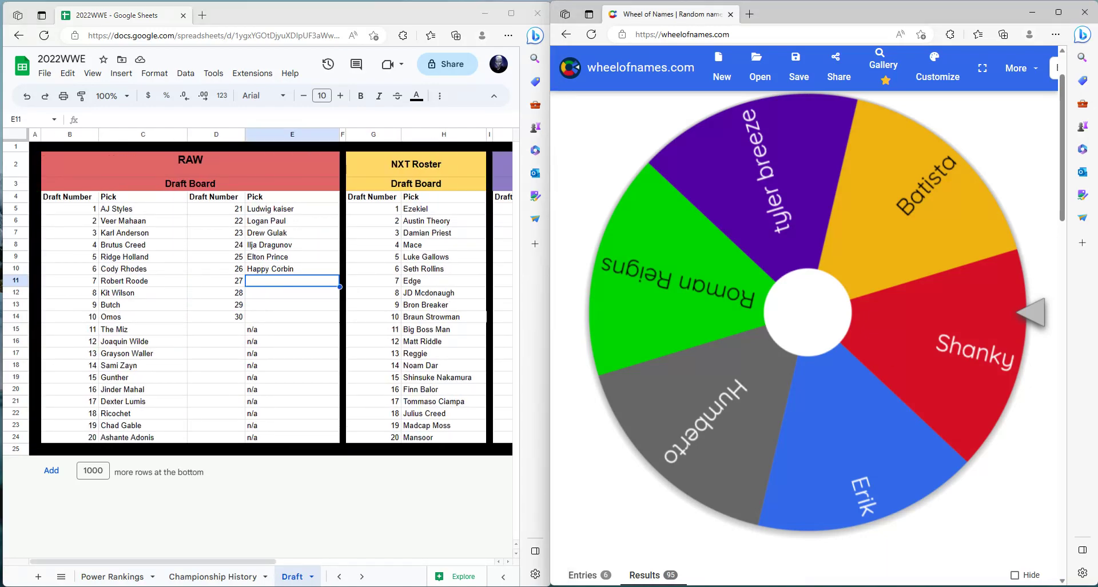
key("ctrl+Return")
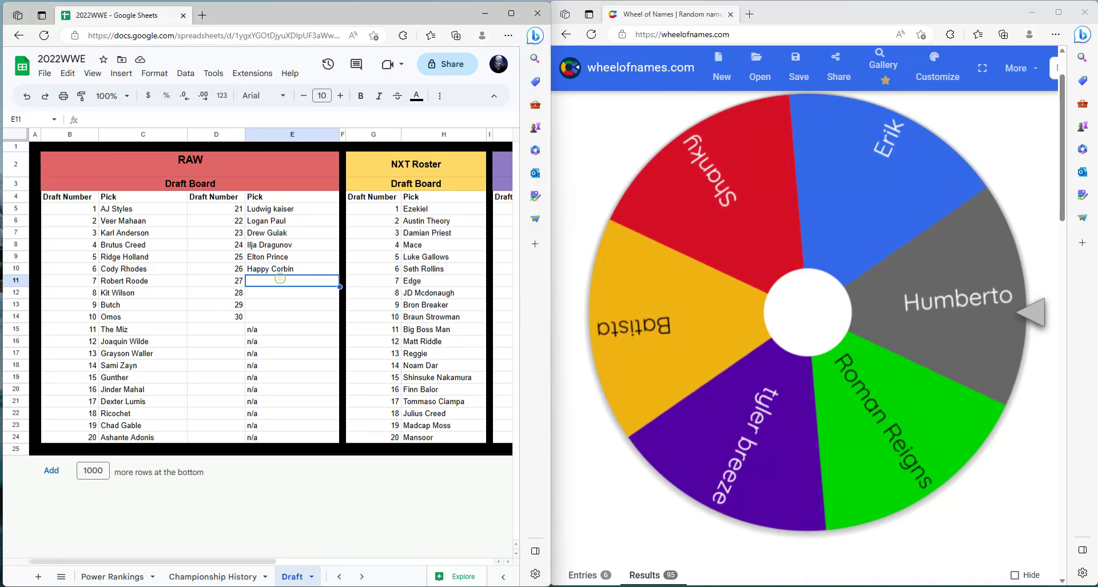
type("H")
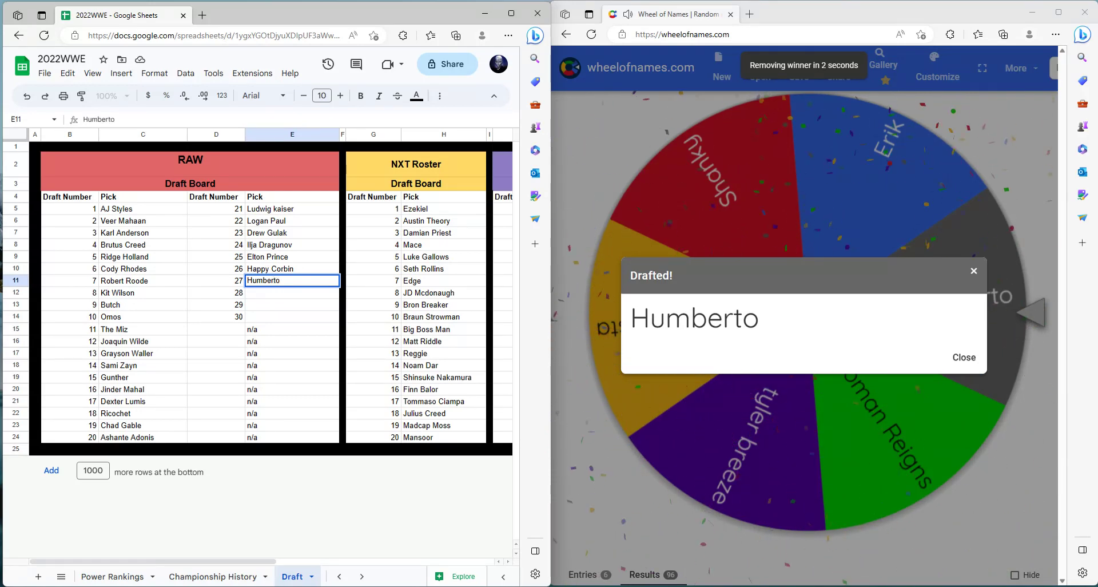
type("umberto")
key("Return")
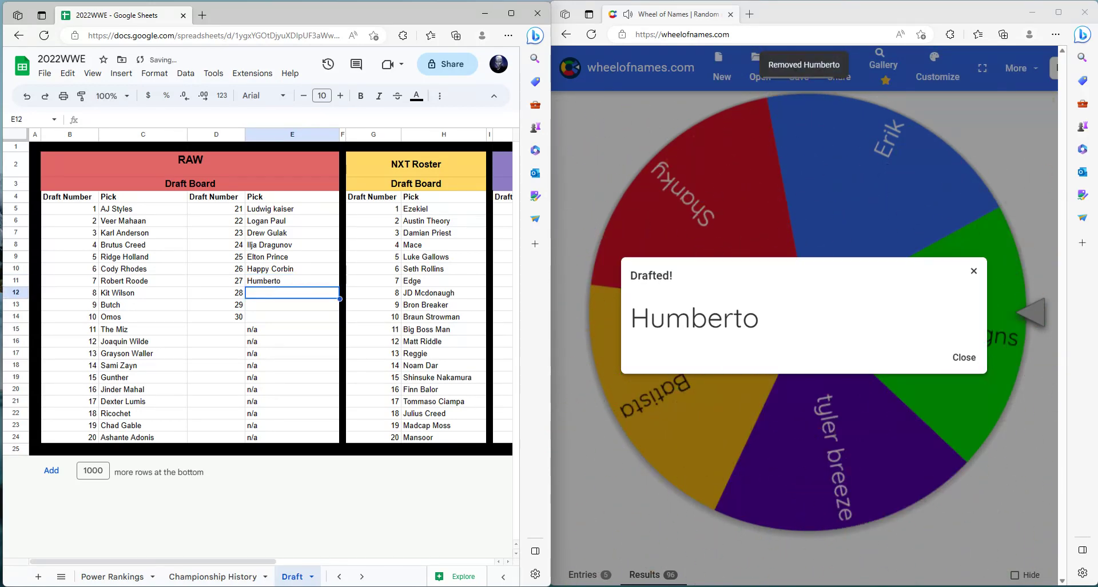
Step: Dismiss the winner announcement, spin the wheel for Smackdown and enter Erik as its pick for draft number 27 in cell P11
left_click(964, 357)
left_click(965, 359)
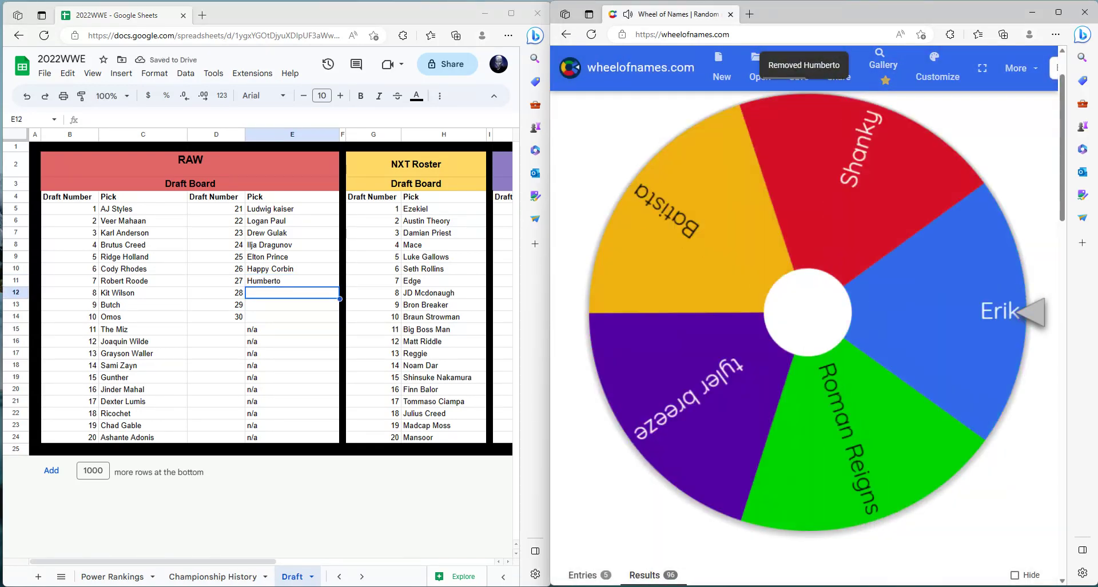
left_click_drag(49, 561, 266, 560)
left_click(395, 280)
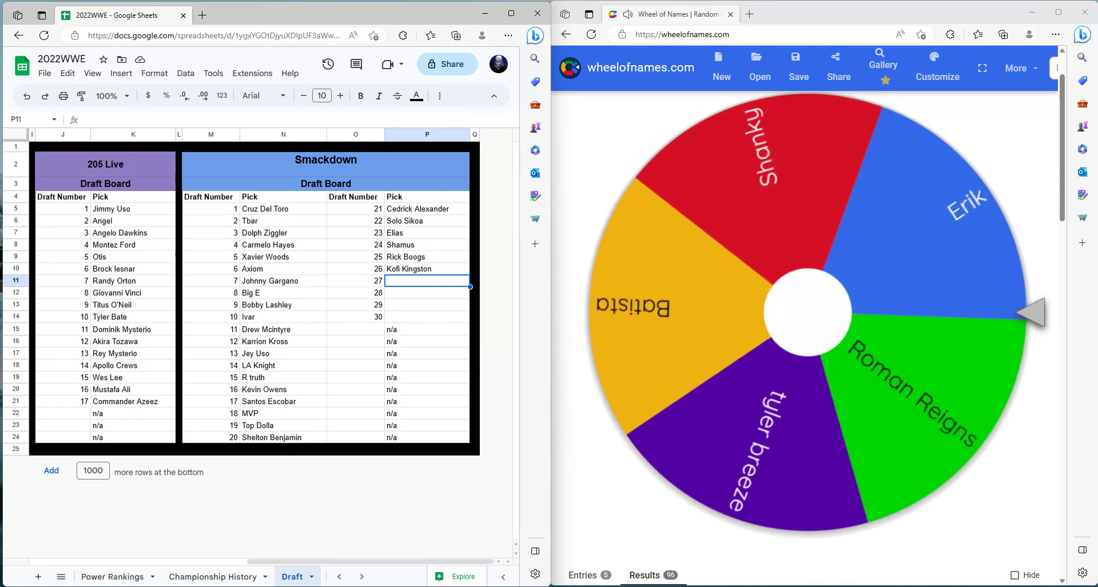
type("Erik")
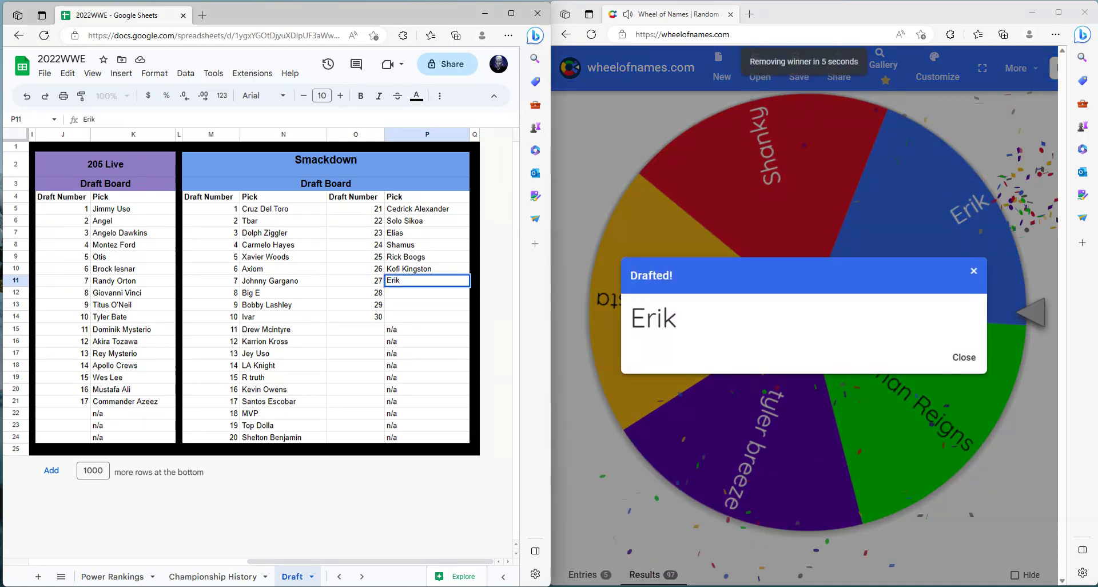
Step: Dismiss the winner announcement, spin the wheel for RAW and enter Batista as its pick for draft number 28 in cell E12
left_click(963, 357)
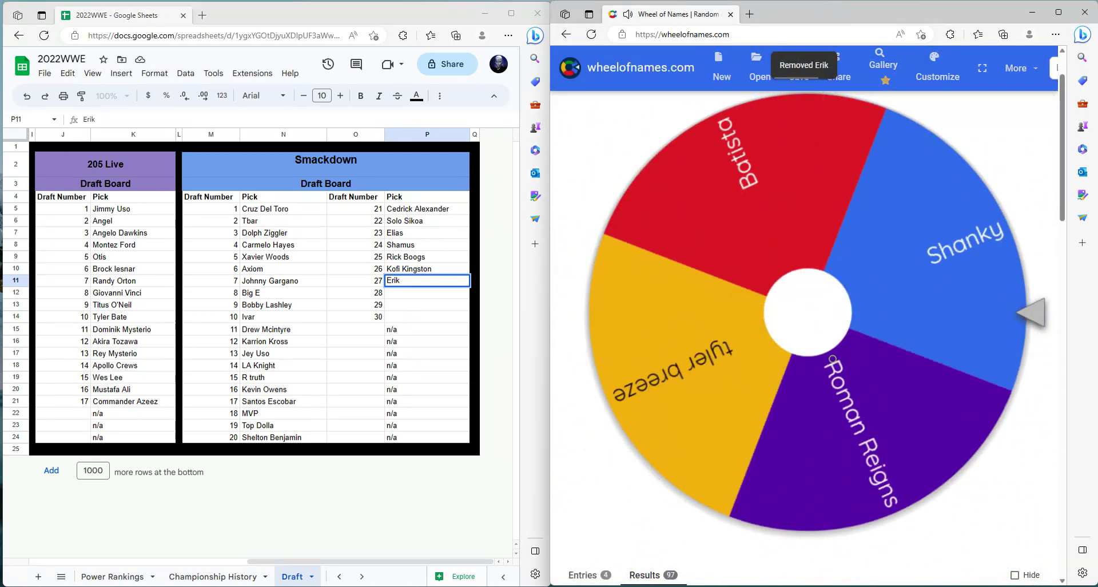
left_click_drag(328, 561, 111, 561)
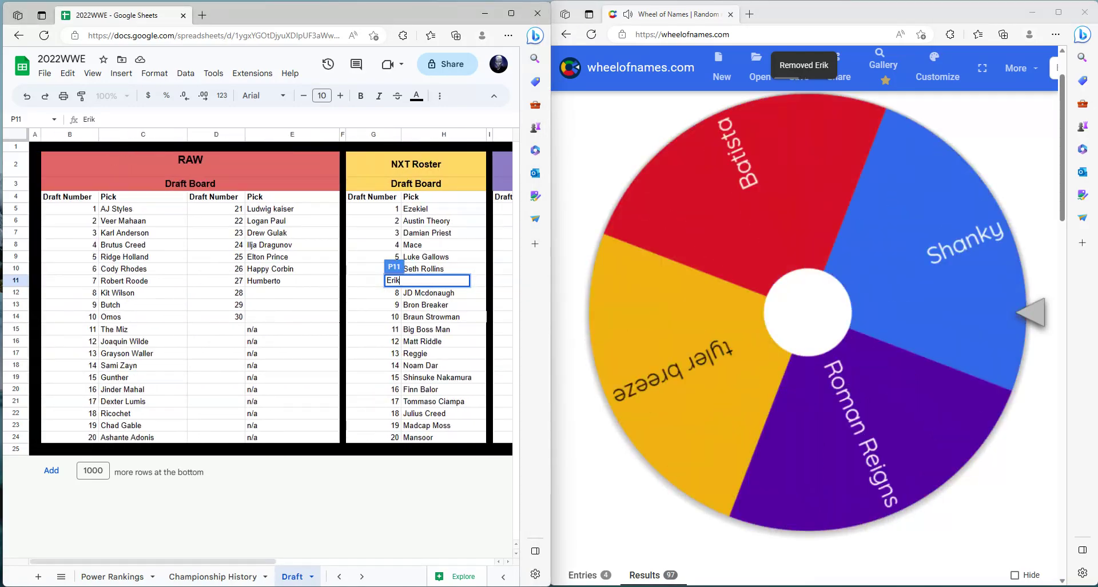
left_click(255, 290)
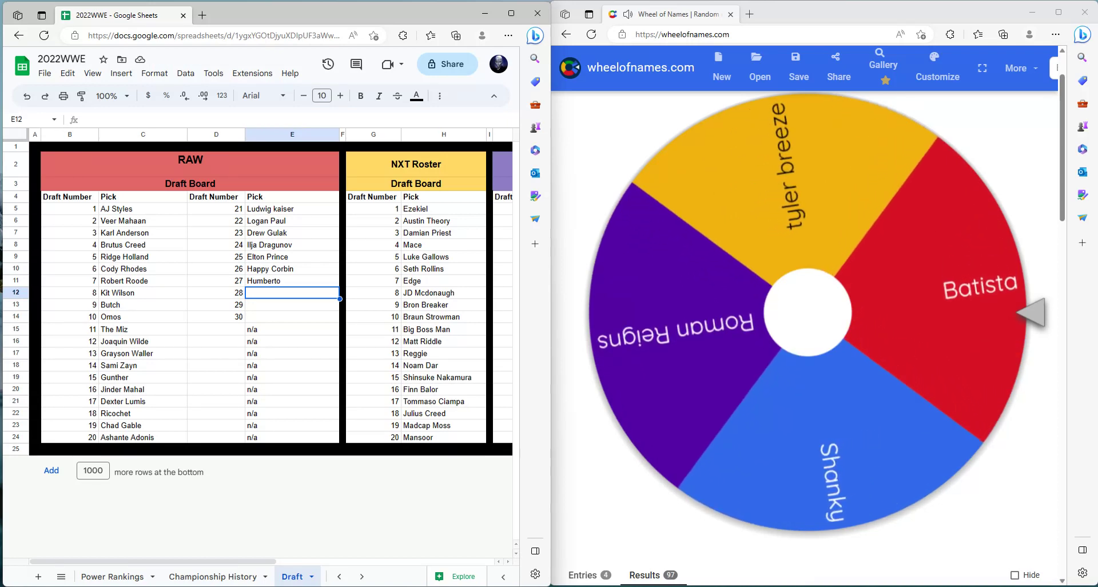
type("Batista")
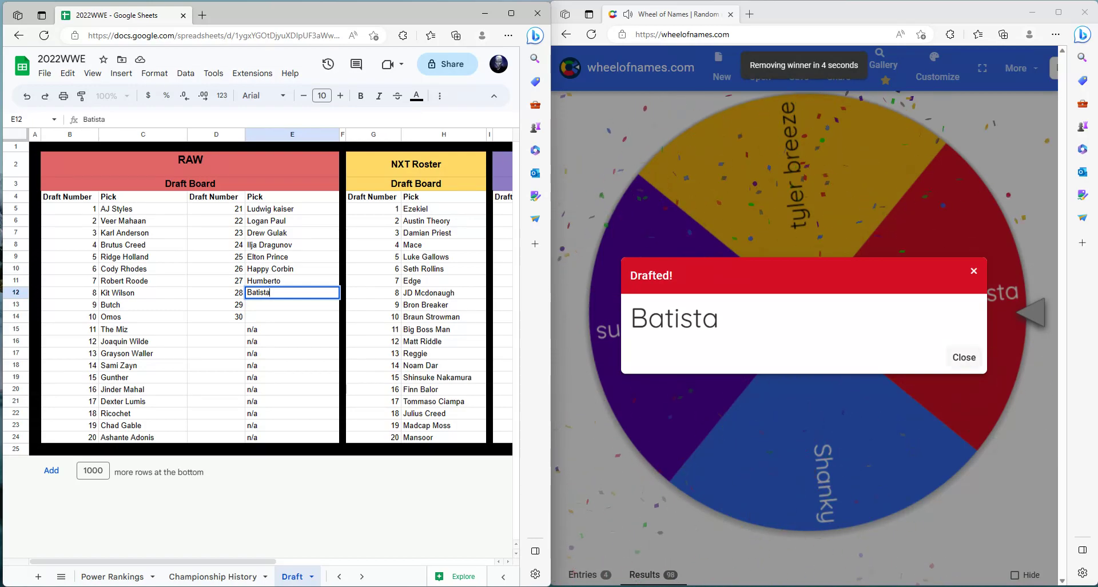
Step: Dismiss the winner announcement, spin the wheel for Smackdown and enter Shanky as its pick for draft number 28 in cell P12
left_click(963, 356)
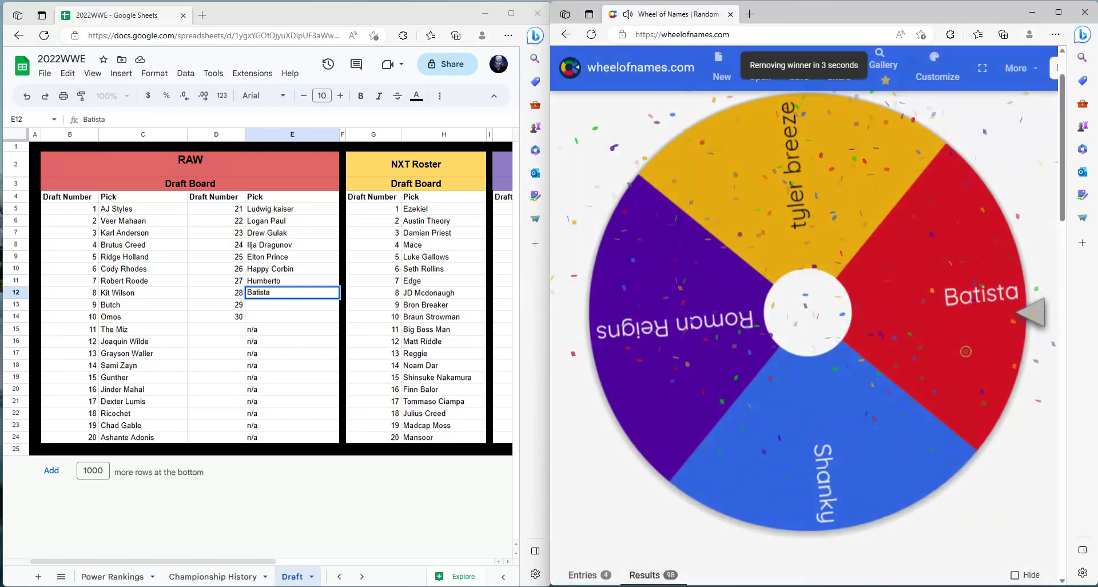
left_click(292, 425)
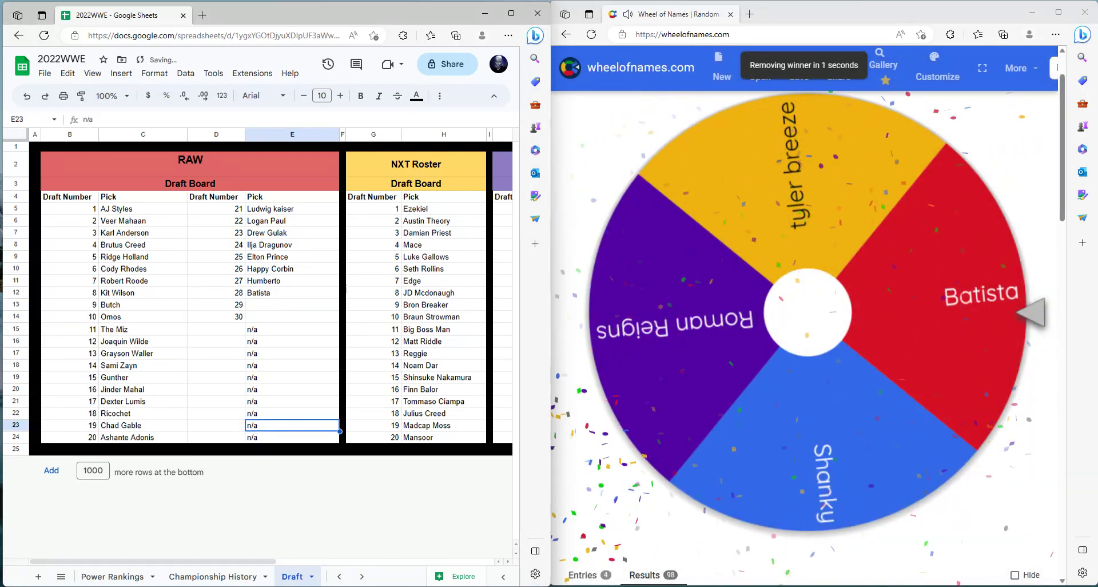
left_click_drag(229, 560, 446, 561)
left_click(395, 292)
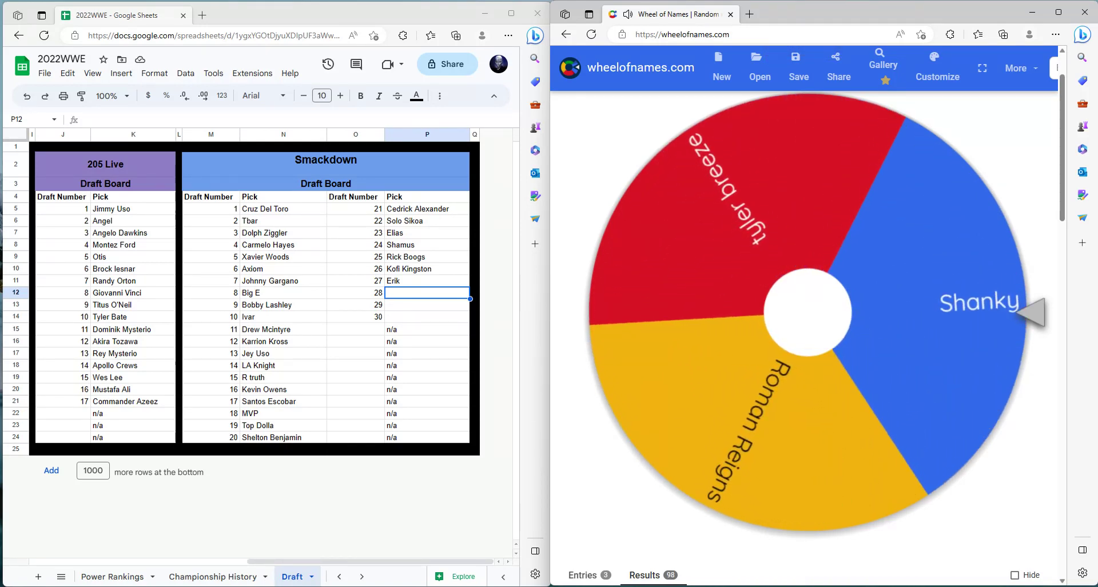
left_click(409, 292)
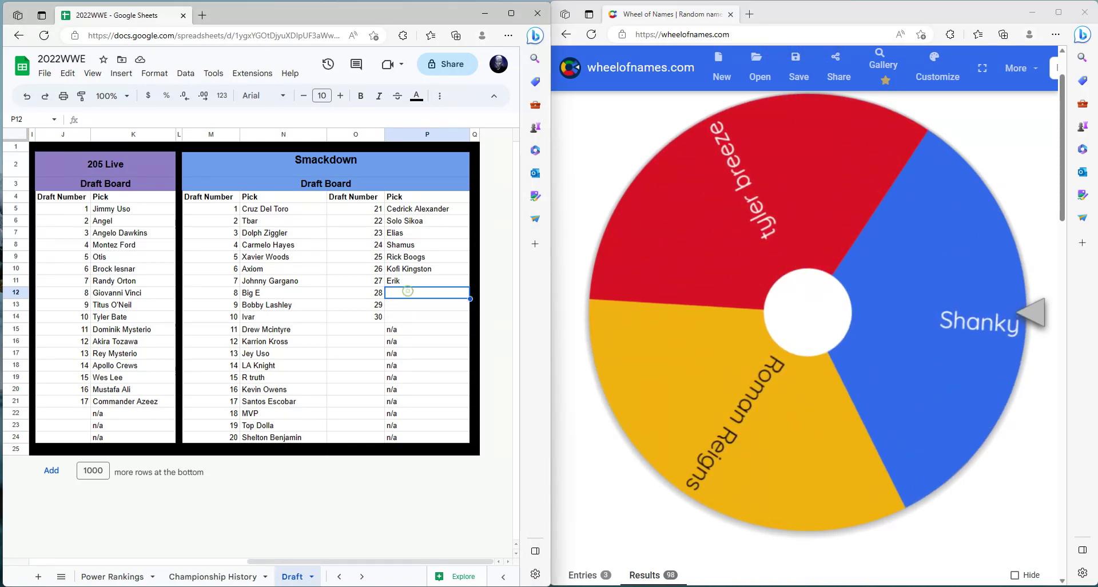
type("Shanky")
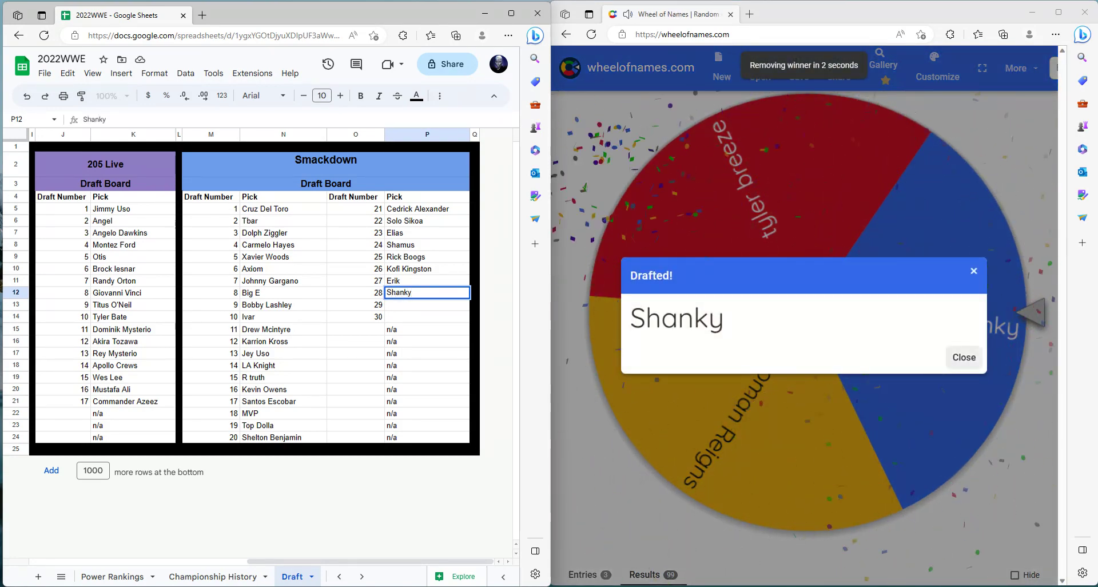
Step: Dismiss the winner announcement, spin the wheel for RAW and enter Roman Reigns as its pick for draft number 29 in cell E13
left_click(963, 356)
left_click_drag(325, 561, 322, 561)
scroll(266, 306, "left", 5)
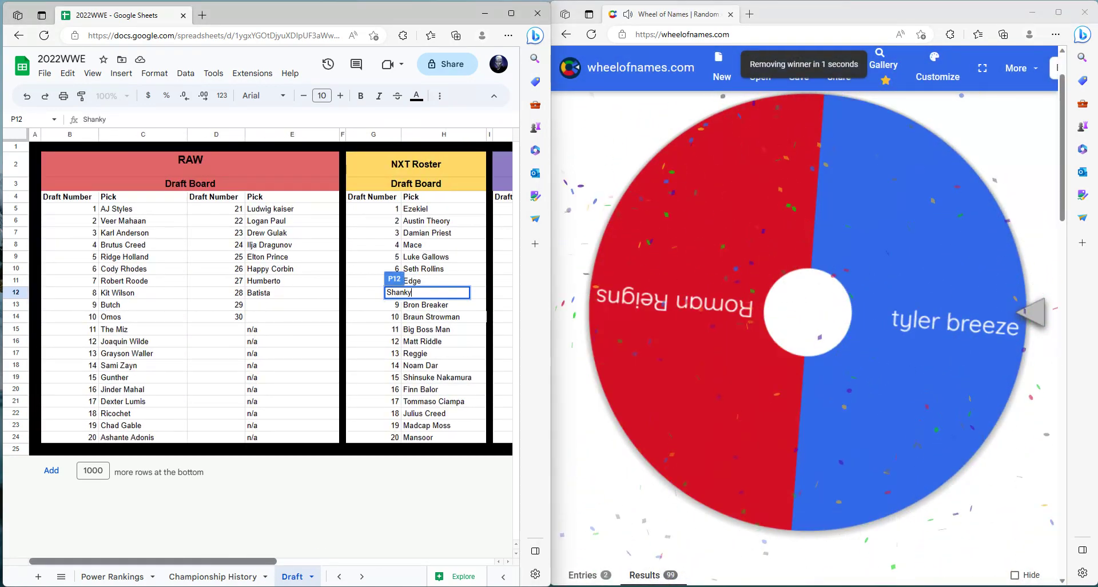
left_click(266, 307)
left_click(807, 312)
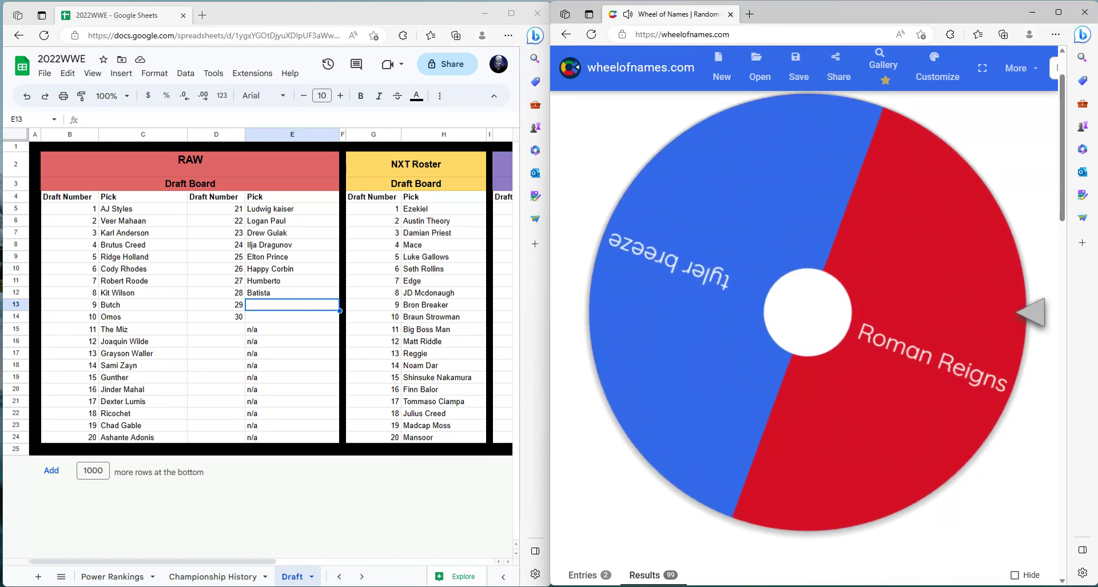
key("alt+Tab")
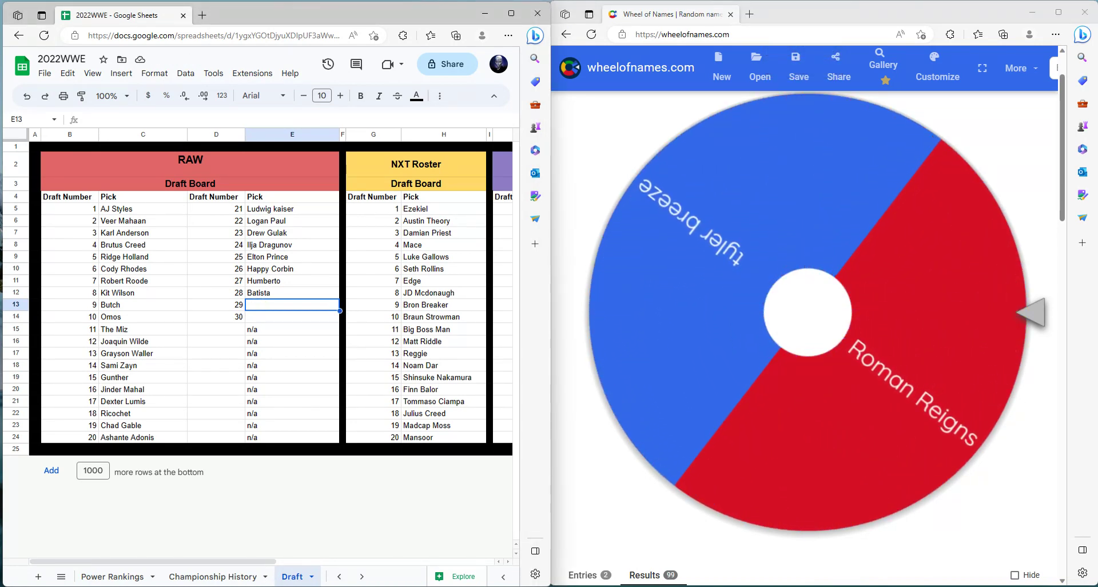
type("Roman ")
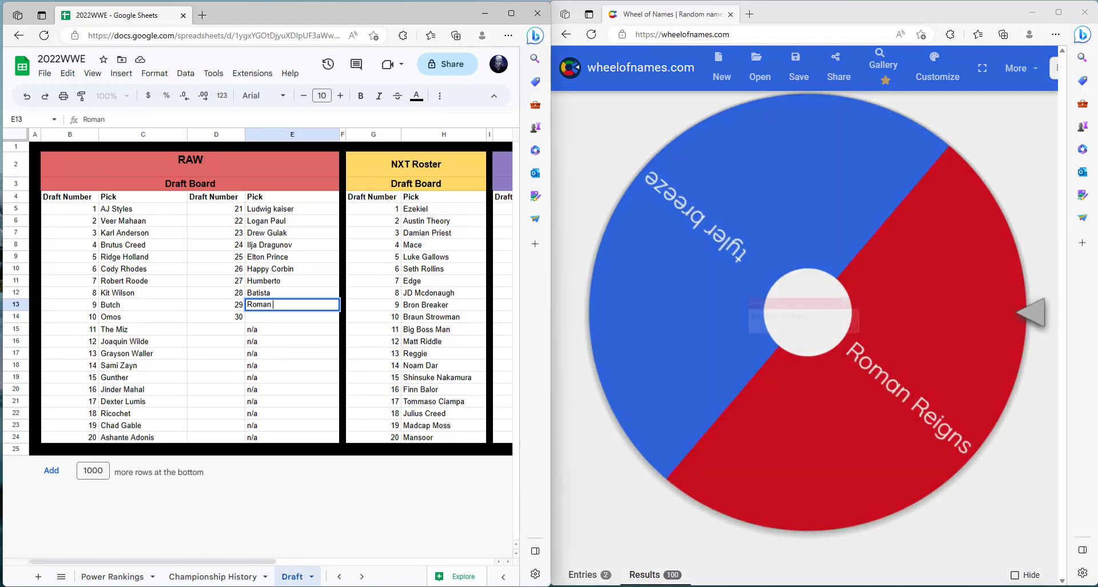
type("Reigh")
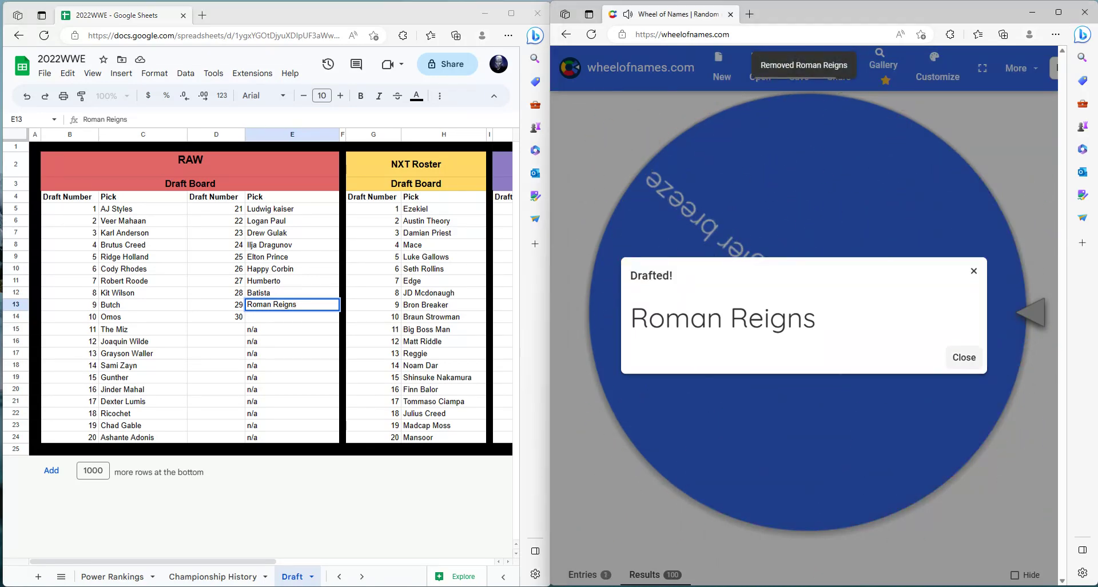
Step: Spin the wheel for Smackdown, dismiss the winner announcement and enter Tyler Breeze as its pick for draft number 29 in cell P13
scroll(258, 297, "right", 5)
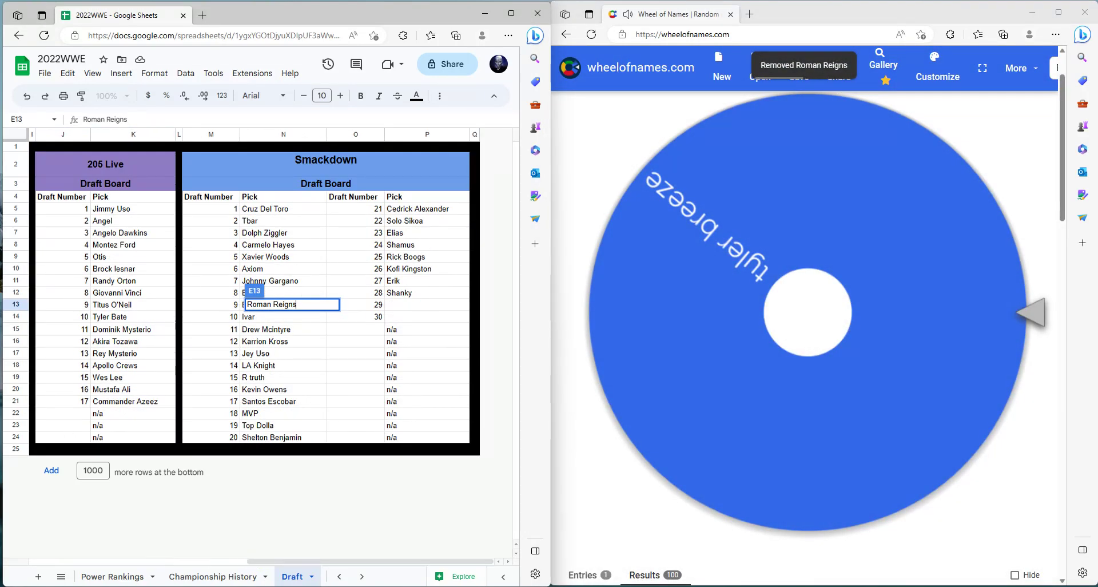
left_click(407, 305)
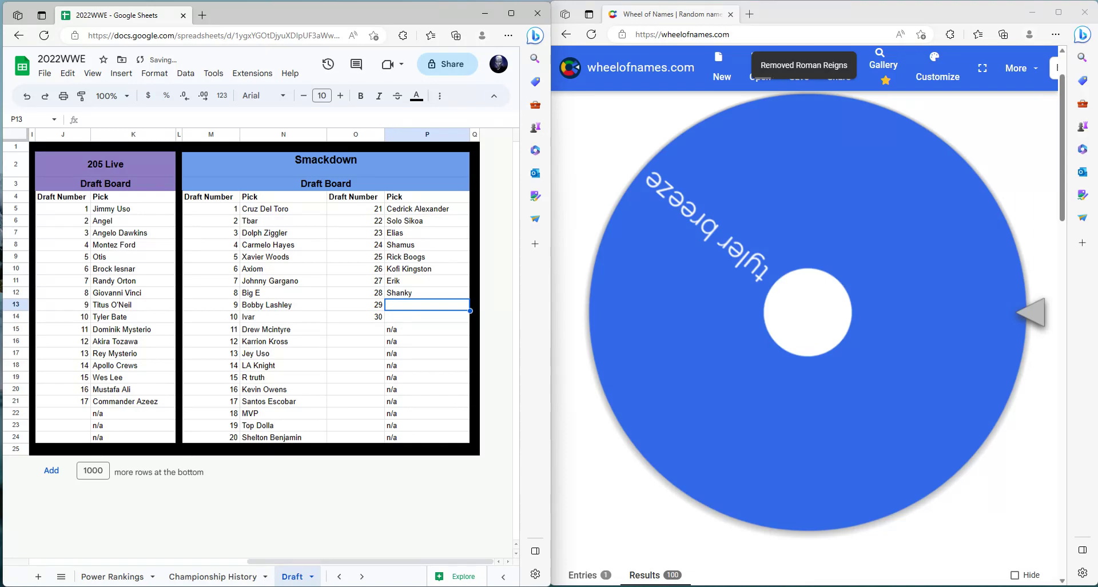
left_click(902, 302)
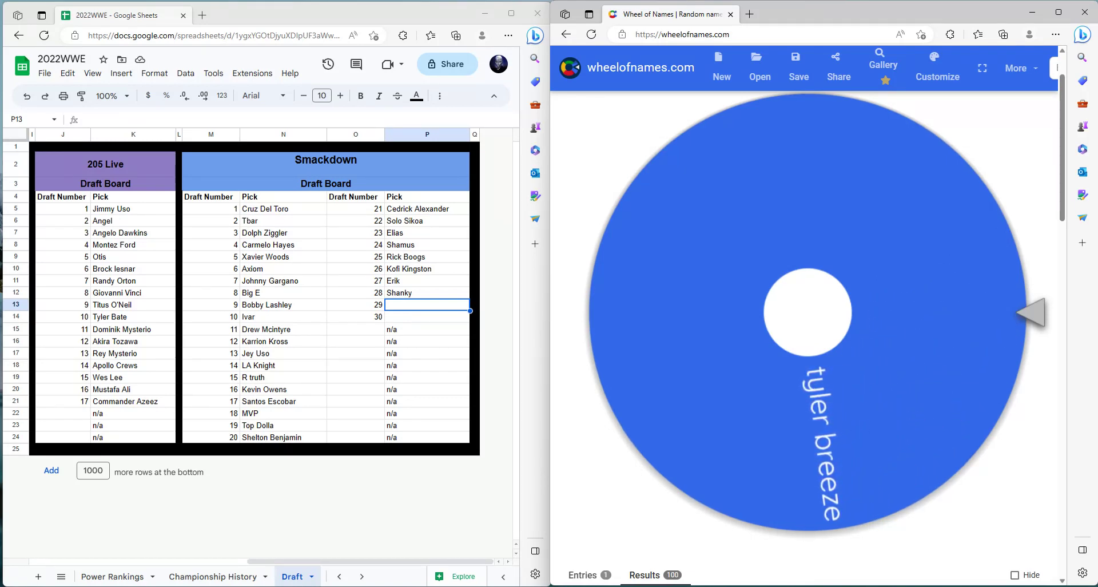
key("Escape")
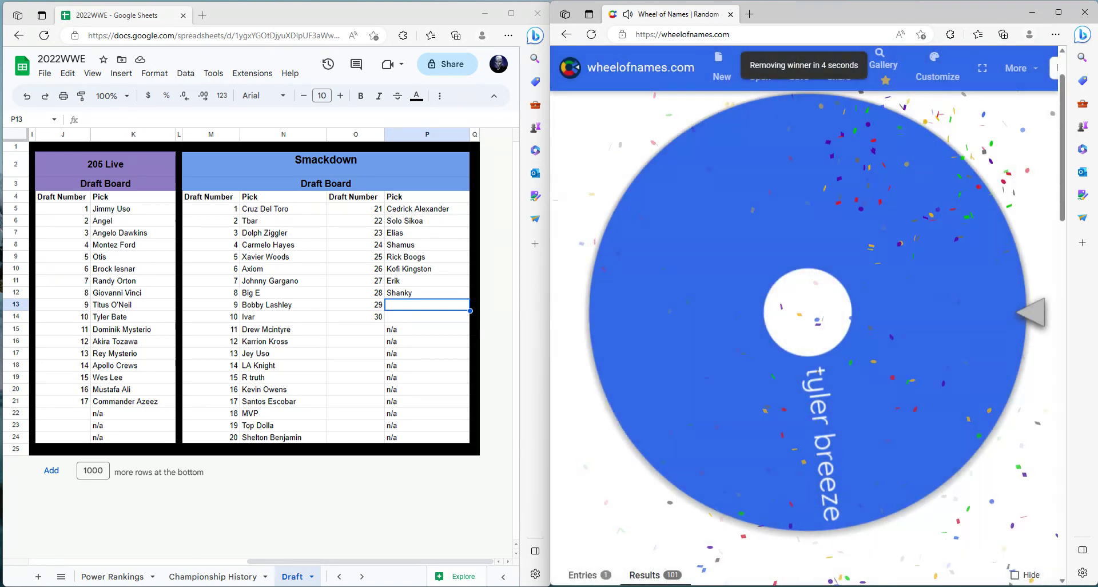
key("alt+Tab")
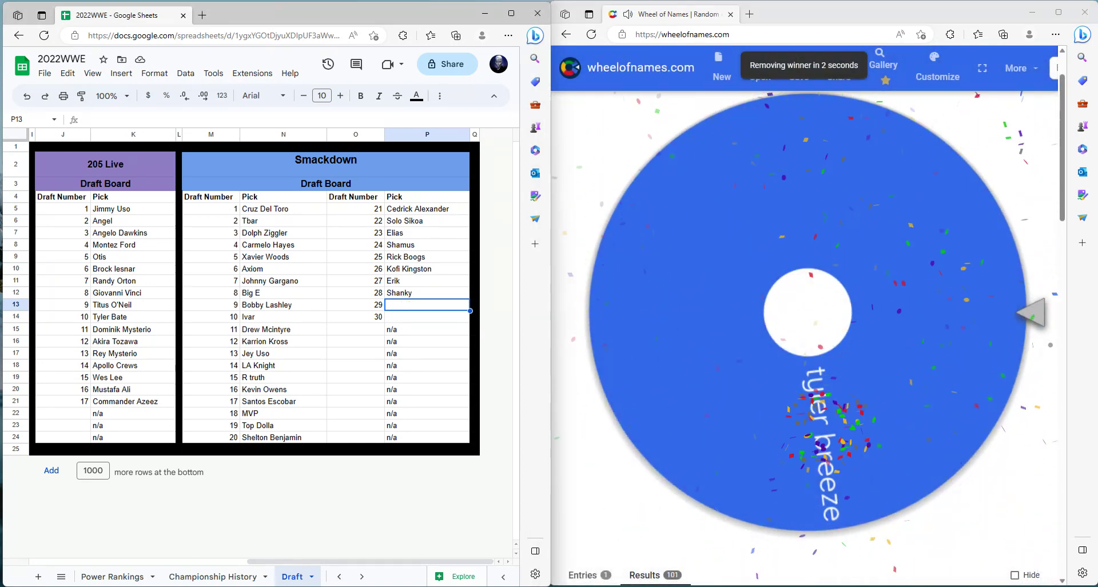
type("Tyler Bree")
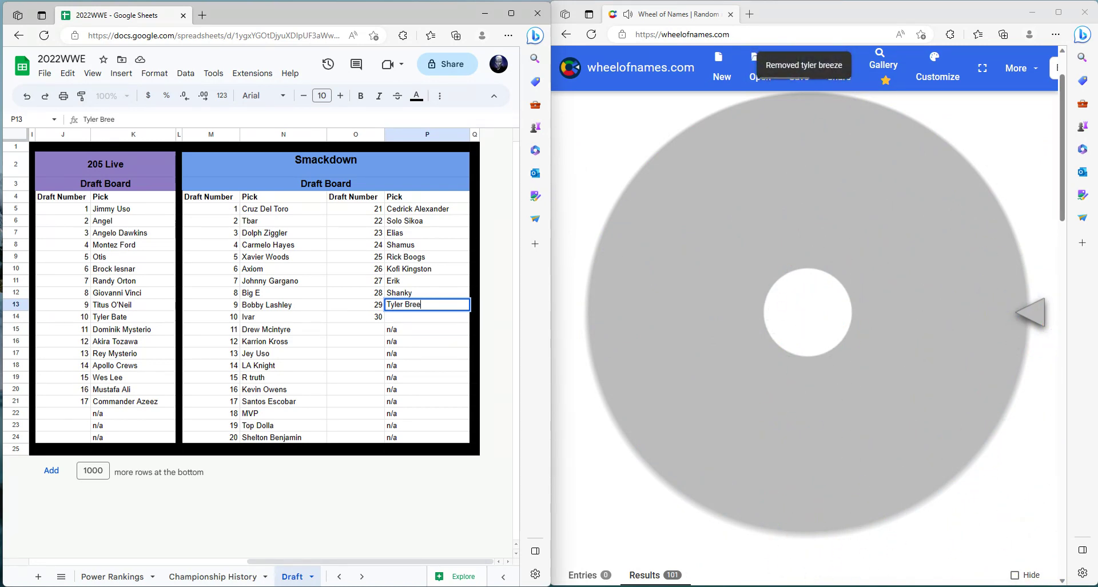
type("ze")
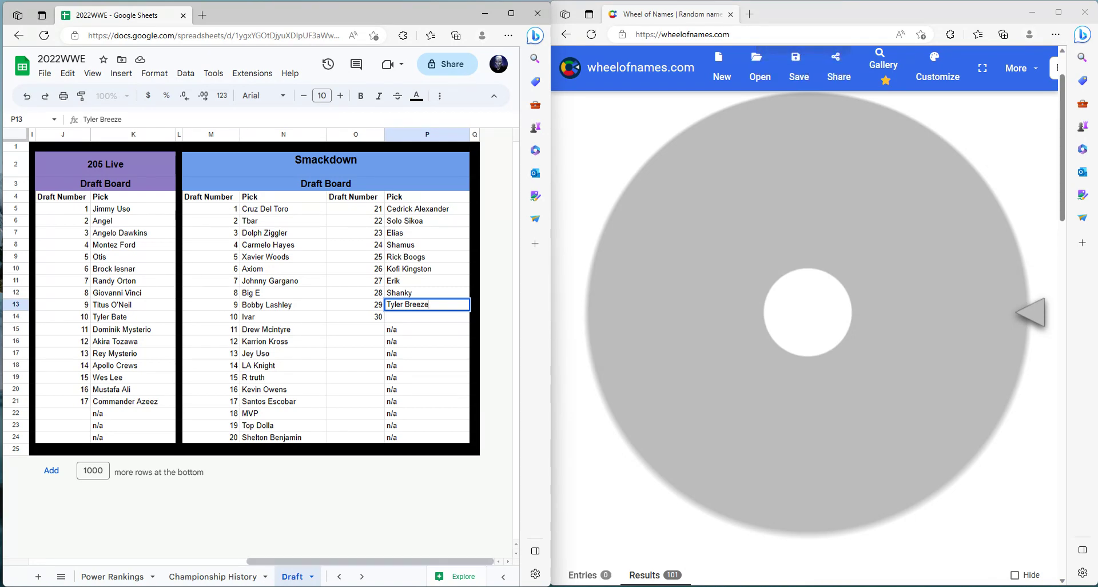
left_click(321, 449)
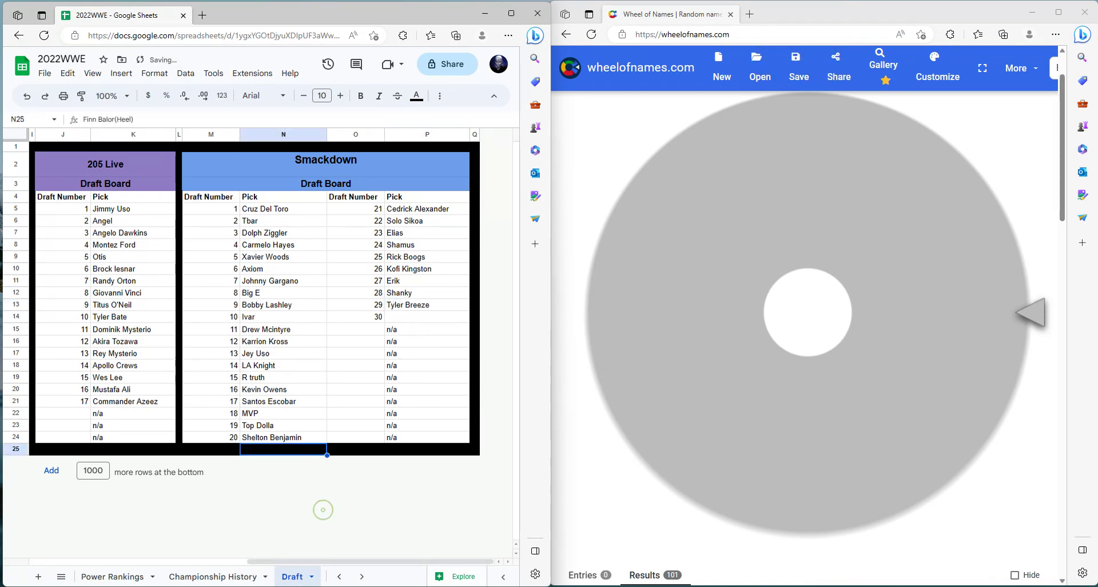
left_click_drag(322, 561, 187, 561)
scroll(271, 343, "left", 1)
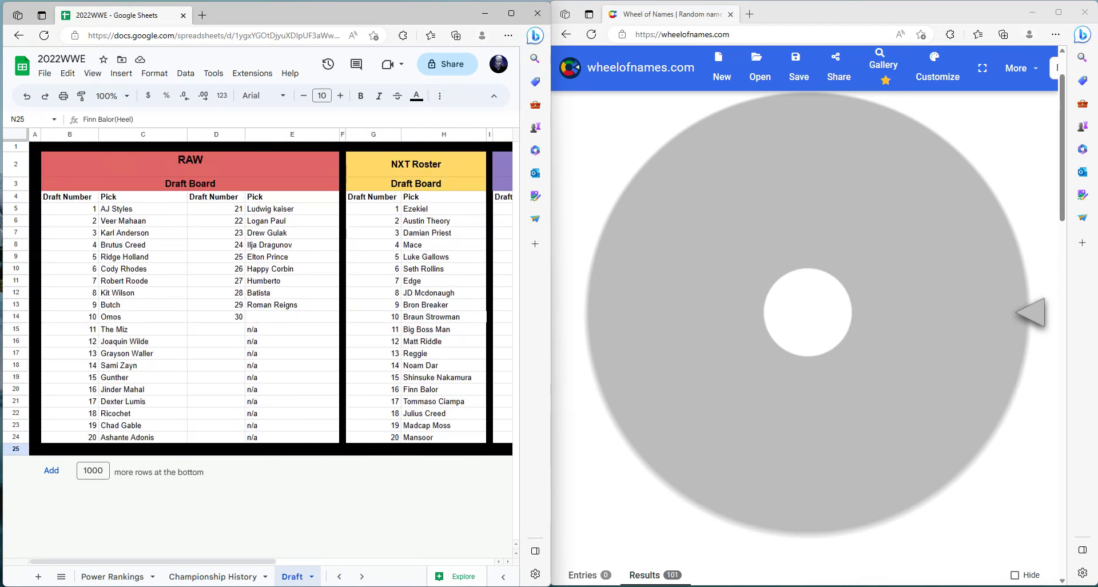